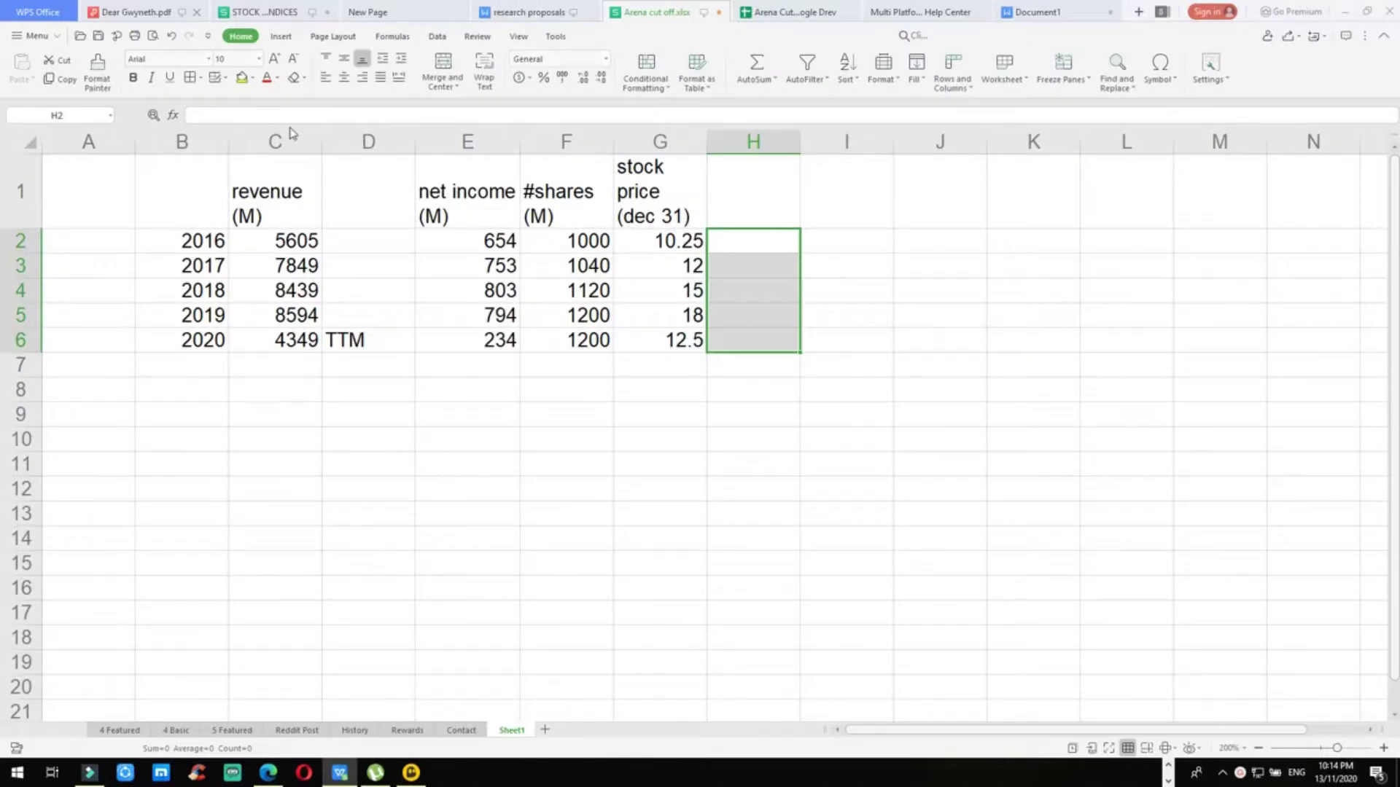
Step: Inspect the Revenue (M) heading and the years 2016–2020 in column B
click(267, 181)
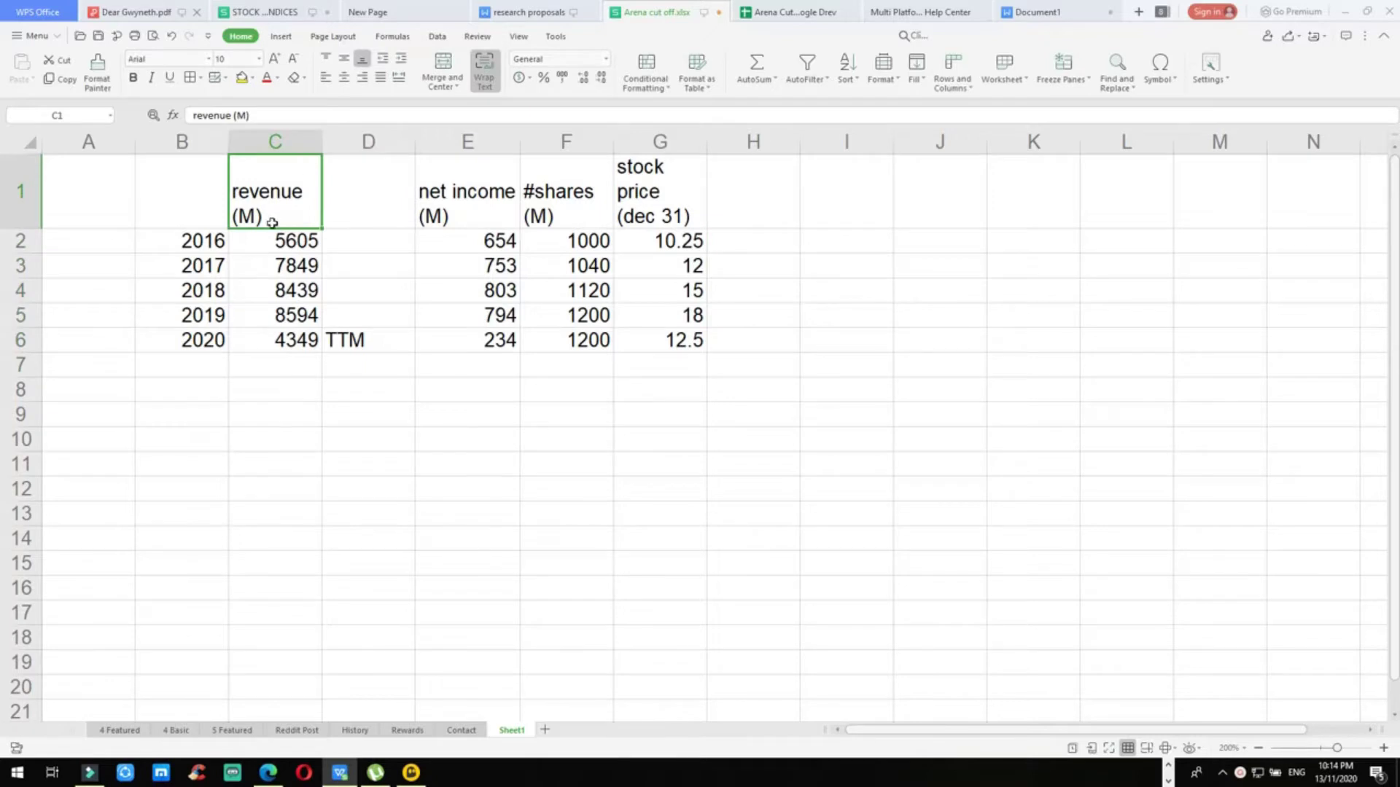
click(175, 197)
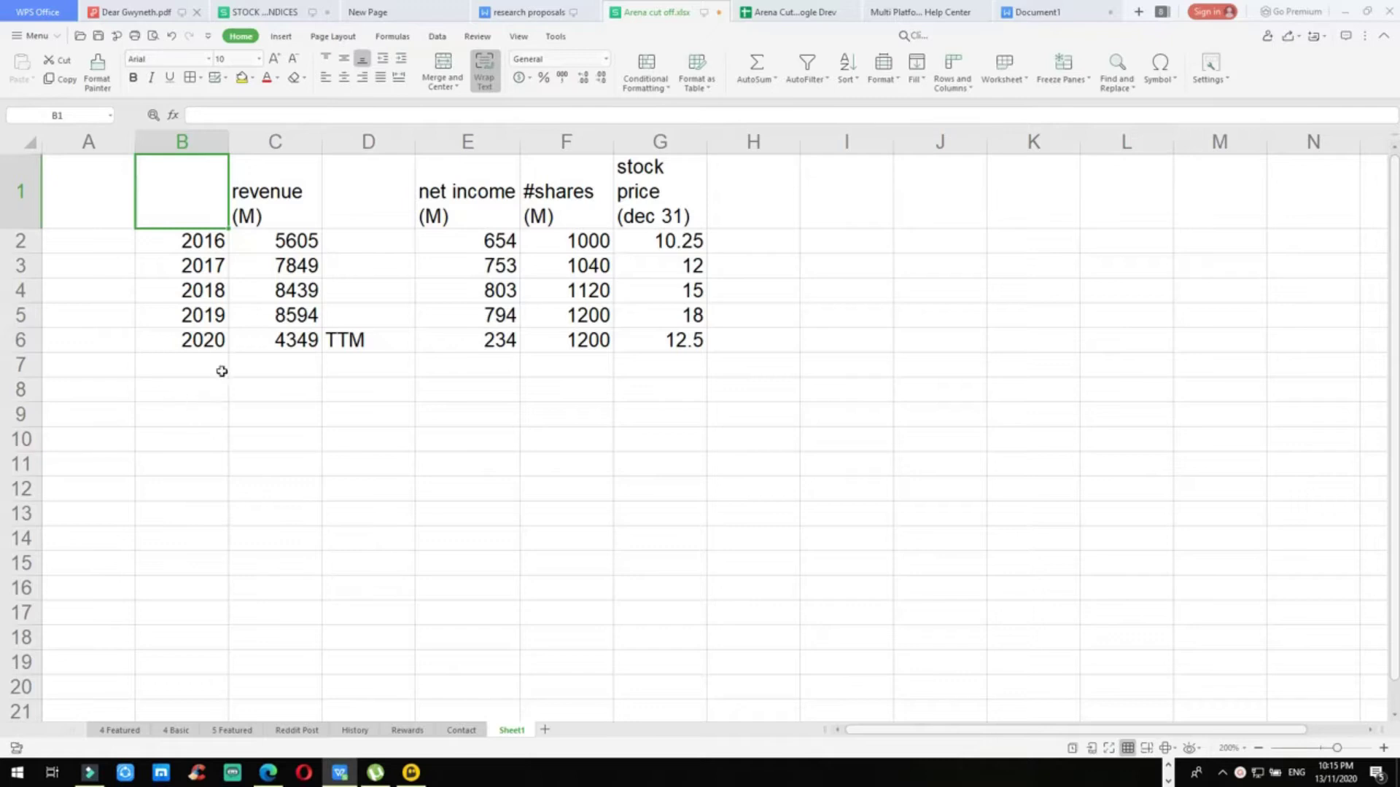
click(252, 199)
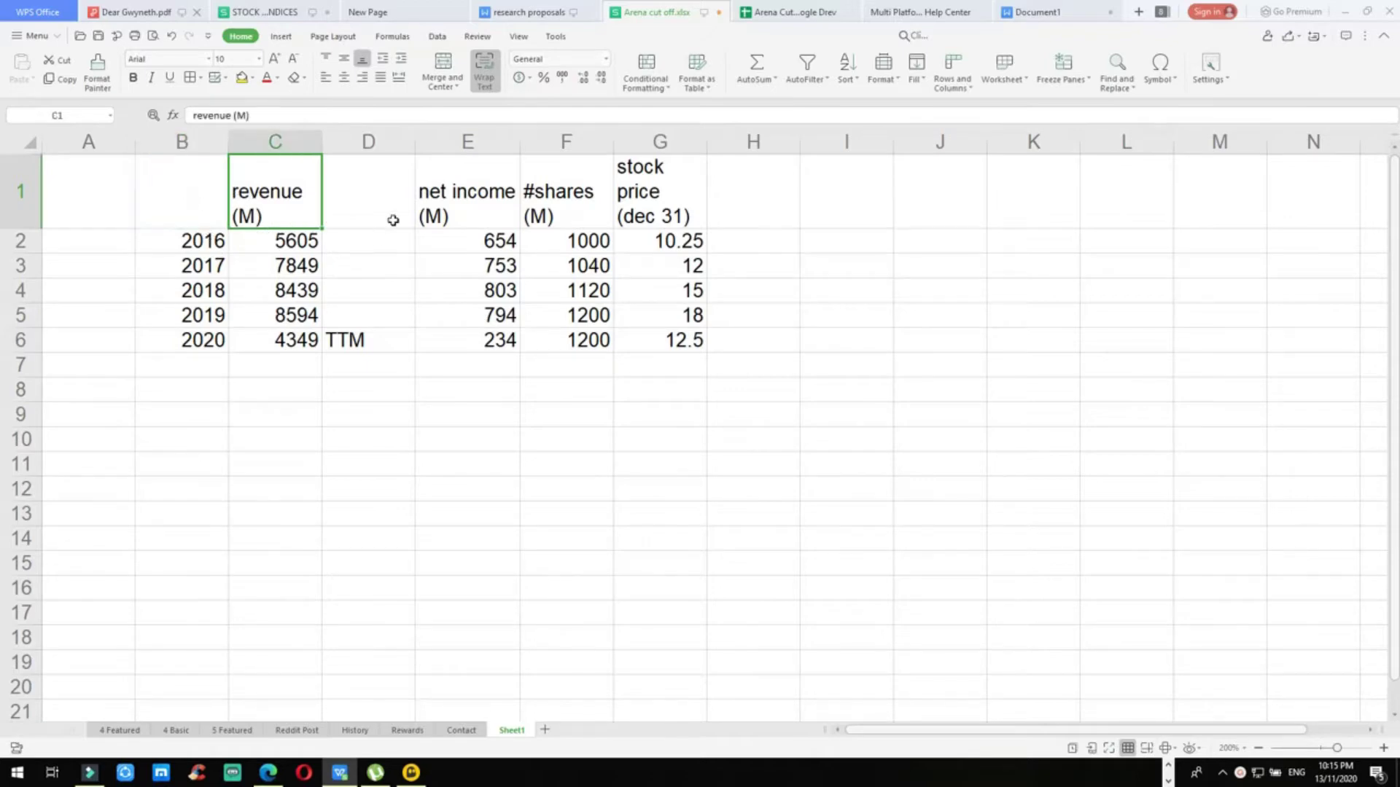
click(216, 441)
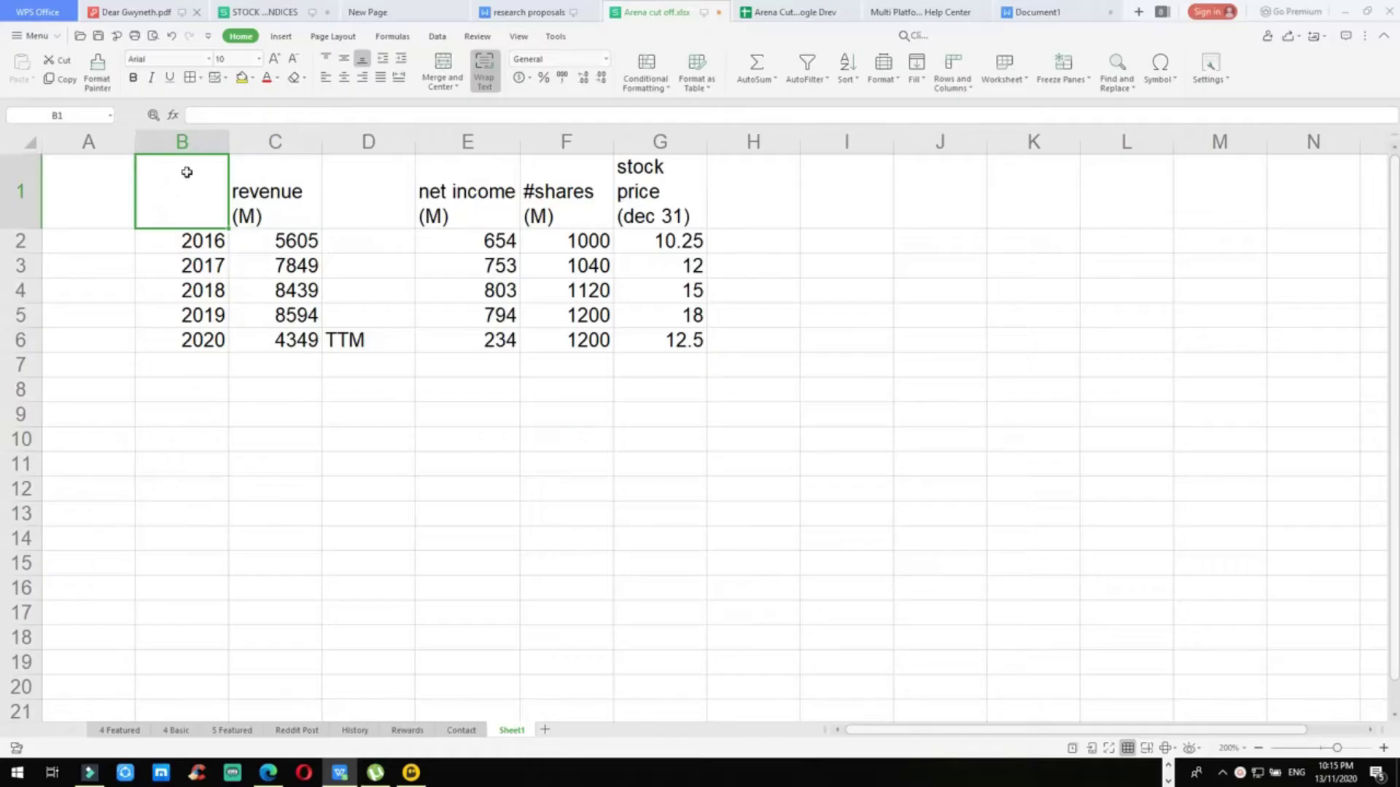
click(197, 245)
click(183, 287)
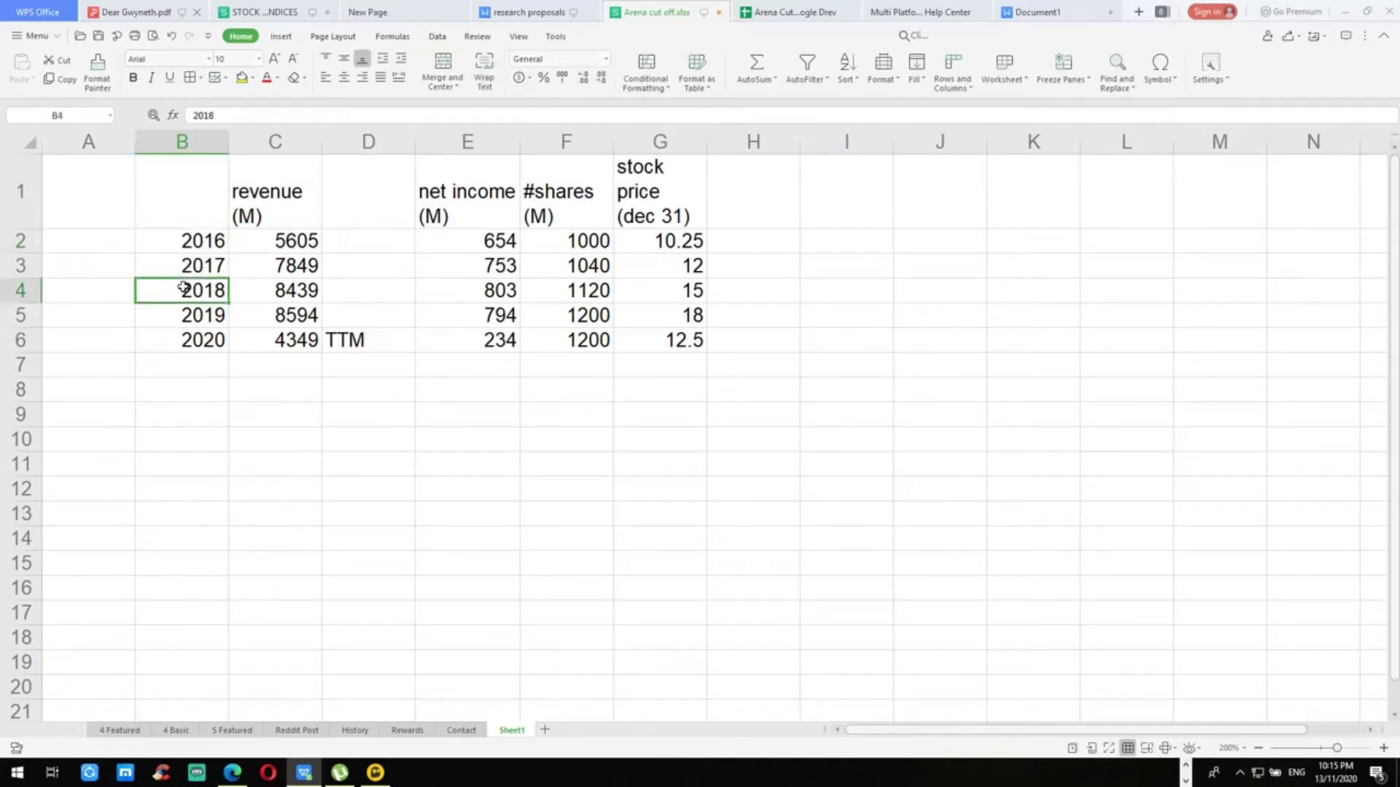
click(177, 244)
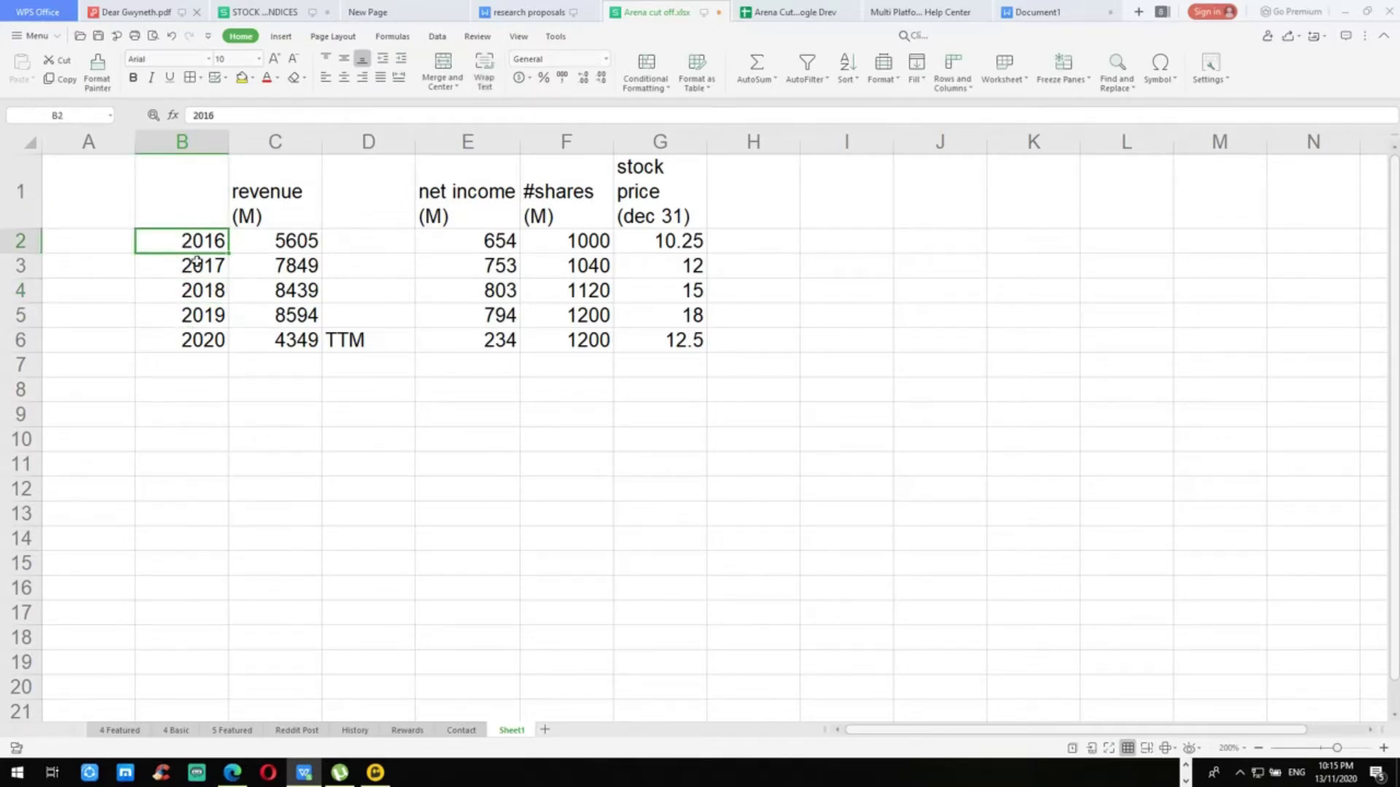
click(191, 265)
click(161, 284)
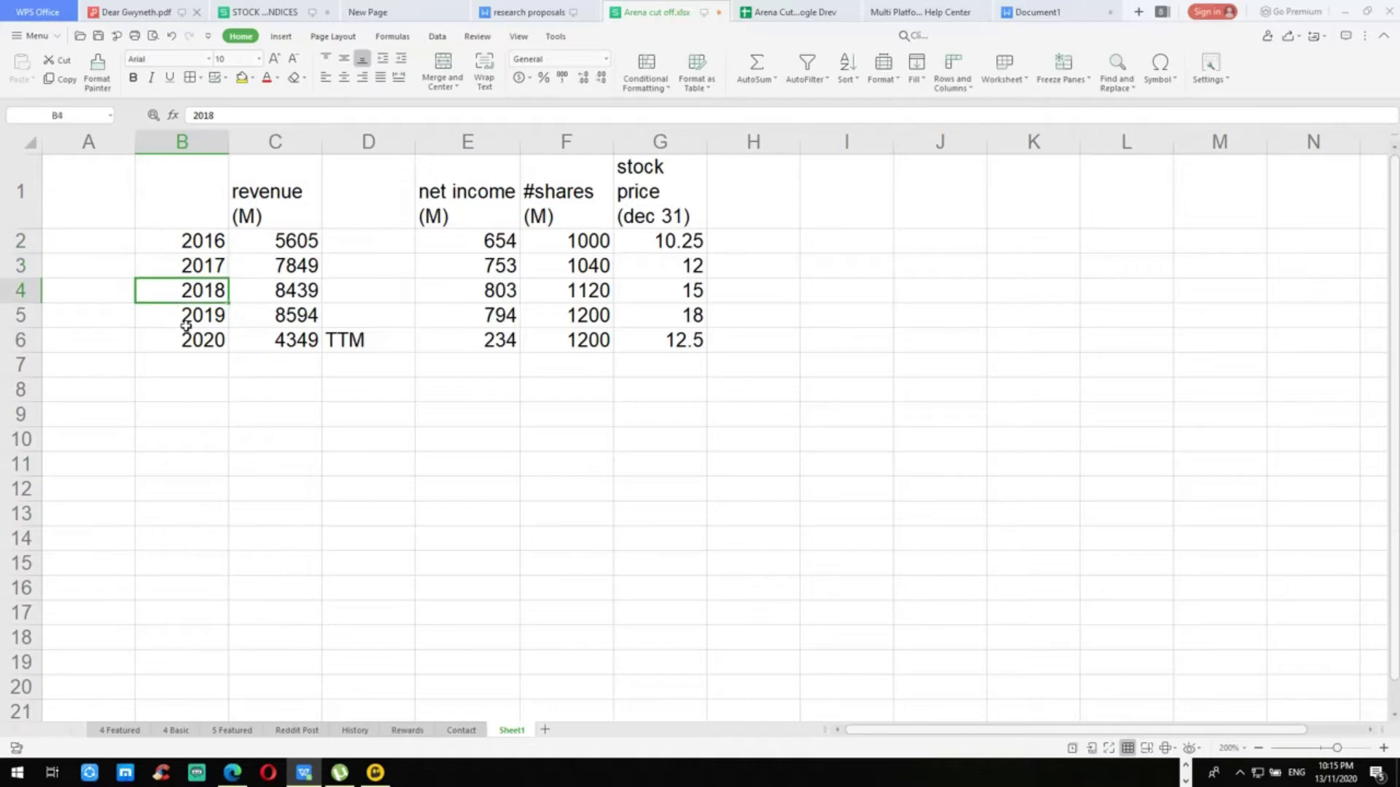
click(170, 246)
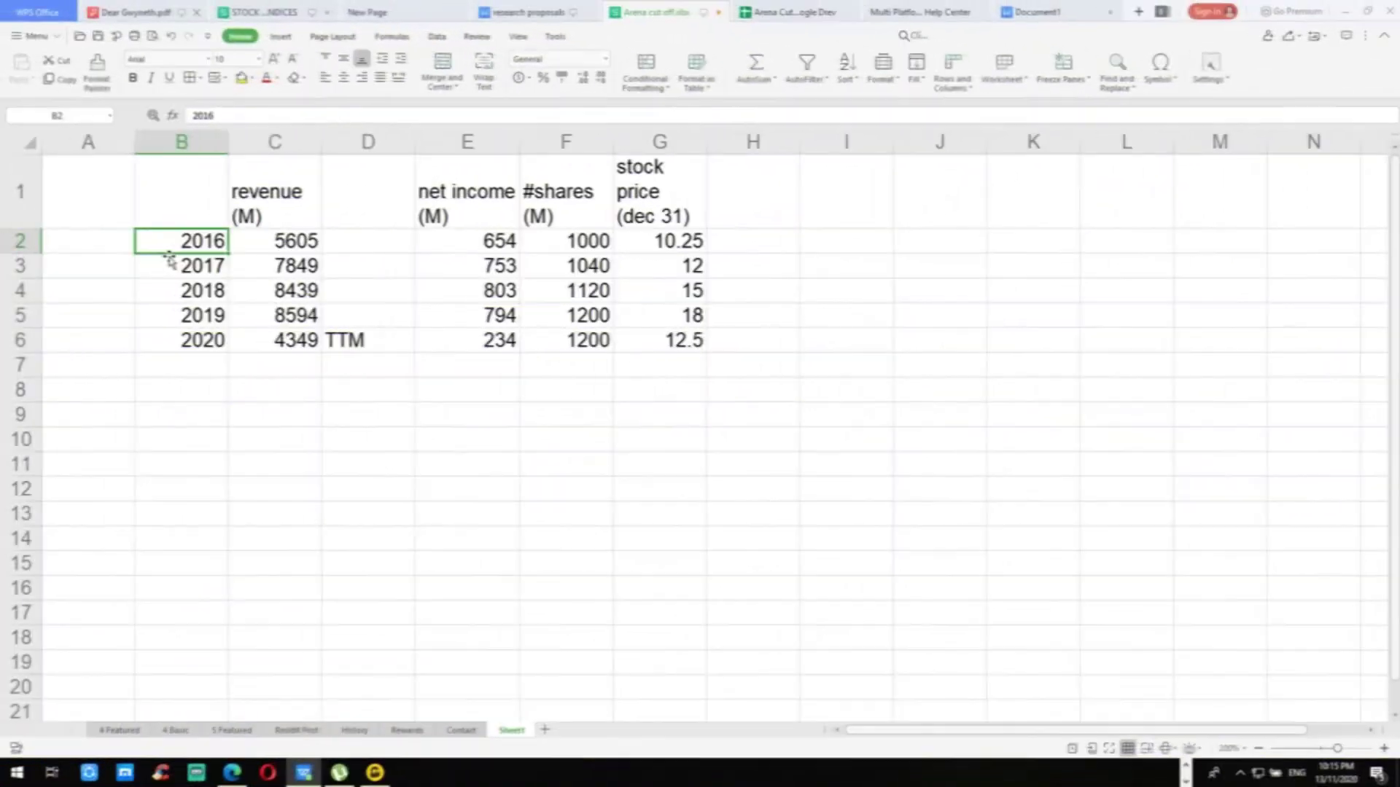
click(169, 265)
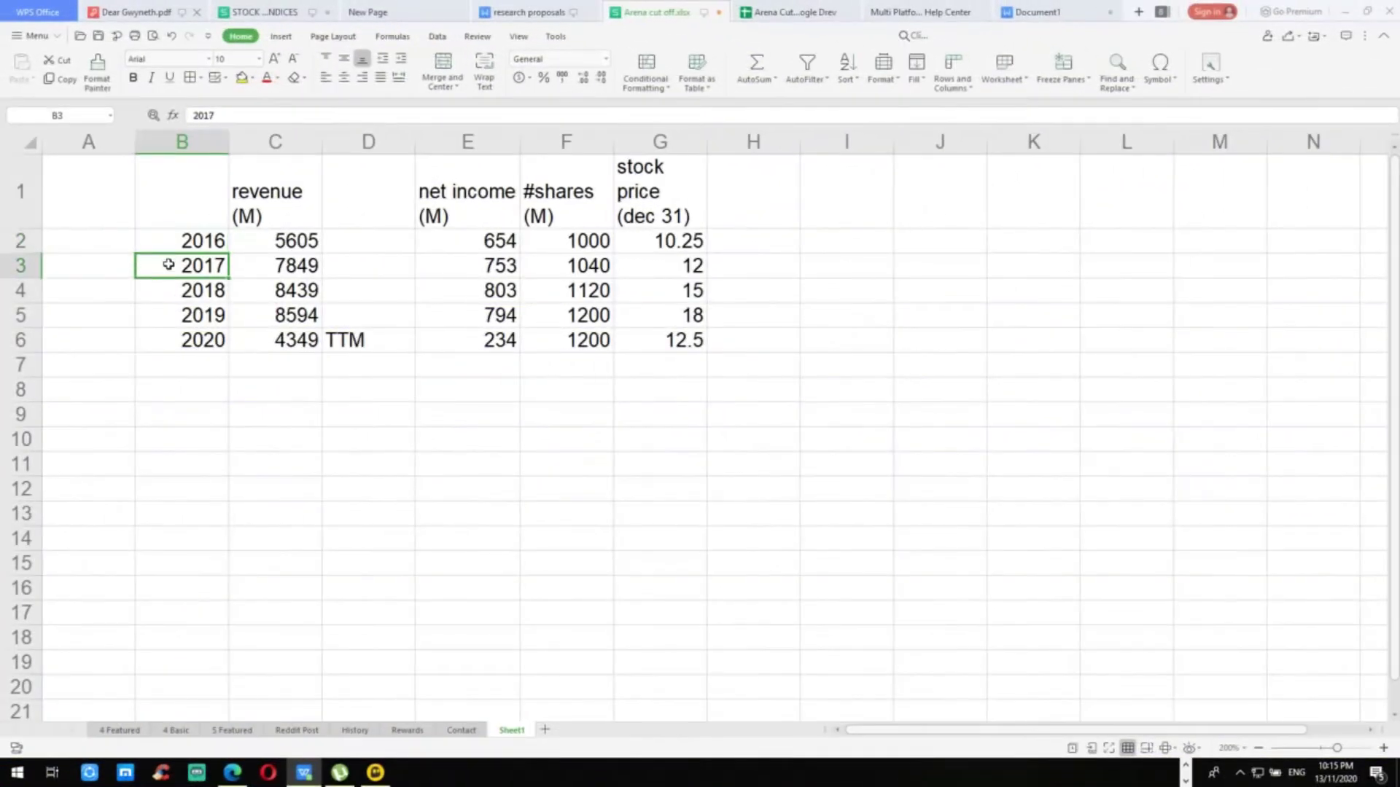
click(181, 287)
click(187, 321)
click(186, 338)
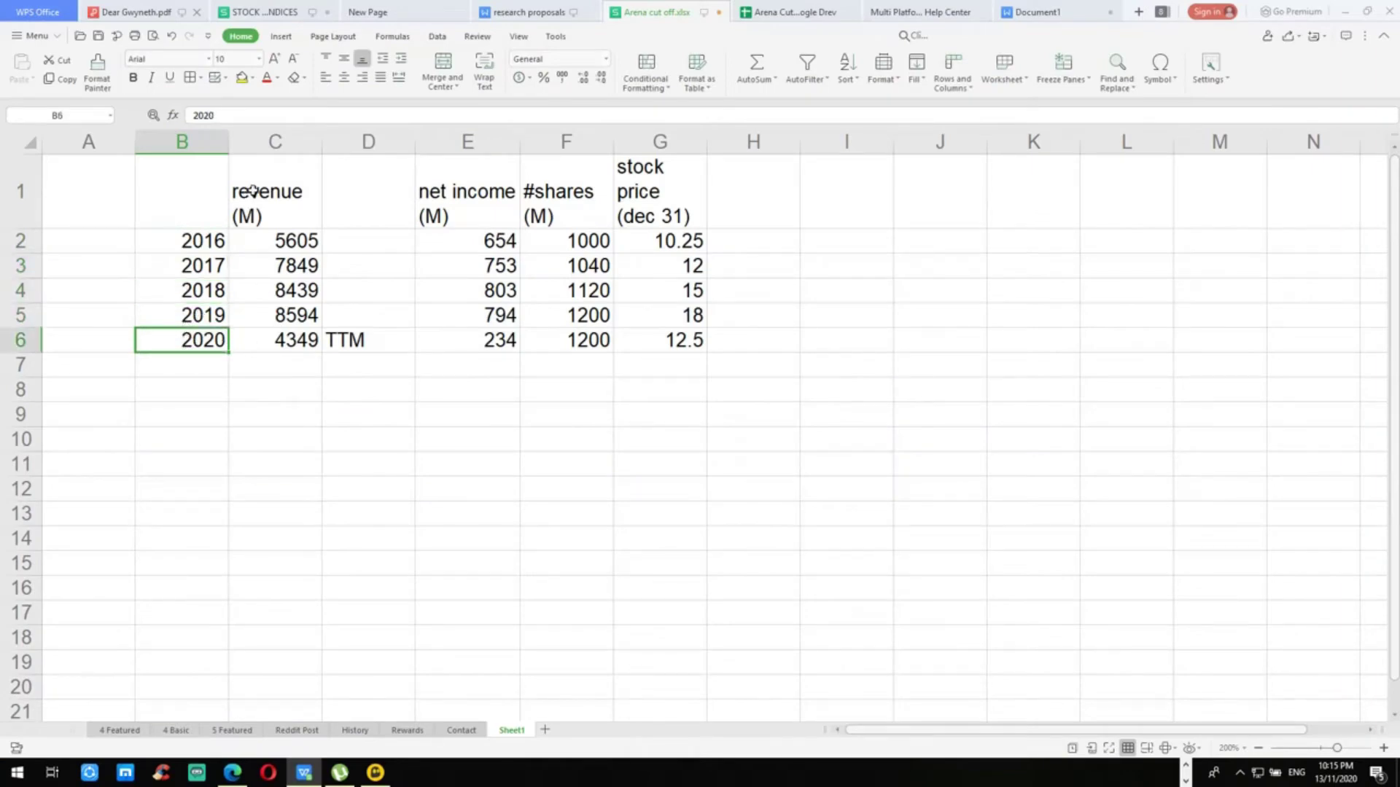
Step: Review the 2016–2018 revenue and net income figures in columns C and E
click(263, 206)
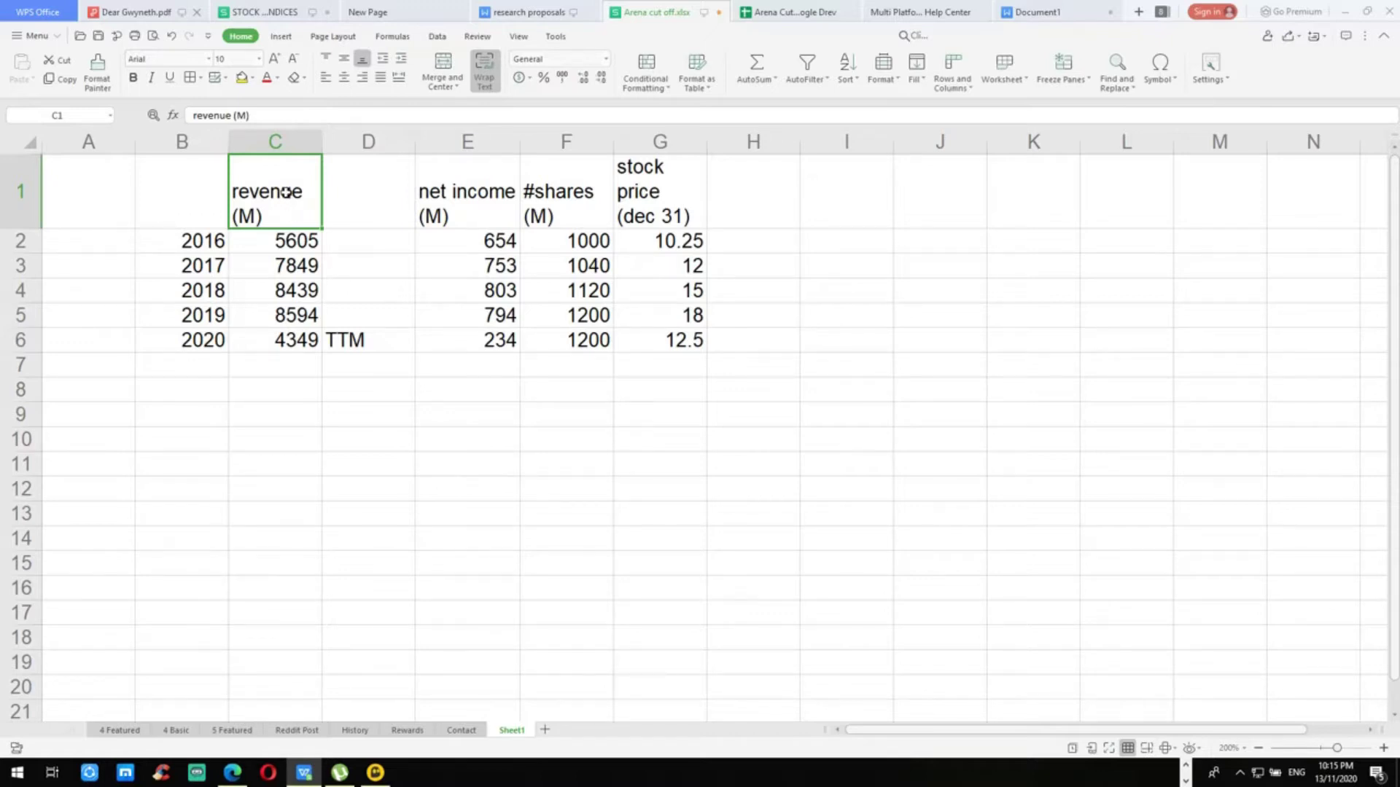
click(281, 238)
click(271, 266)
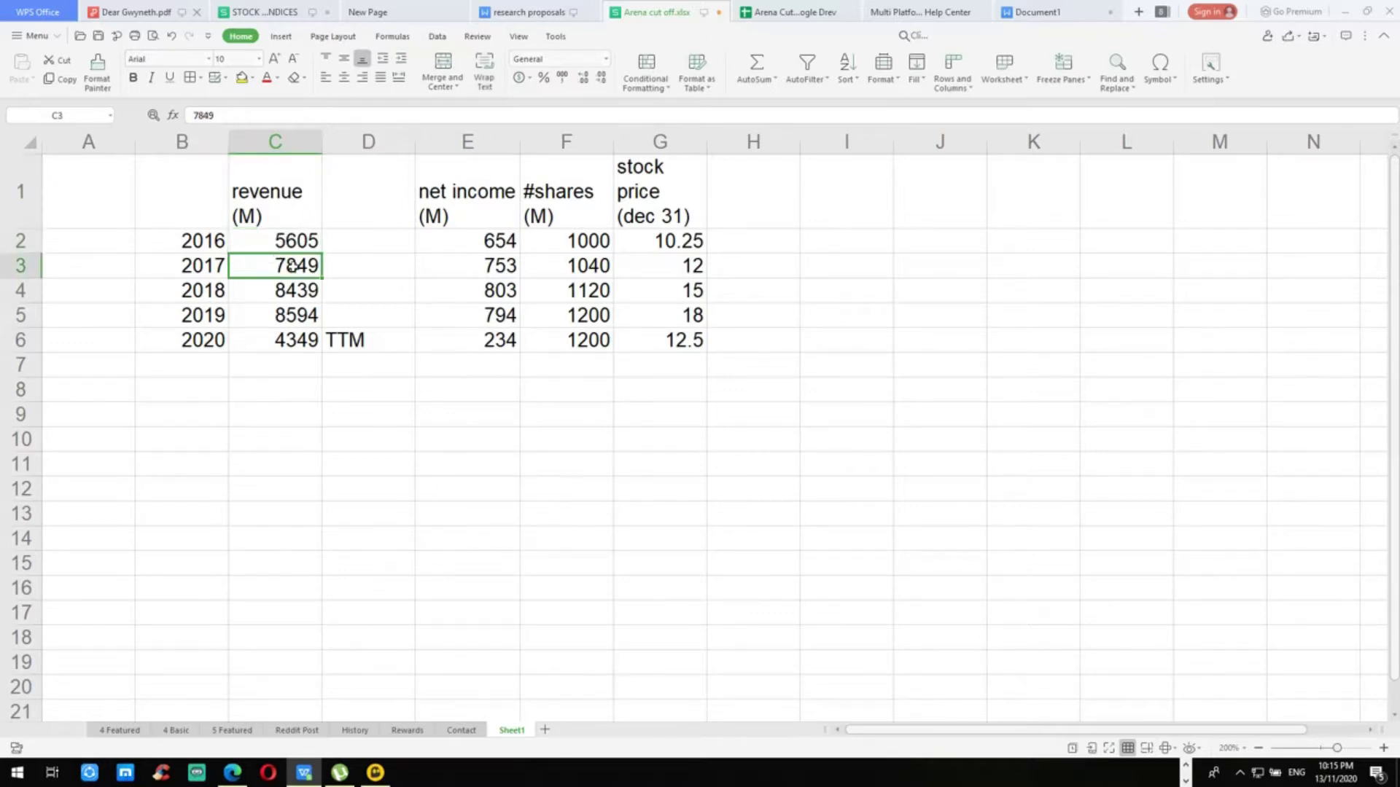
click(464, 191)
click(453, 247)
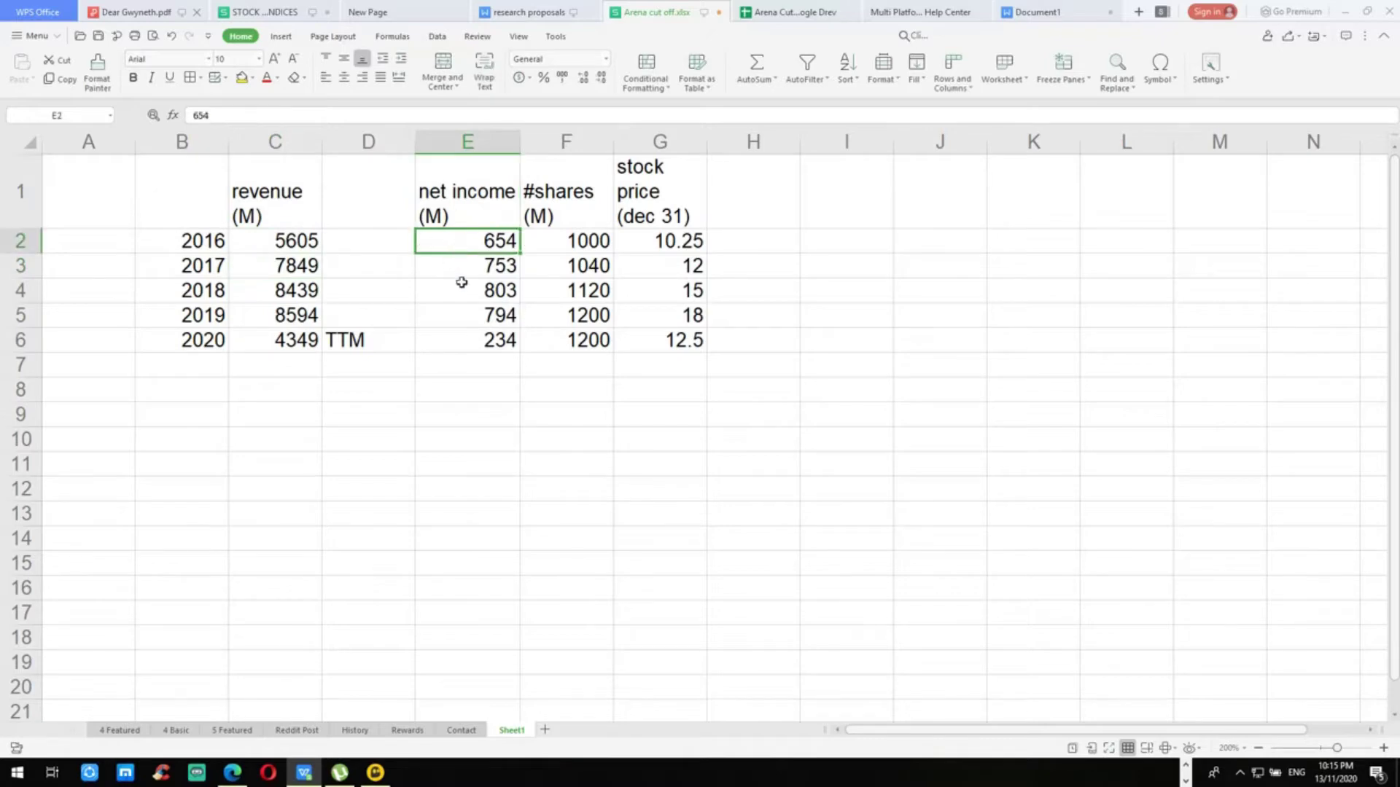
click(460, 272)
click(467, 289)
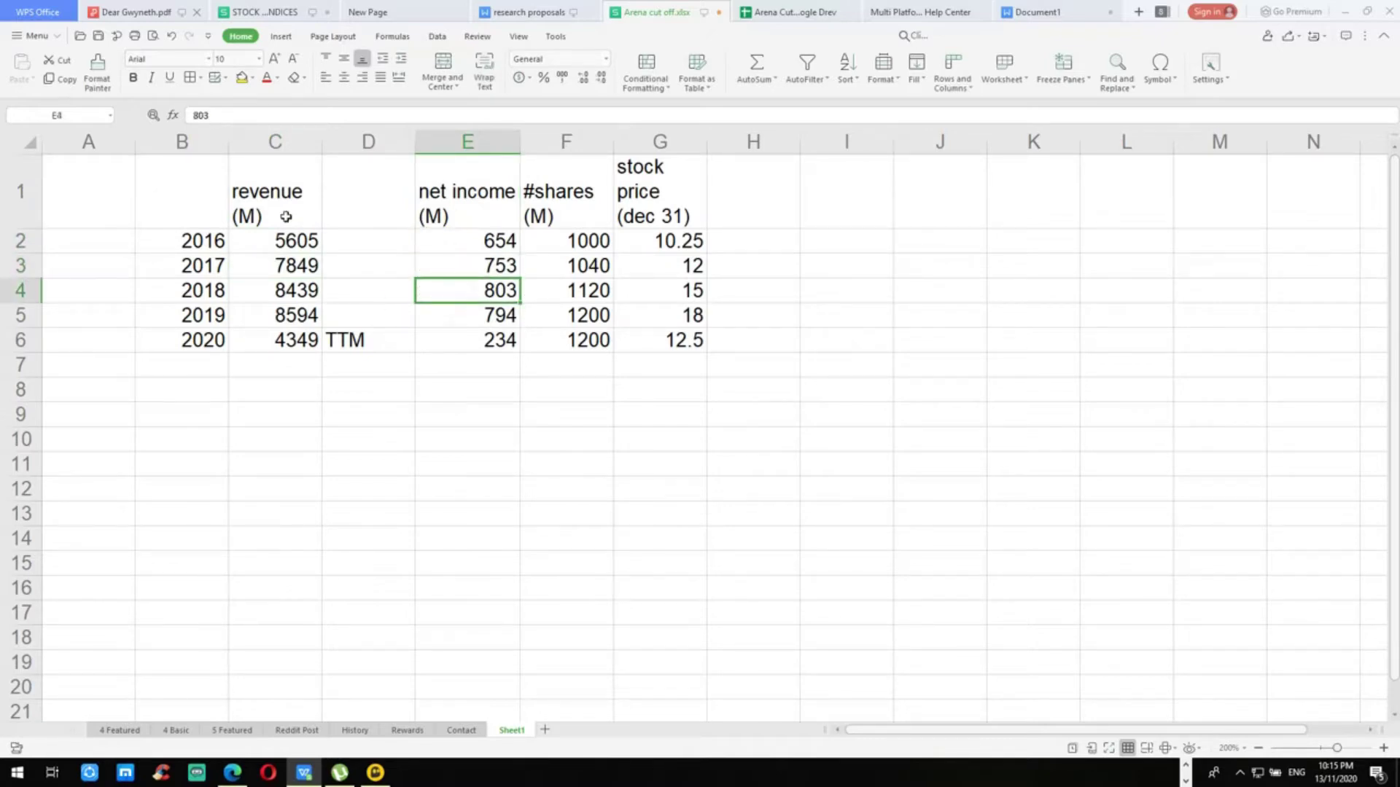
click(266, 249)
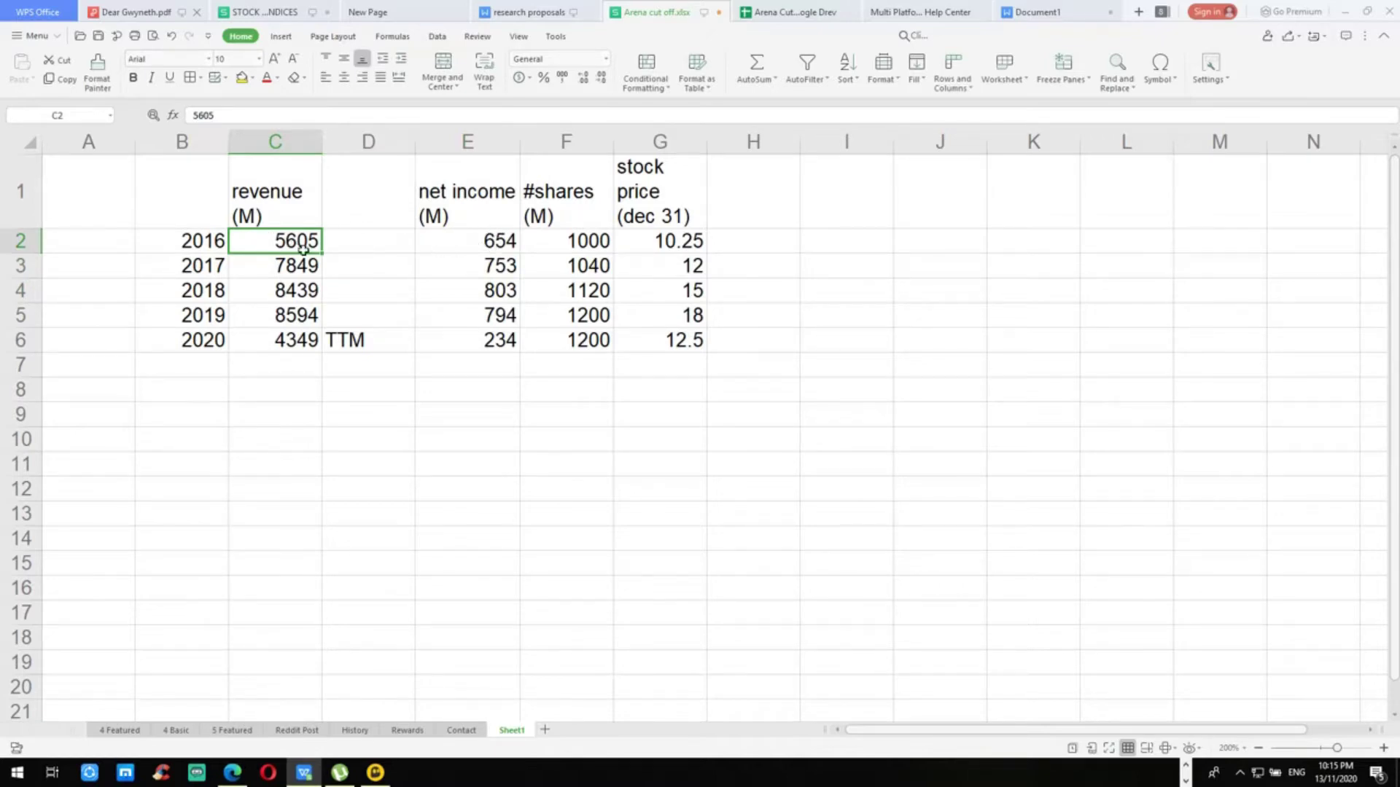
click(272, 199)
click(269, 240)
Step: Select the revenue range C2:C6 and check the 2020 revenue beside the TTM label
drag(247, 197, 255, 330)
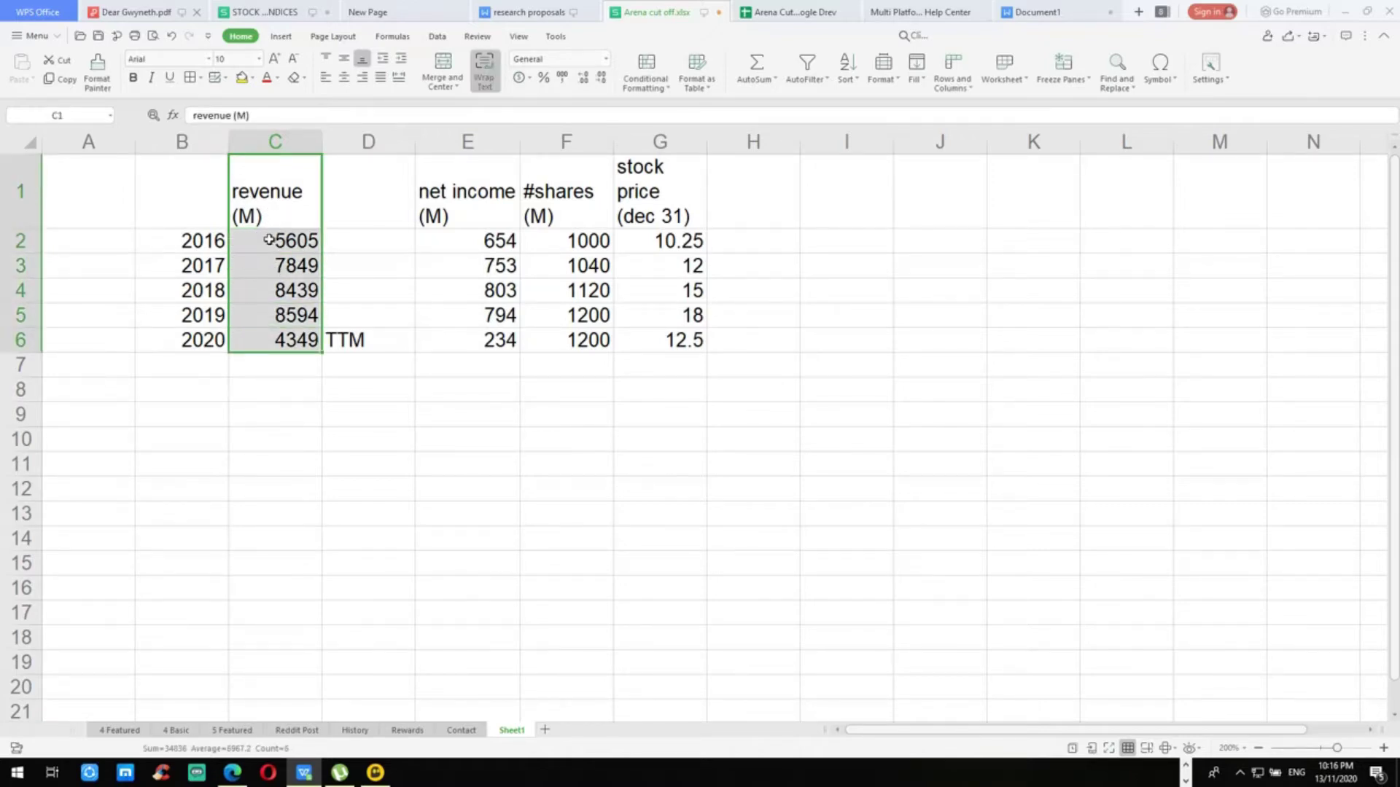
click(258, 210)
click(263, 369)
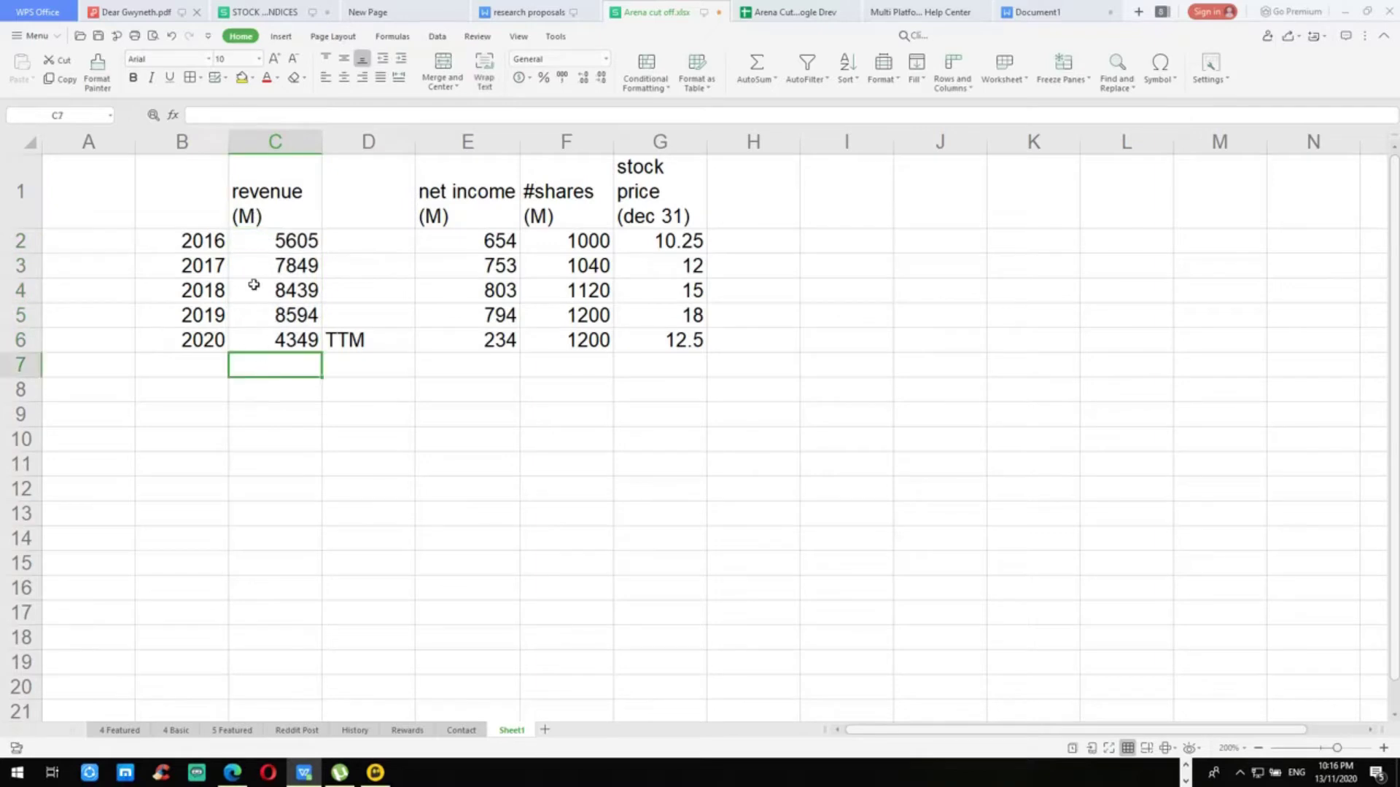
click(257, 241)
drag(257, 241, 260, 338)
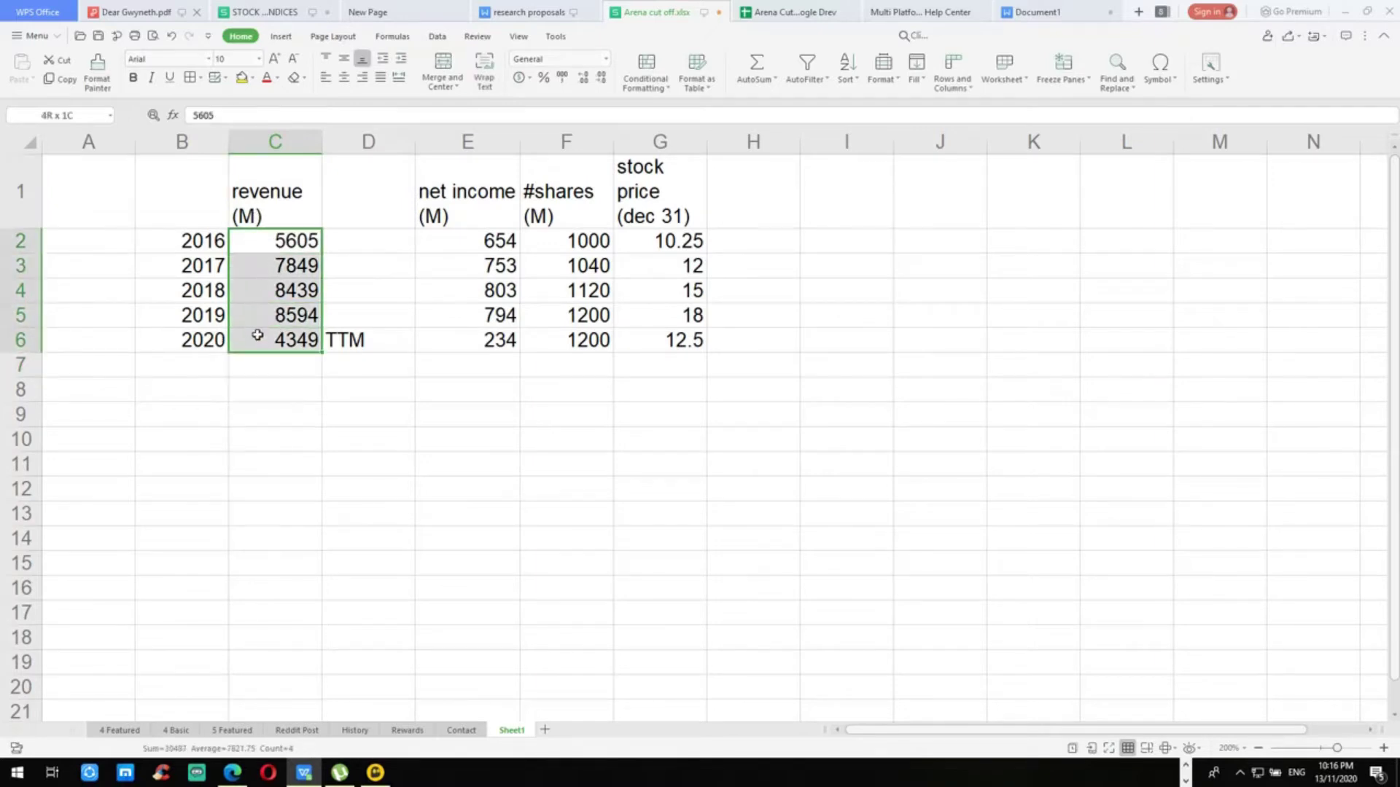
click(199, 240)
click(248, 241)
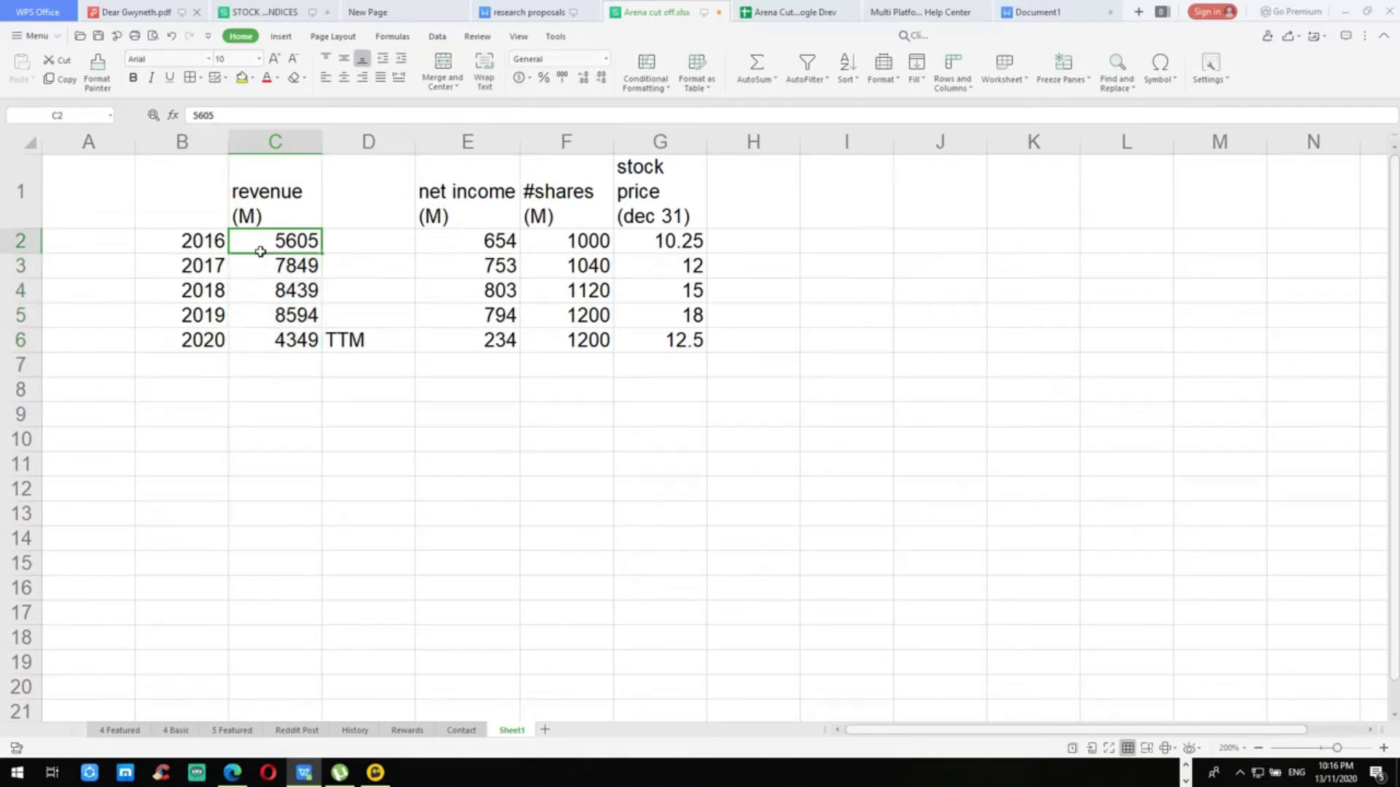
click(251, 316)
click(267, 349)
click(366, 344)
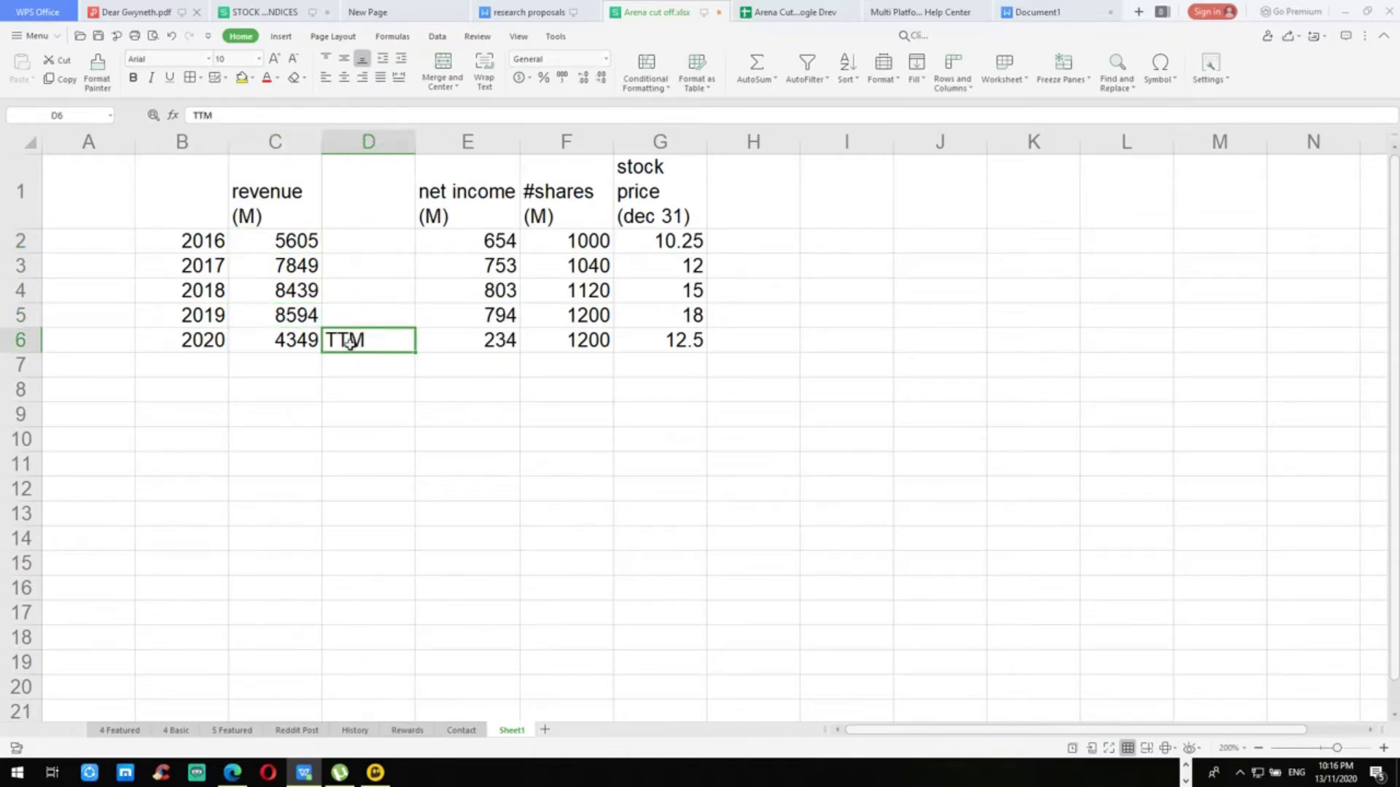
click(276, 347)
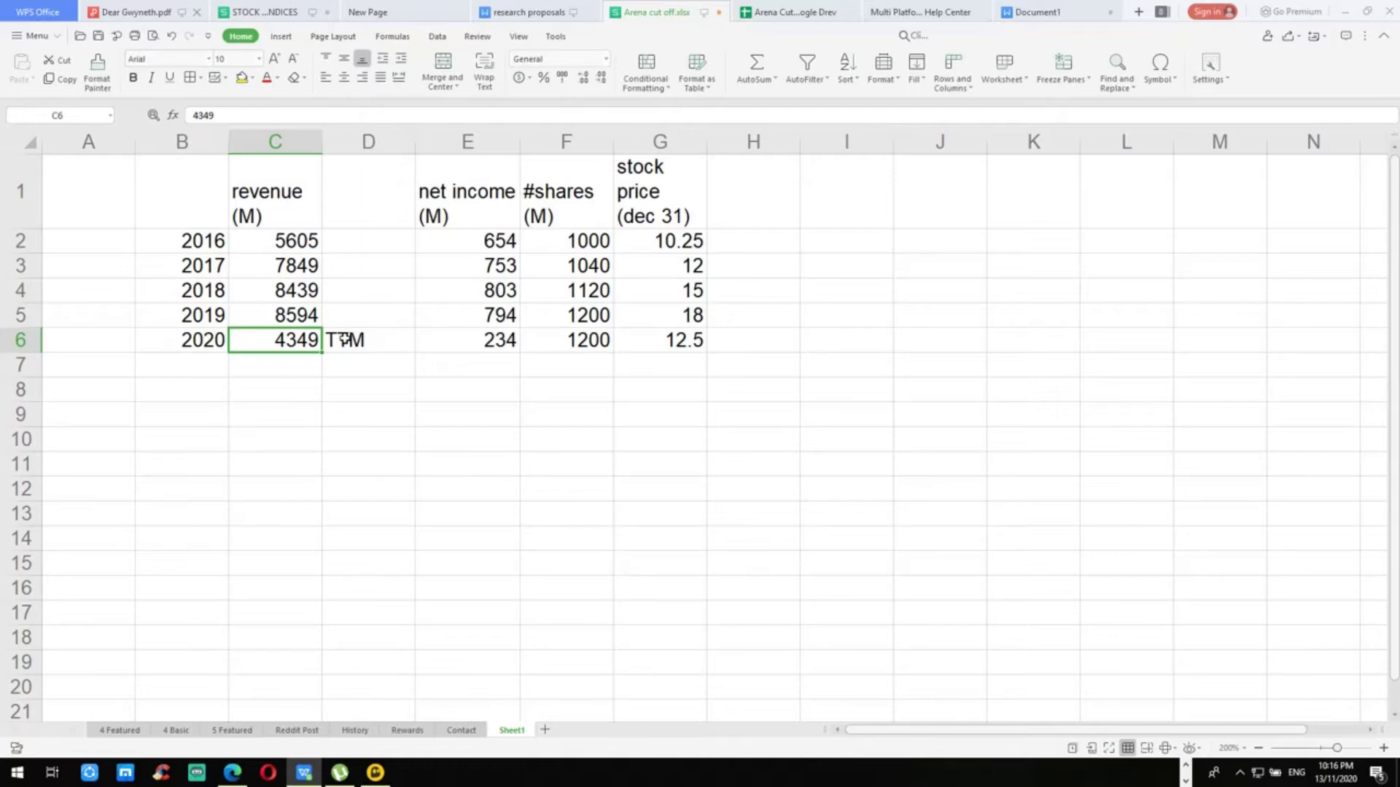
click(221, 343)
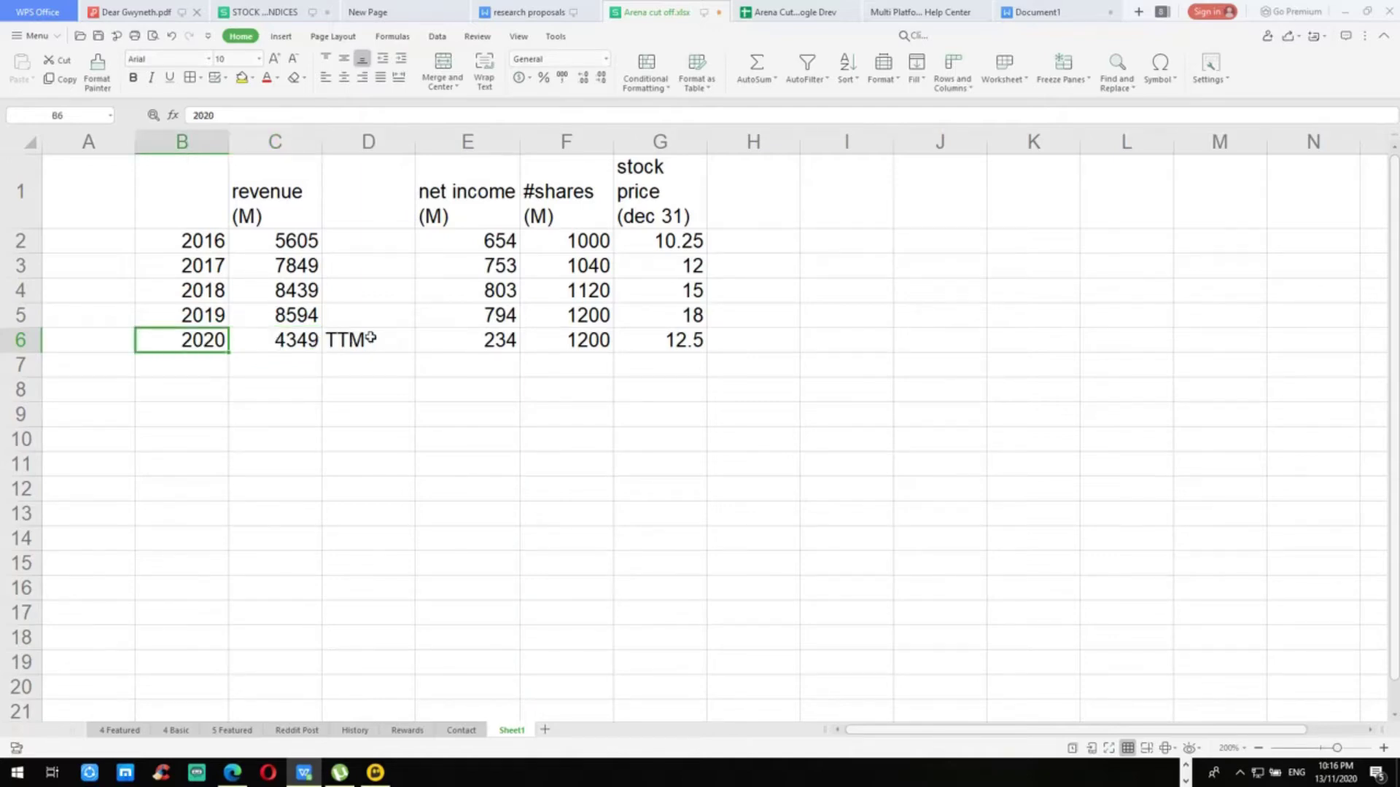
click(260, 343)
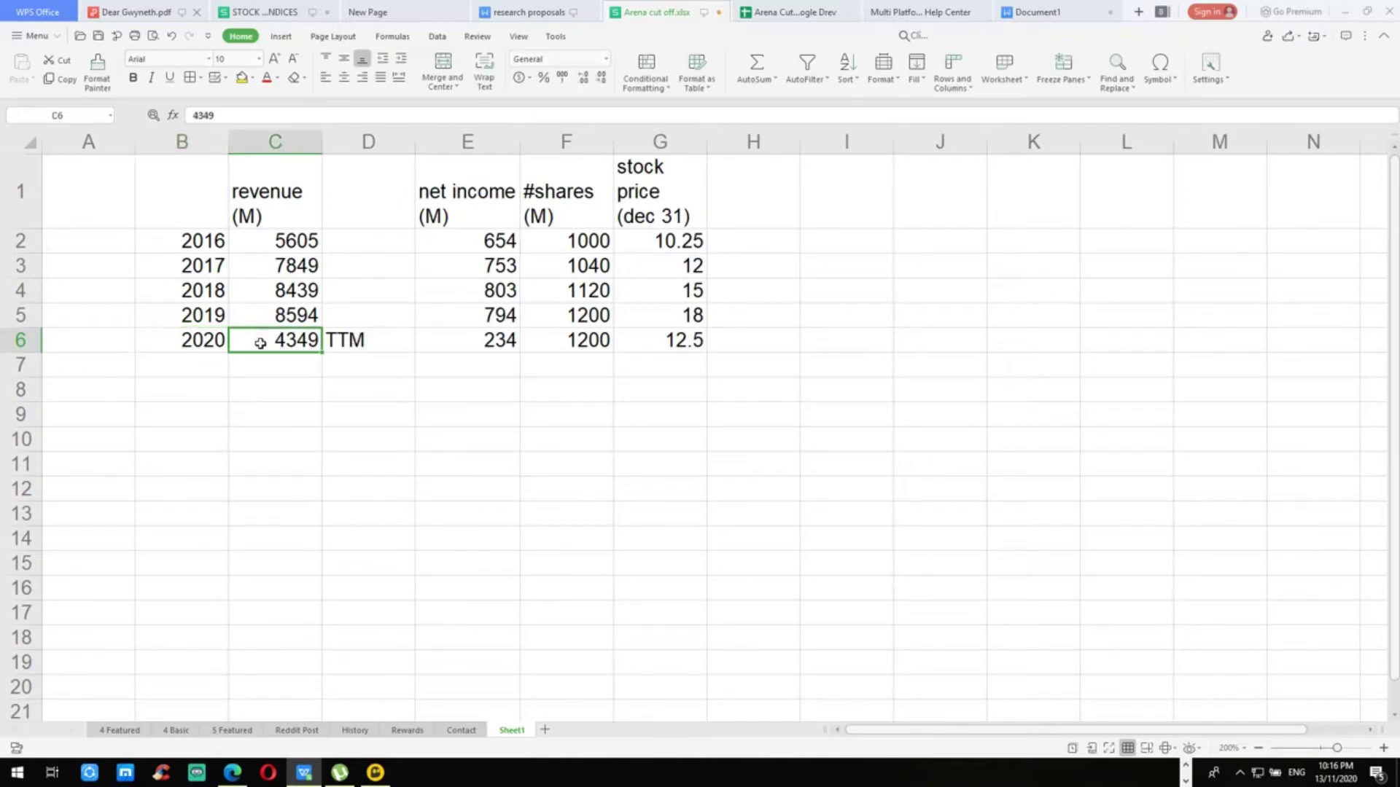
click(354, 343)
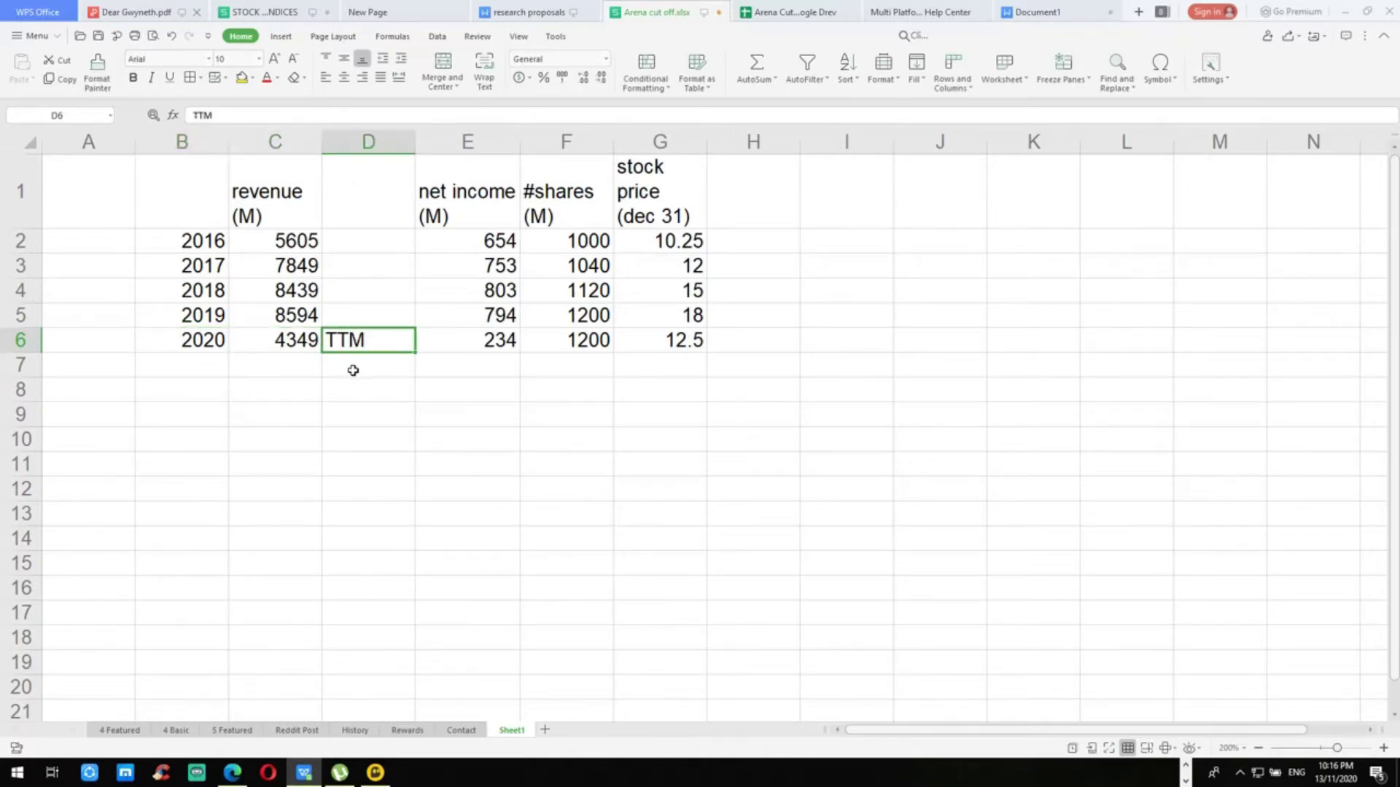
click(278, 343)
Step: Enter the note 'dec 2019, mar 2020, jun 2020, sep 2020' in D7
click(364, 366)
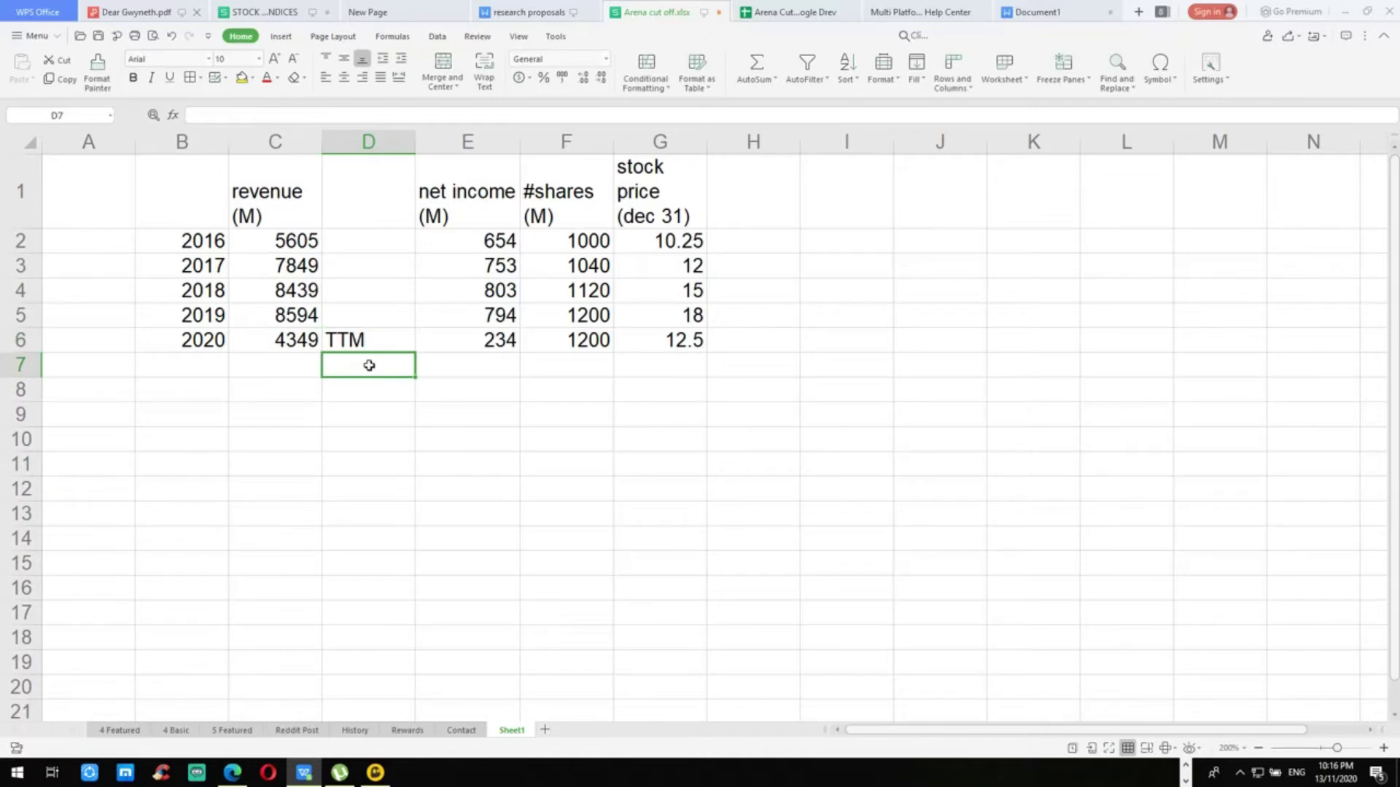
text(dec 201)
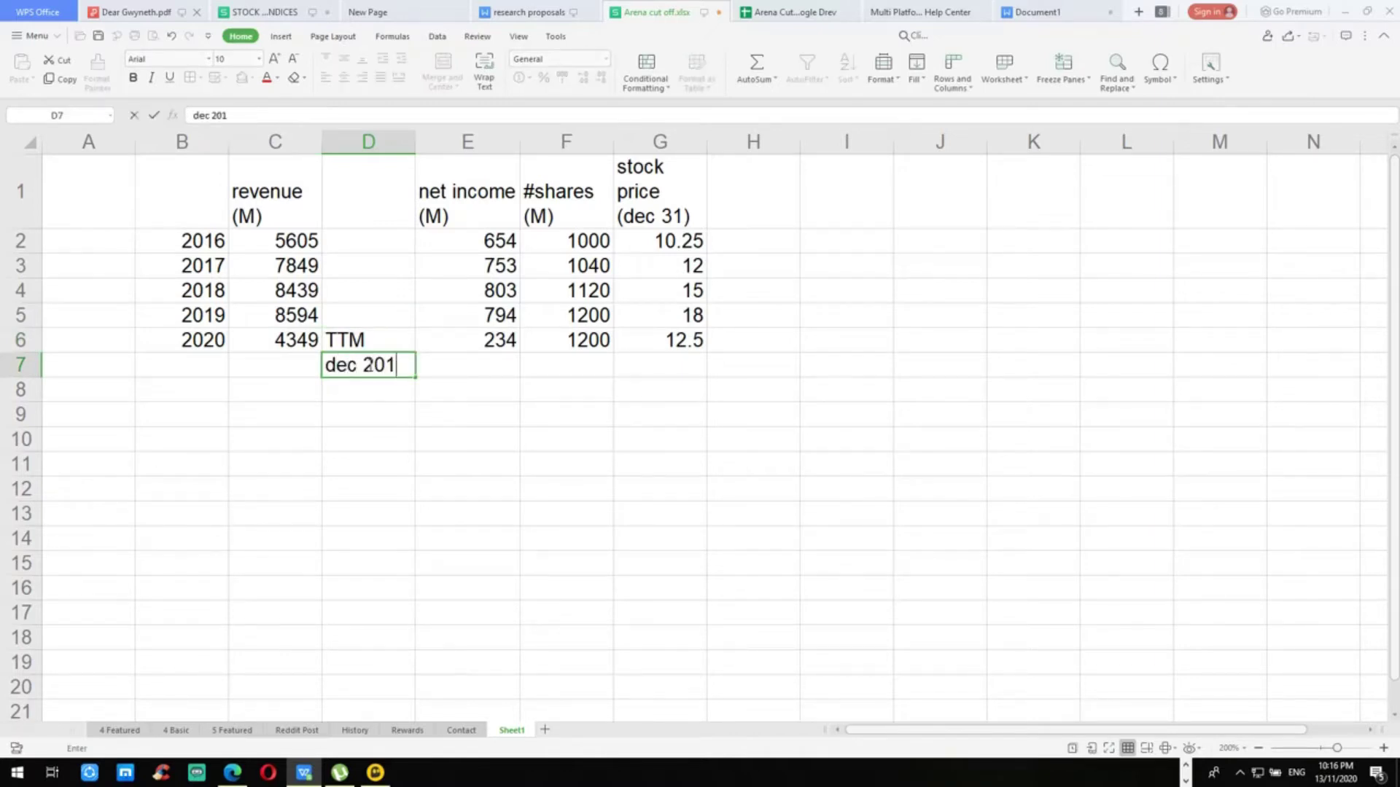
text(9, mar)
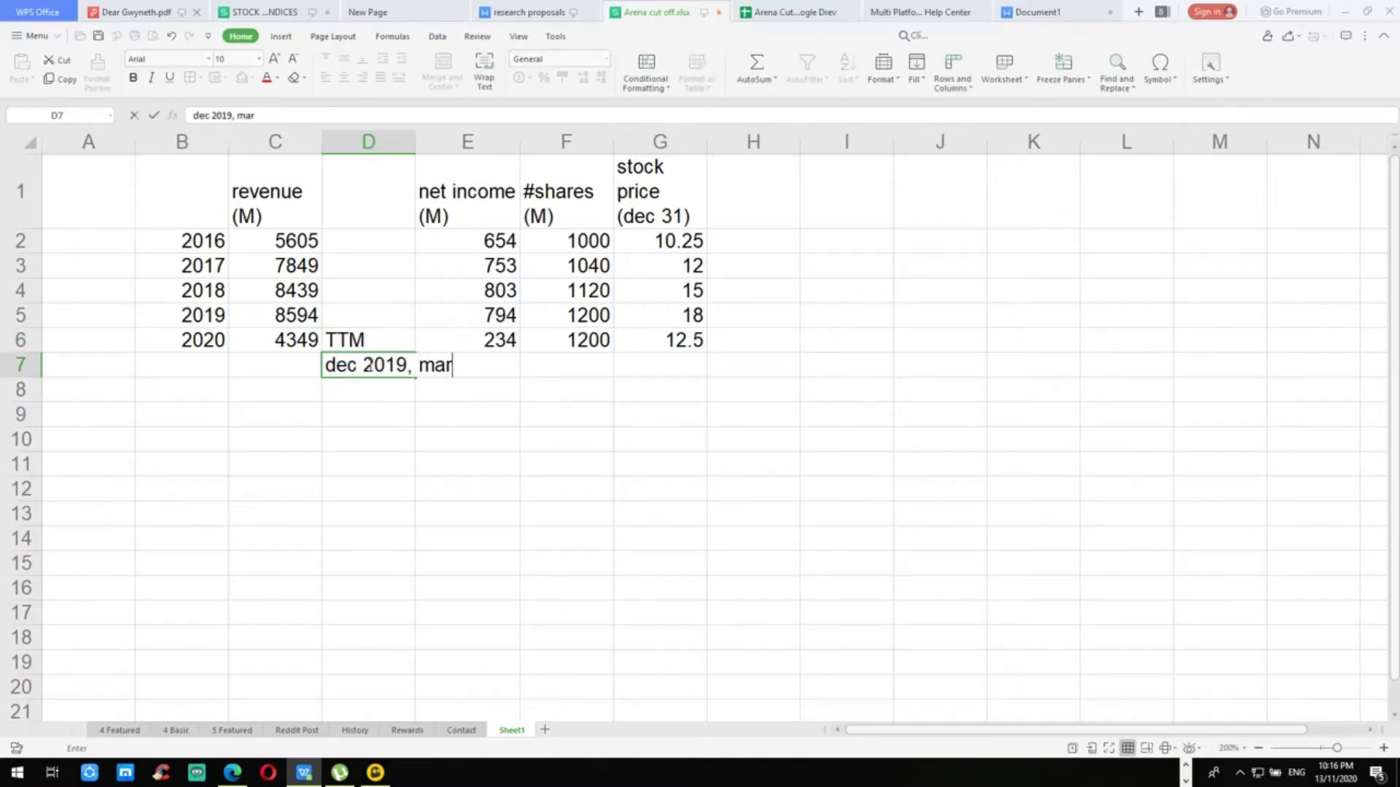
text( 2020, jun )
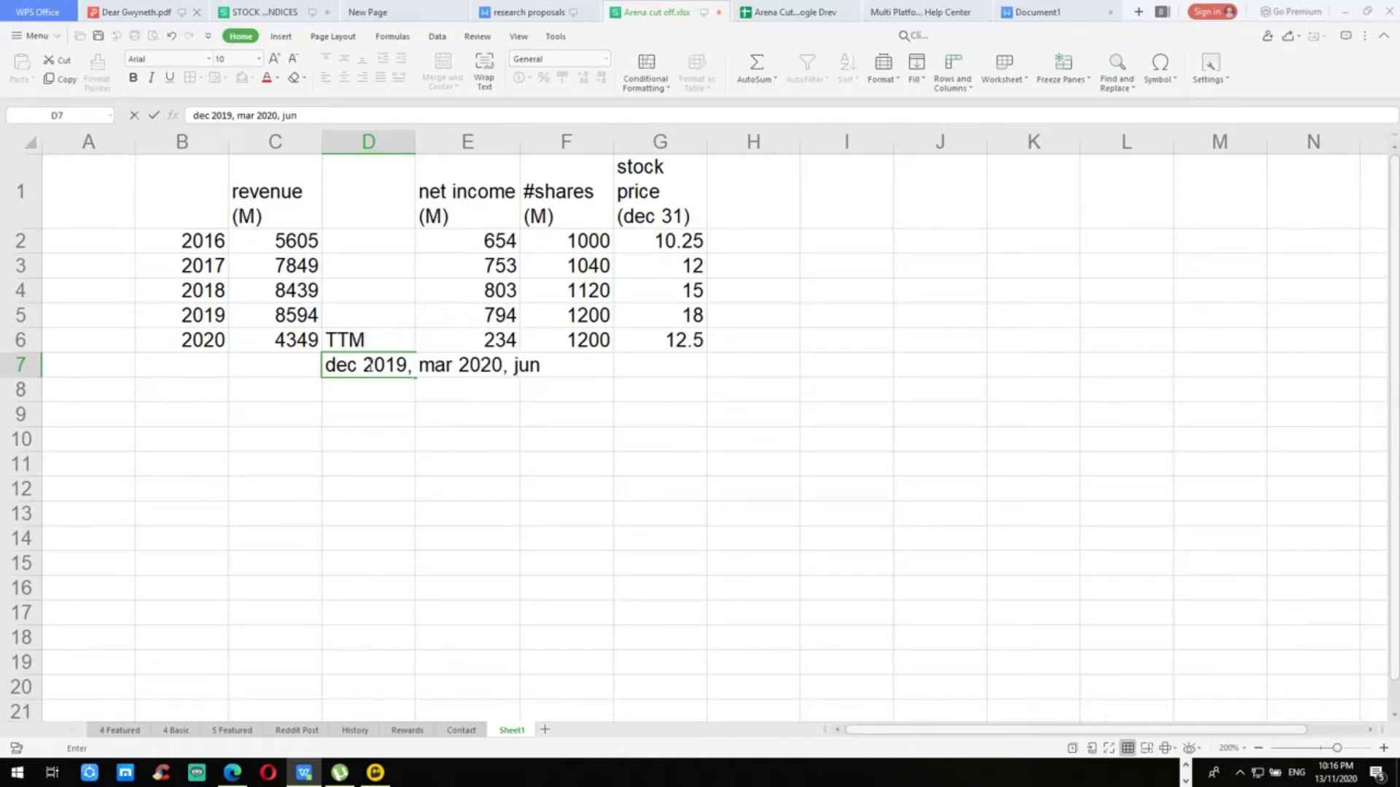
text(2)
key(BackSpace)
text(2020, se)
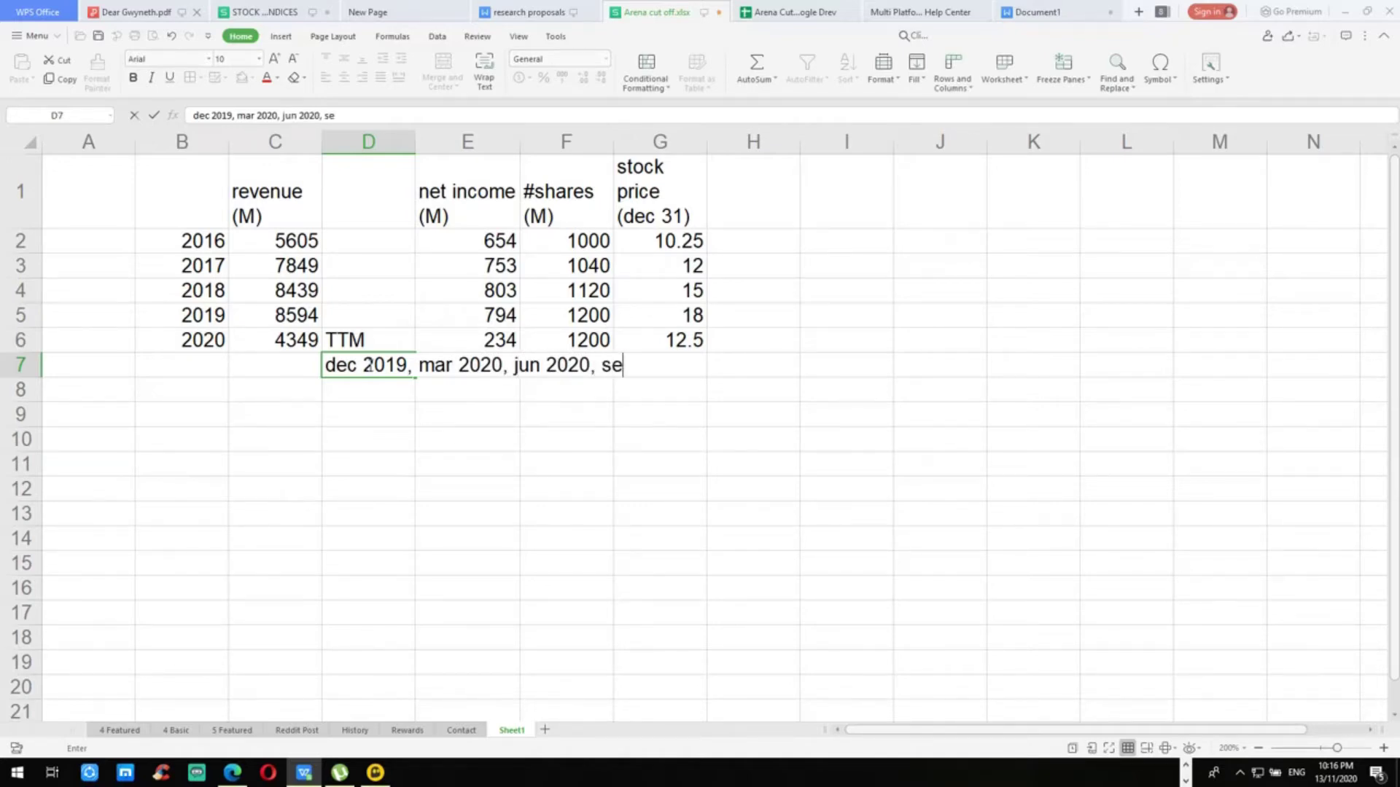
text(p 2020)
key(Return)
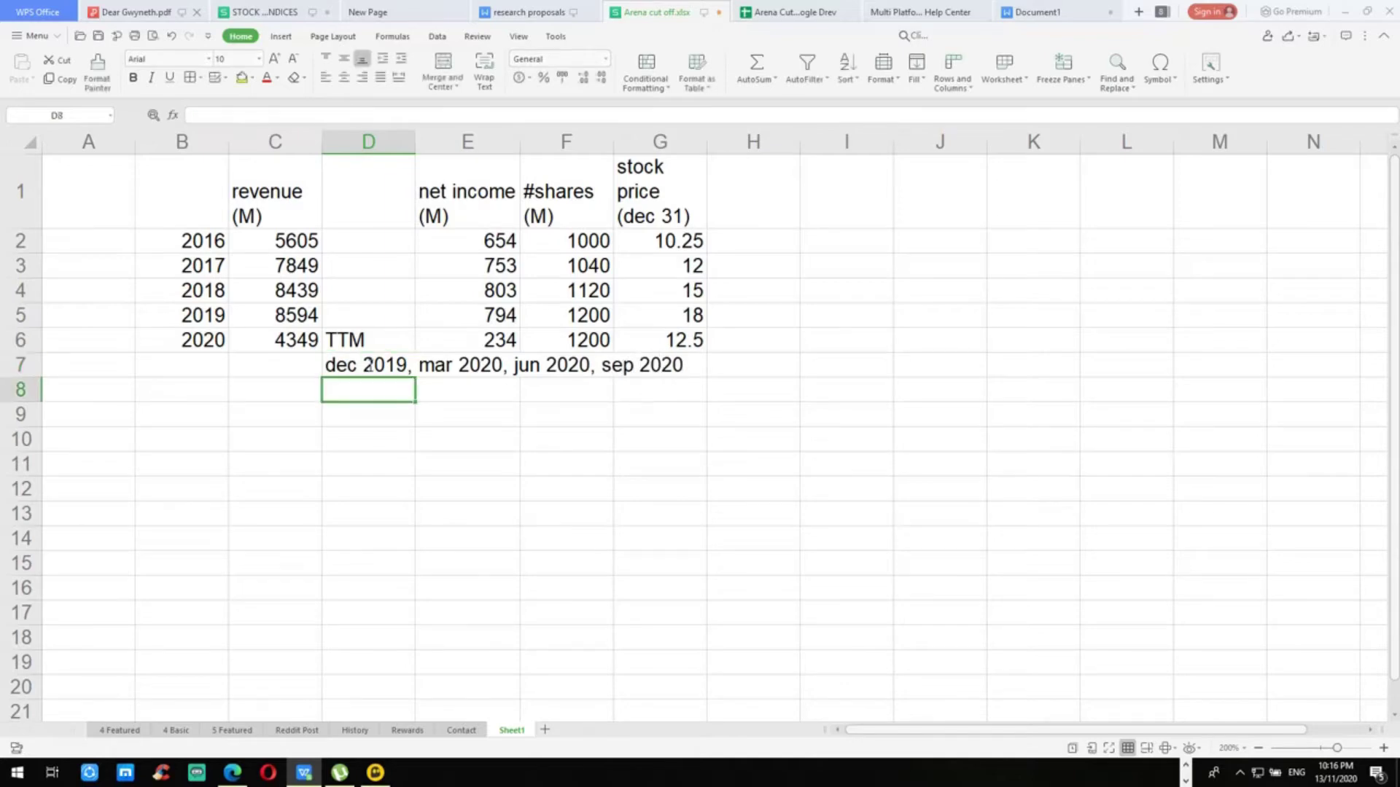
Step: Check the C2:C6 revenue total, then clear the quarter-month note from D7
click(356, 348)
click(253, 337)
click(251, 248)
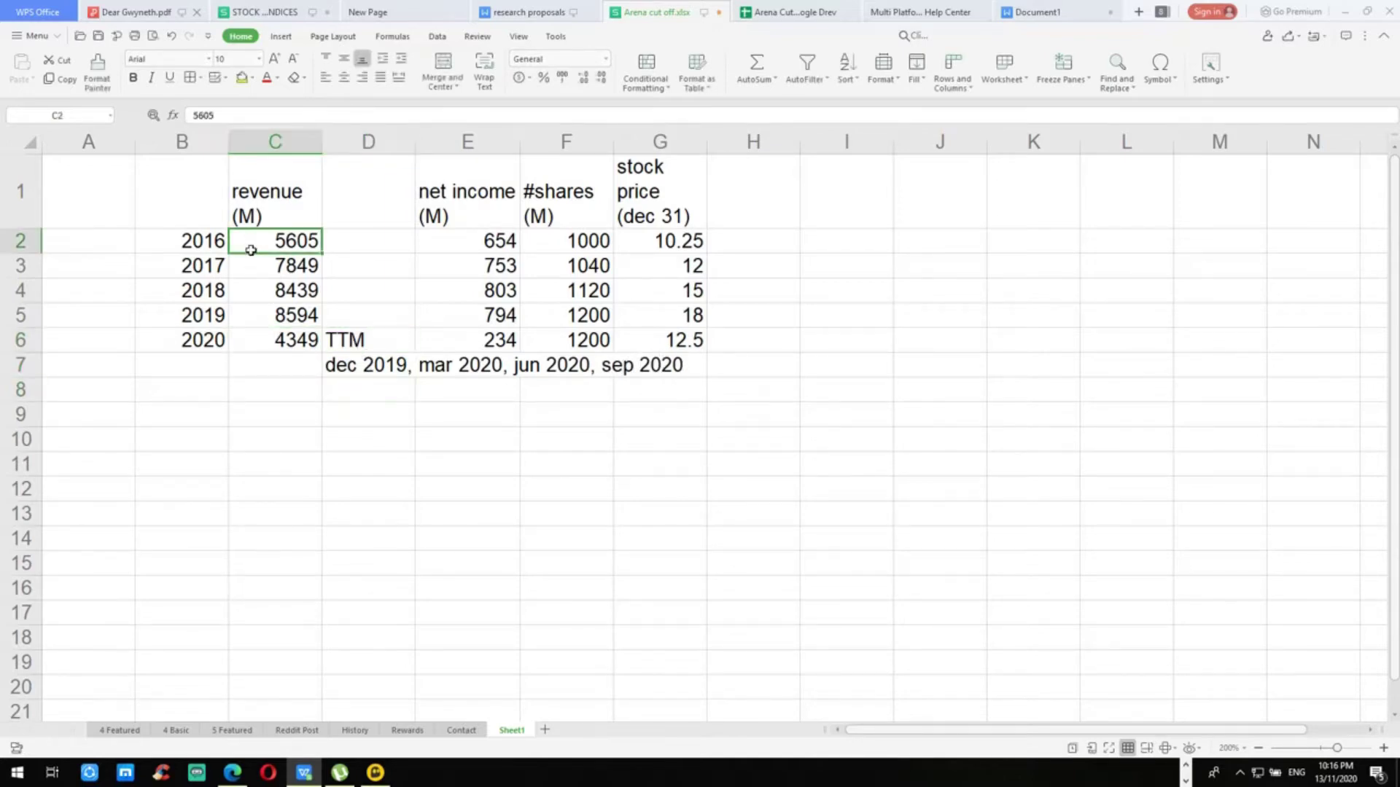
drag(251, 250, 252, 332)
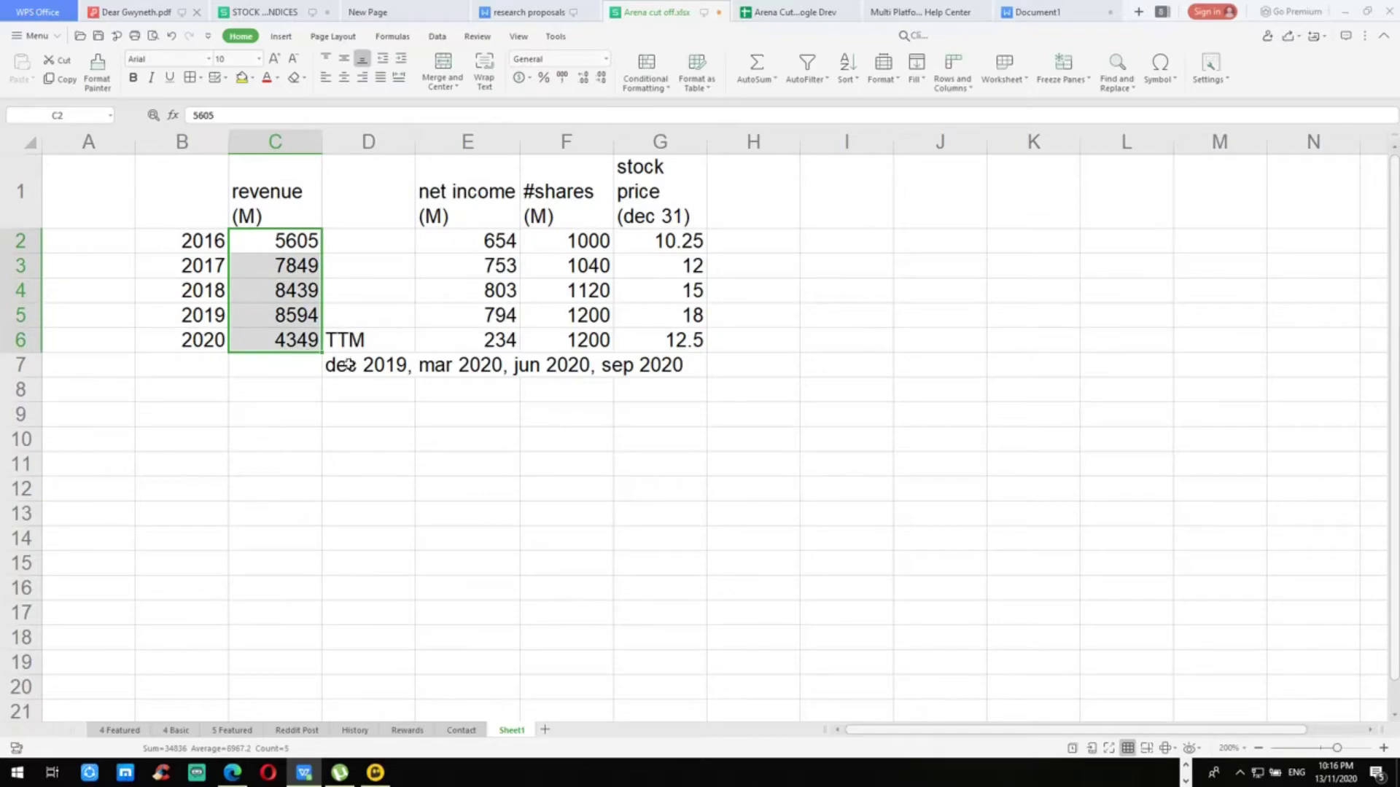
click(348, 365)
key(Delete)
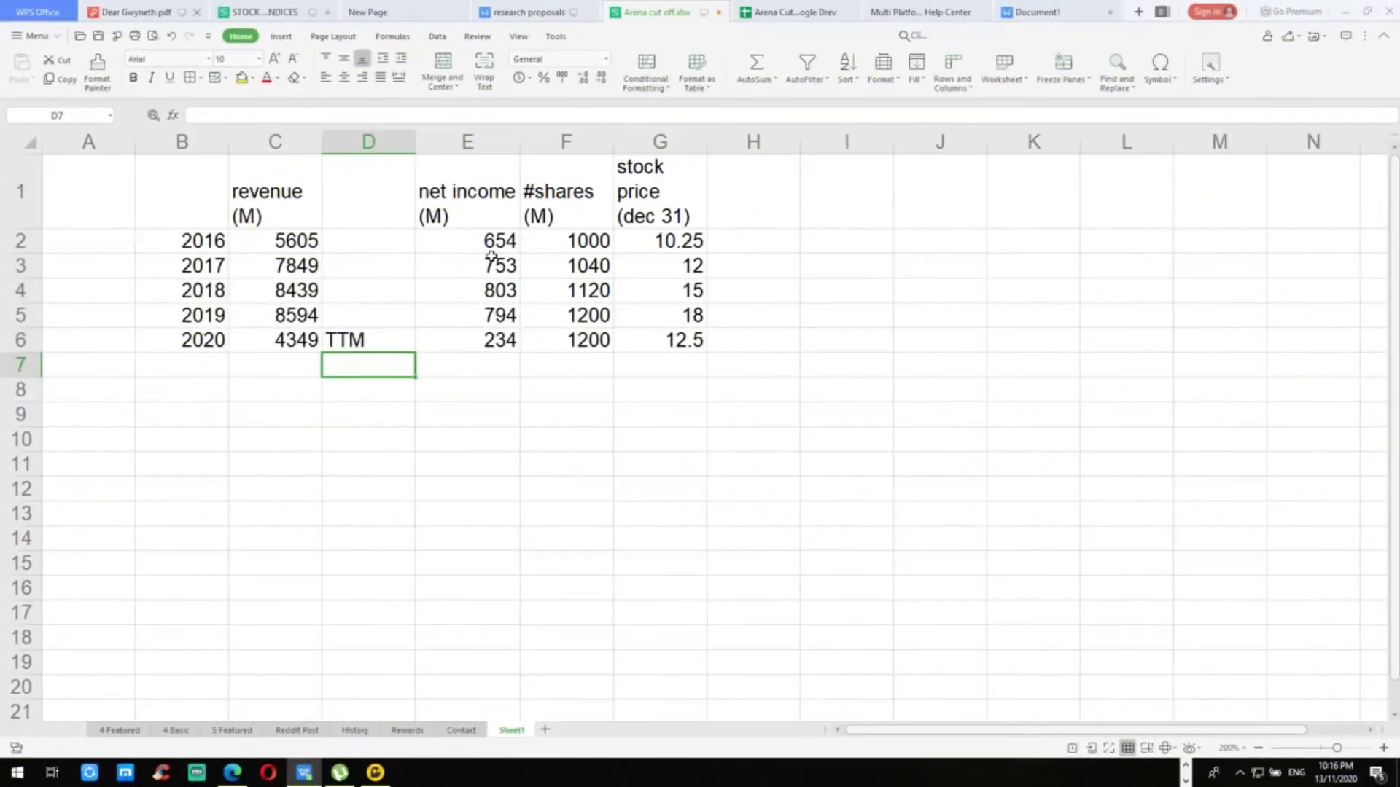
click(462, 241)
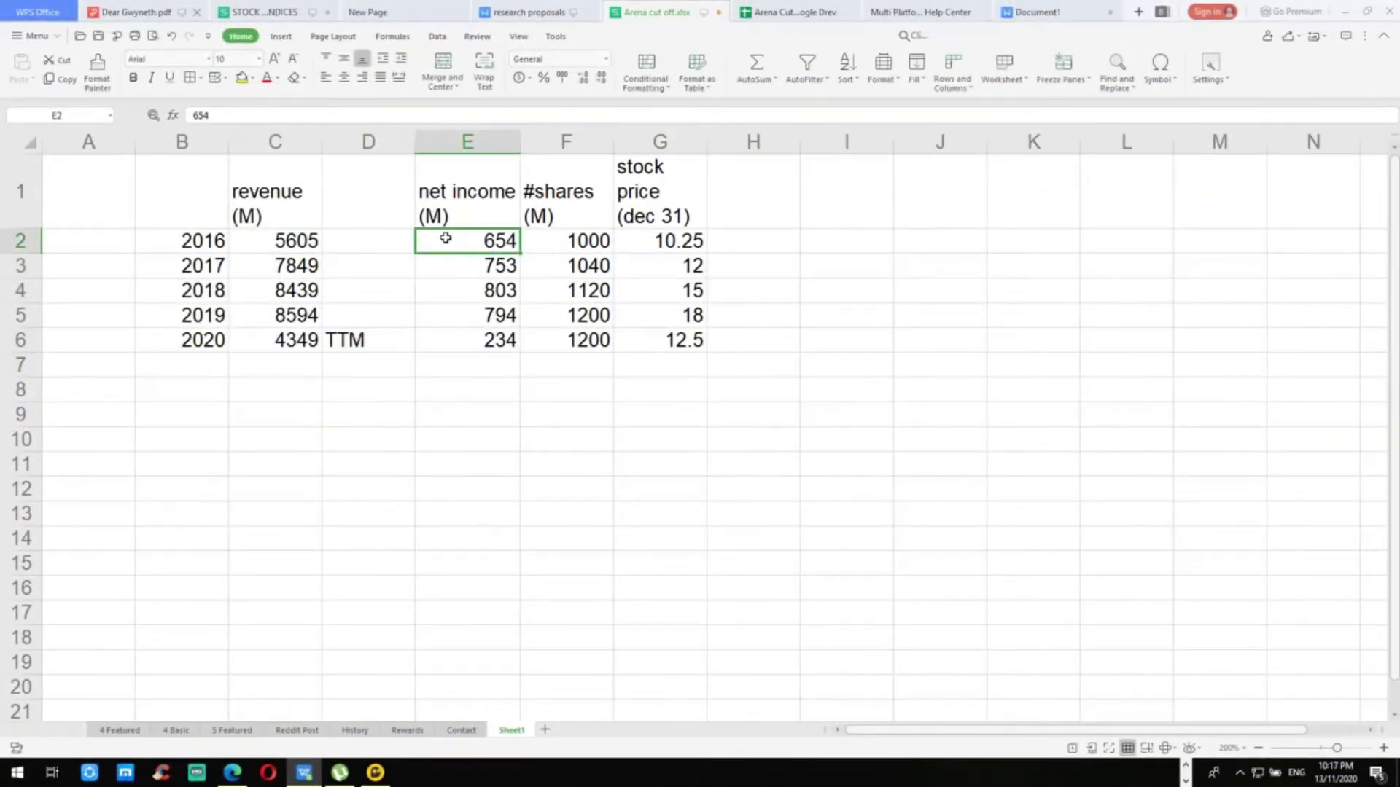
click(256, 218)
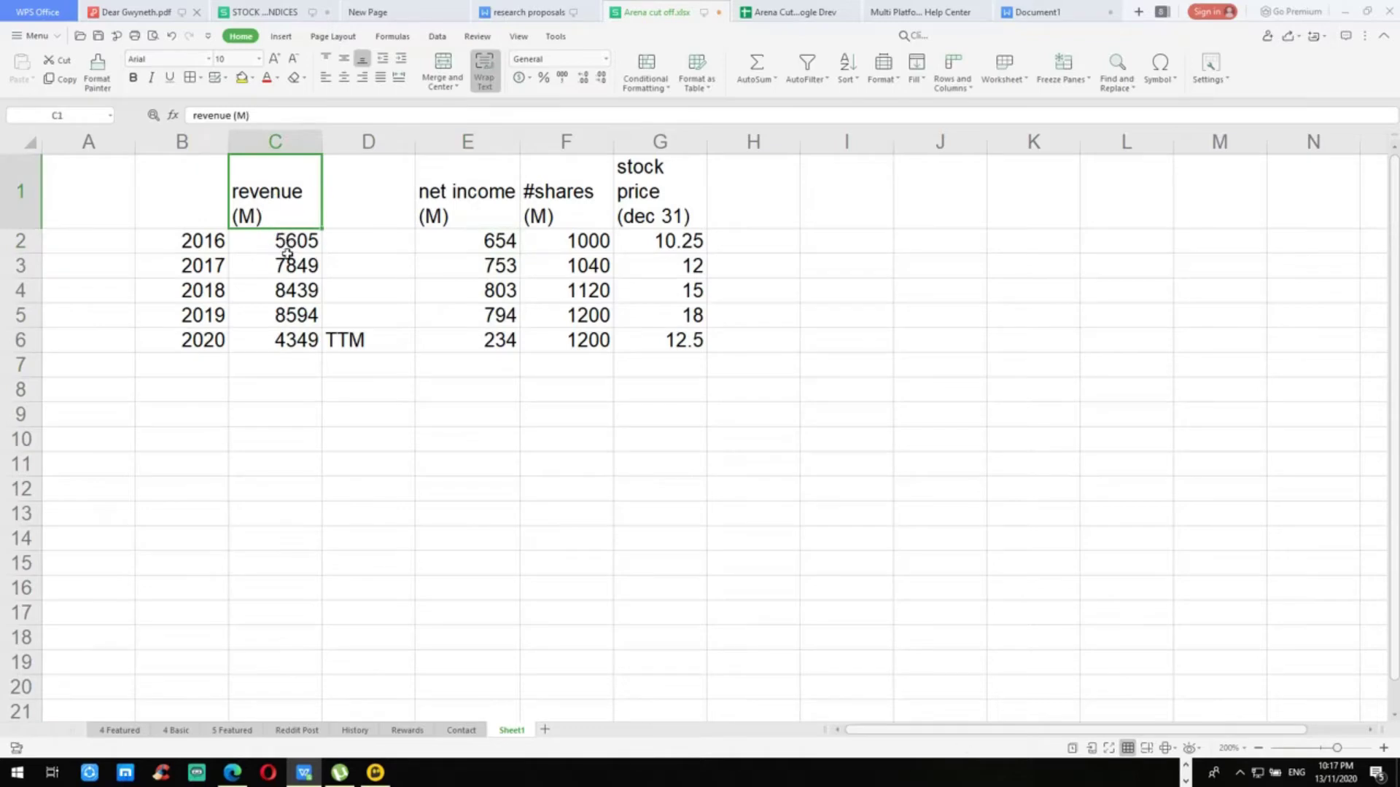
click(447, 245)
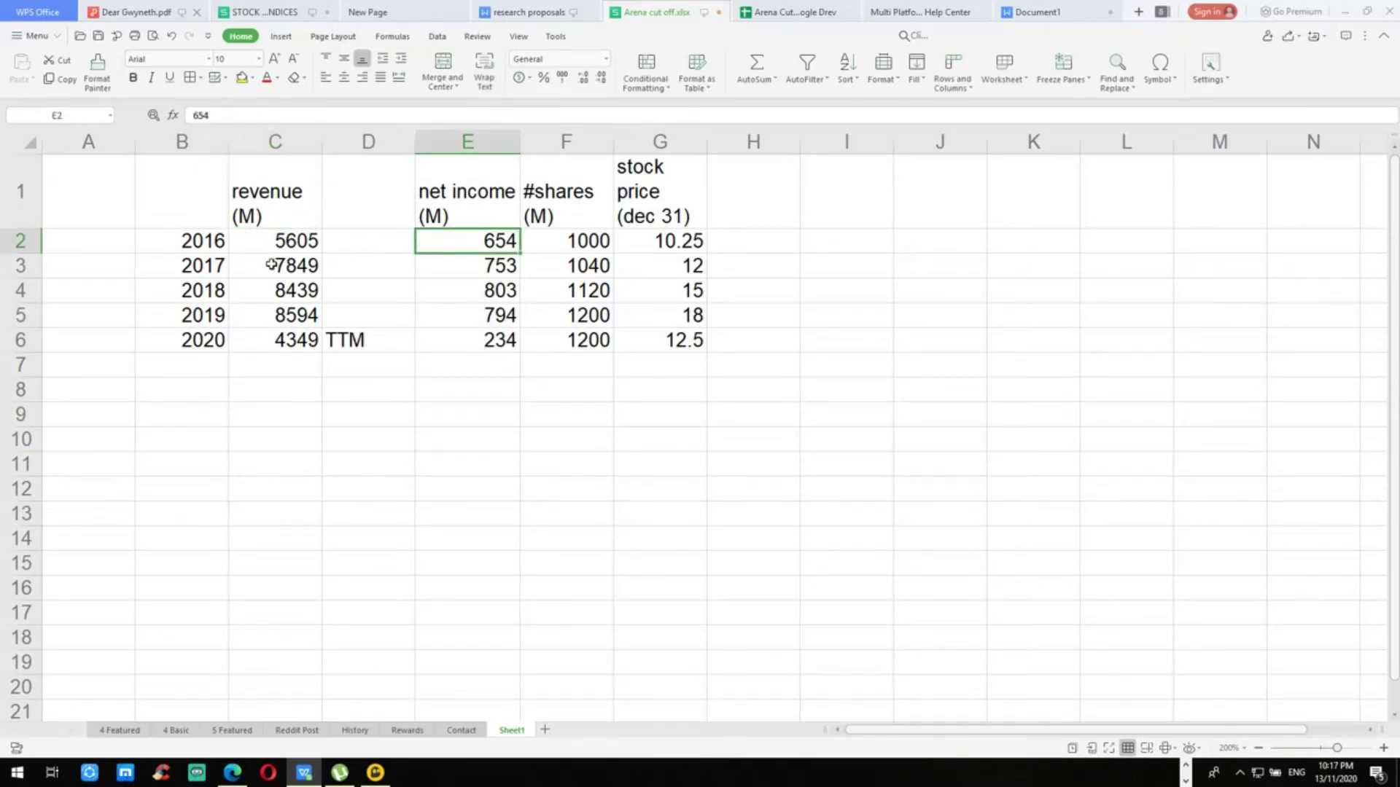
click(455, 207)
click(147, 243)
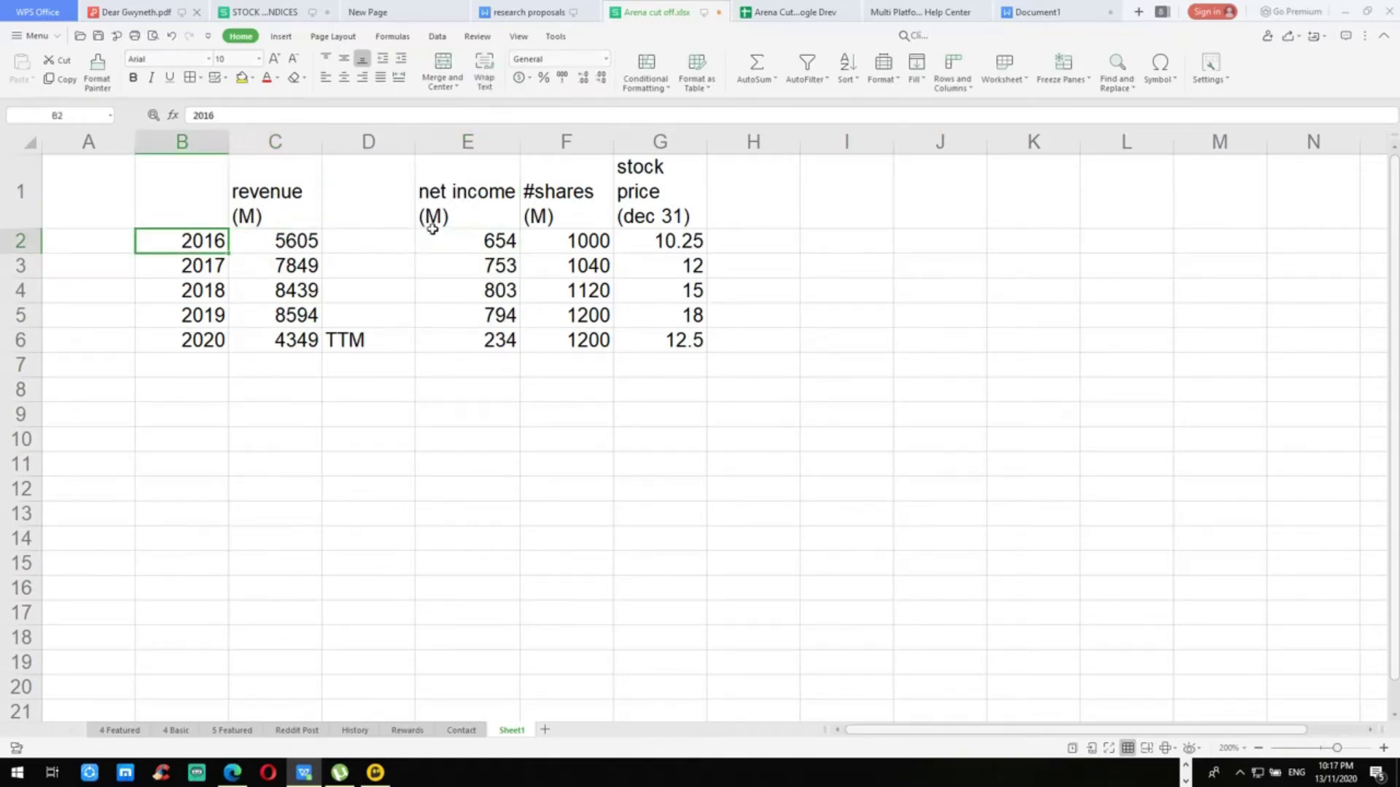
click(452, 240)
click(481, 268)
click(461, 289)
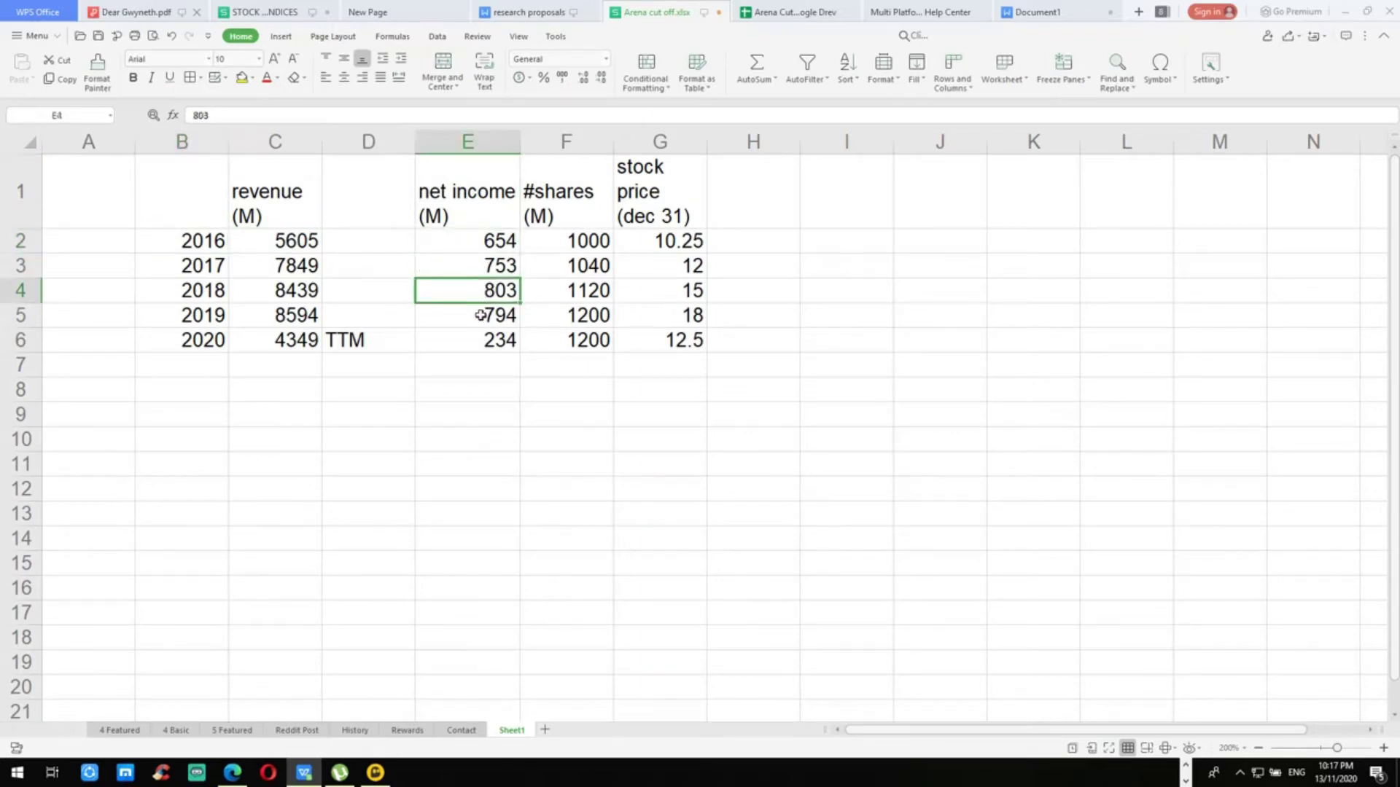
click(480, 315)
click(489, 350)
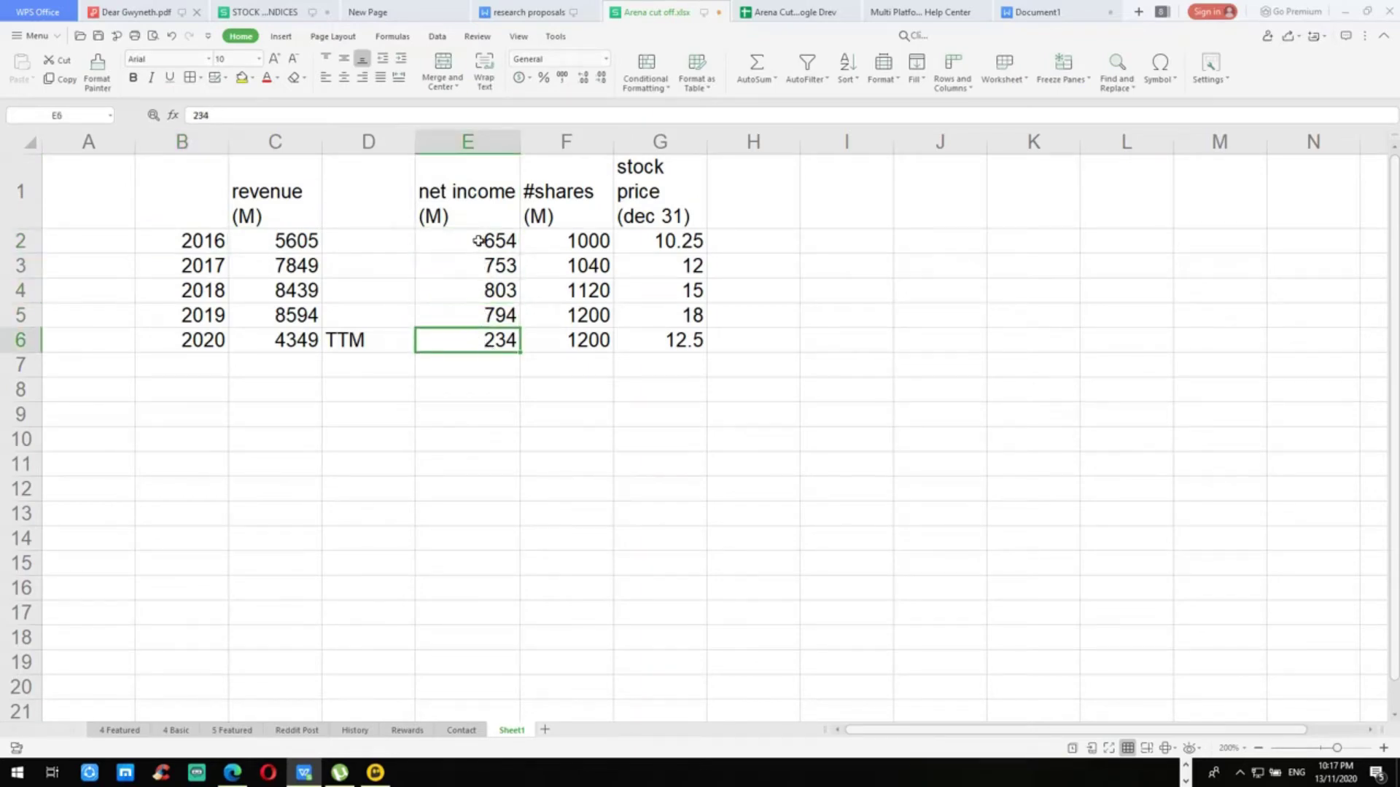
click(478, 241)
click(569, 189)
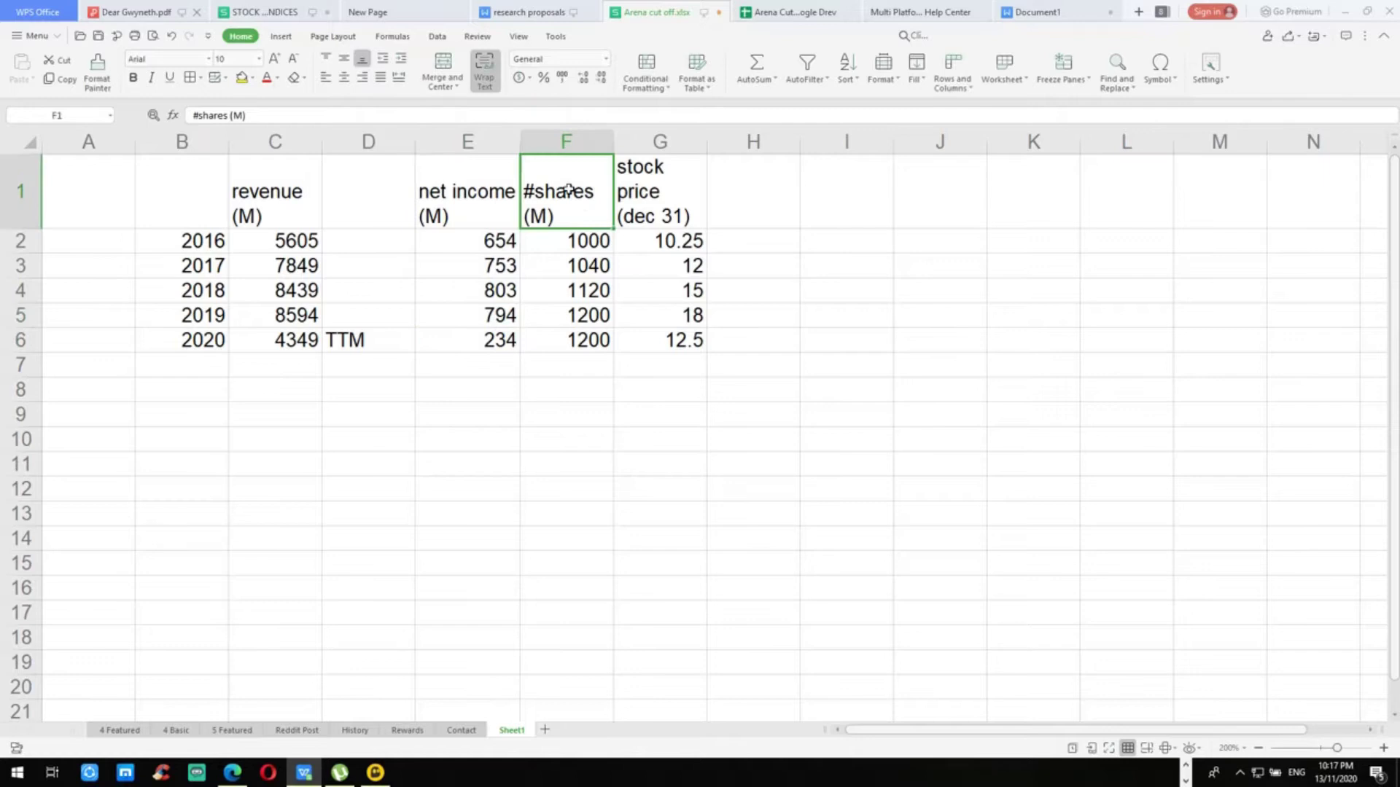
click(543, 241)
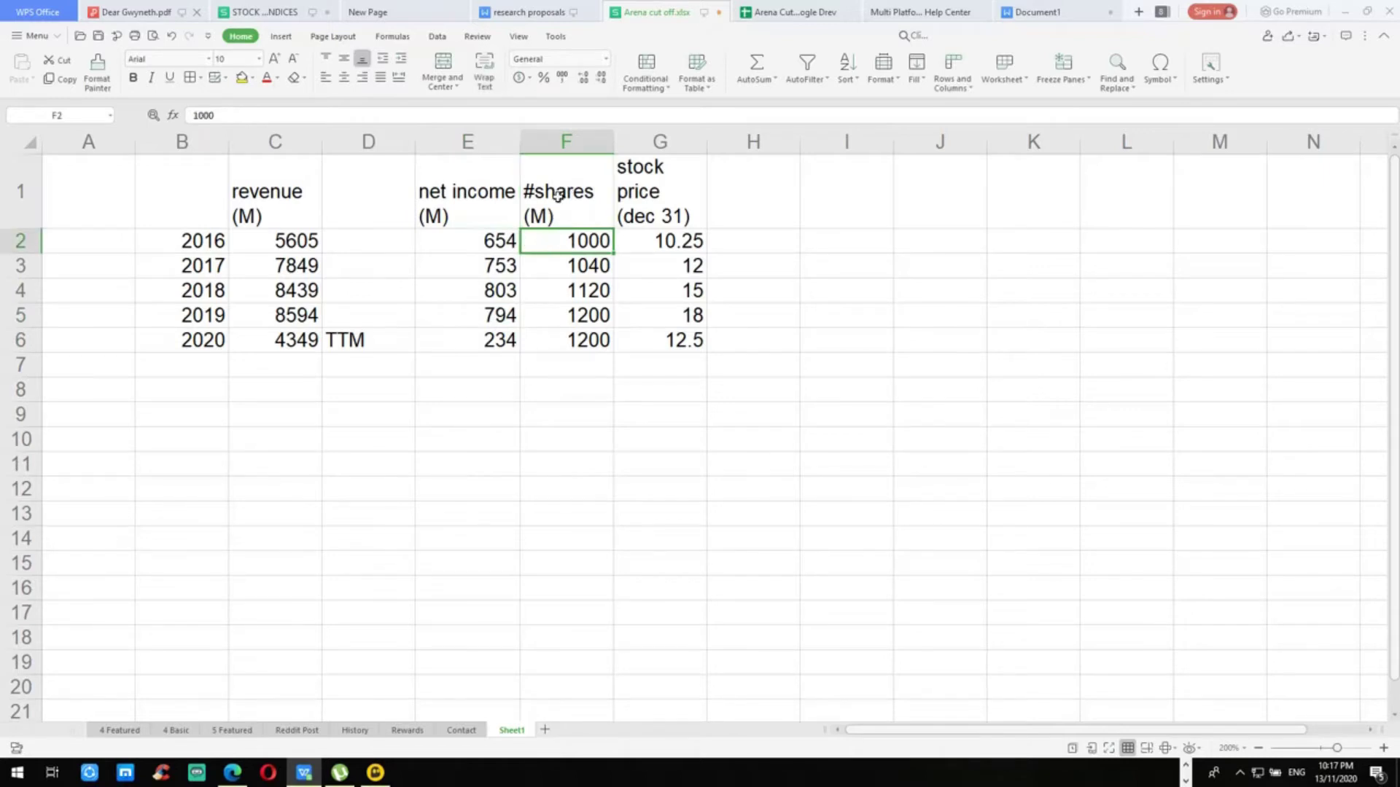
click(558, 195)
click(538, 239)
click(550, 269)
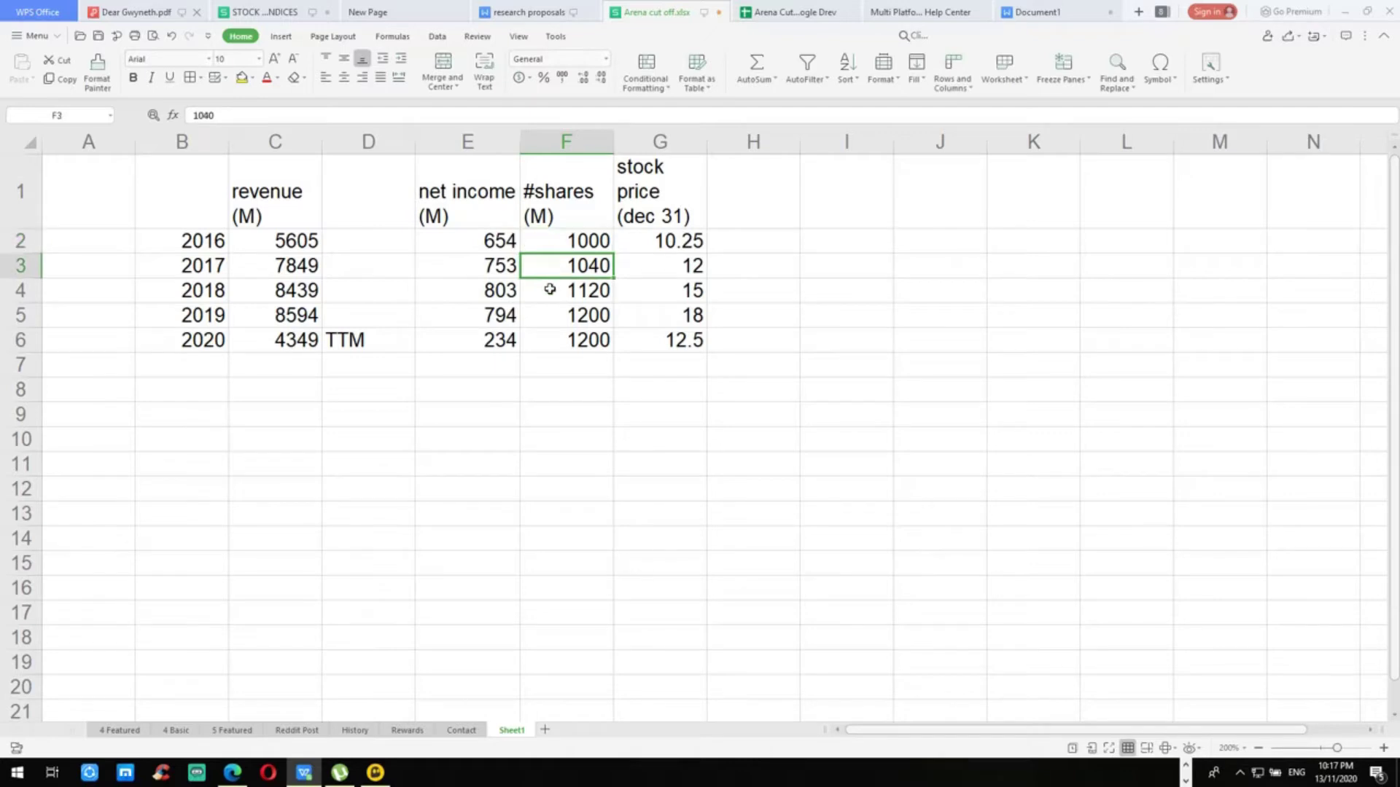
click(551, 291)
click(551, 316)
click(551, 342)
double_click(551, 343)
click(639, 185)
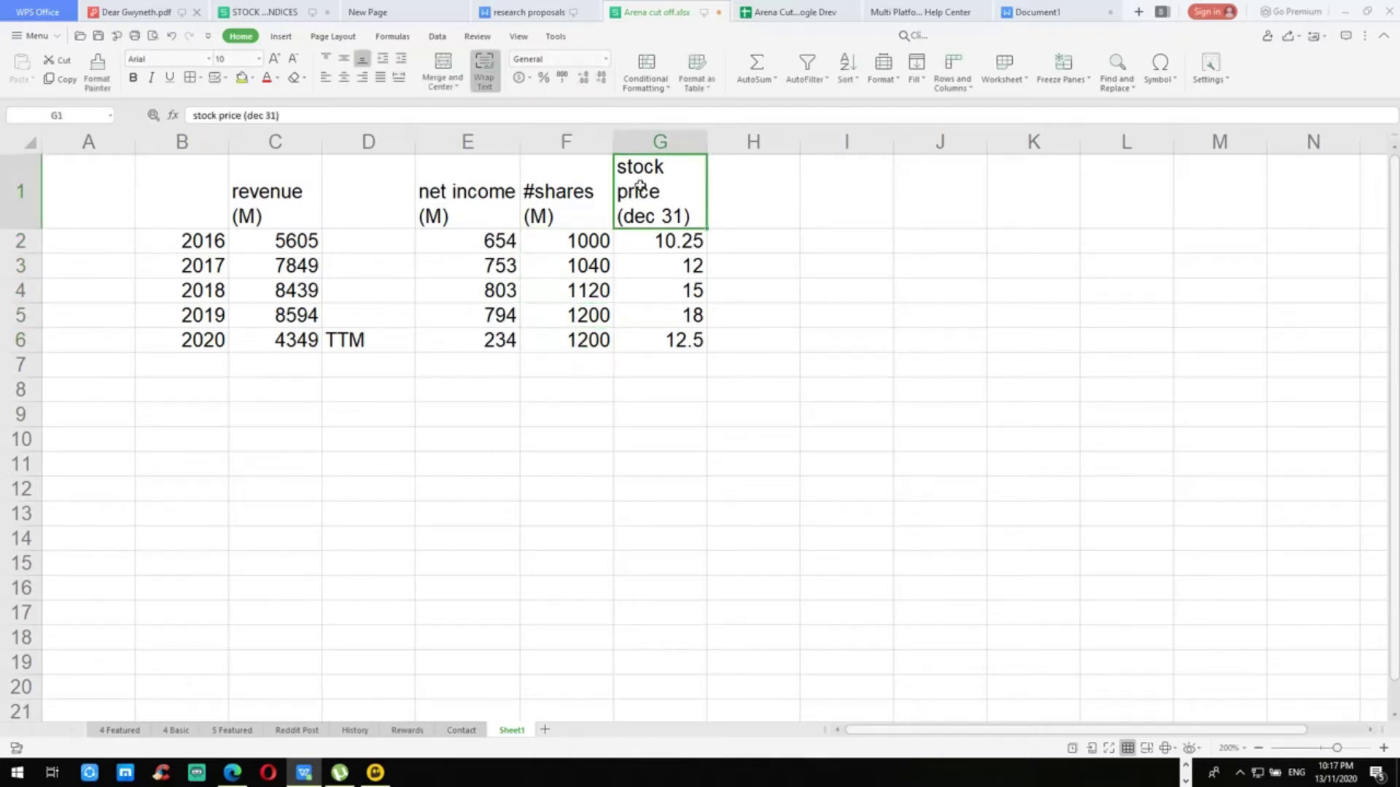
click(646, 244)
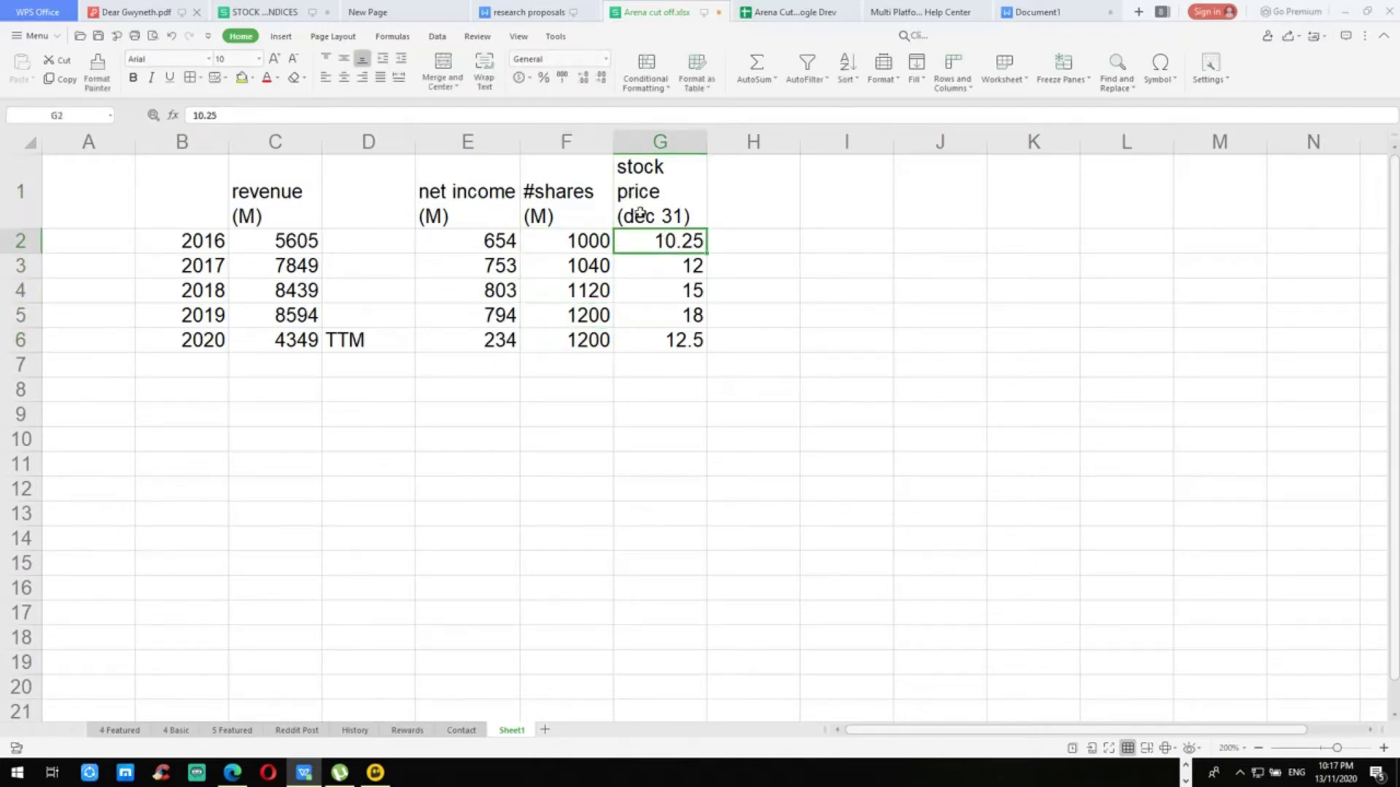
click(638, 265)
click(642, 290)
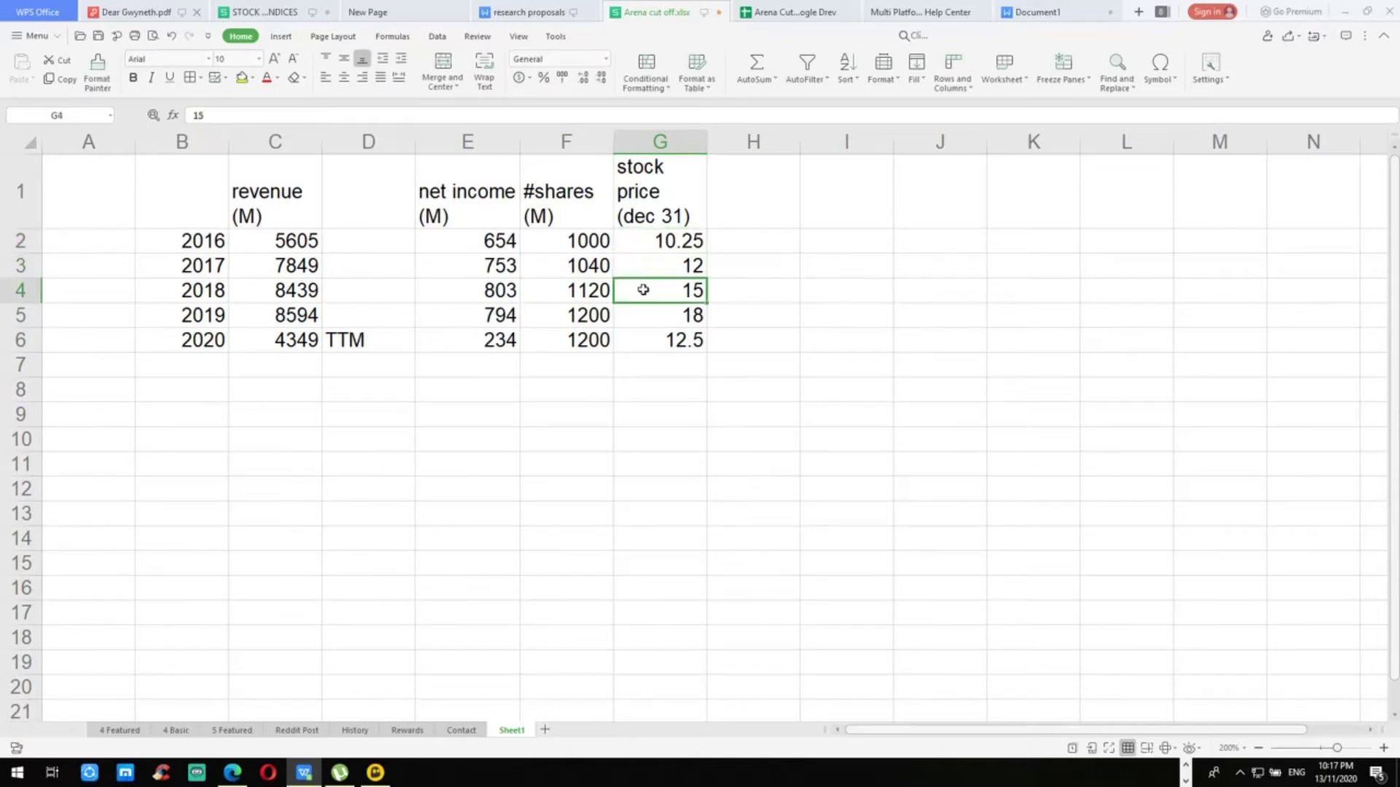
click(654, 319)
click(654, 336)
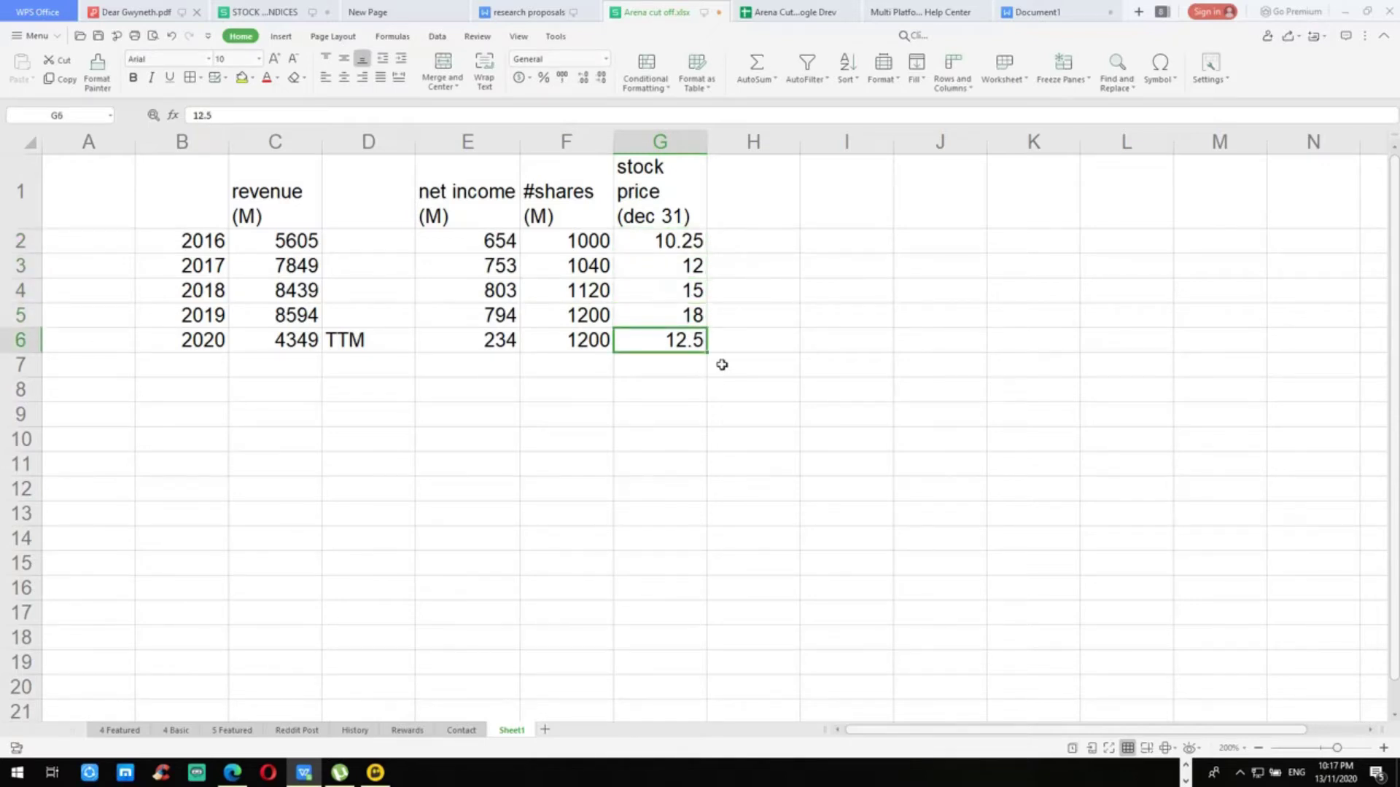
key(ctrl+Up)
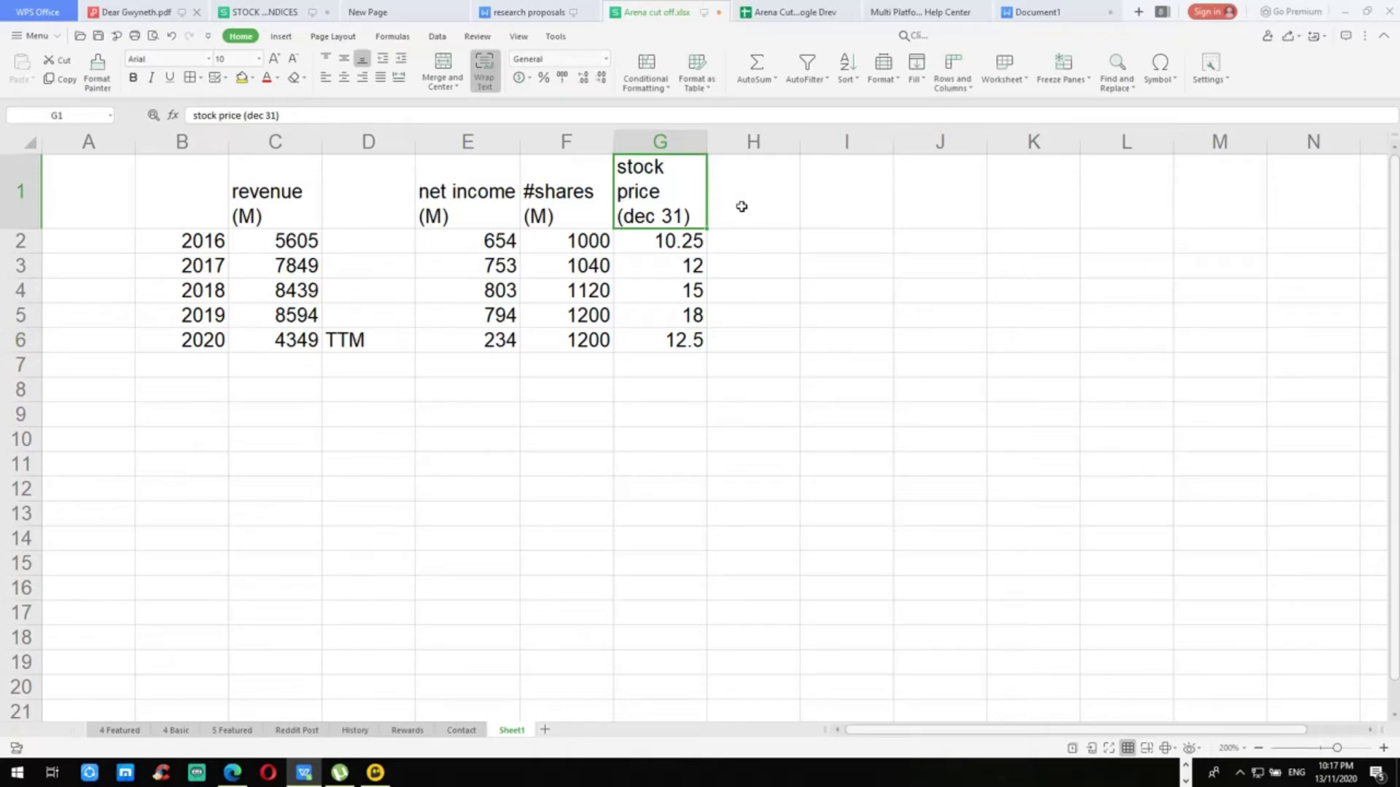
click(640, 243)
click(635, 260)
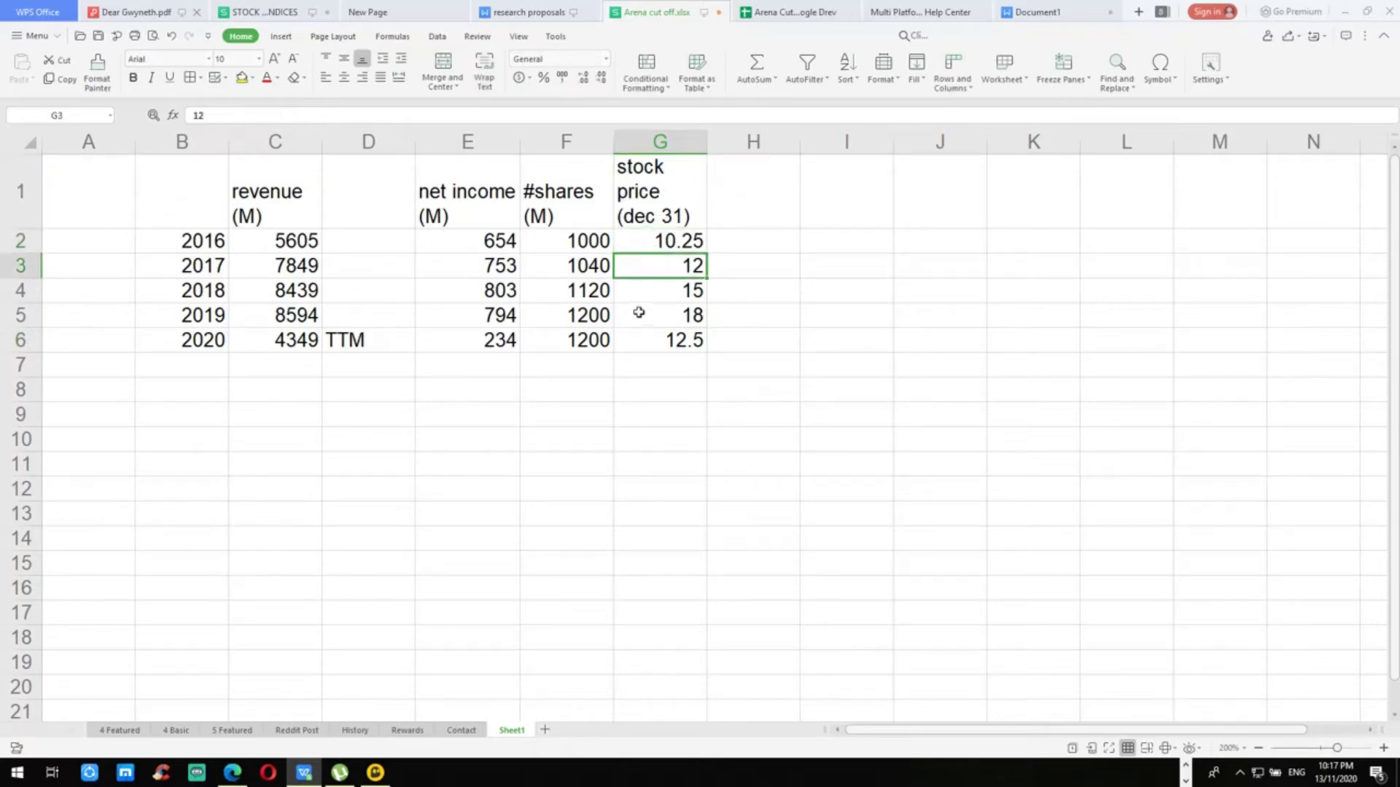
click(639, 296)
click(638, 320)
click(643, 183)
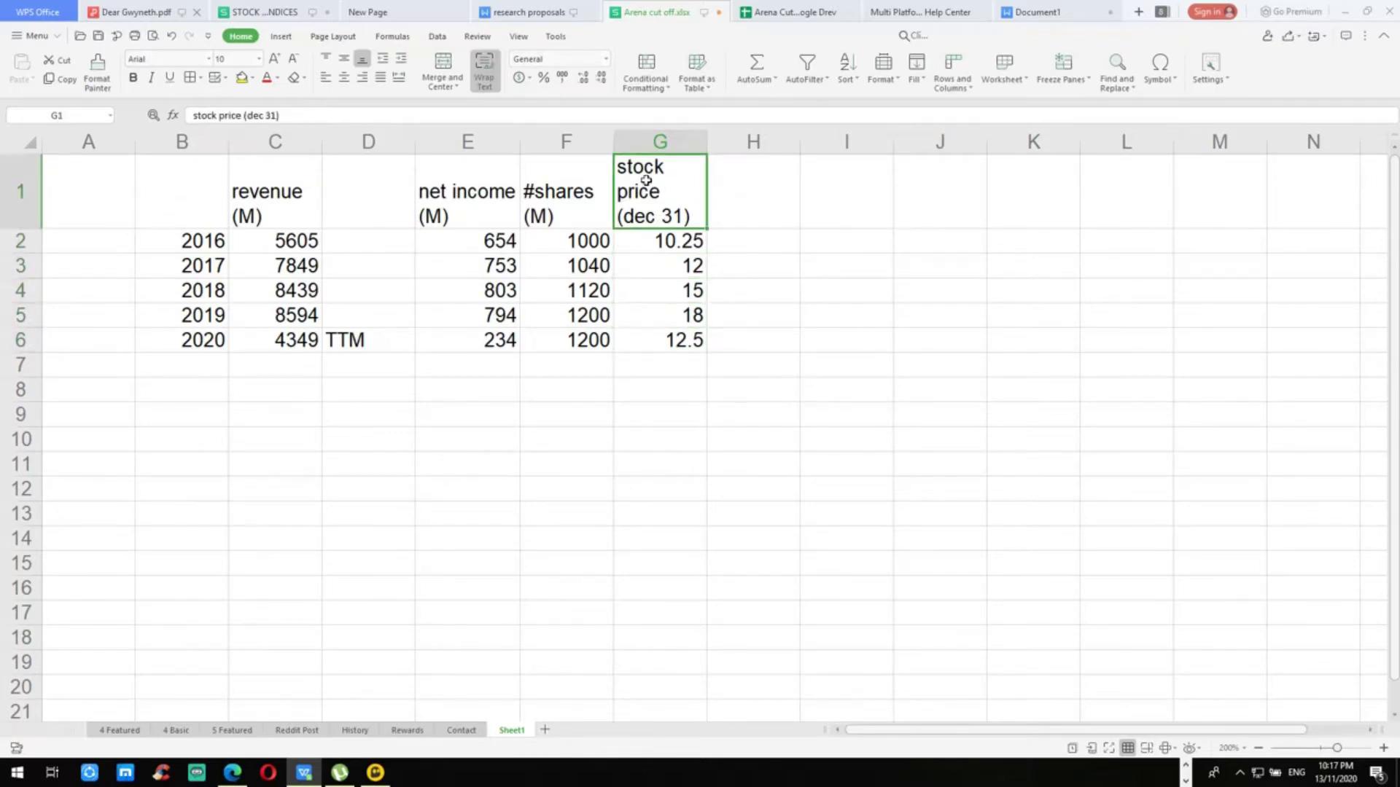
click(654, 240)
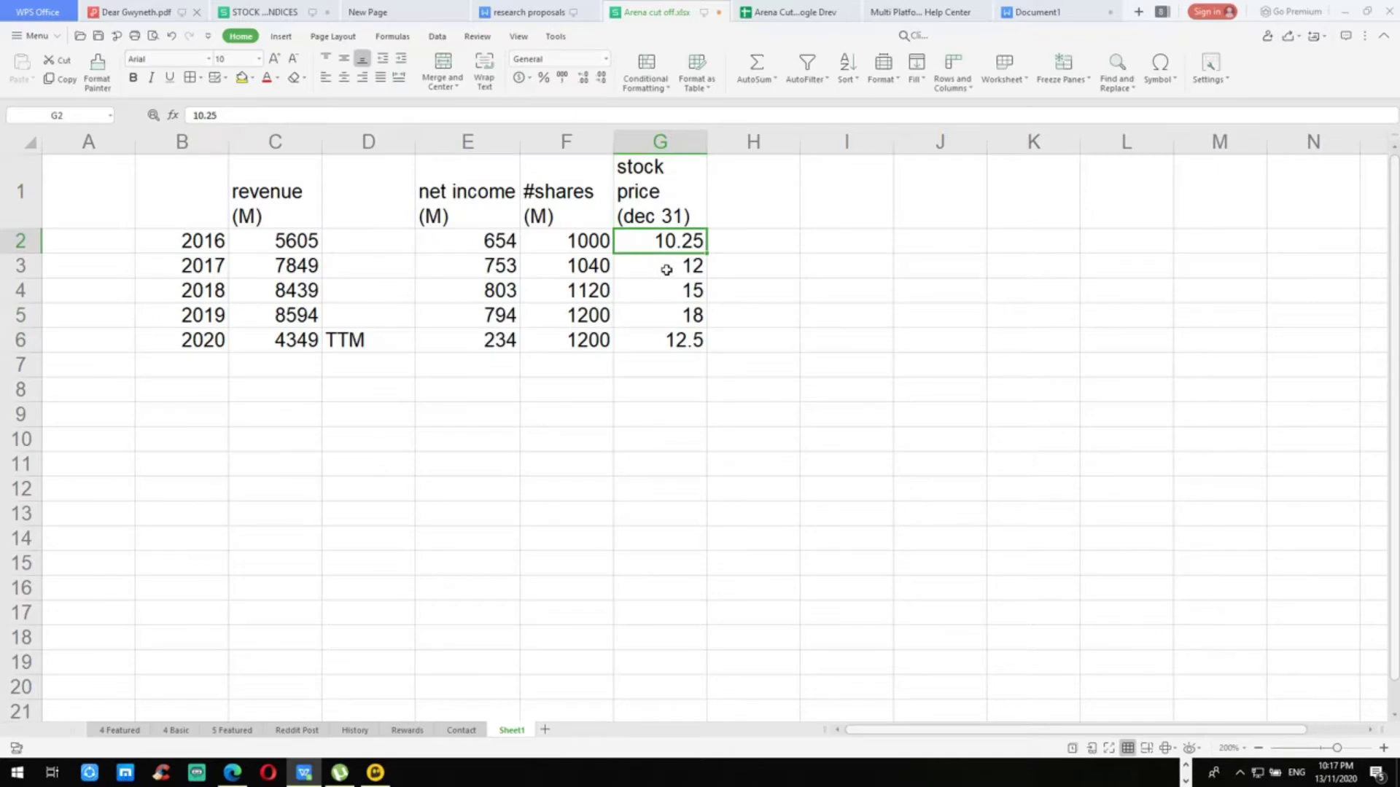
click(765, 194)
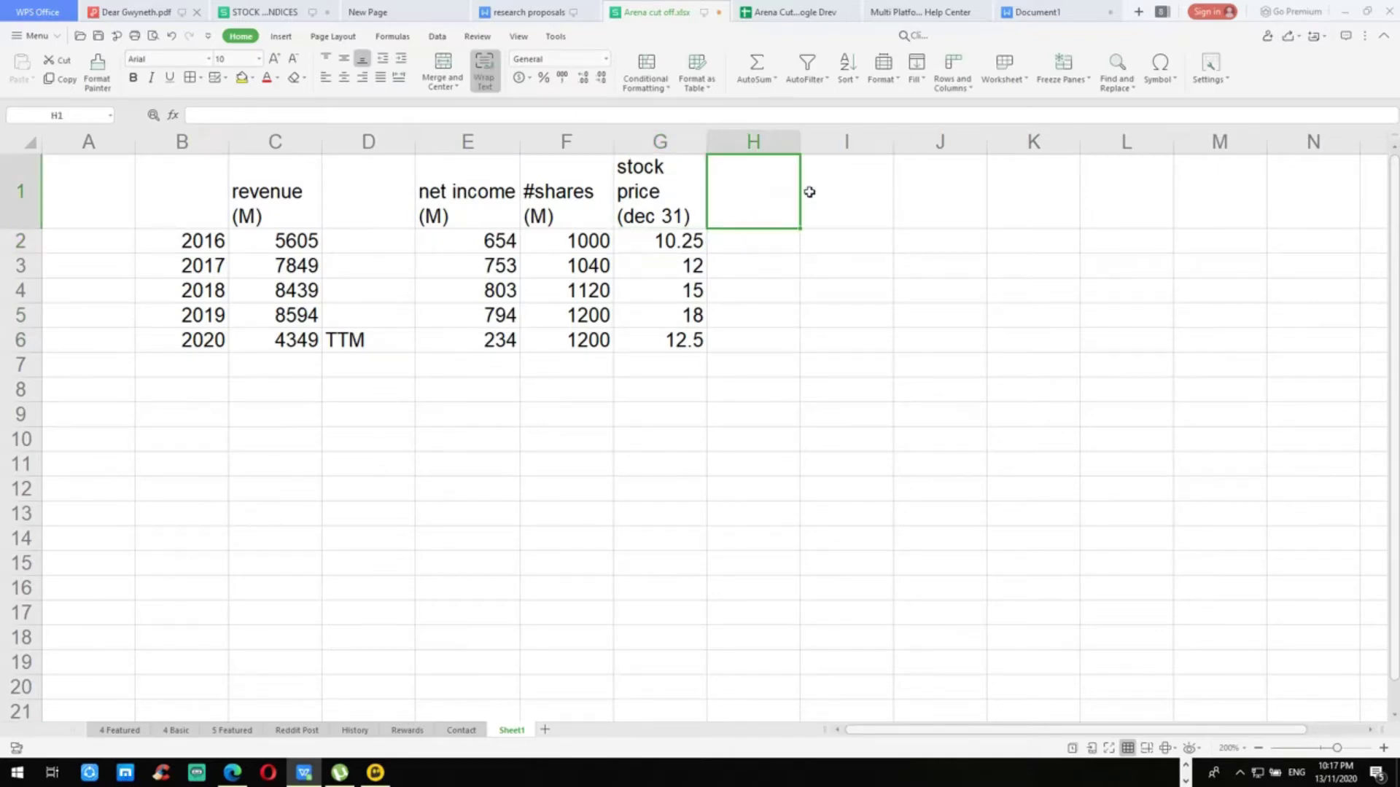
Step: Label H1 'PE avg' and enter the ranges 15-18 and 20-24 in I1:I2
text(PE avg)
click(808, 192)
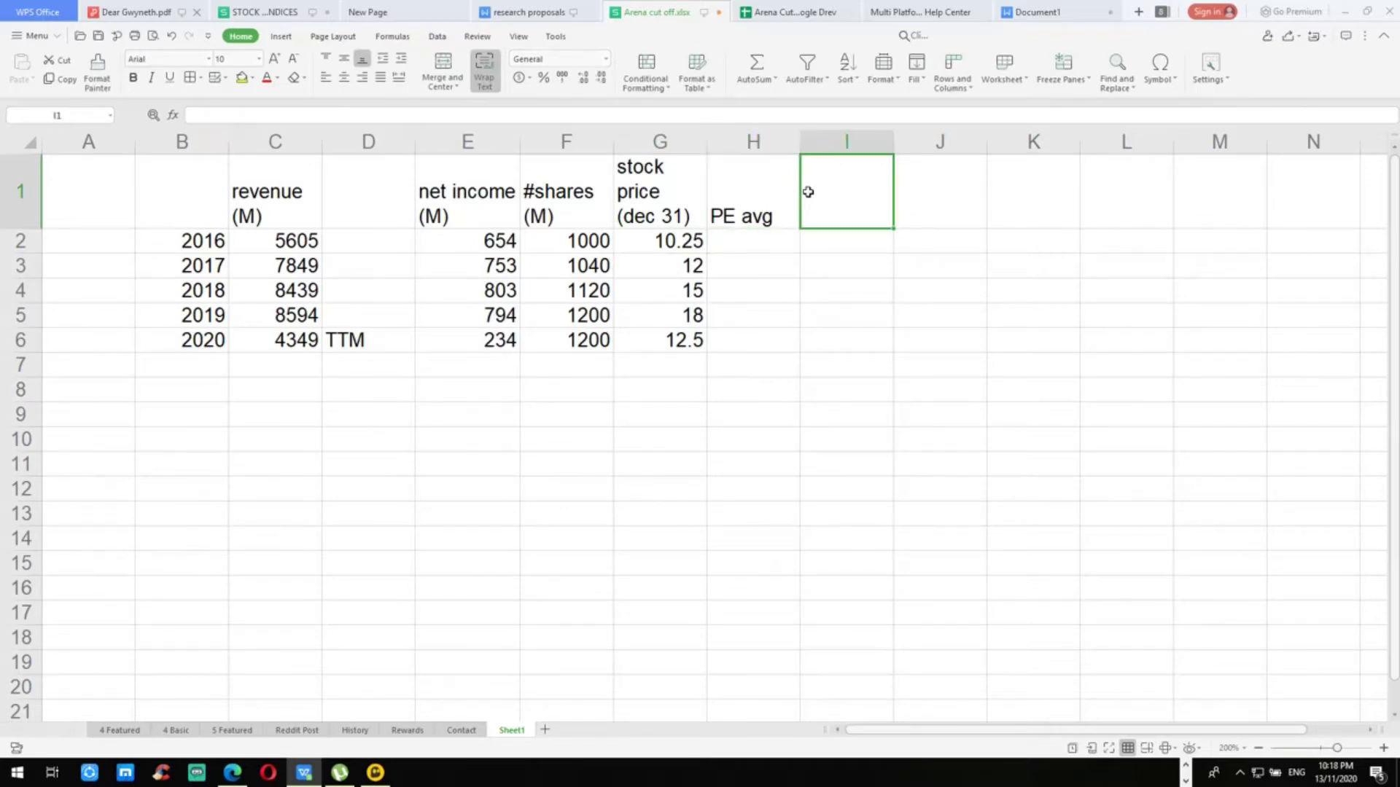
text(1)
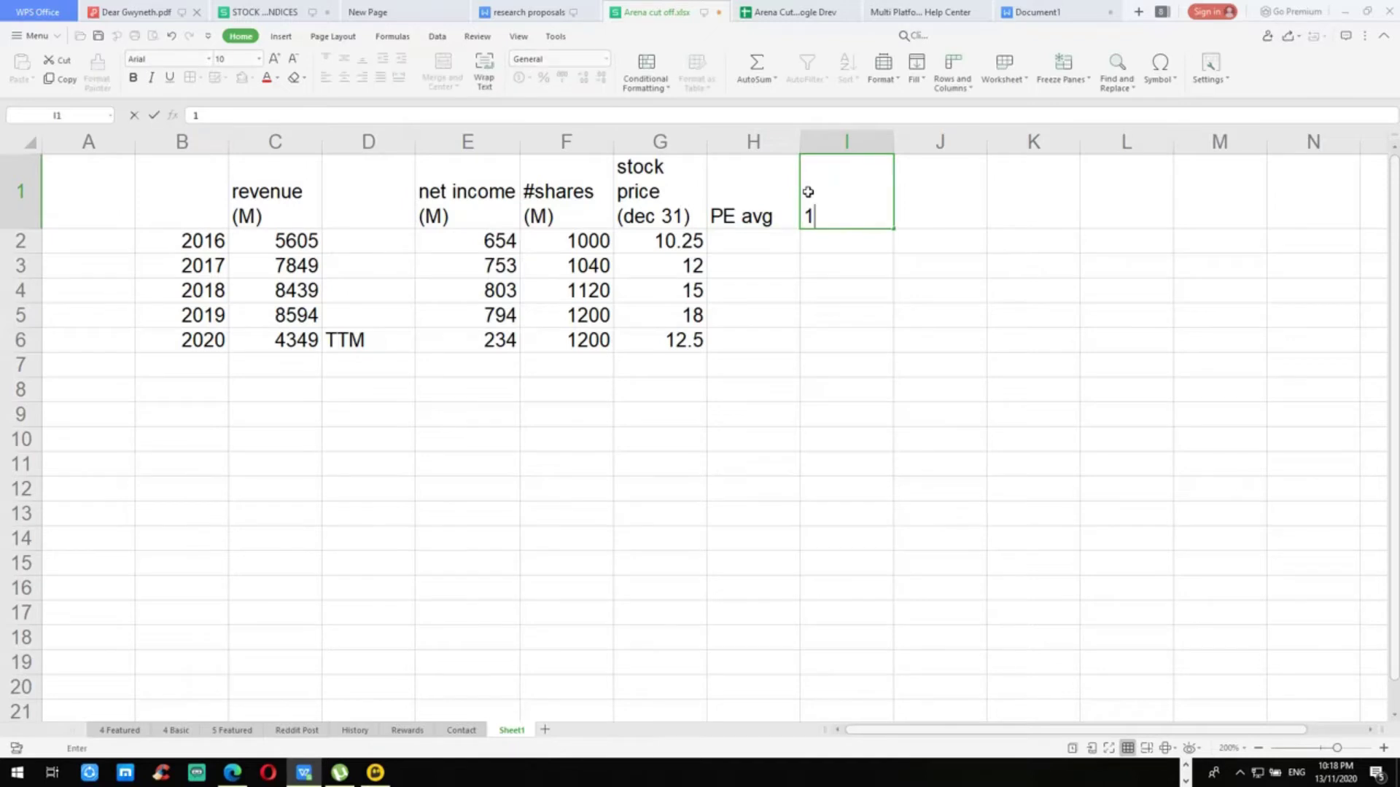
text(5-19)
key(BackSpace)
key(Return)
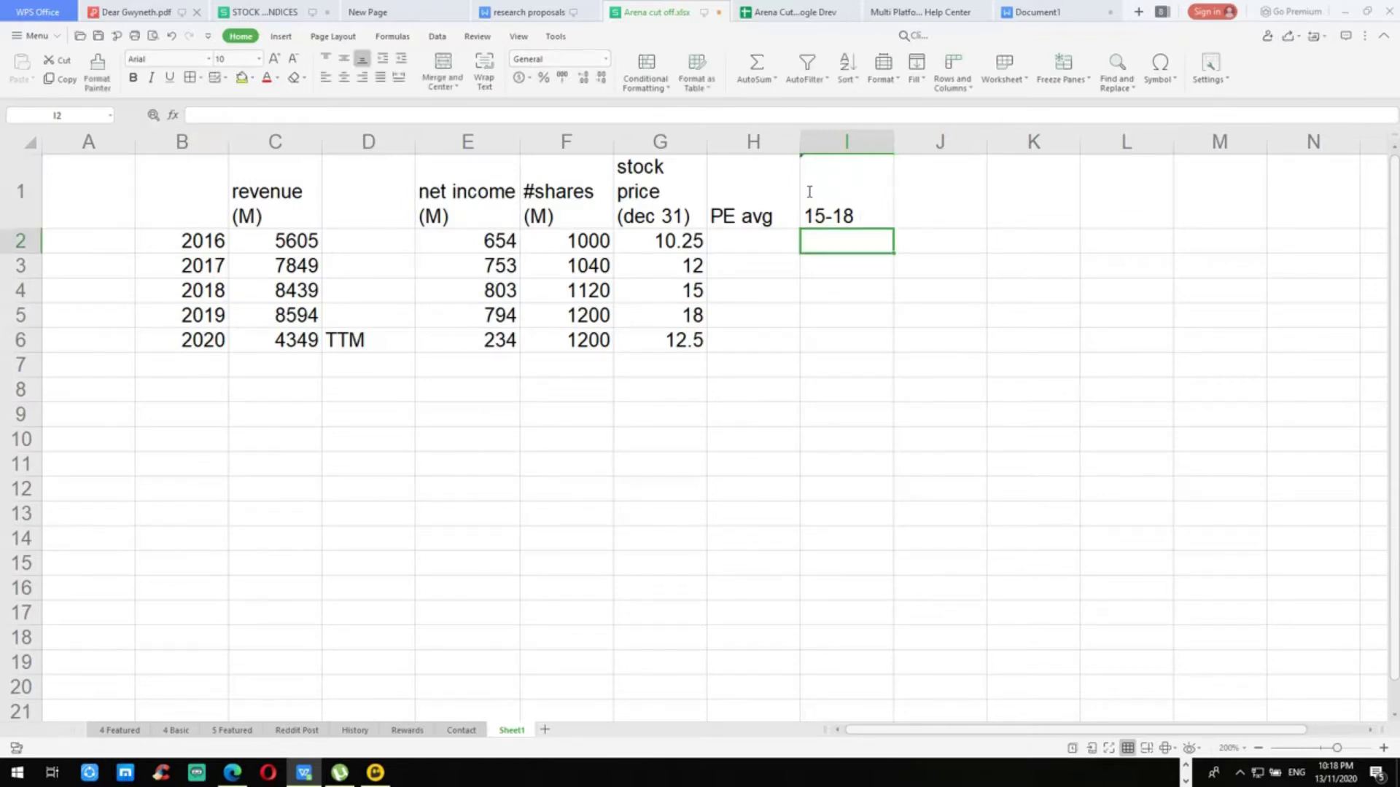
text(20-24)
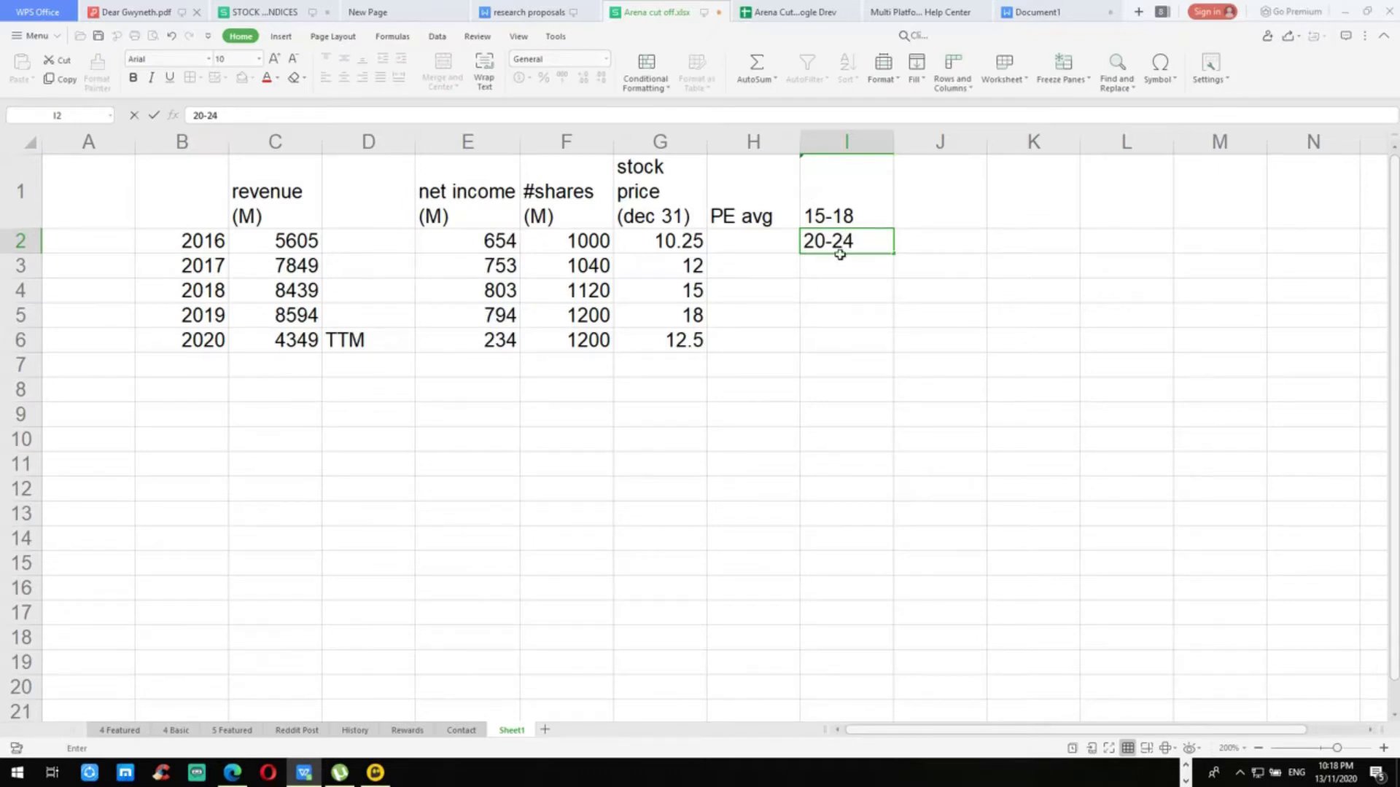
key(Return)
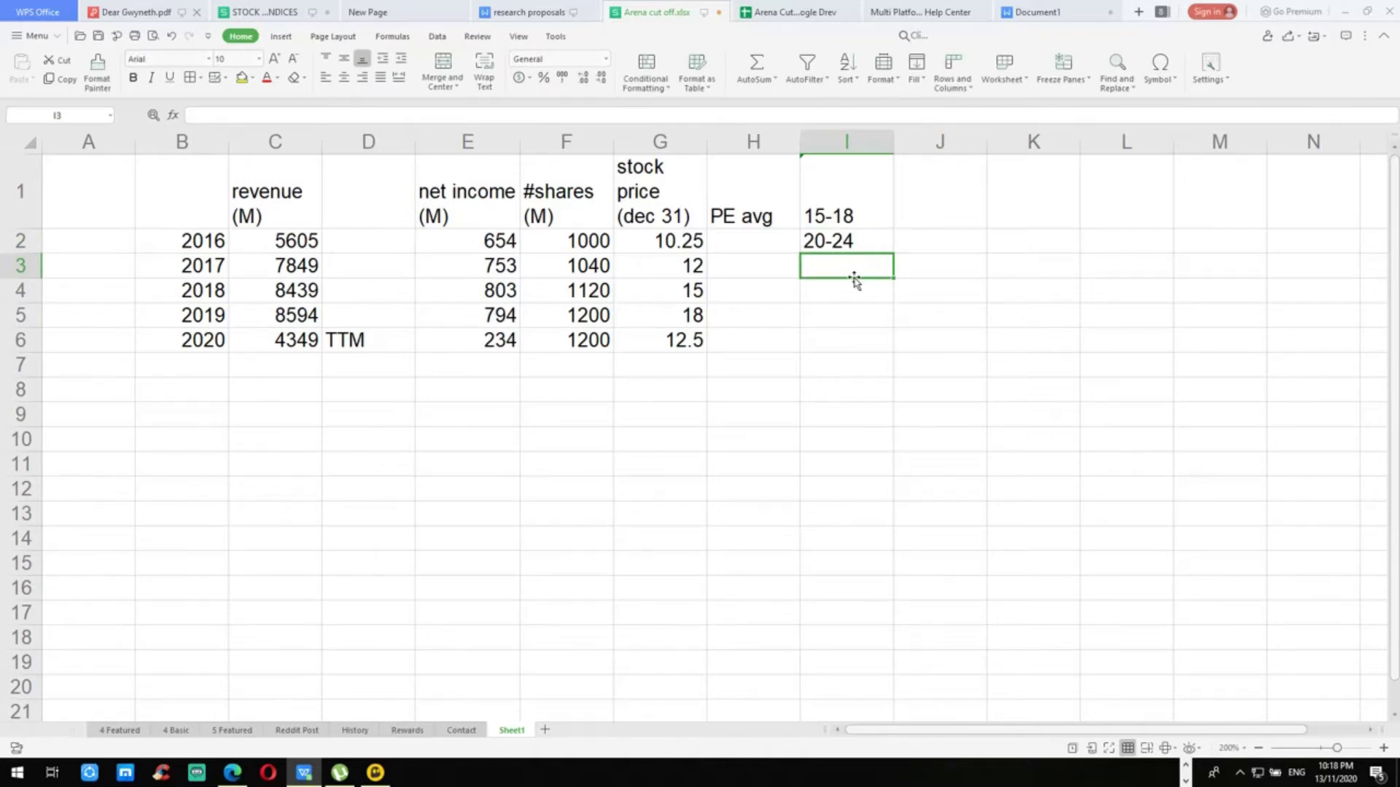
Step: Enter '8-12 in I3 so it stays text, then review the three PE ranges
double_click(854, 277)
text(8-1)
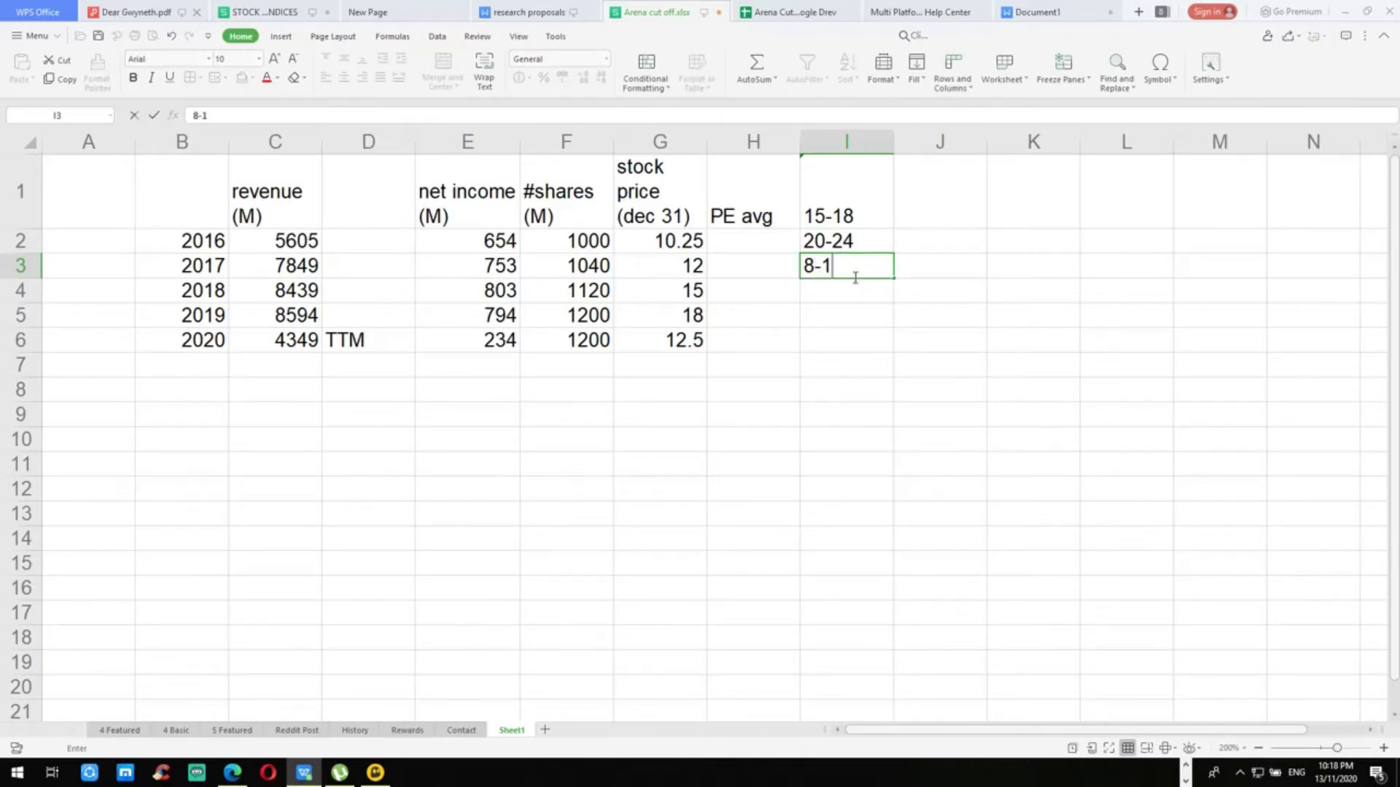
text(2)
key(Return)
click(855, 275)
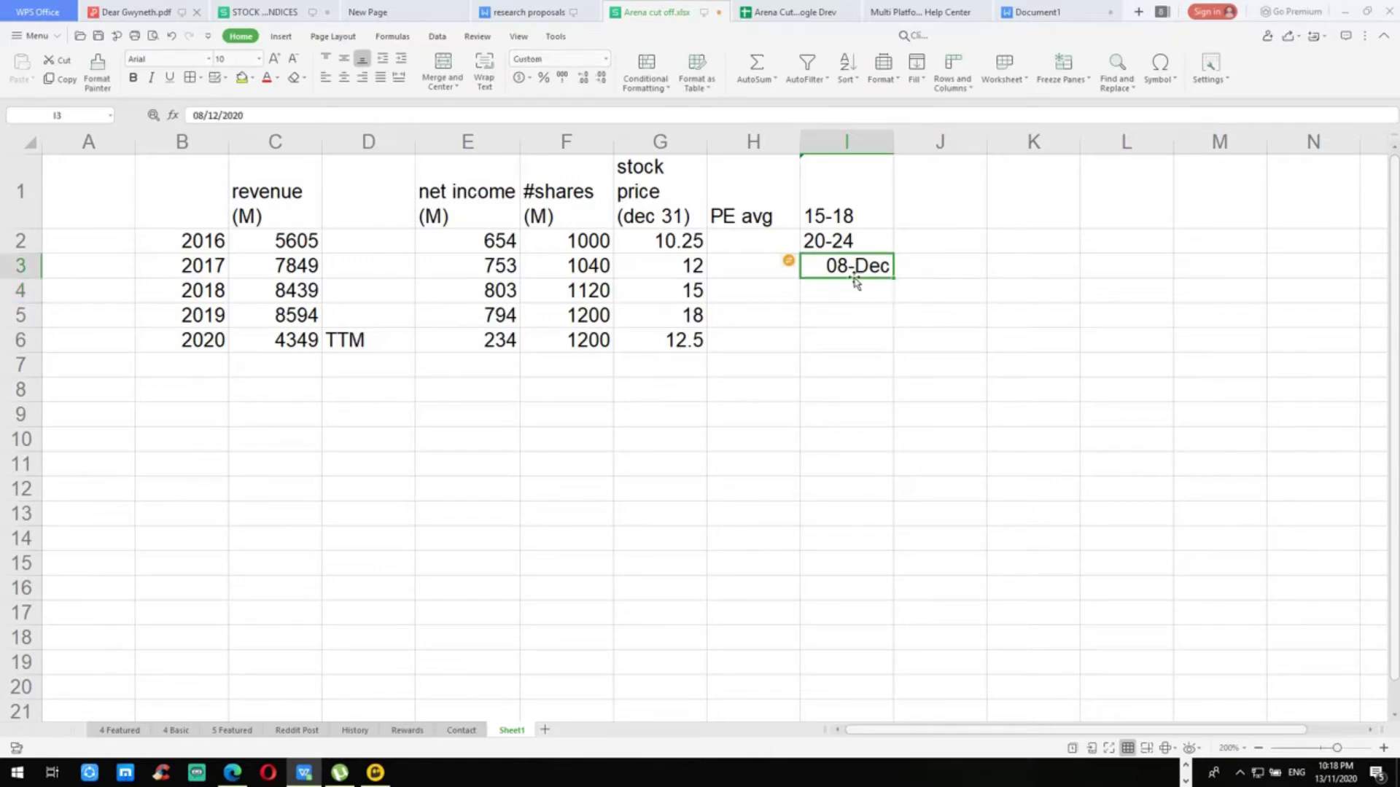
text(')
text(-12)
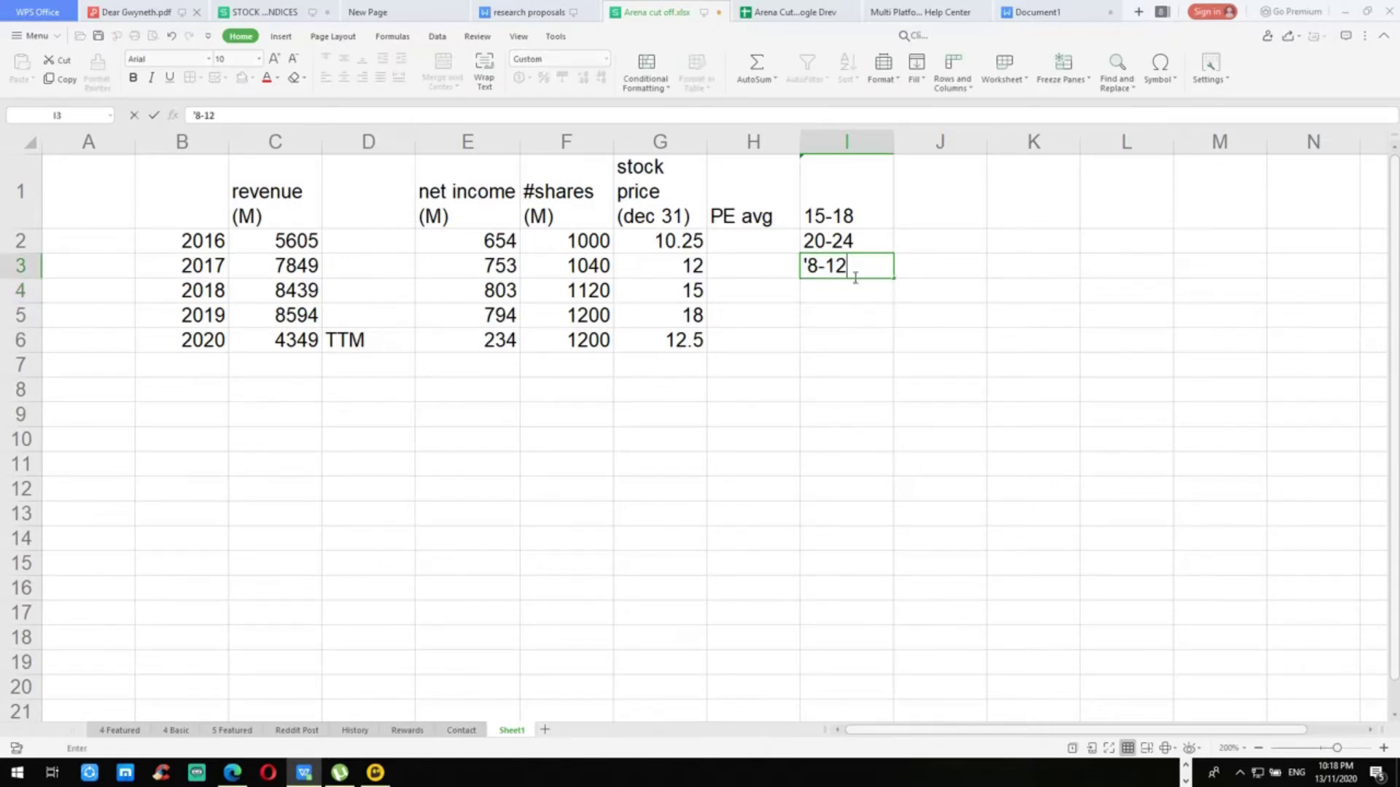
key(Return)
key(Up)
key(Up)
key(Up)
key(Down)
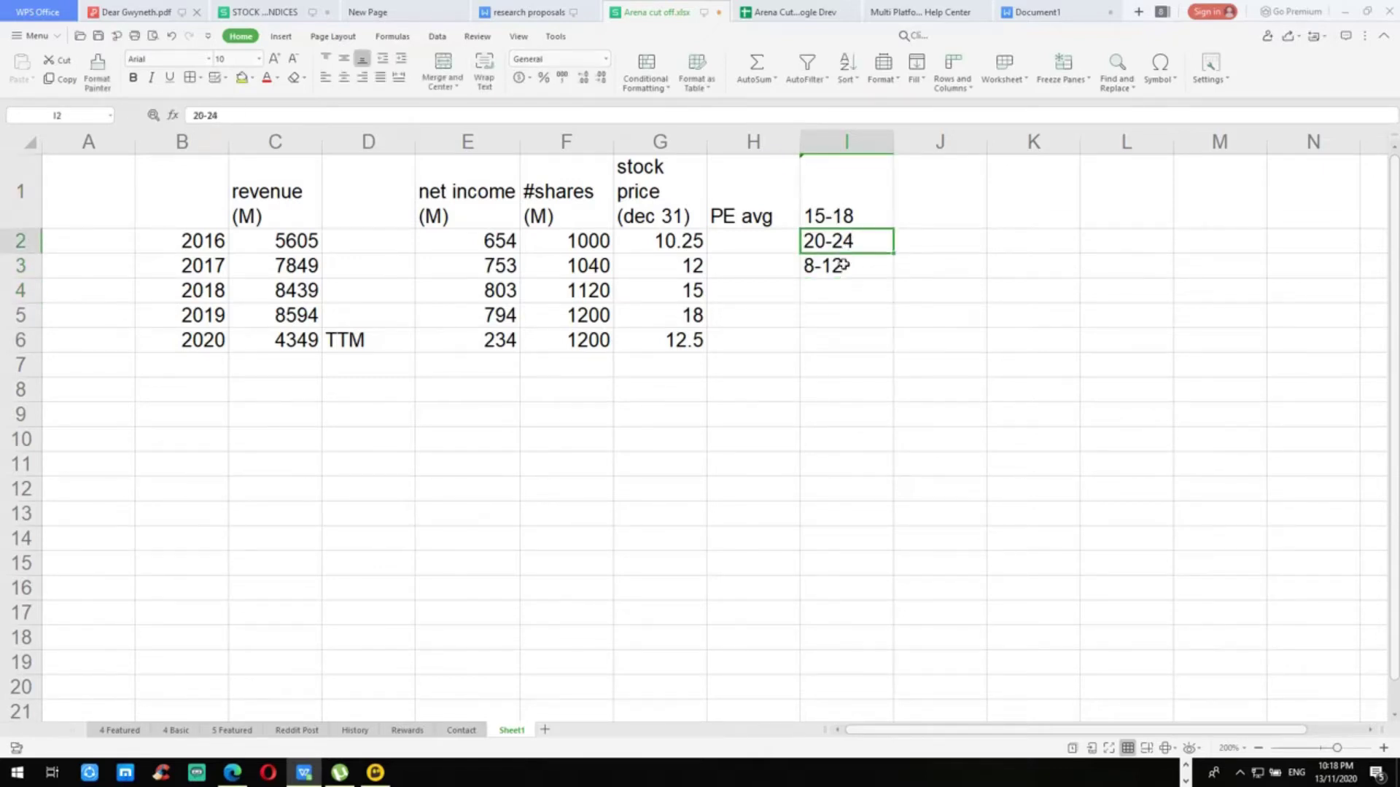
key(Down)
key(Up)
key(Up)
key(Down)
key(Down)
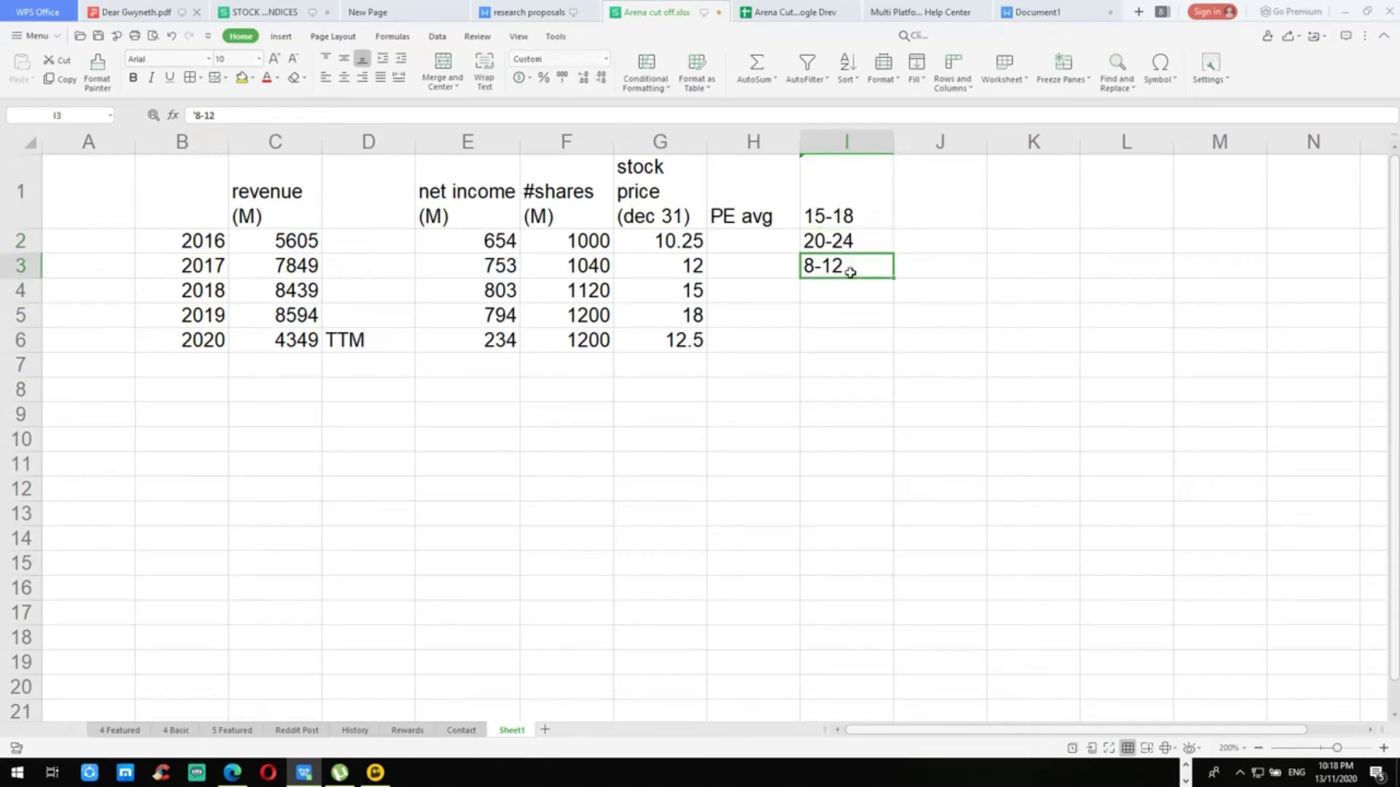
click(739, 209)
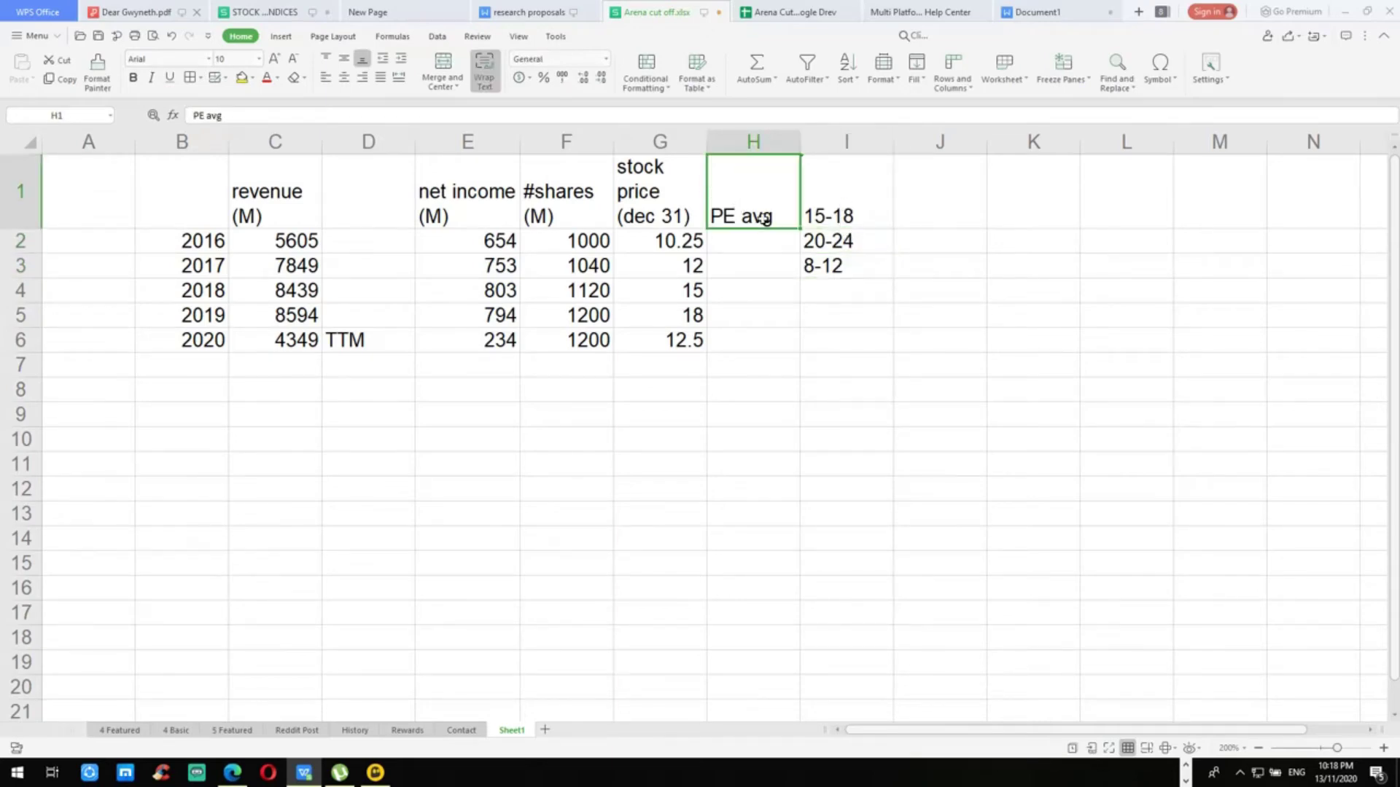
click(633, 194)
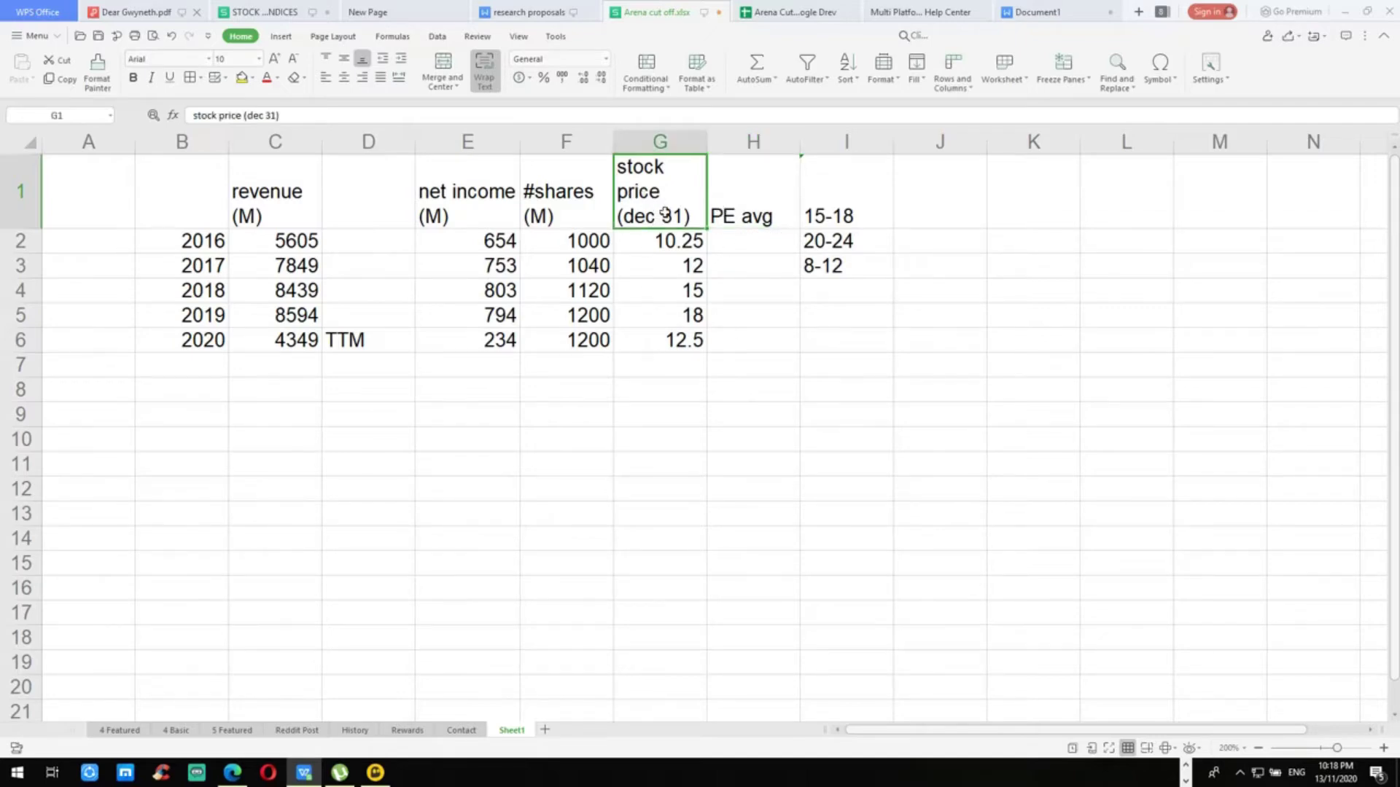
click(824, 215)
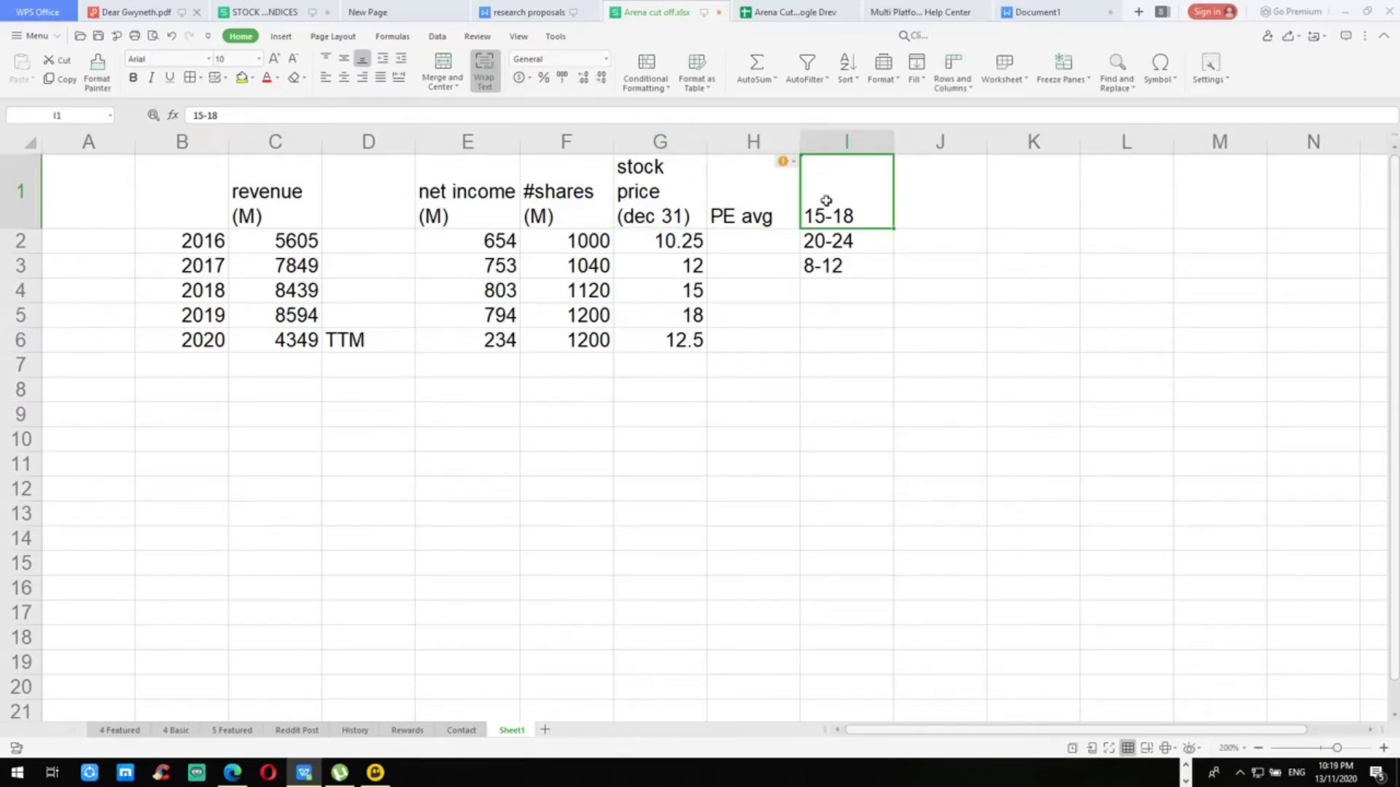
drag(825, 219, 827, 266)
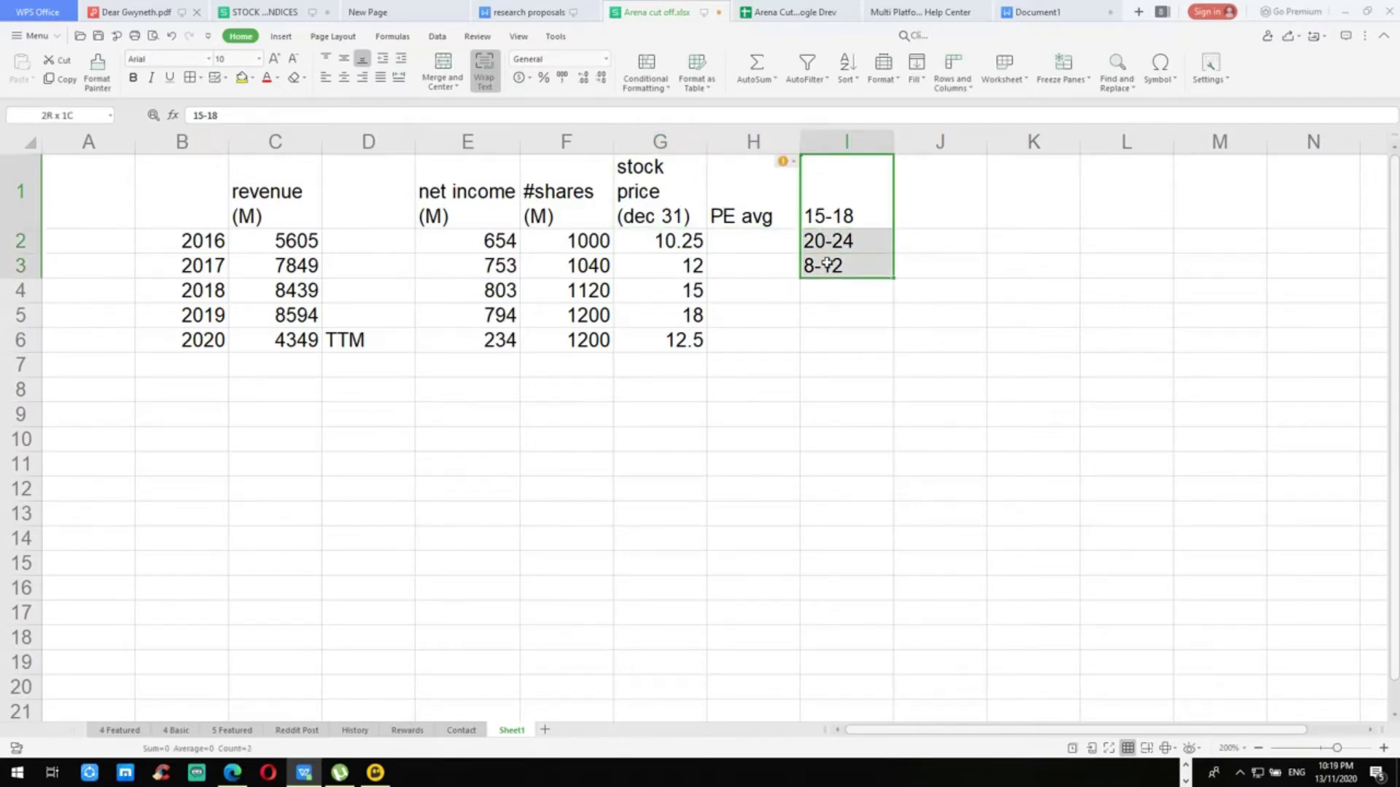
click(738, 213)
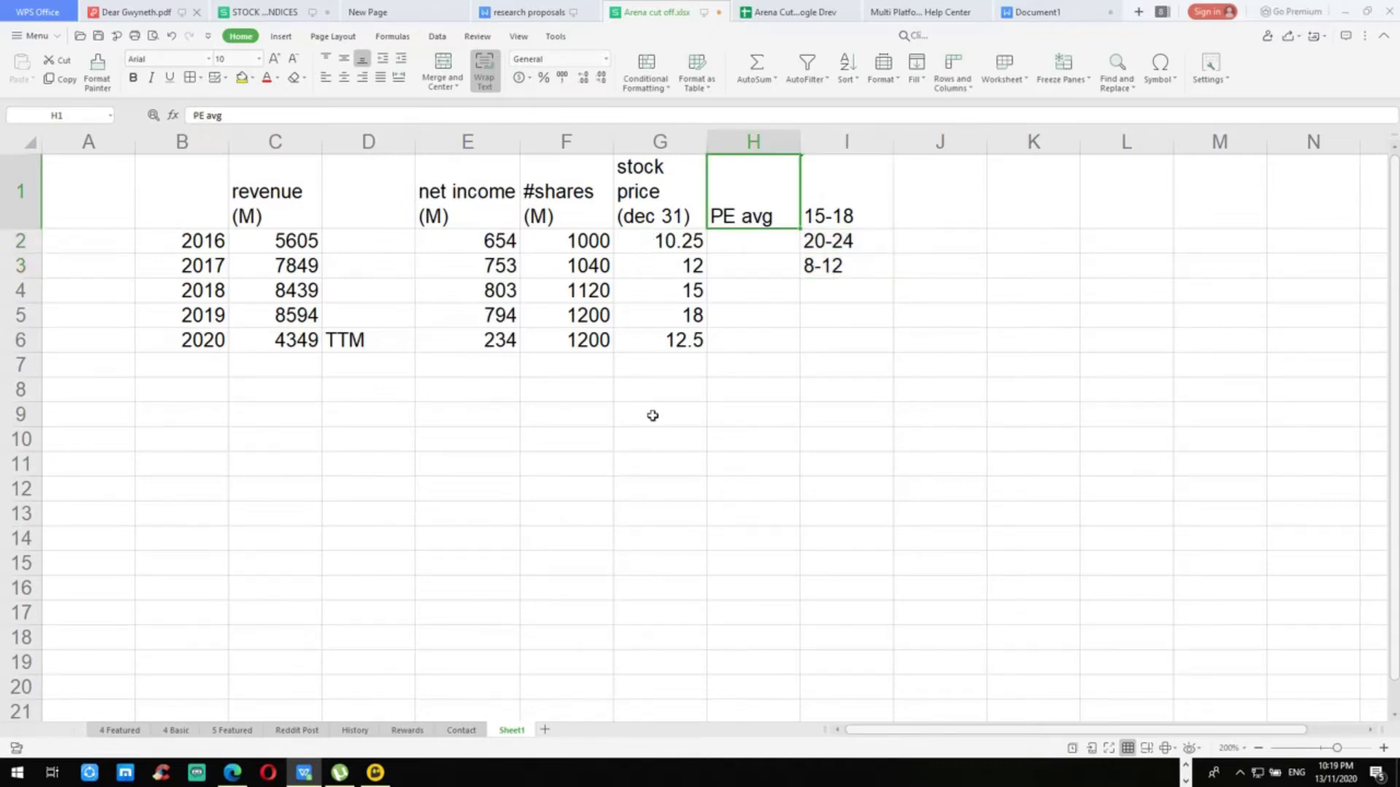
click(659, 340)
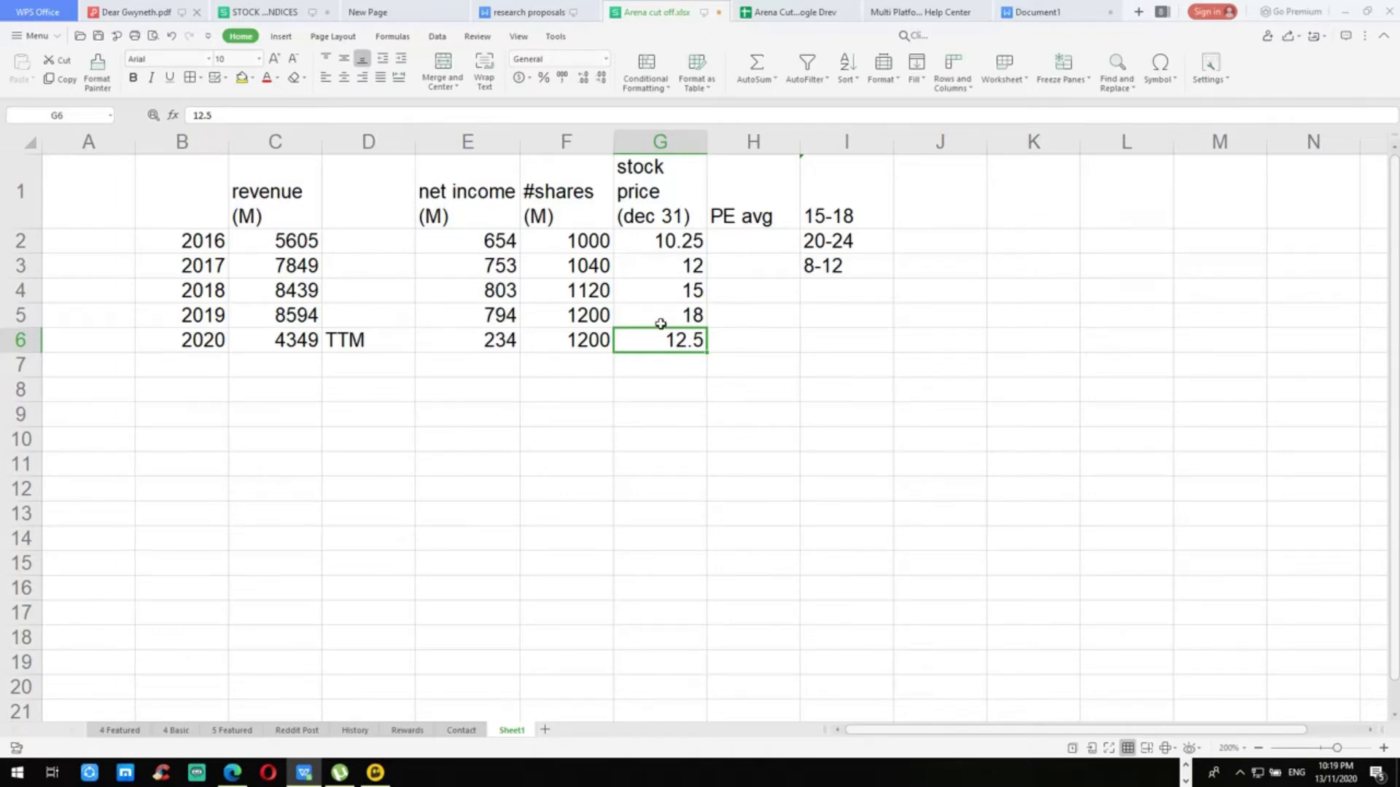
Step: Label H5 'current PE' and enter 16X beside it in I5
click(734, 313)
text(current PE)
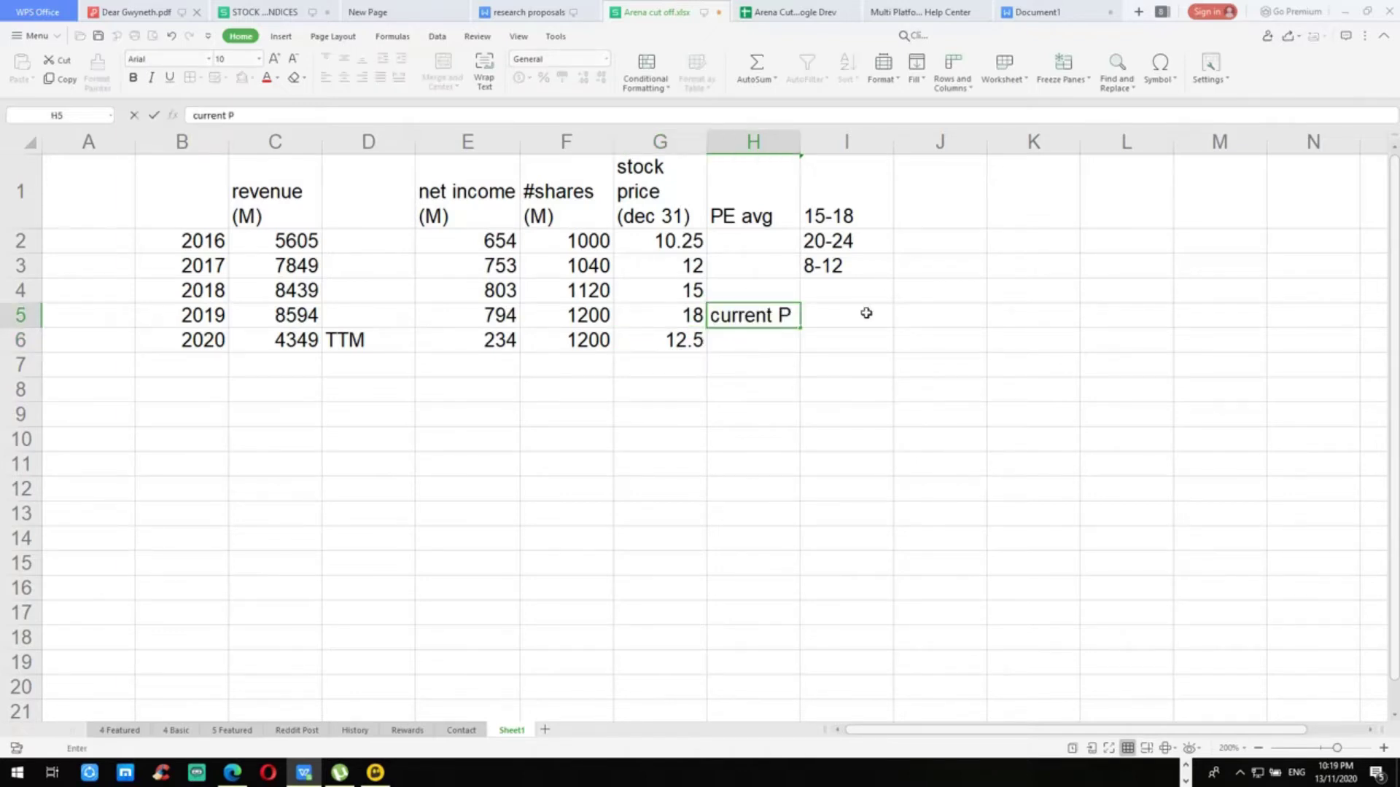
click(866, 314)
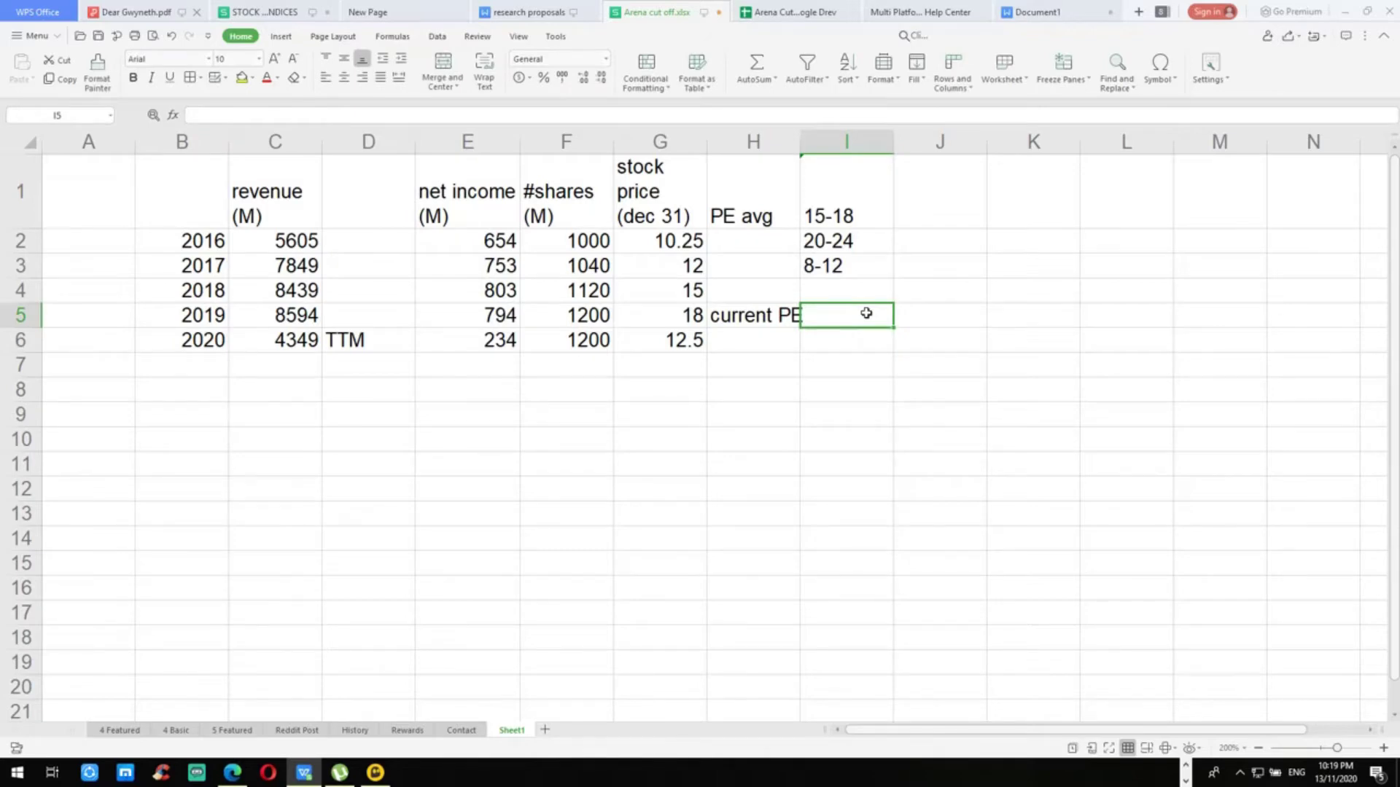
text(16)
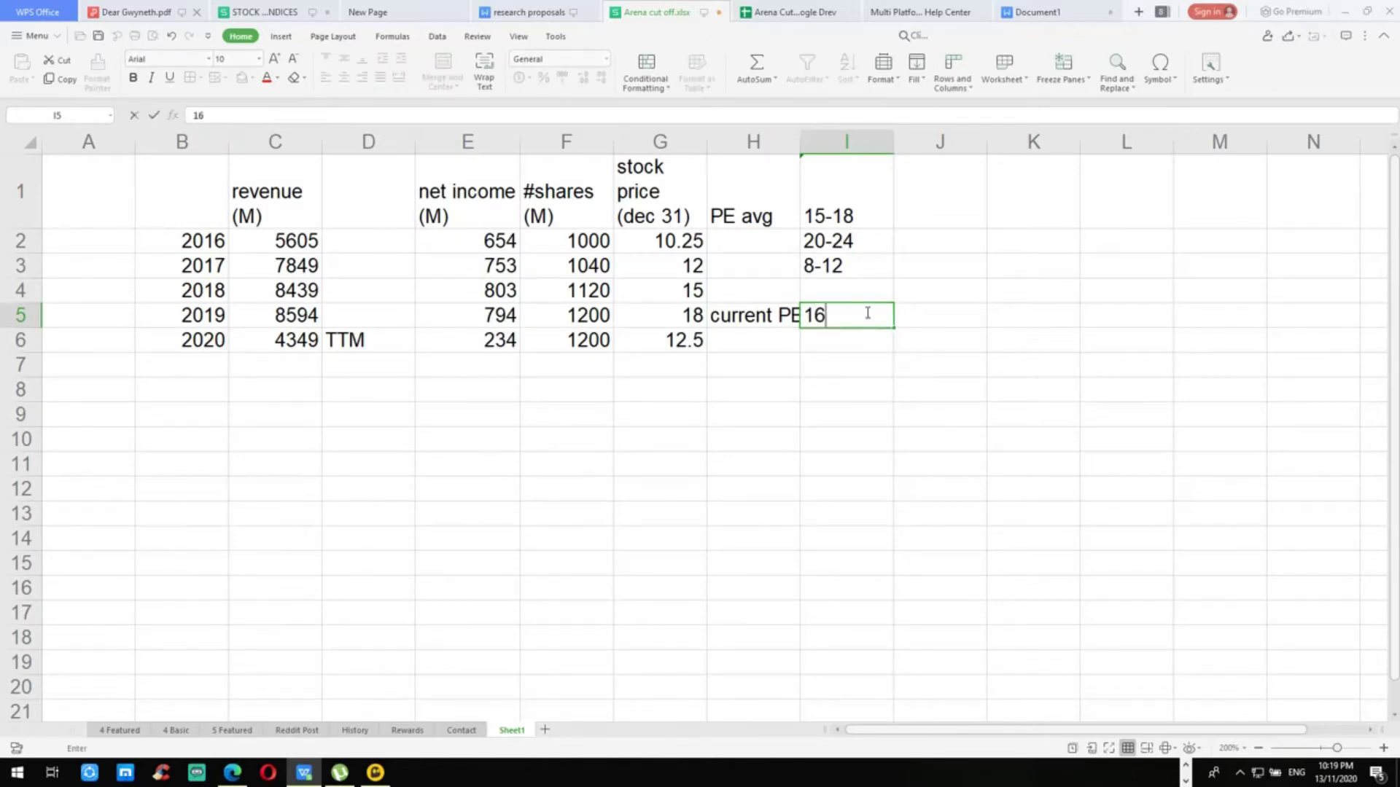
text(C)
key(BackSpace)
text(X)
key(Return)
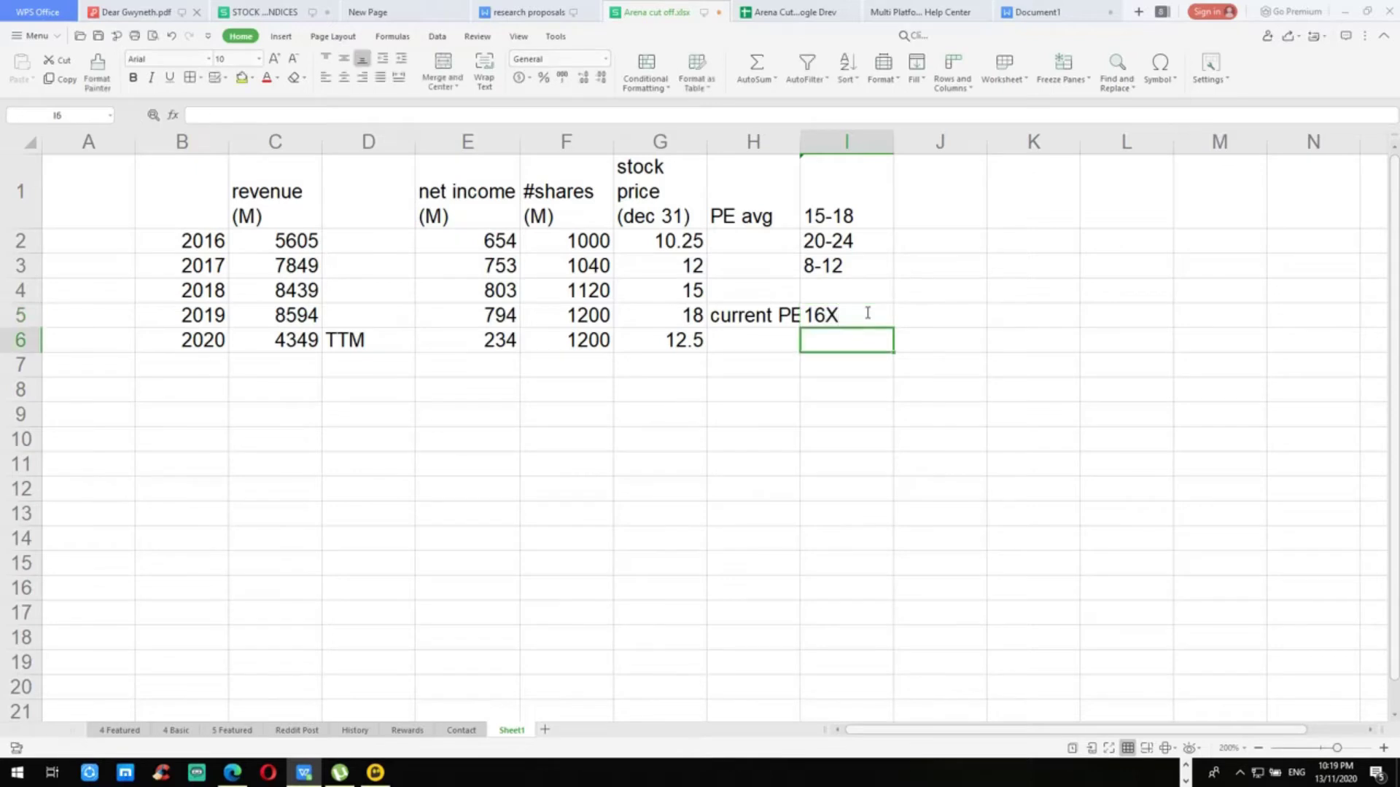
key(Up)
key(Left)
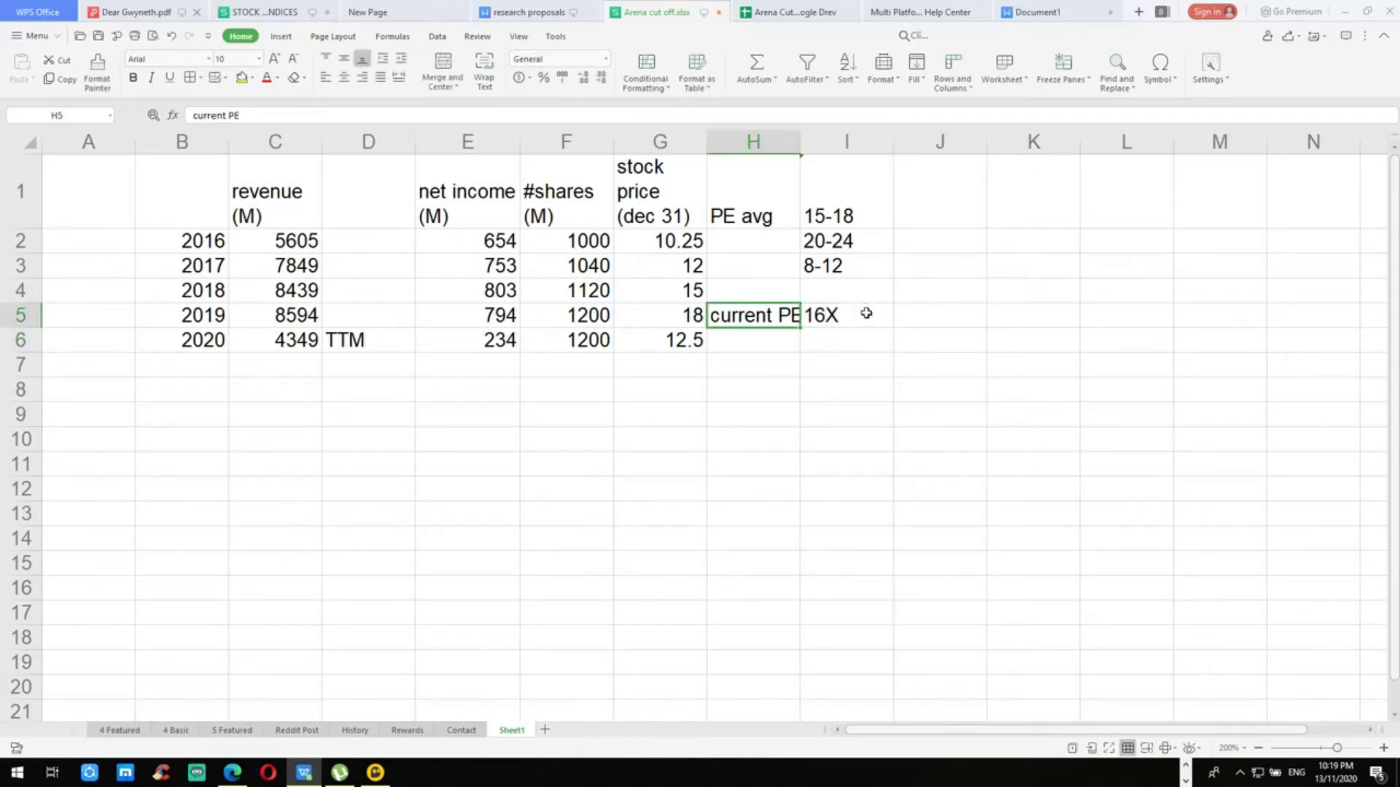
key(Down)
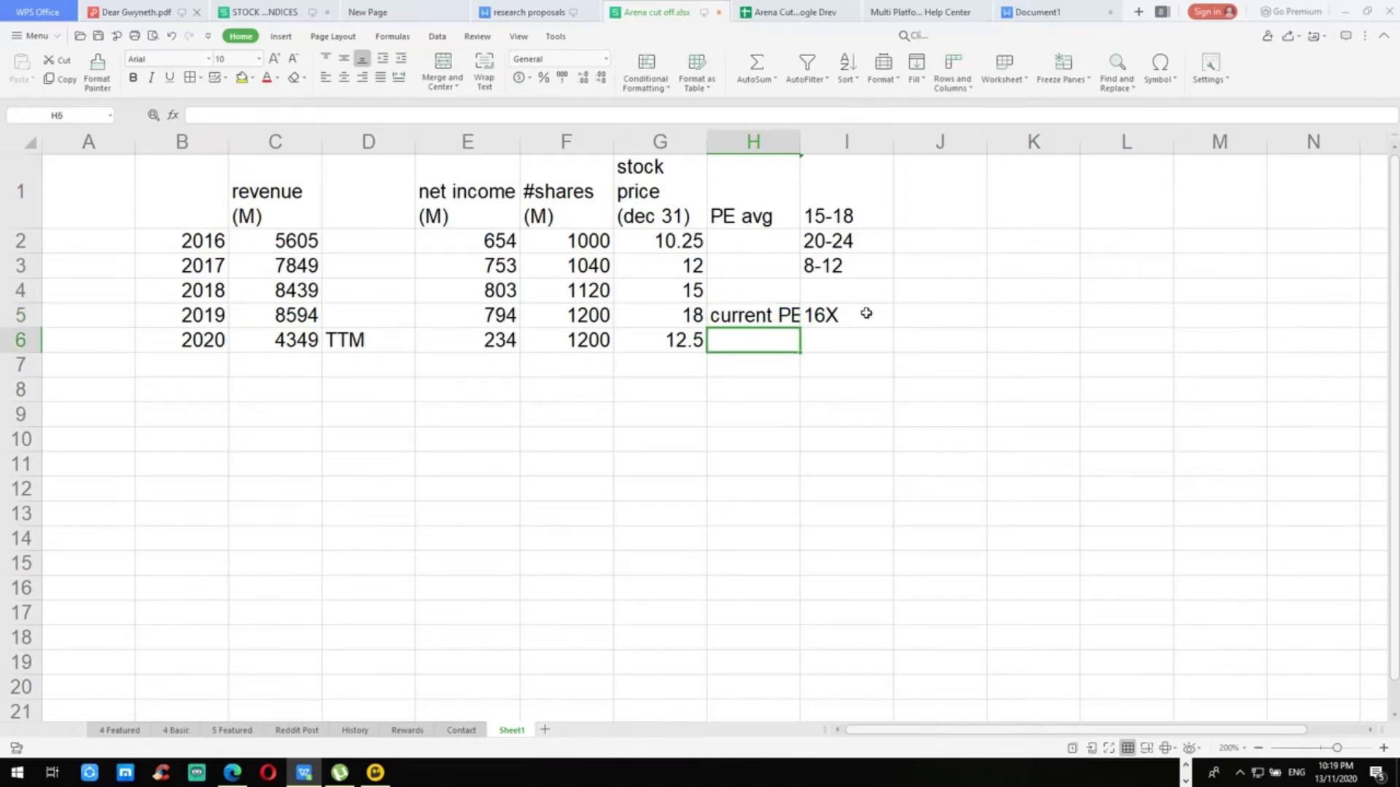
Step: Review the 2019 and 2020 revenue figures (8594, 4349) and the empty C7
click(866, 313)
key(Left)
key(Left)
key(Left)
key(Left)
key(Left)
key(Left)
key(Left)
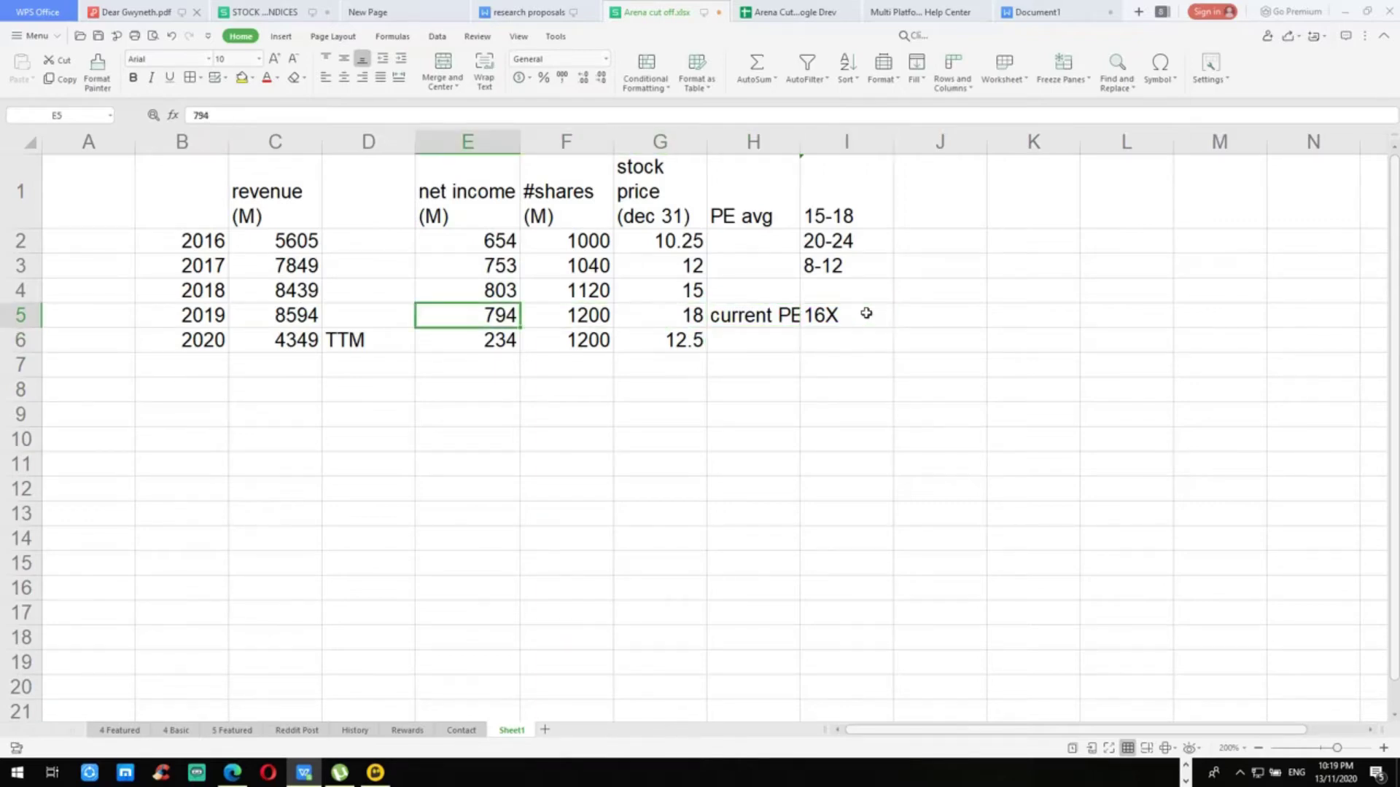
key(Right)
key(Up)
key(Up)
key(Up)
key(Up)
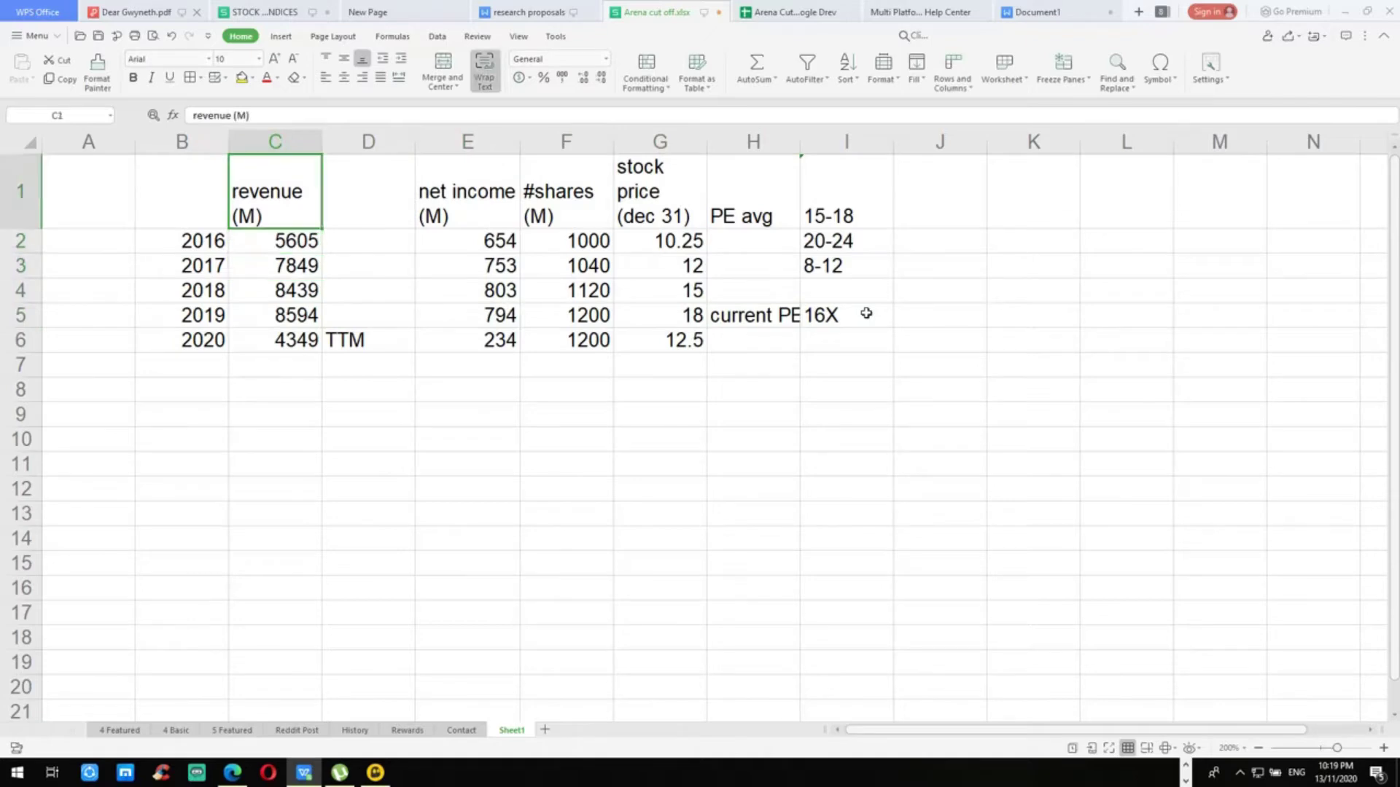
key(Down)
key(Down)
key(Down)
key(Down)
key(Down)
key(Down)
key(Down)
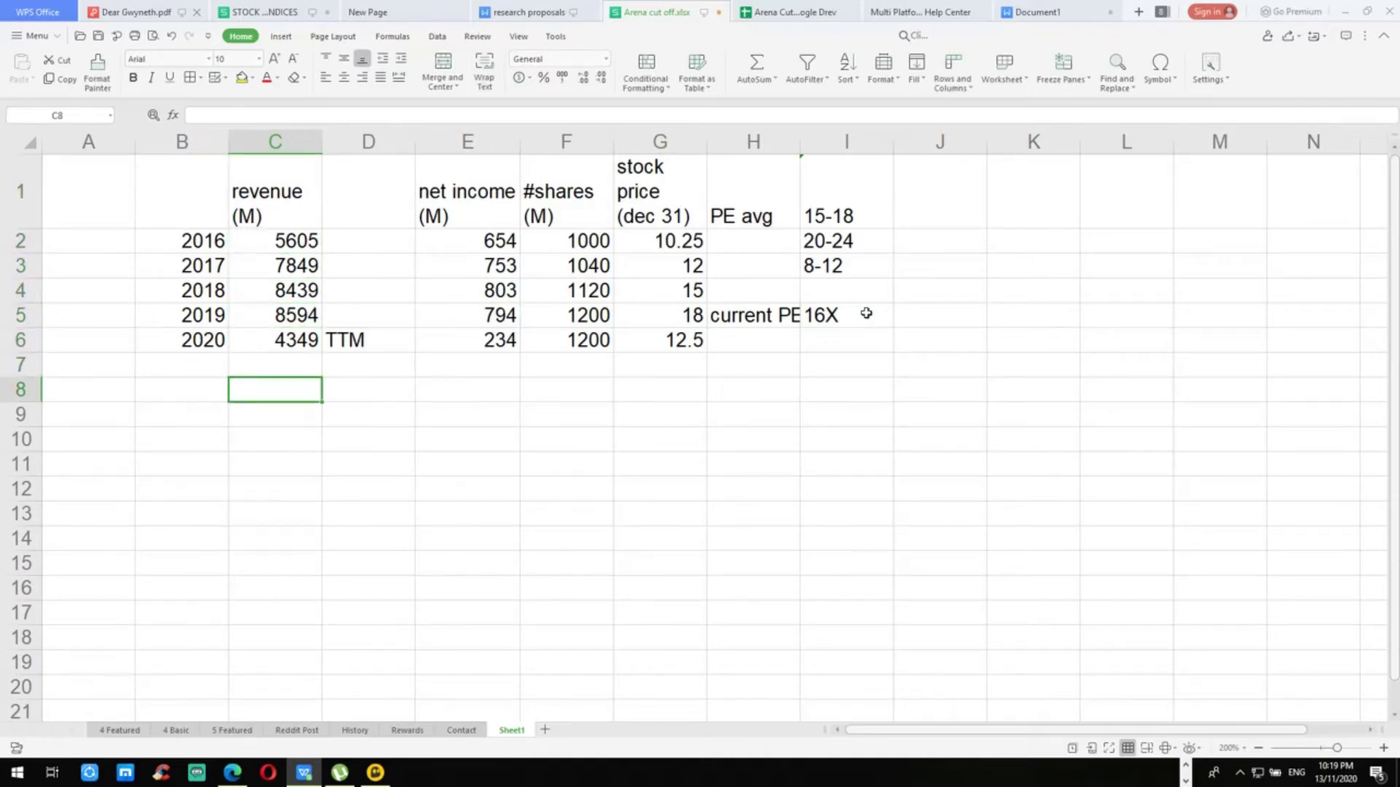
key(Up)
key(Down)
key(Up)
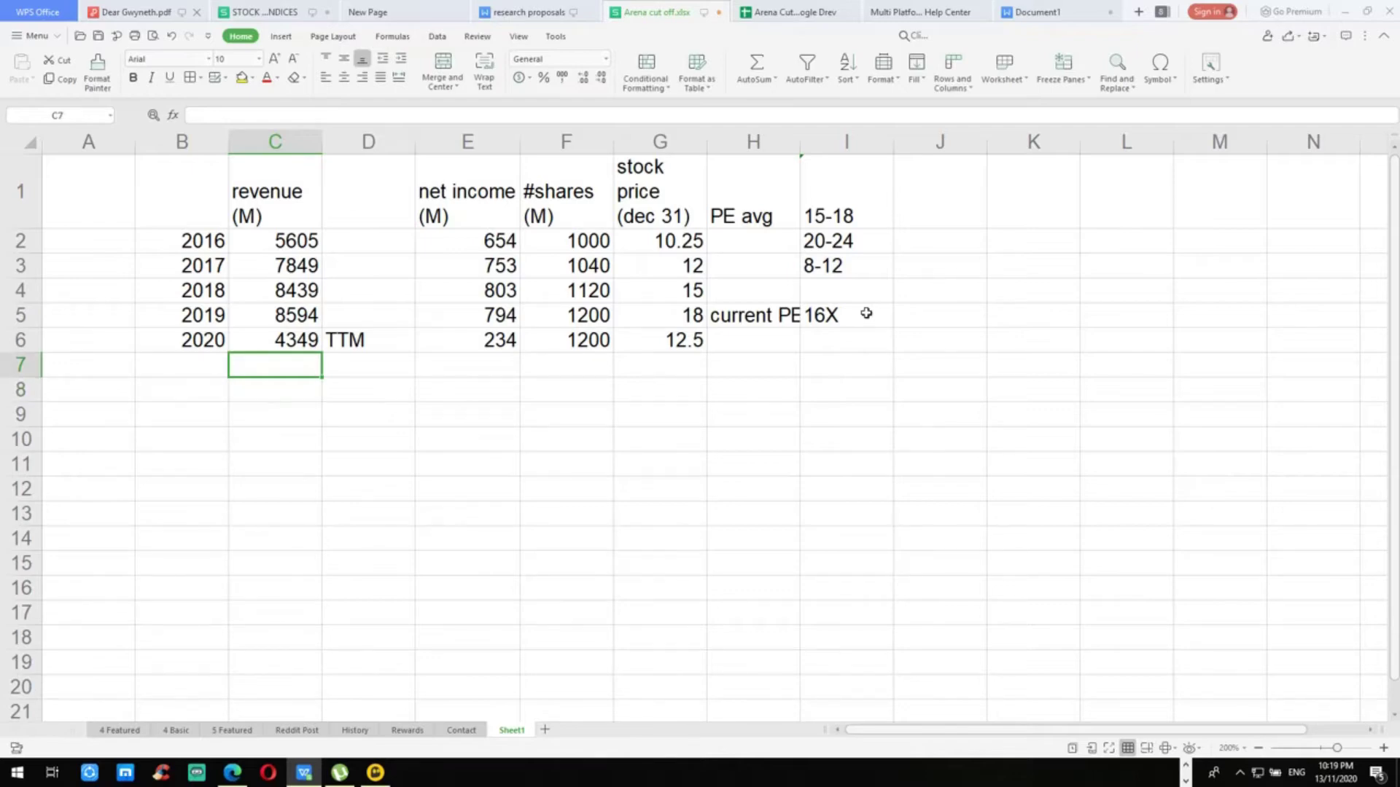
Step: Select the revenue figures C2:C6, starting from 5605, to check their total
key(Up)
key(Up)
key(Up)
key(Up)
key(Up)
key(shift+Down)
key(shift+Down)
key(shift+Down)
key(shift+Down)
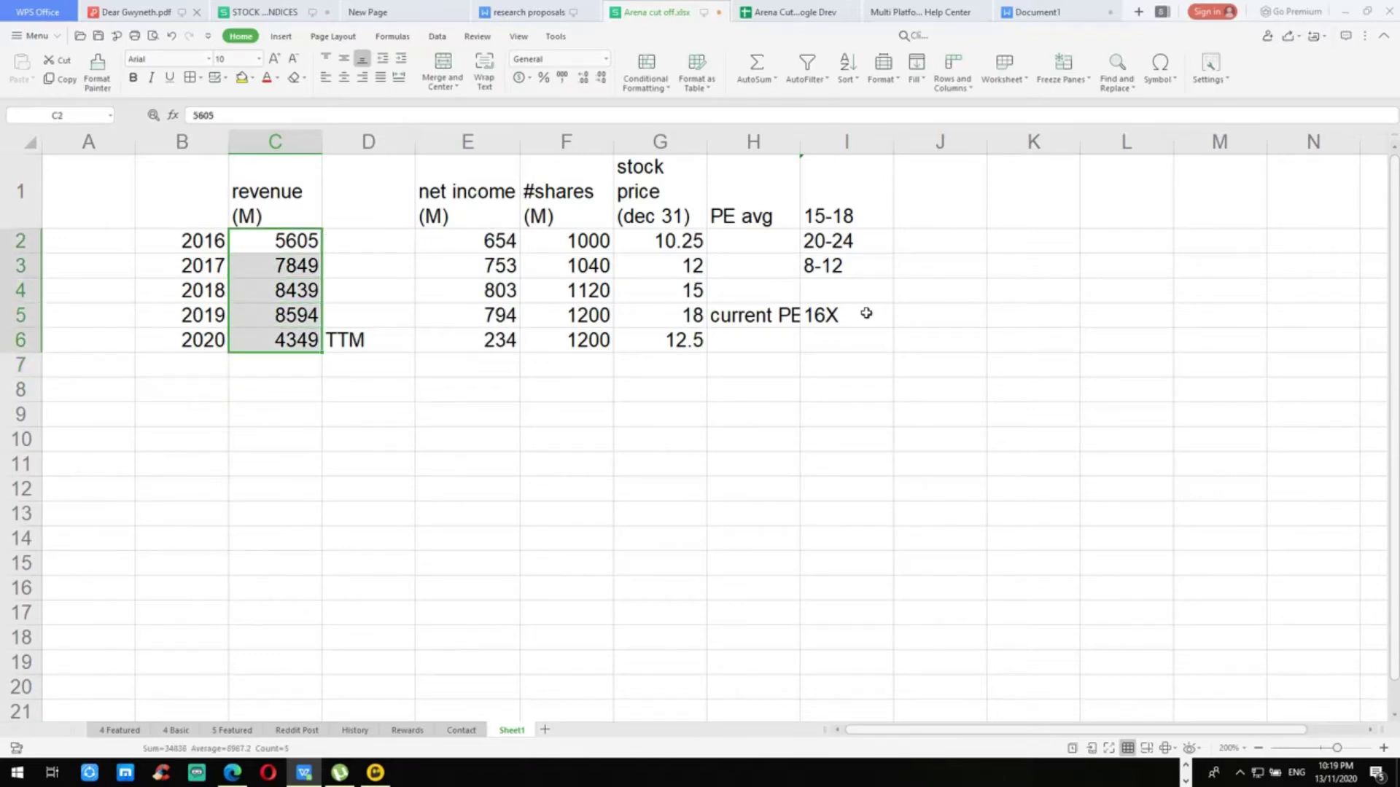
key(Up)
key(Down)
key(shift+Down)
key(shift+Down)
key(shift+Down)
key(shift+Down)
key(Down)
key(Up)
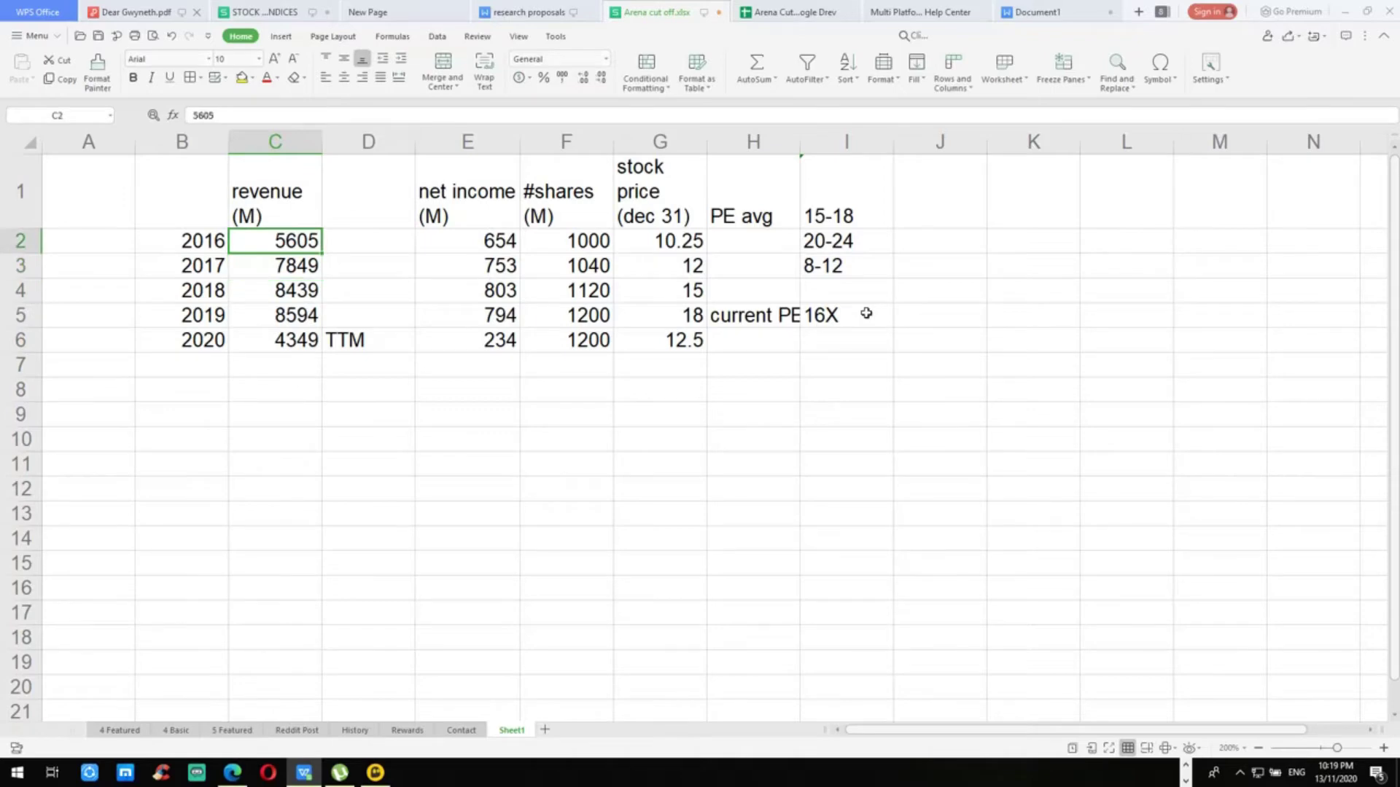
key(shift+Down)
key(shift+Down)
key(shift+Down)
key(shift+Down)
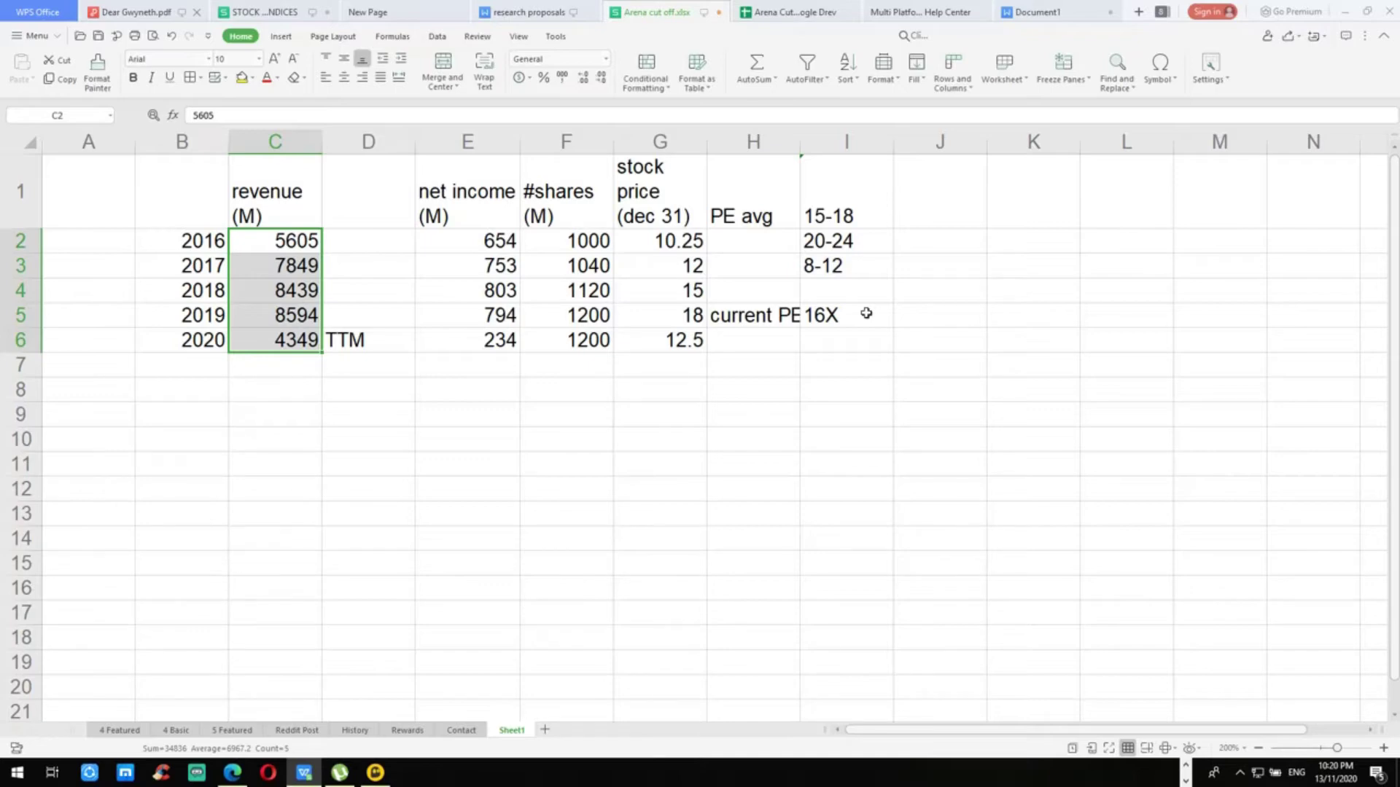
key(shift+Up)
key(shift+Up)
key(shift+Up)
key(shift+Up)
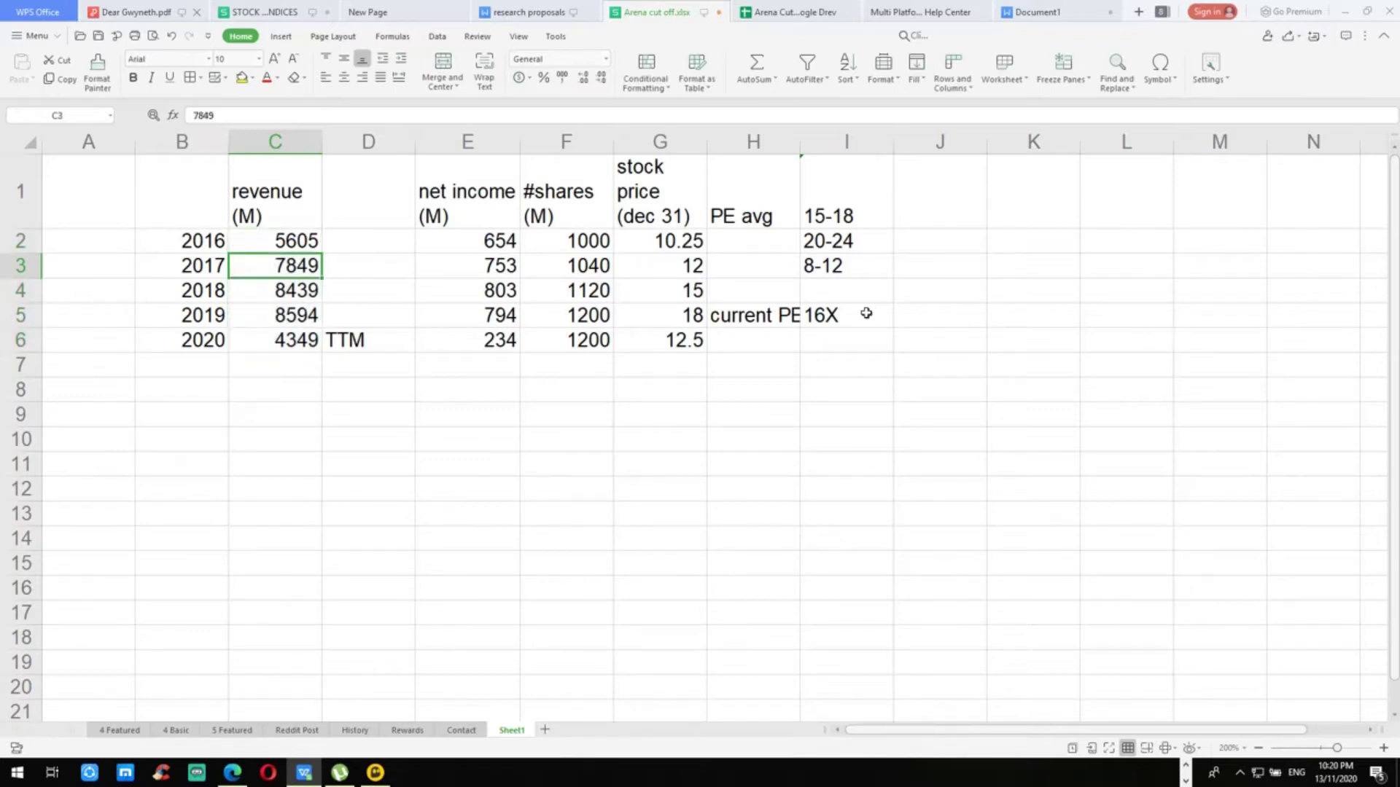
key(shift+Down)
key(shift+Down)
key(shift+Down)
key(shift+Down)
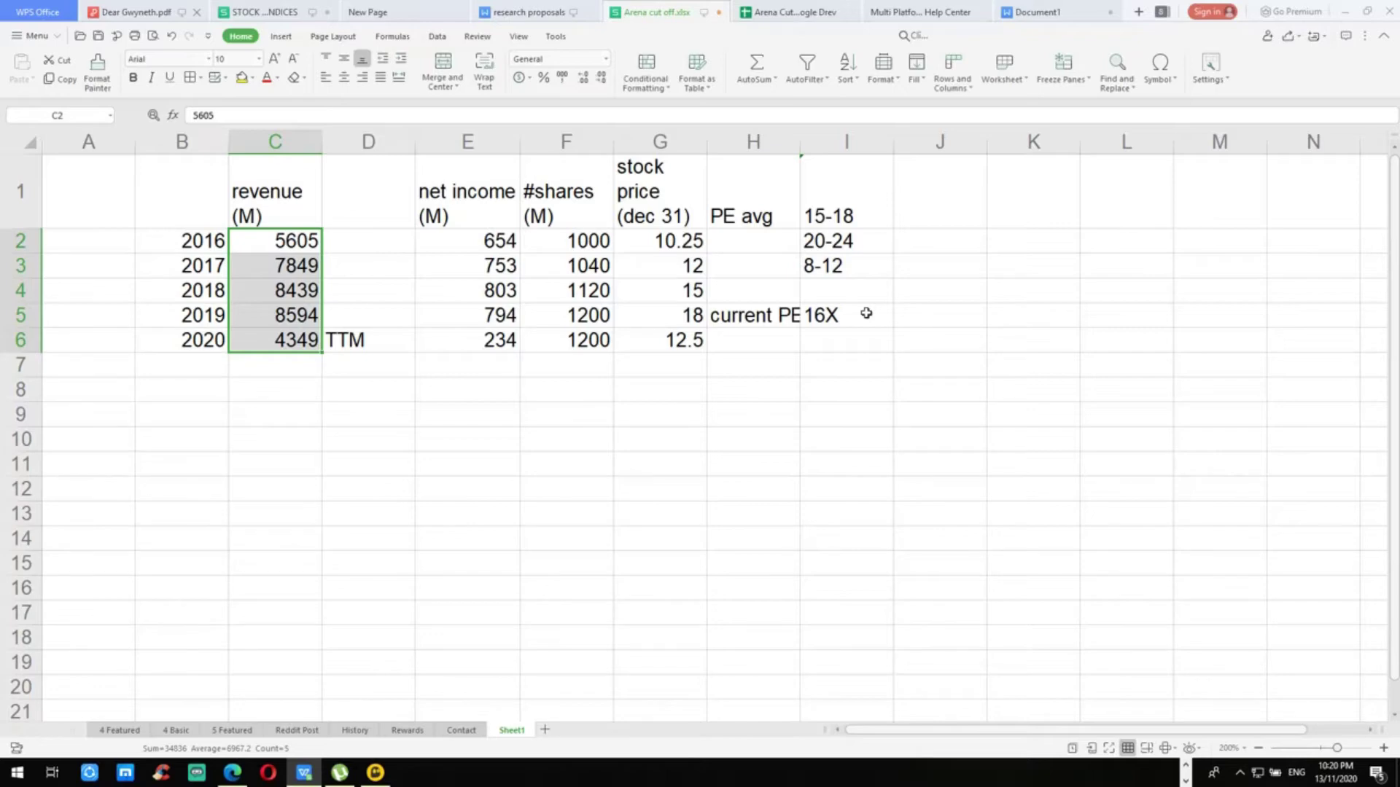
key(Down)
key(Down)
key(Down)
key(Down)
key(Down)
key(Down)
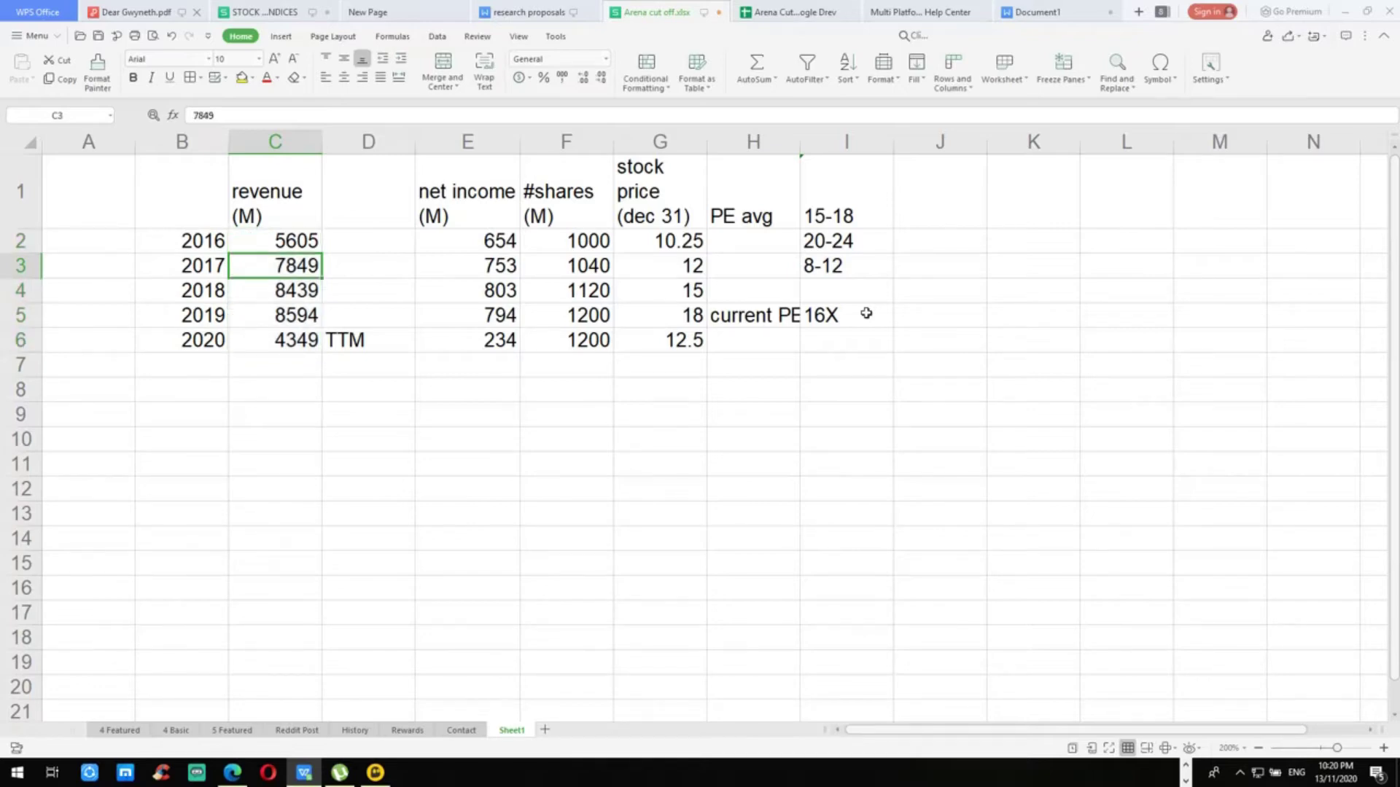
Step: Go to cell B8 below the table for the 2025 projection year
key(Up)
key(Up)
key(Up)
key(Up)
key(Up)
key(Up)
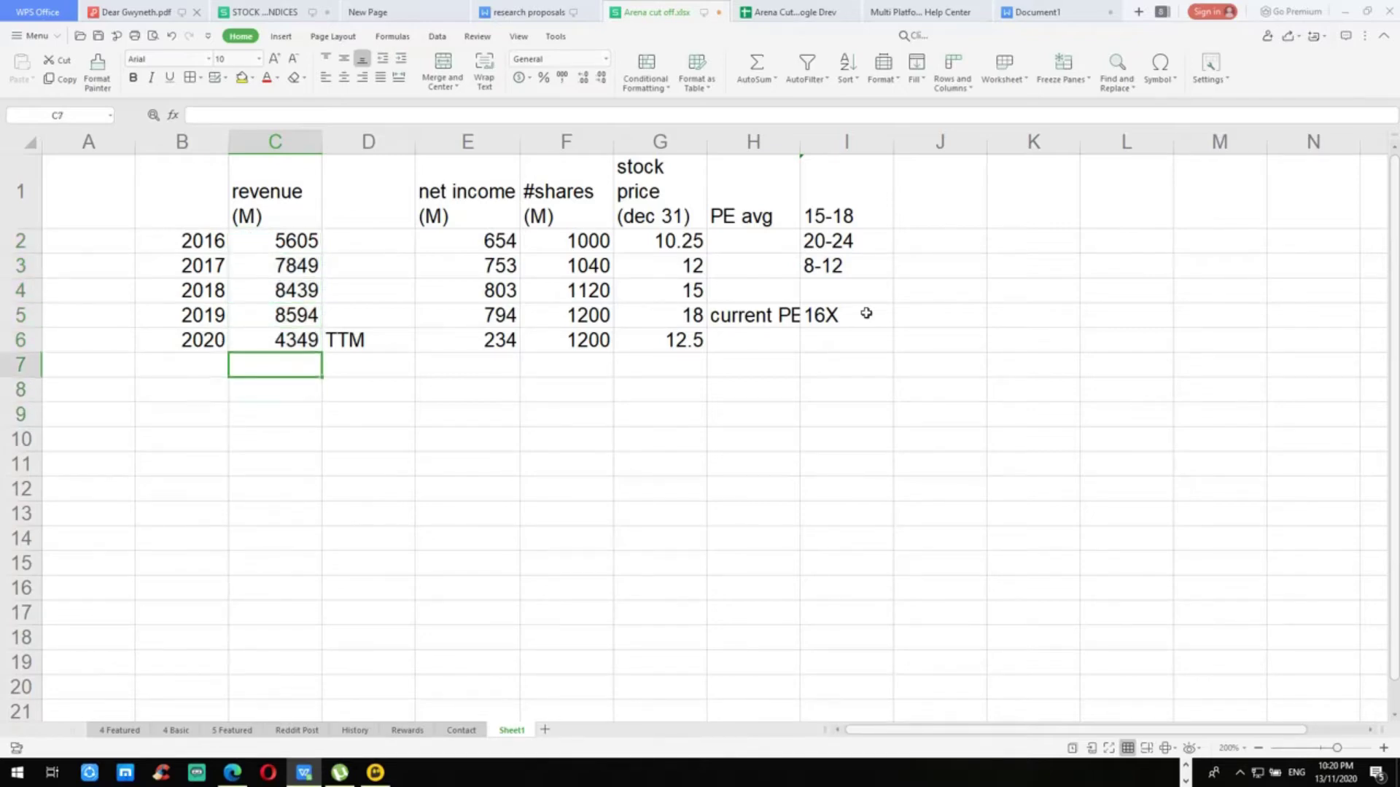
key(Left)
key(Left)
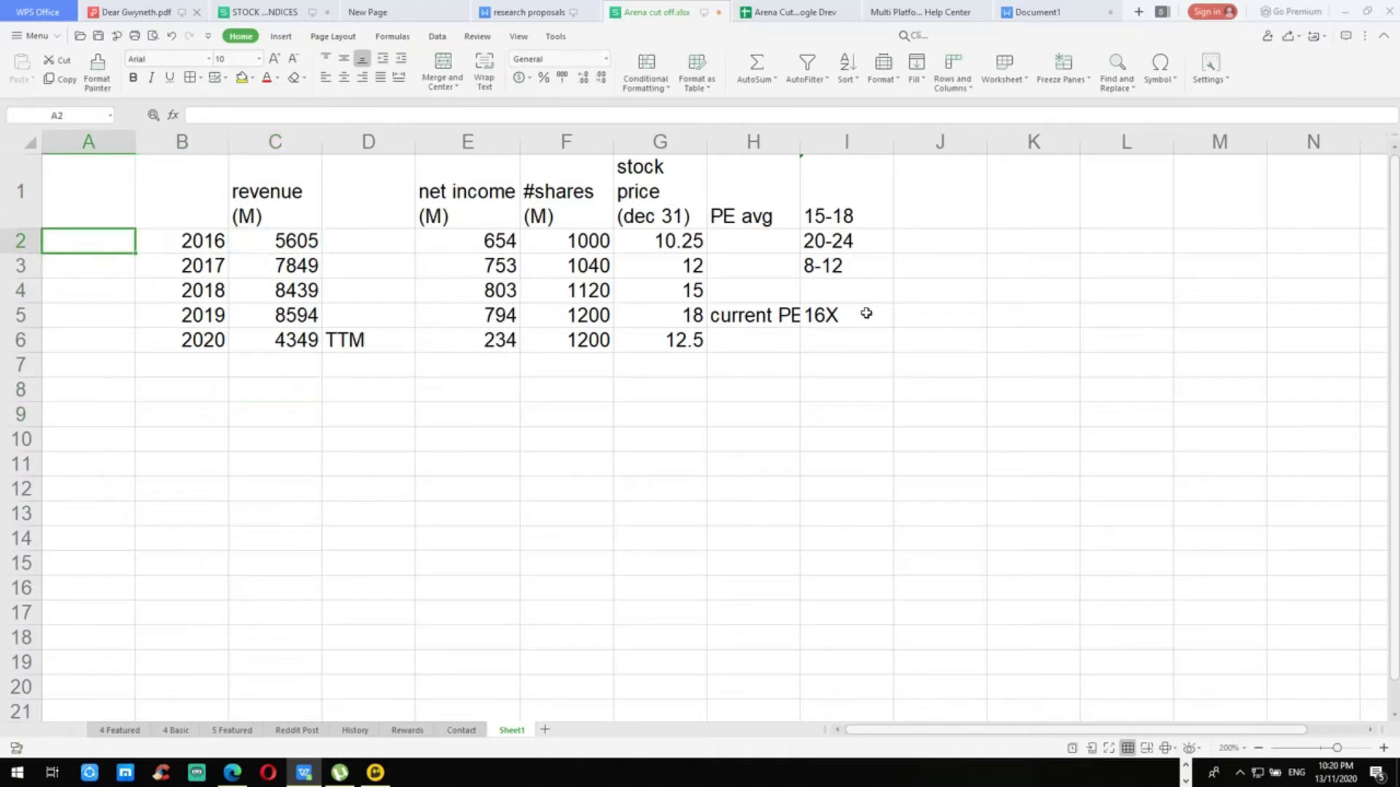
key(Down)
key(Down)
key(Down)
key(Down)
key(Down)
key(Down)
key(Right)
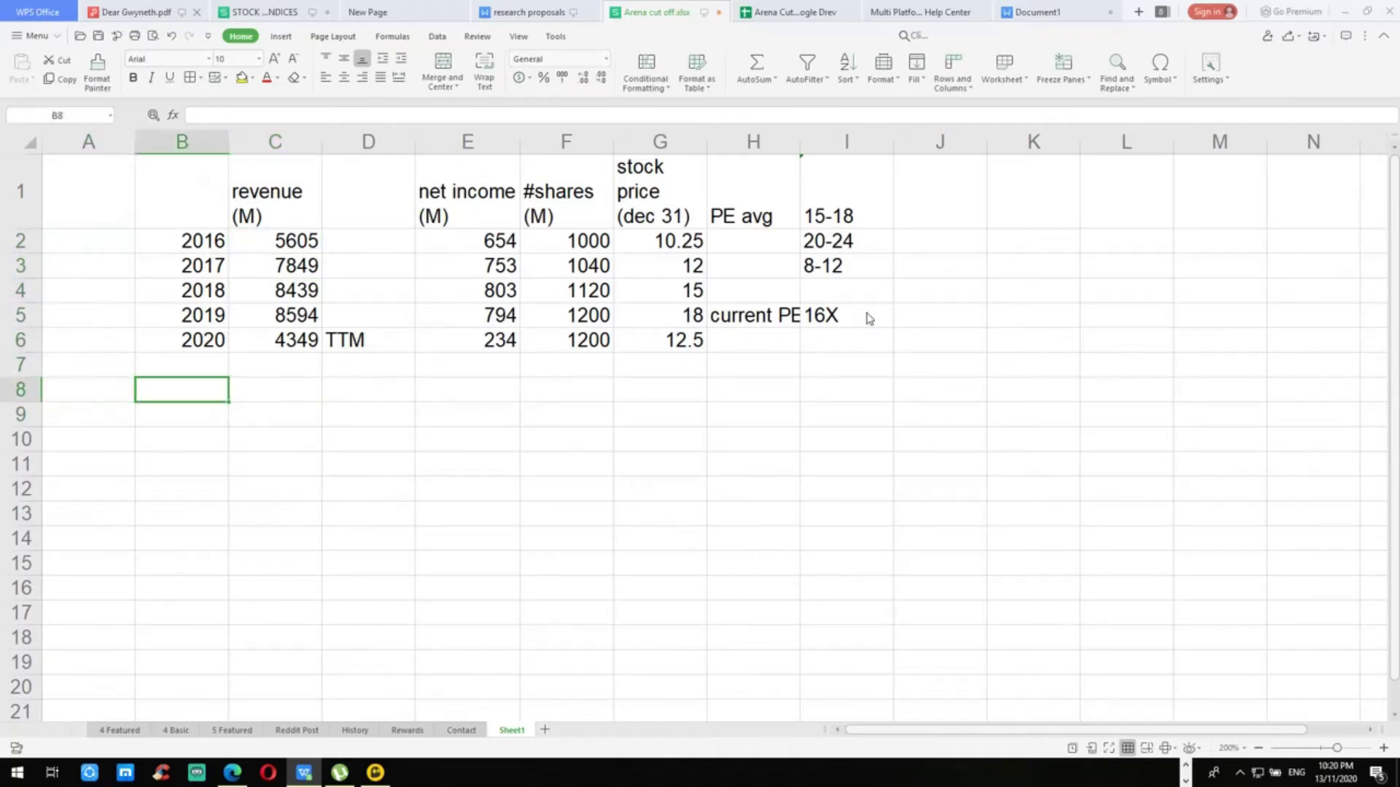
key(Right)
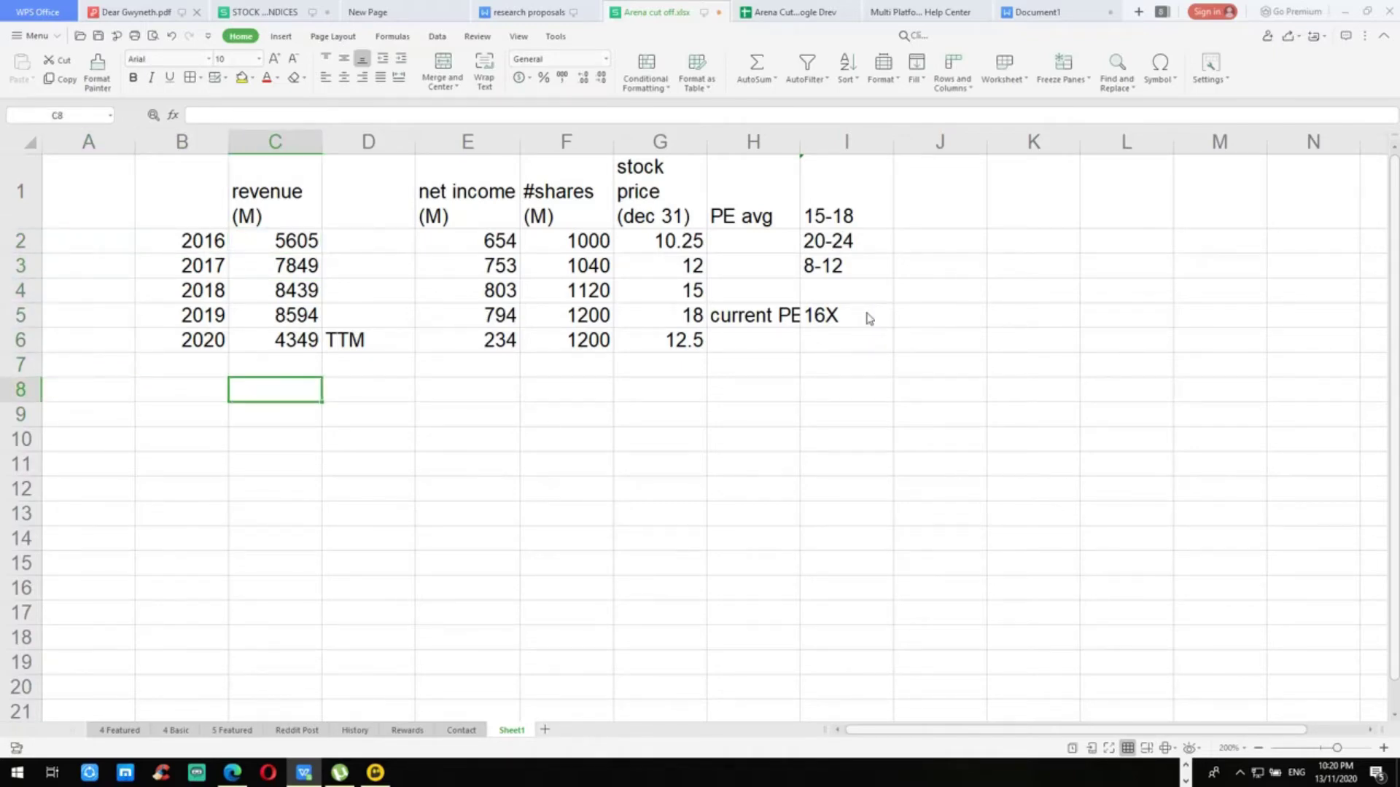
key(Up)
key(Up)
key(Up)
key(Up)
key(Up)
key(Up)
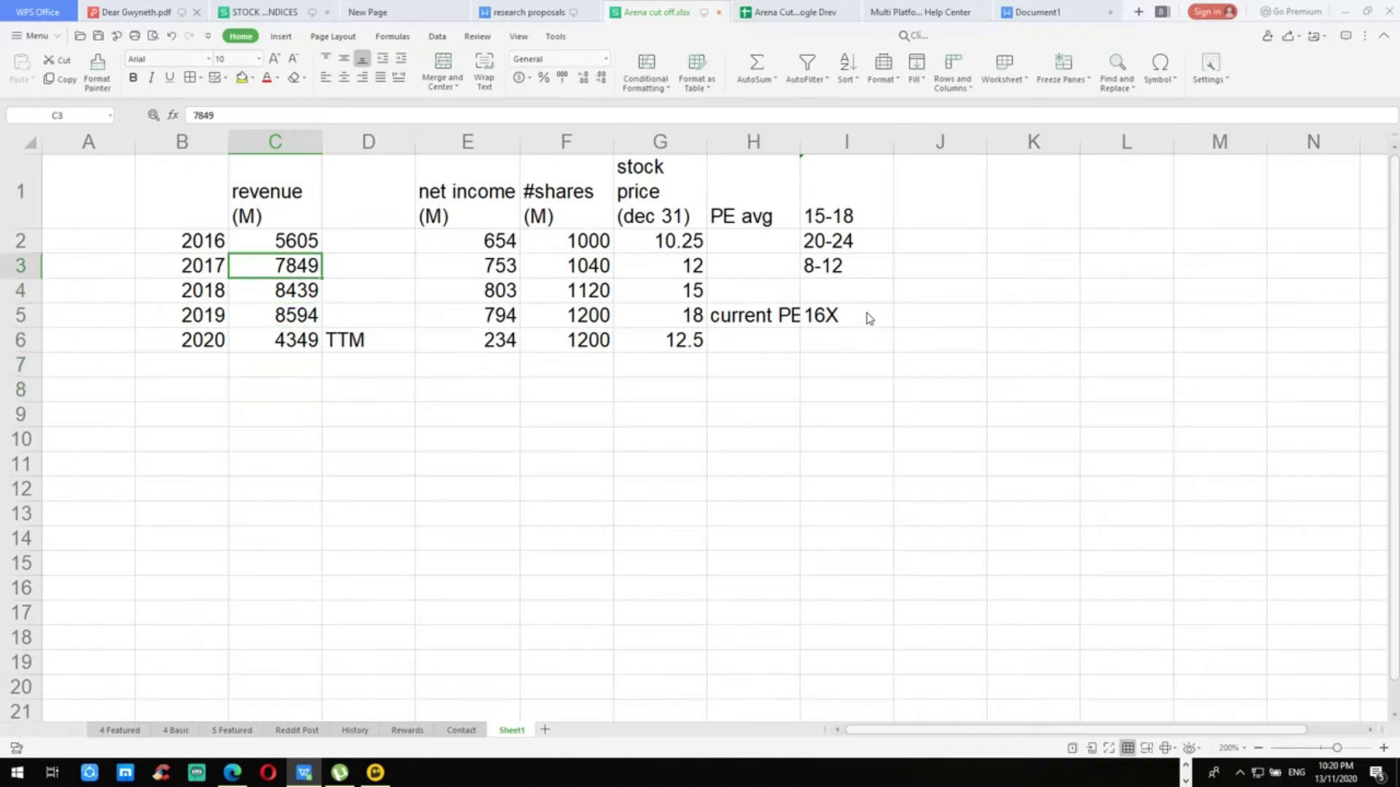
key(Down)
key(Down)
key(Down)
key(Down)
key(Down)
key(Down)
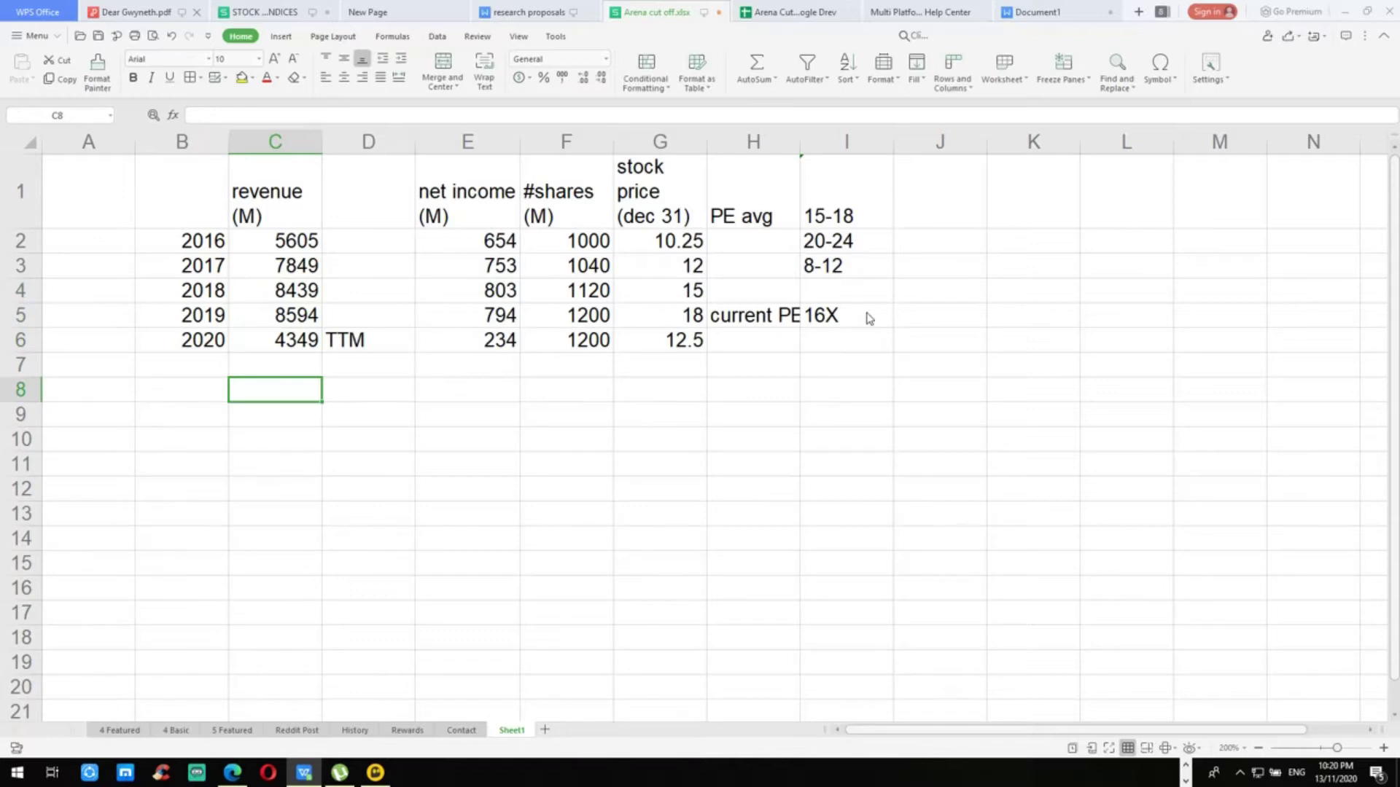
key(Left)
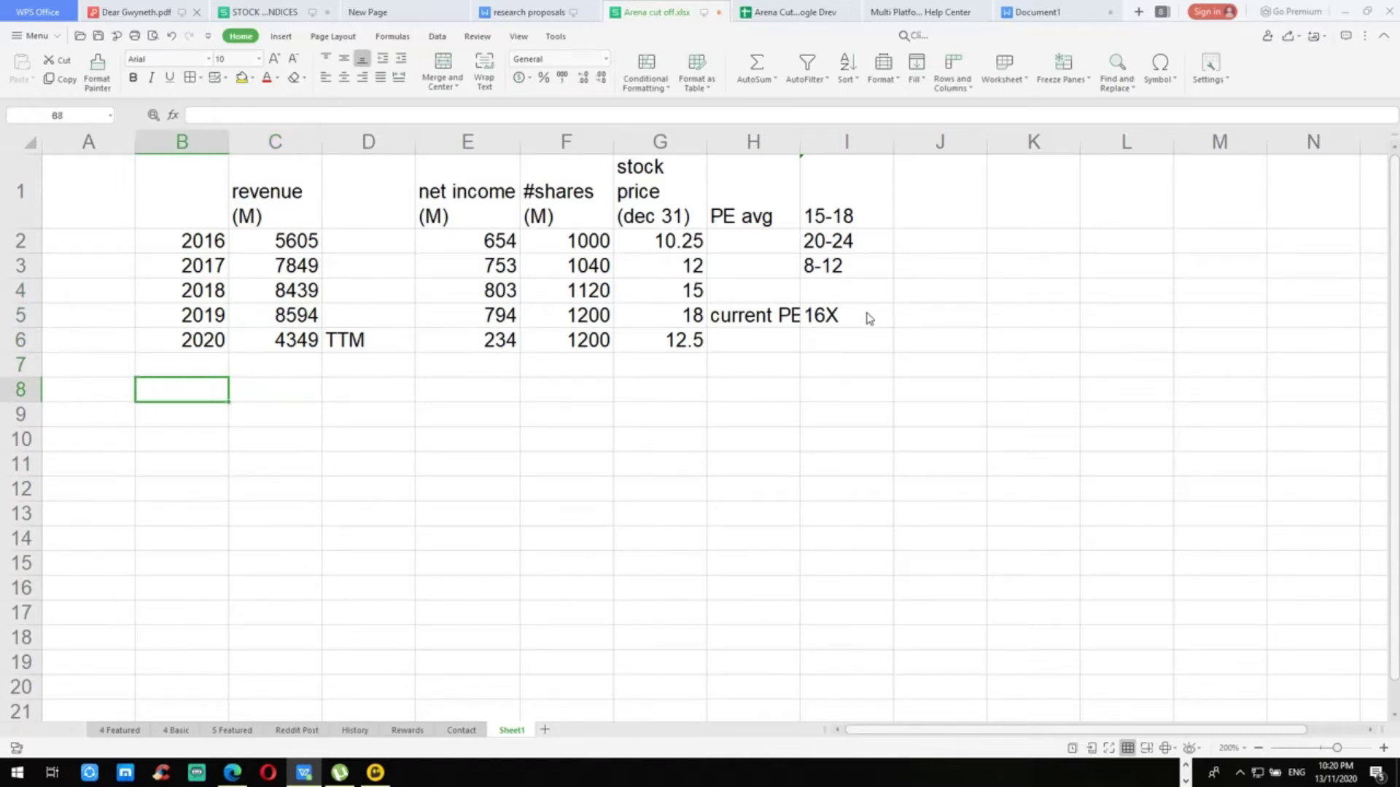
Step: Enter the year 2025 in B8 and move to C8
text(2025)
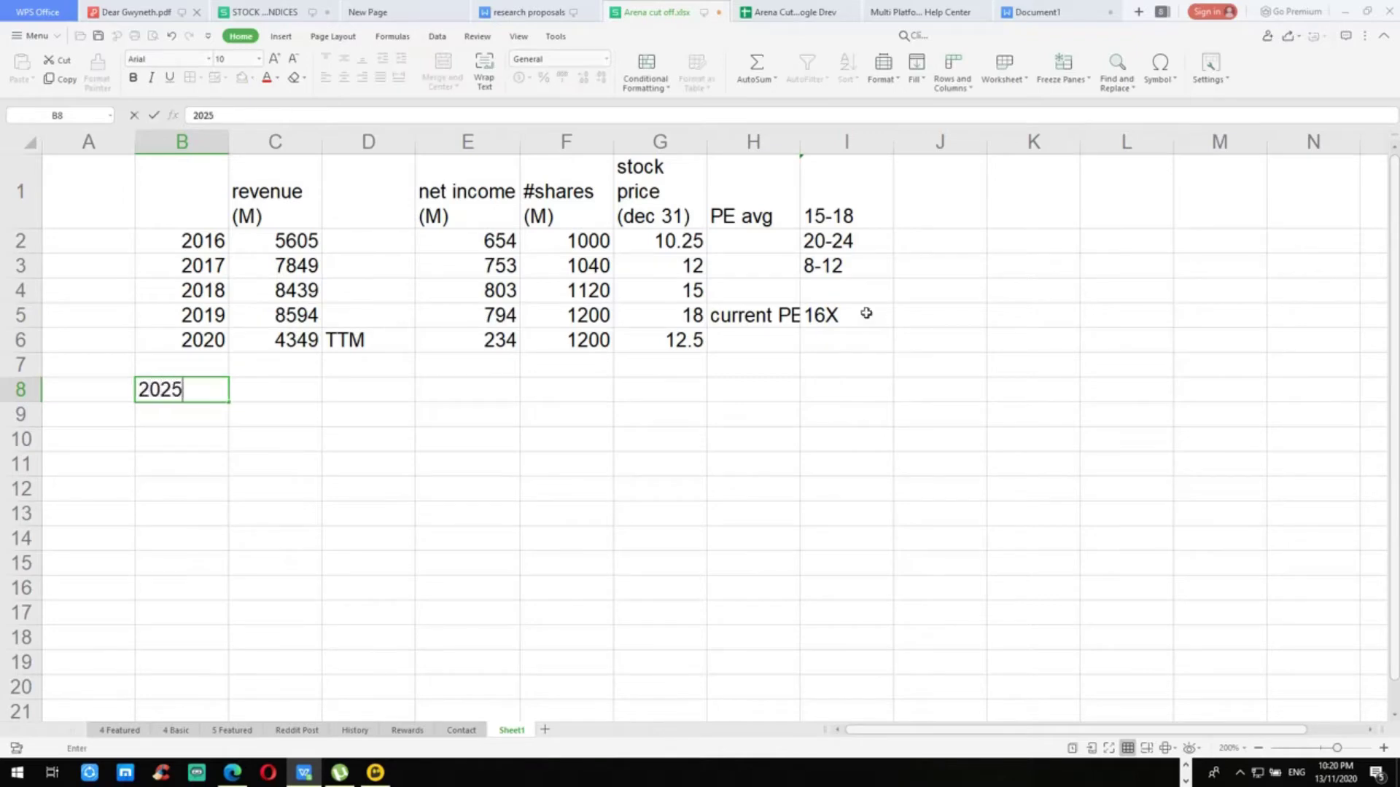
key(Right)
key(Up)
key(Up)
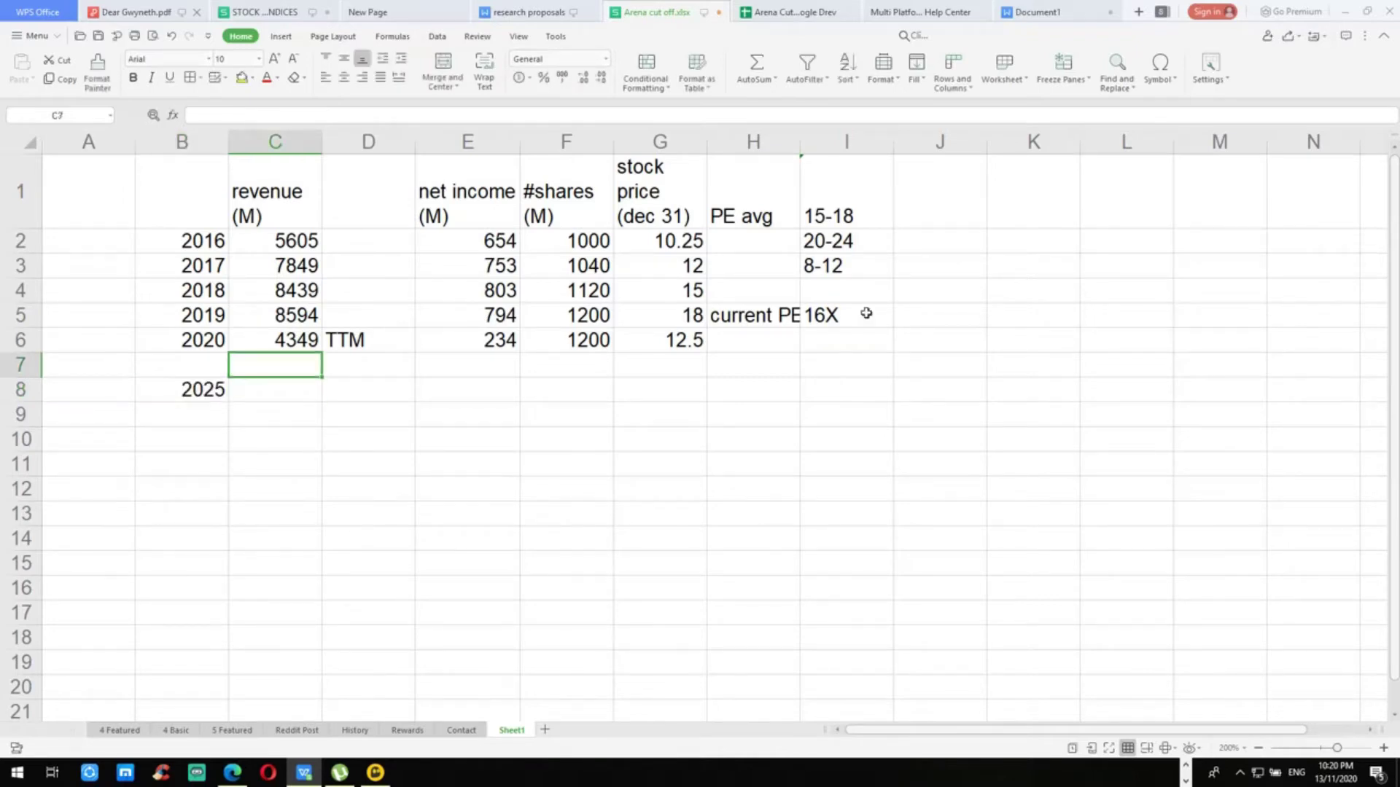
key(Down)
key(Down)
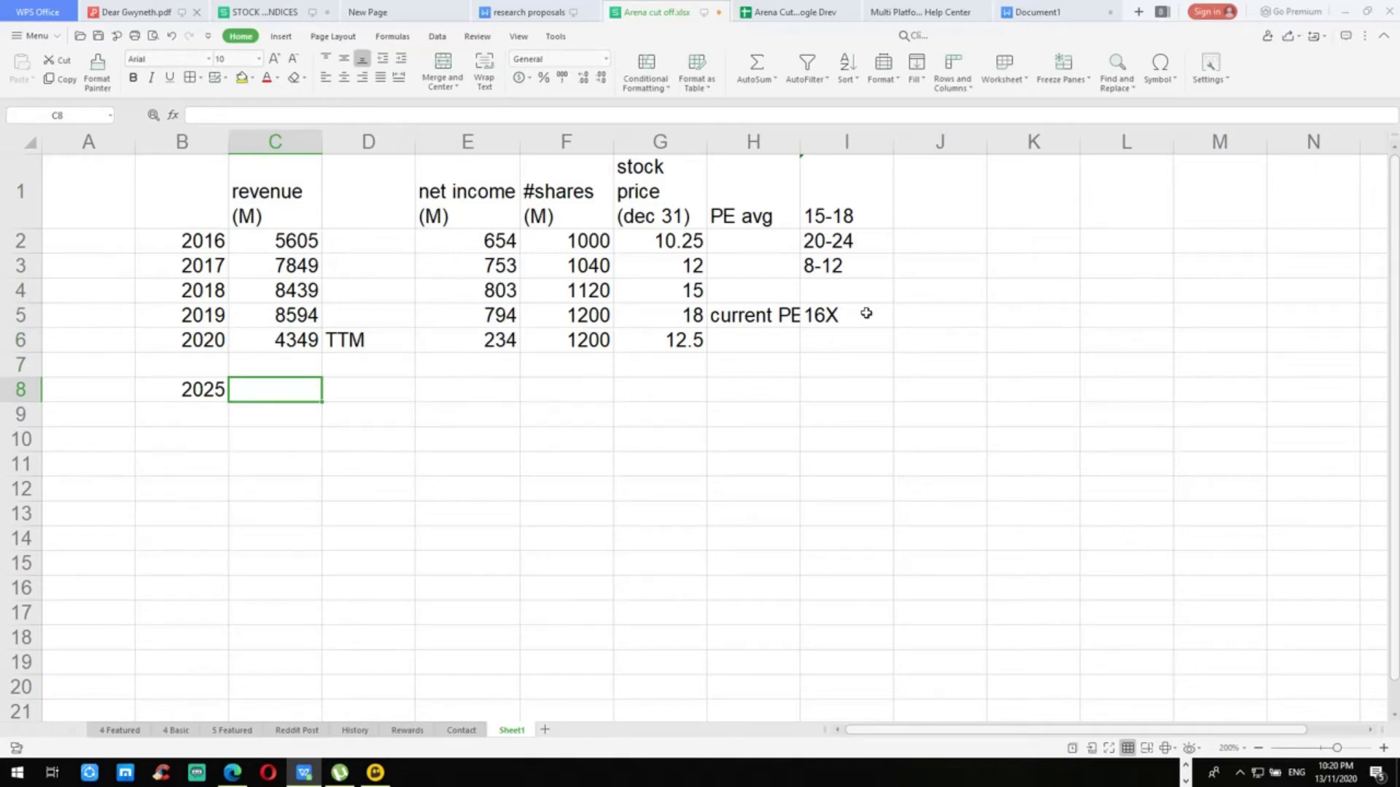
Step: Enter =FORECAST(B8,C2:C6,B2:B6) in C8 to project 2025 revenue of 5730.3
text(=)
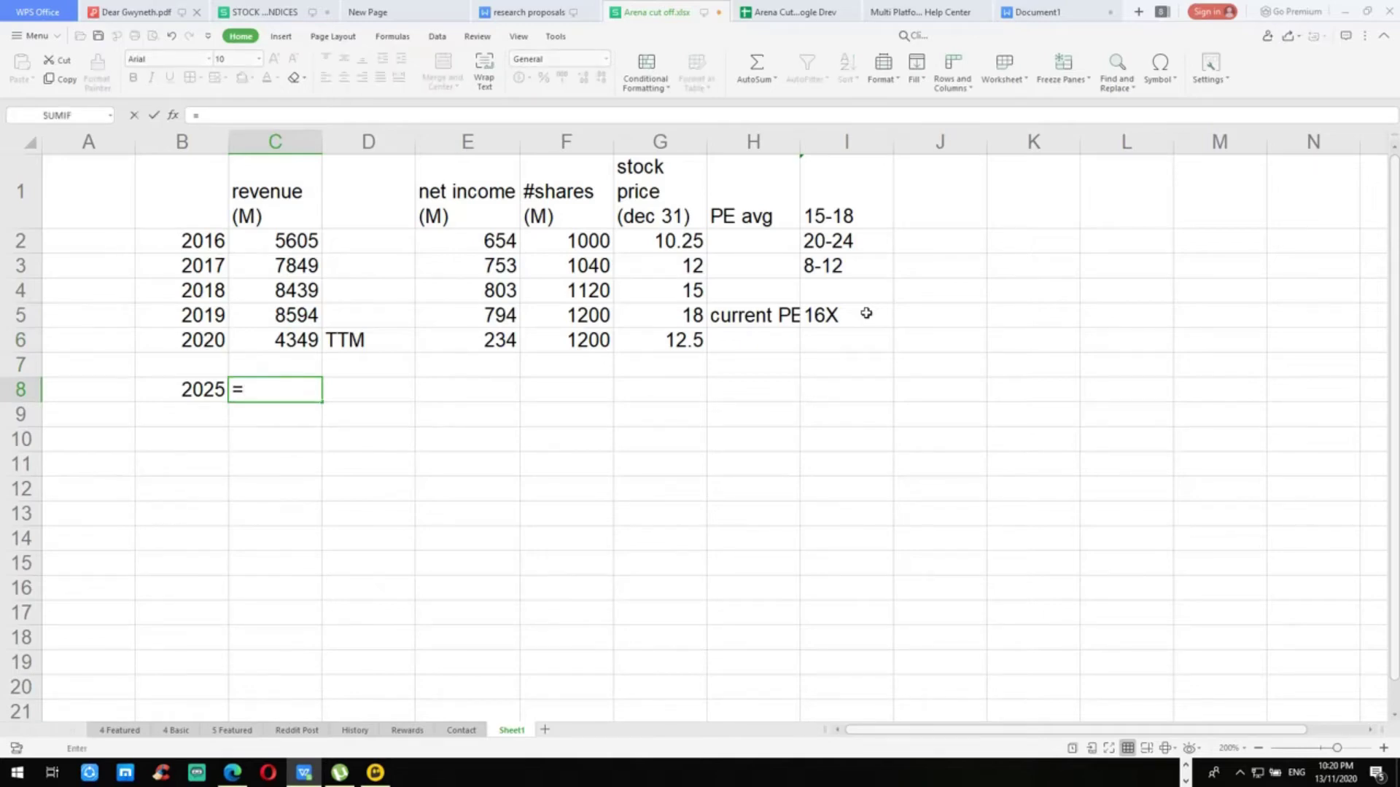
text(forecas)
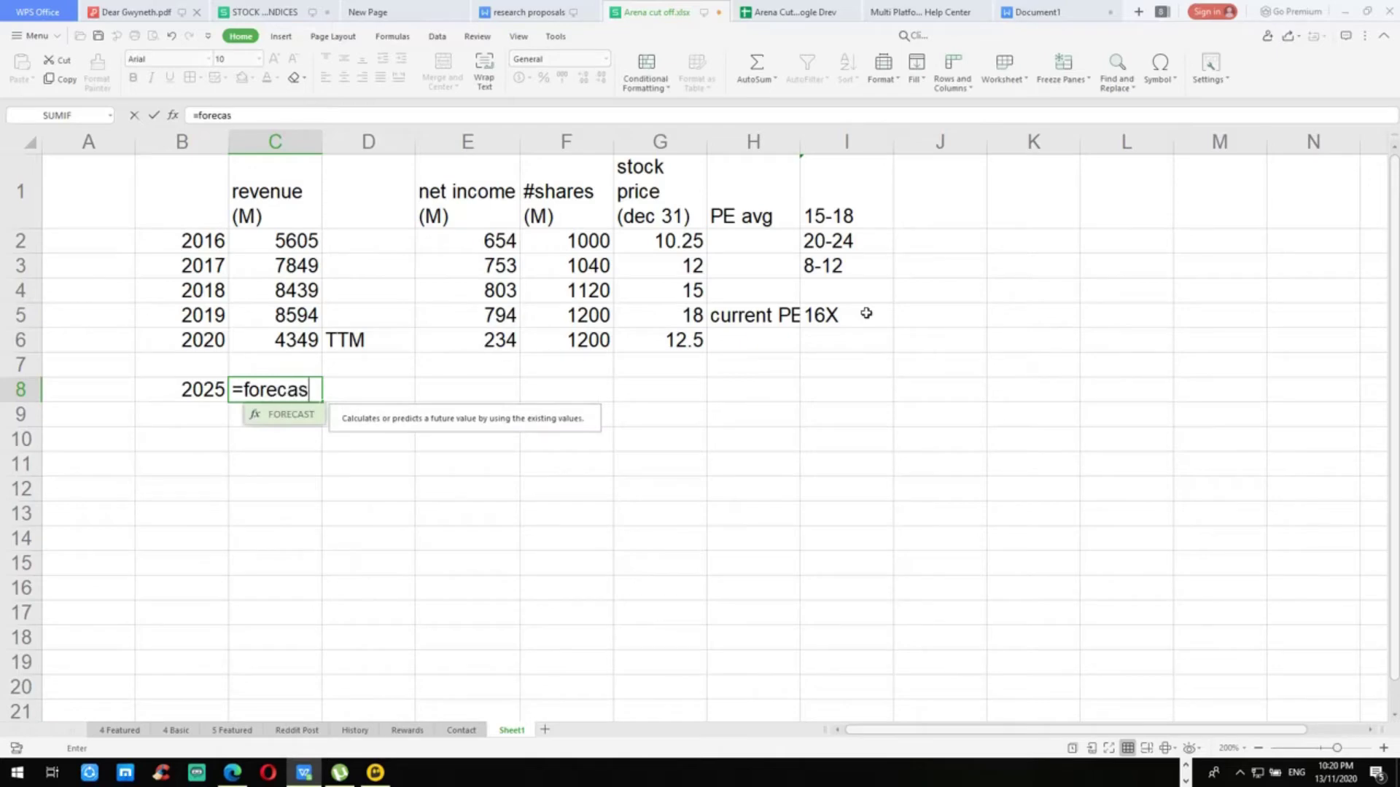
text(t()
key(Left)
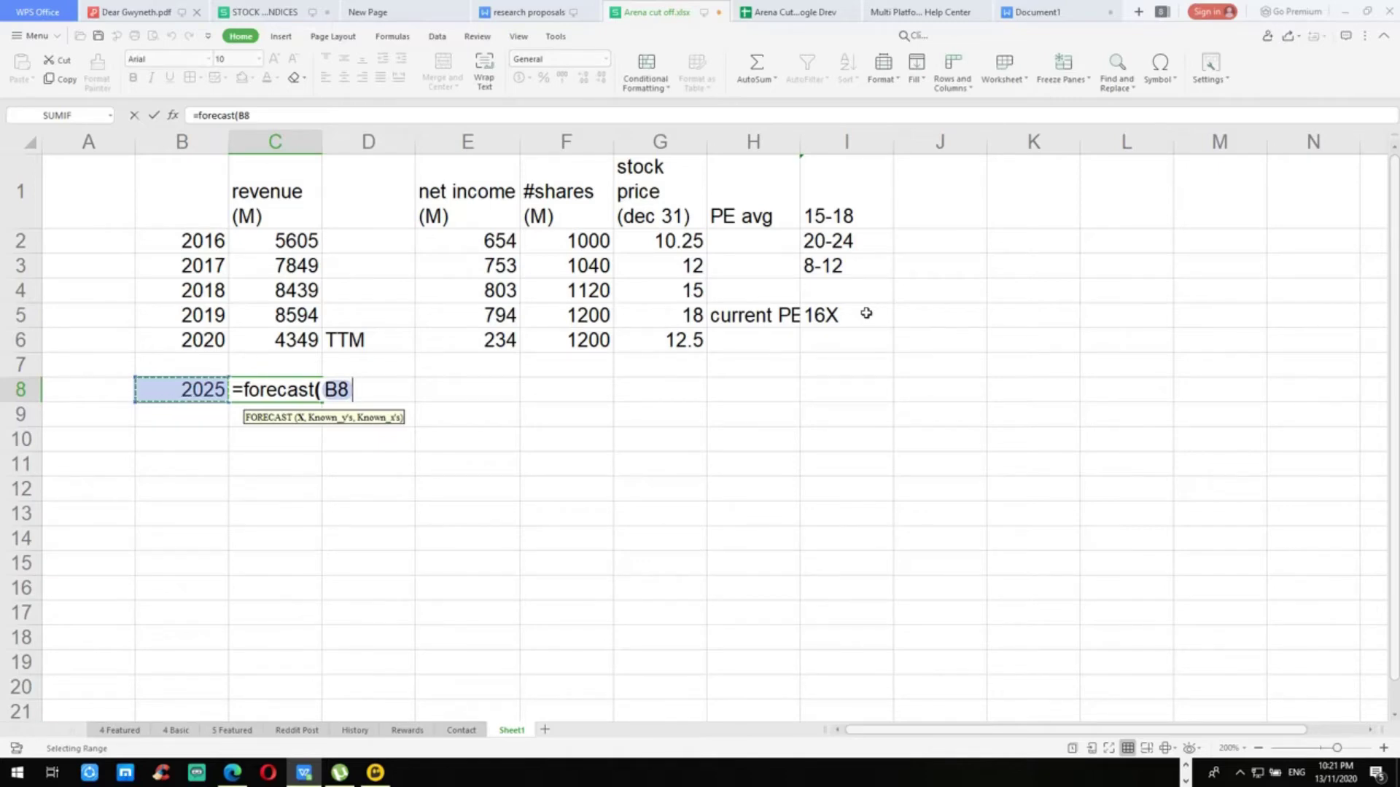
text(,)
key(Up)
key(Up)
key(Up)
key(Up)
key(Up)
key(Up)
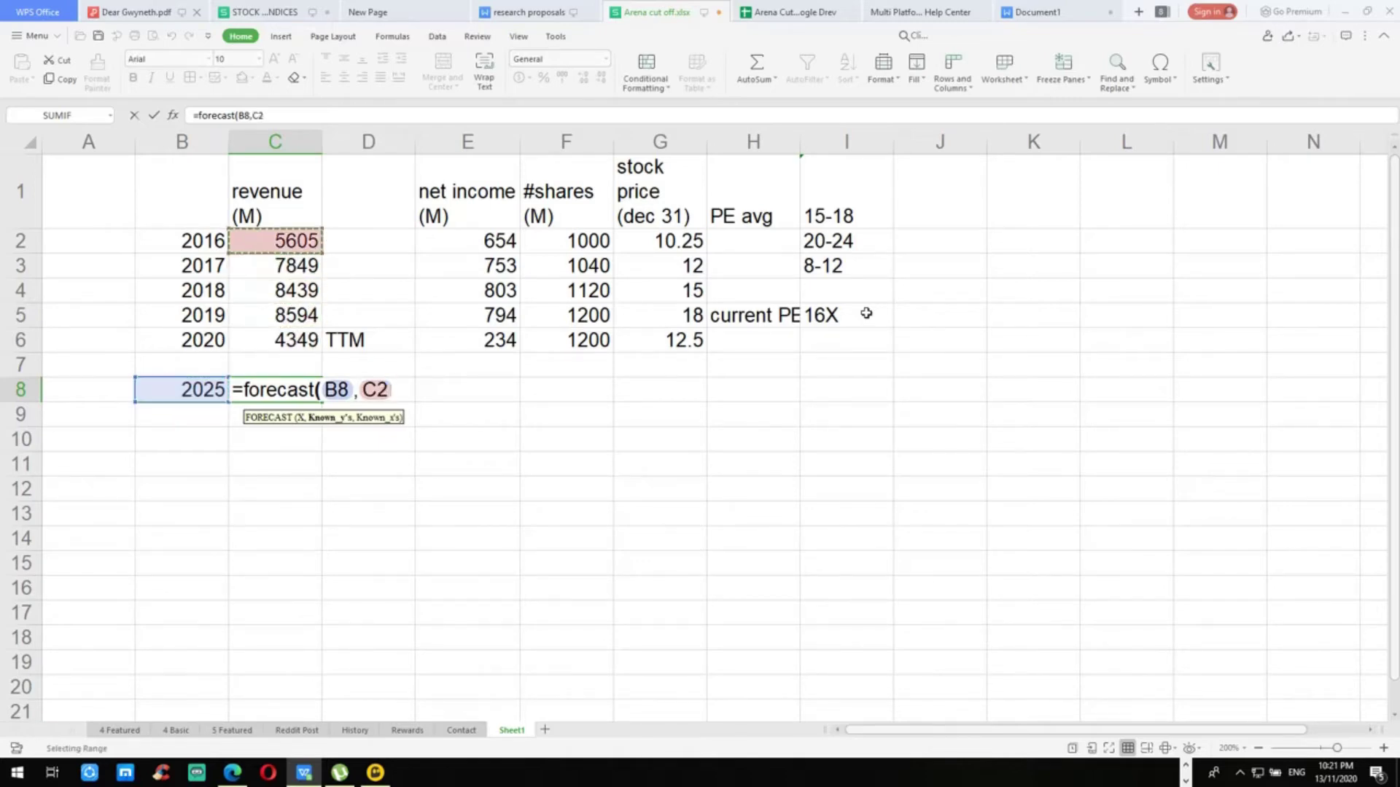
key(shift+Down)
key(shift+Down)
key(shift+Down)
key(shift+Down)
text(,)
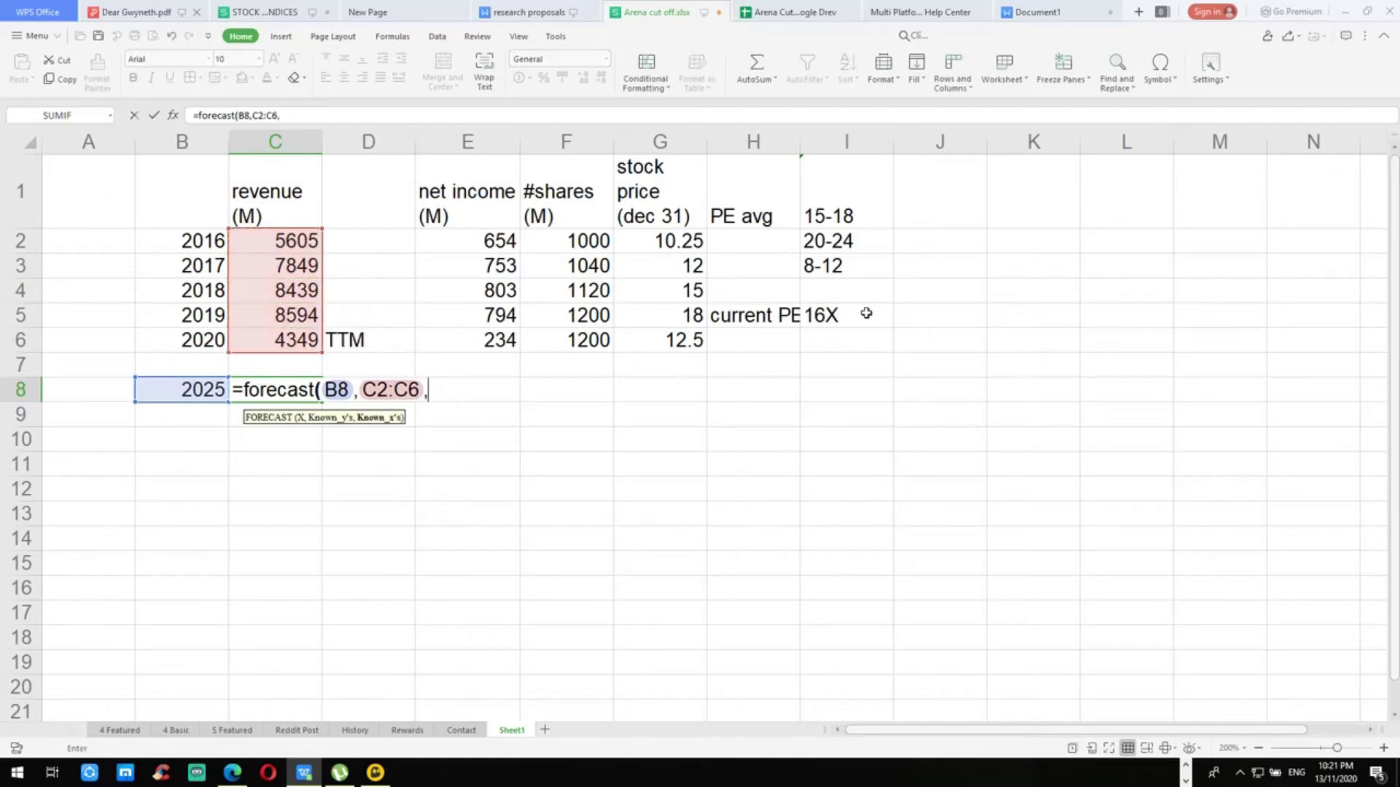
key(Up)
key(Up)
key(Up)
key(Up)
key(Up)
key(Up)
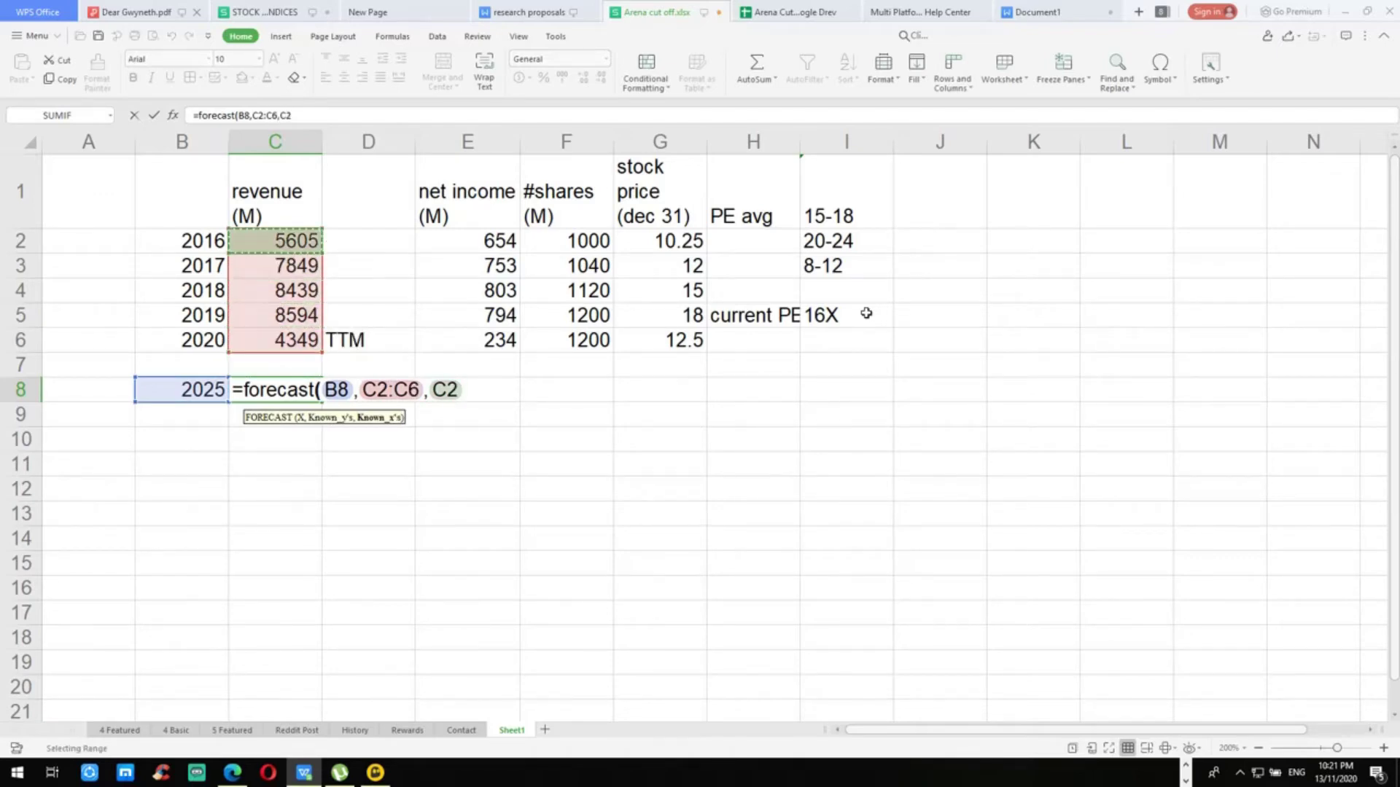
key(Left)
key(shift+Down)
key(shift+Down)
key(shift+Down)
key(shift+Down)
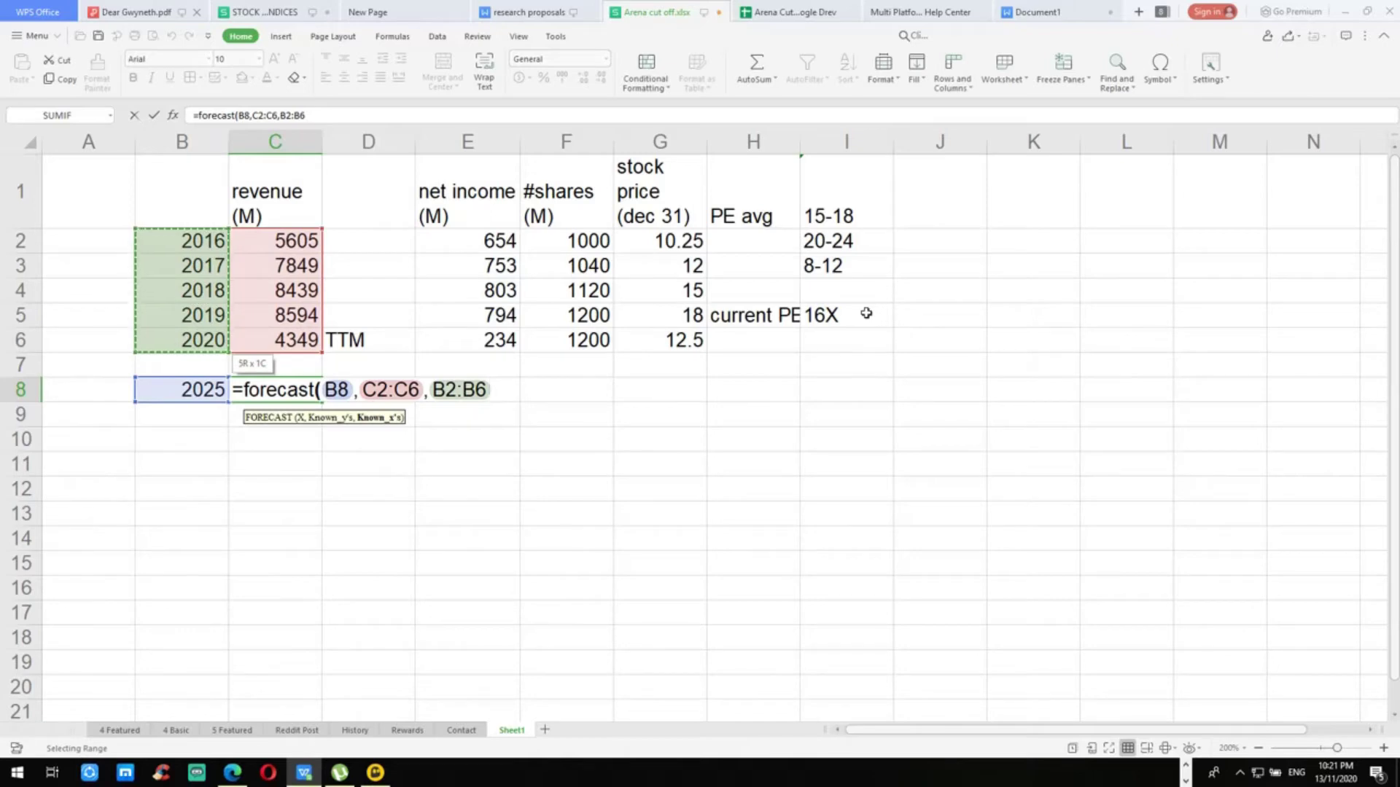
text())
key(Return)
Step: Review the 5730.3 forecast against the 2016–2020 revenue figures
key(Up)
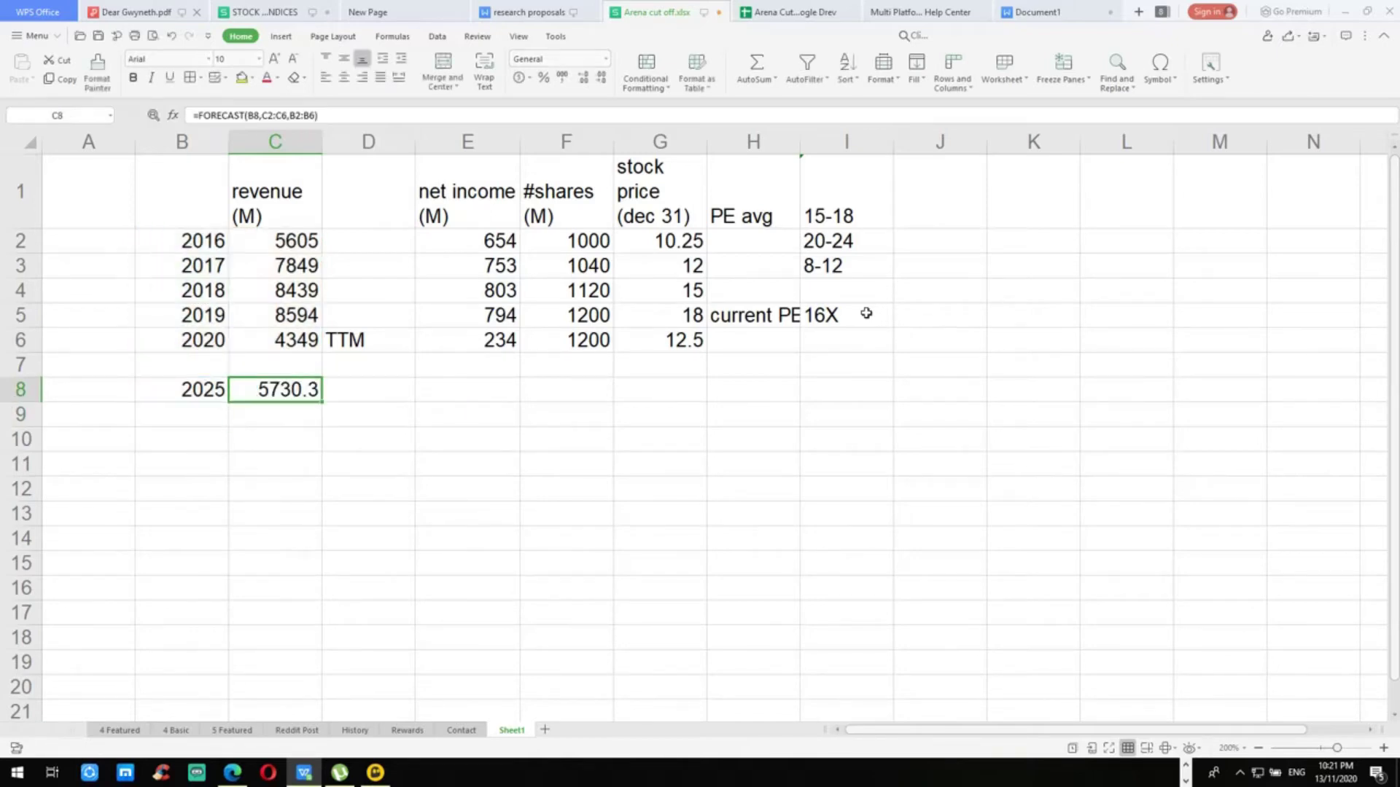
key(Down)
key(Left)
key(Up)
key(Right)
key(Left)
key(Right)
key(Left)
key(Right)
key(Right)
key(Left)
key(Up)
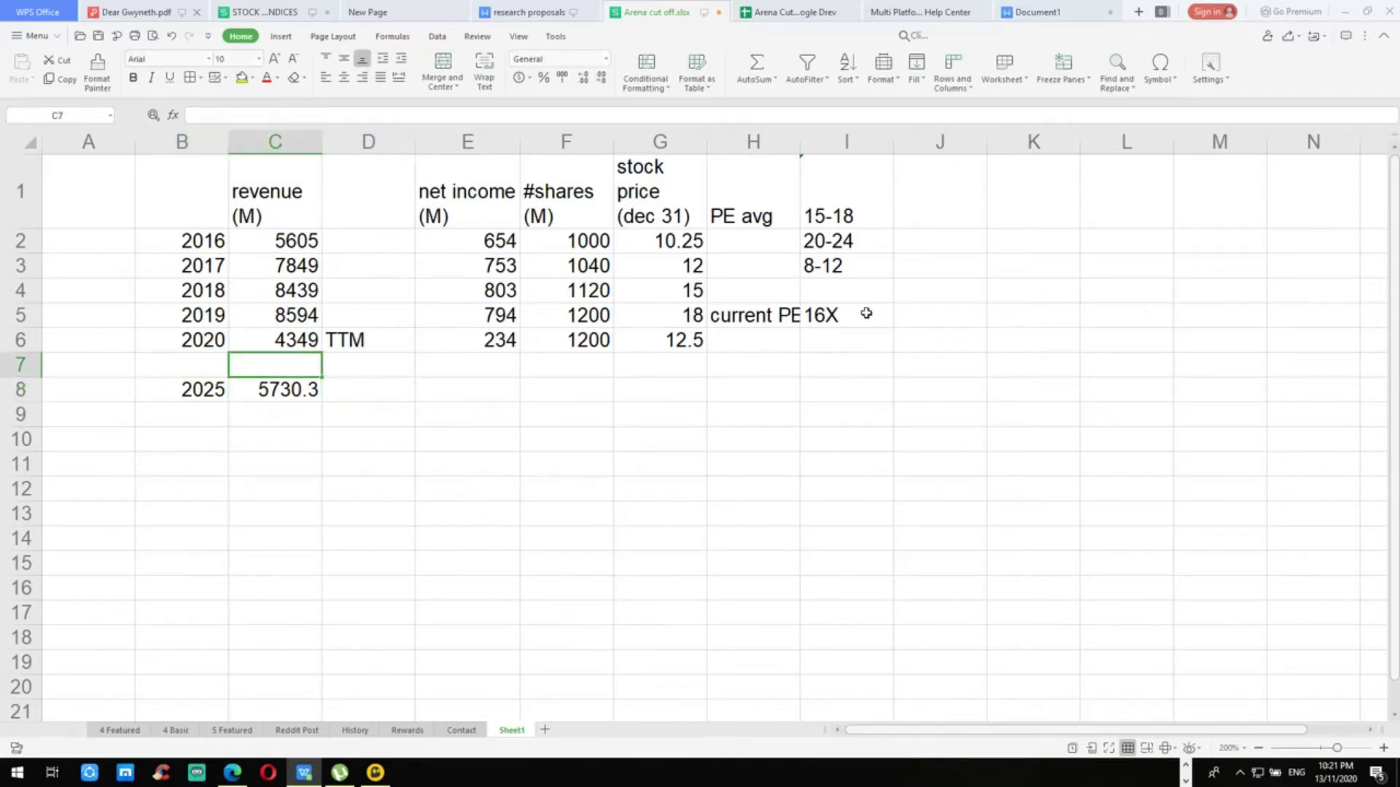
key(Up)
key(Up)
key(Up)
key(Up)
key(Up)
key(Down)
key(Down)
key(Down)
key(Down)
key(Down)
key(Down)
key(Down)
key(Up)
key(Up)
key(Down)
key(Down)
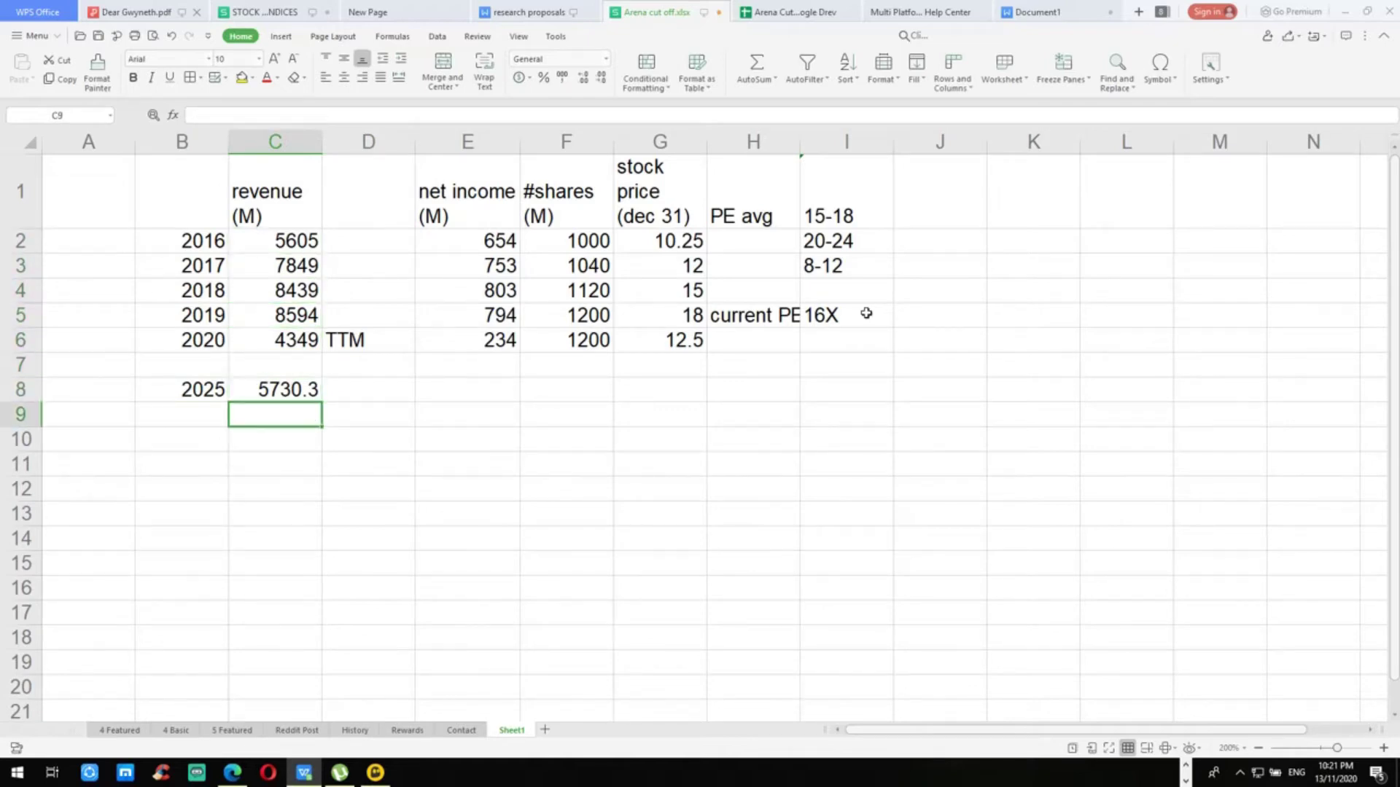
key(Up)
key(Up)
key(Up)
key(Down)
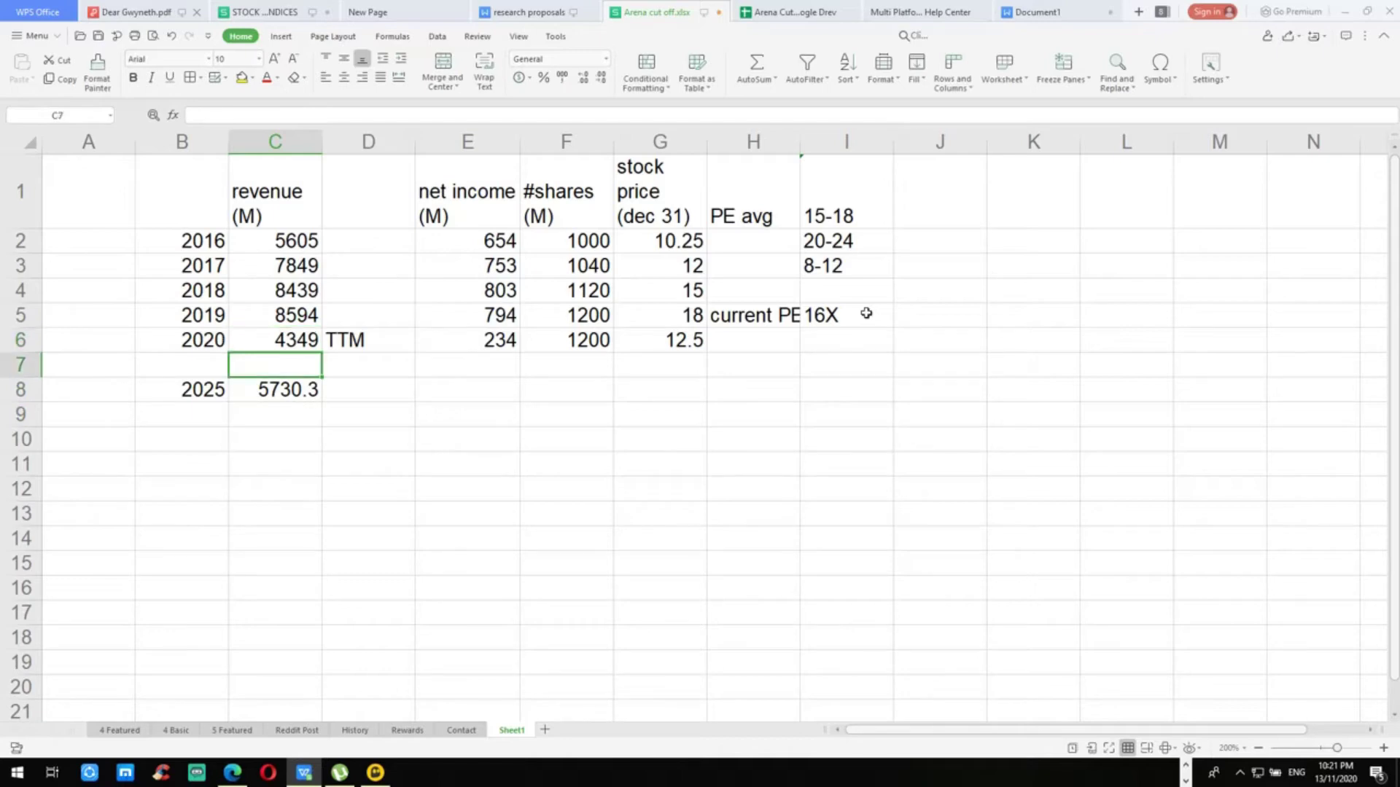
key(Up)
key(Down)
key(Up)
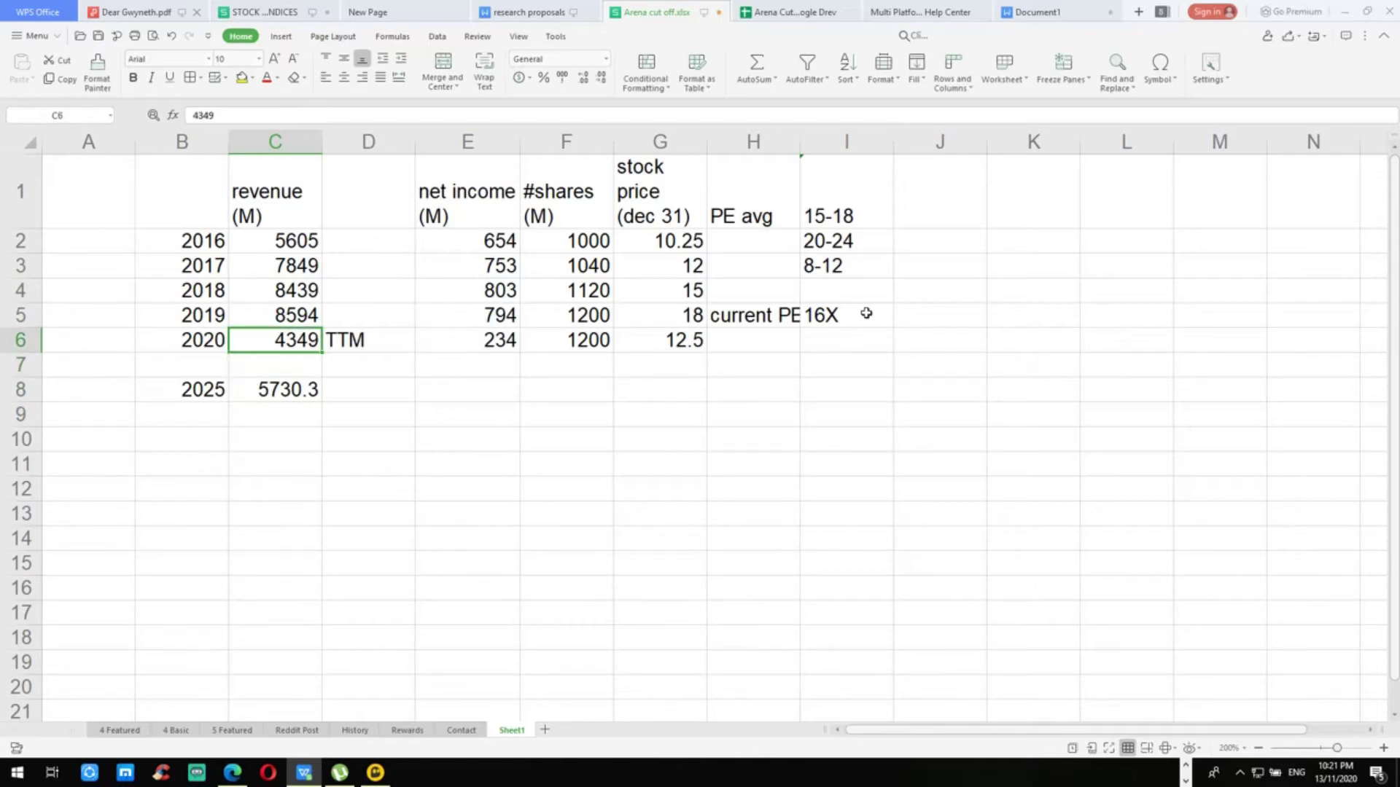
key(Down)
key(Up)
key(Down)
key(Up)
key(Up)
key(Up)
key(Down)
key(Down)
key(Up)
key(Up)
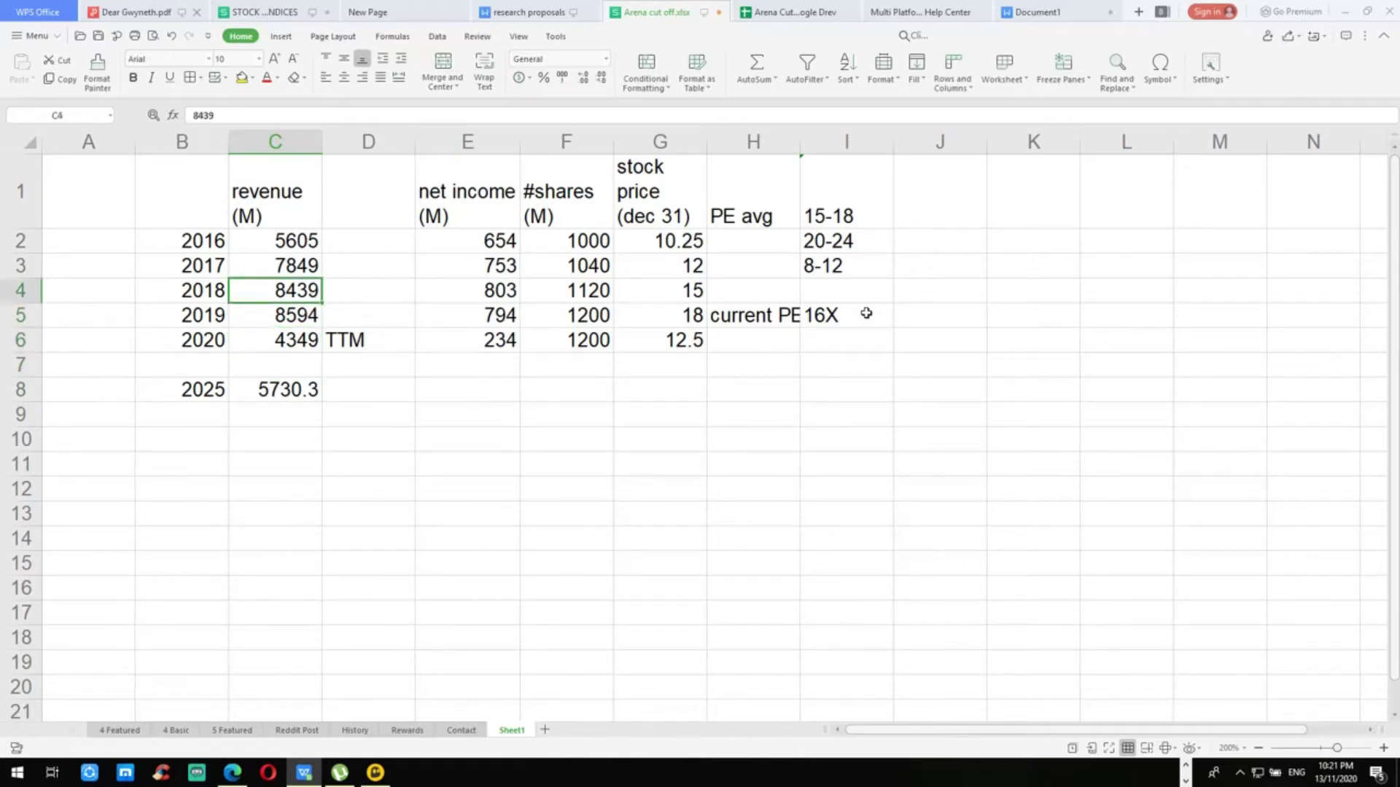
key(Up)
key(Down)
key(Down)
key(Down)
key(Down)
key(Down)
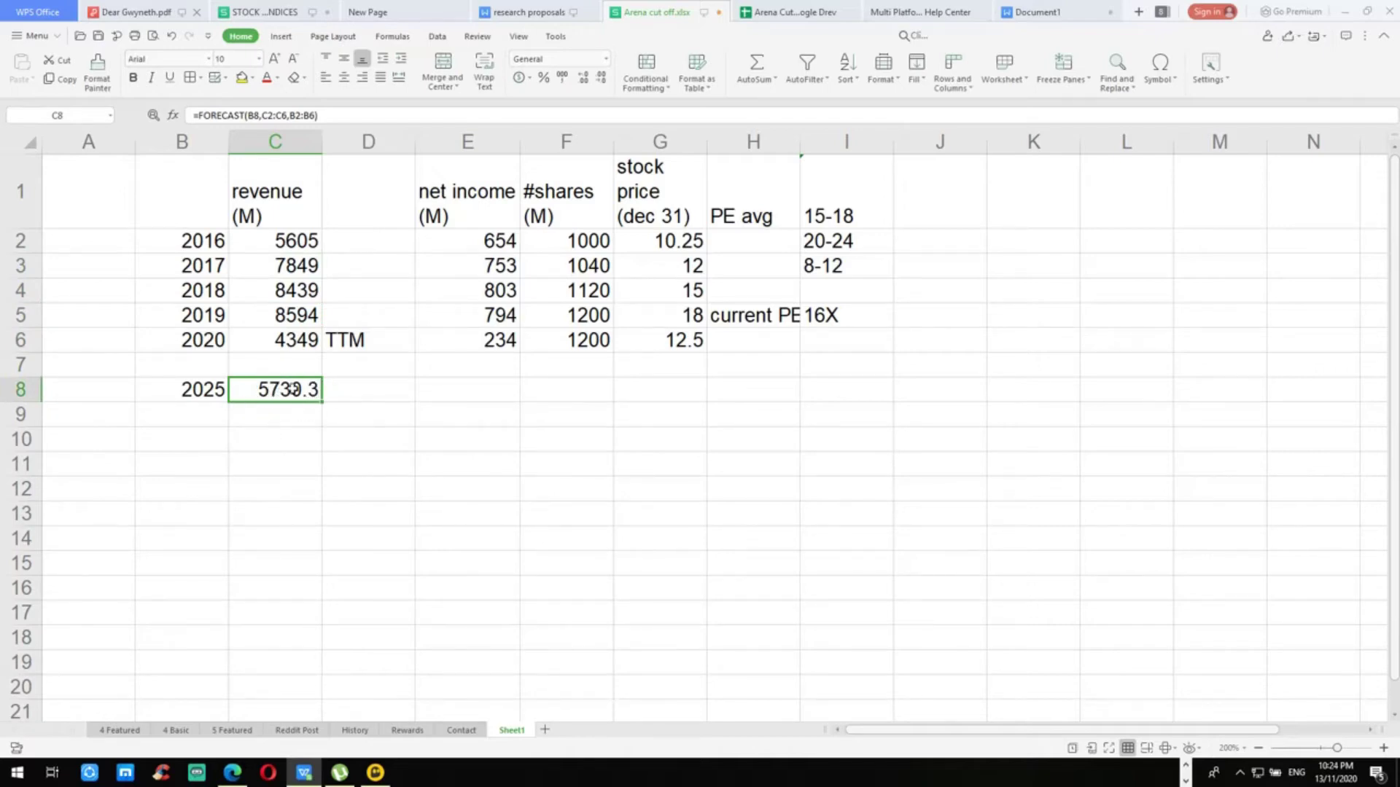
Step: Copy the C8 revenue forecast formula into E8
click(437, 238)
click(289, 397)
key(ctrl+c)
click(442, 391)
key(ctrl+v)
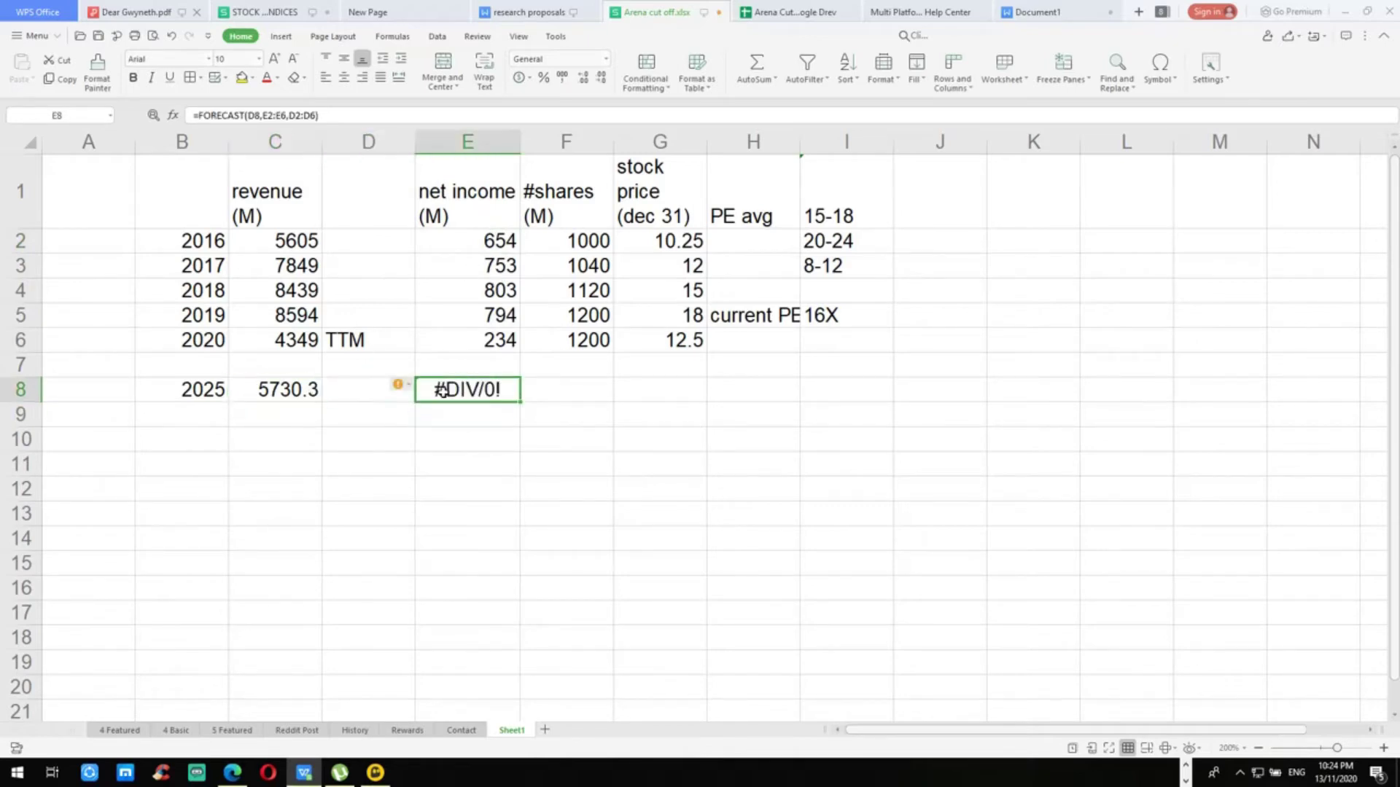
Step: Correct the pasted references so E8 reads =FORECAST(B8,E2:E6,B2:B6), giving 88.3
double_click(442, 391)
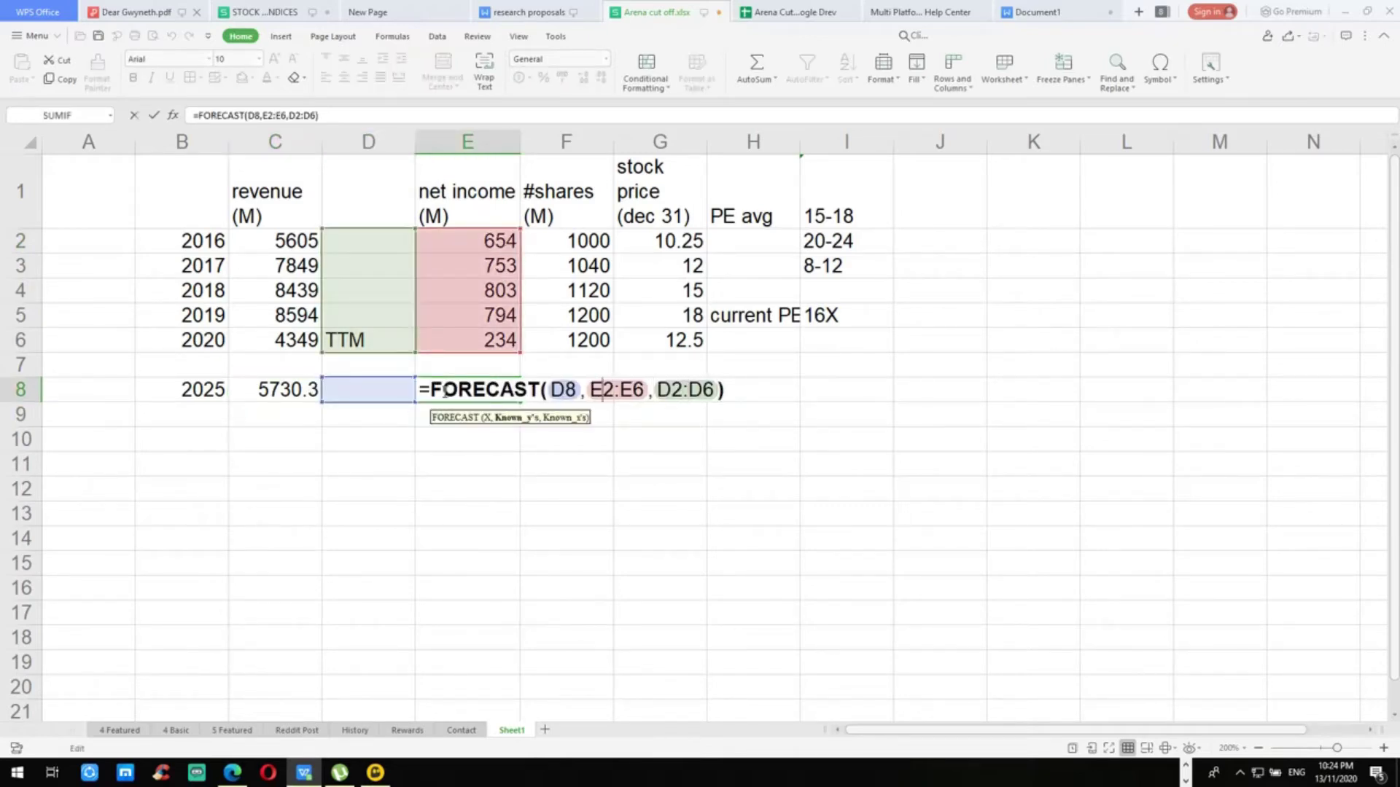
key(Right)
key(shift+Left)
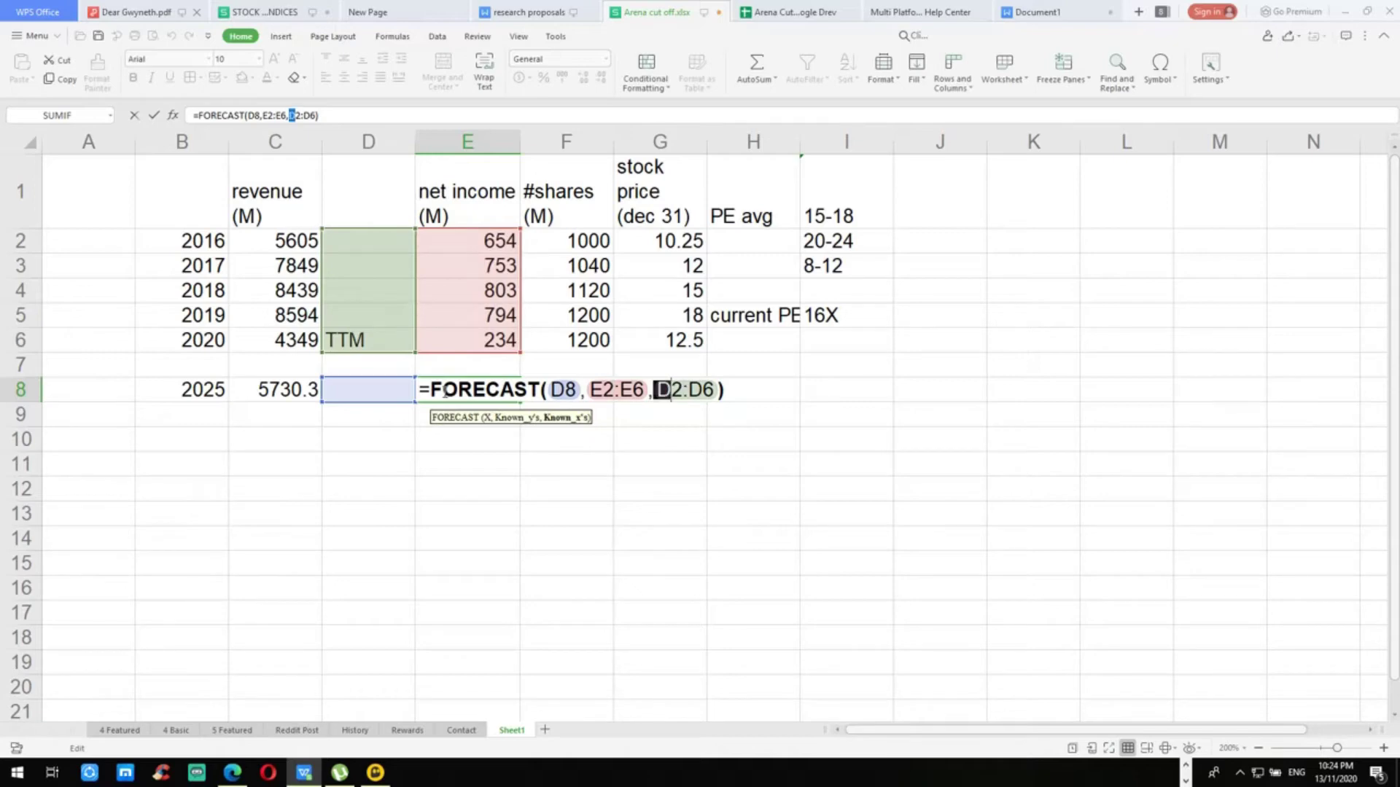
text(b)
key(Right)
key(Right)
key(shift+Right)
text(b)
key(Return)
key(F2)
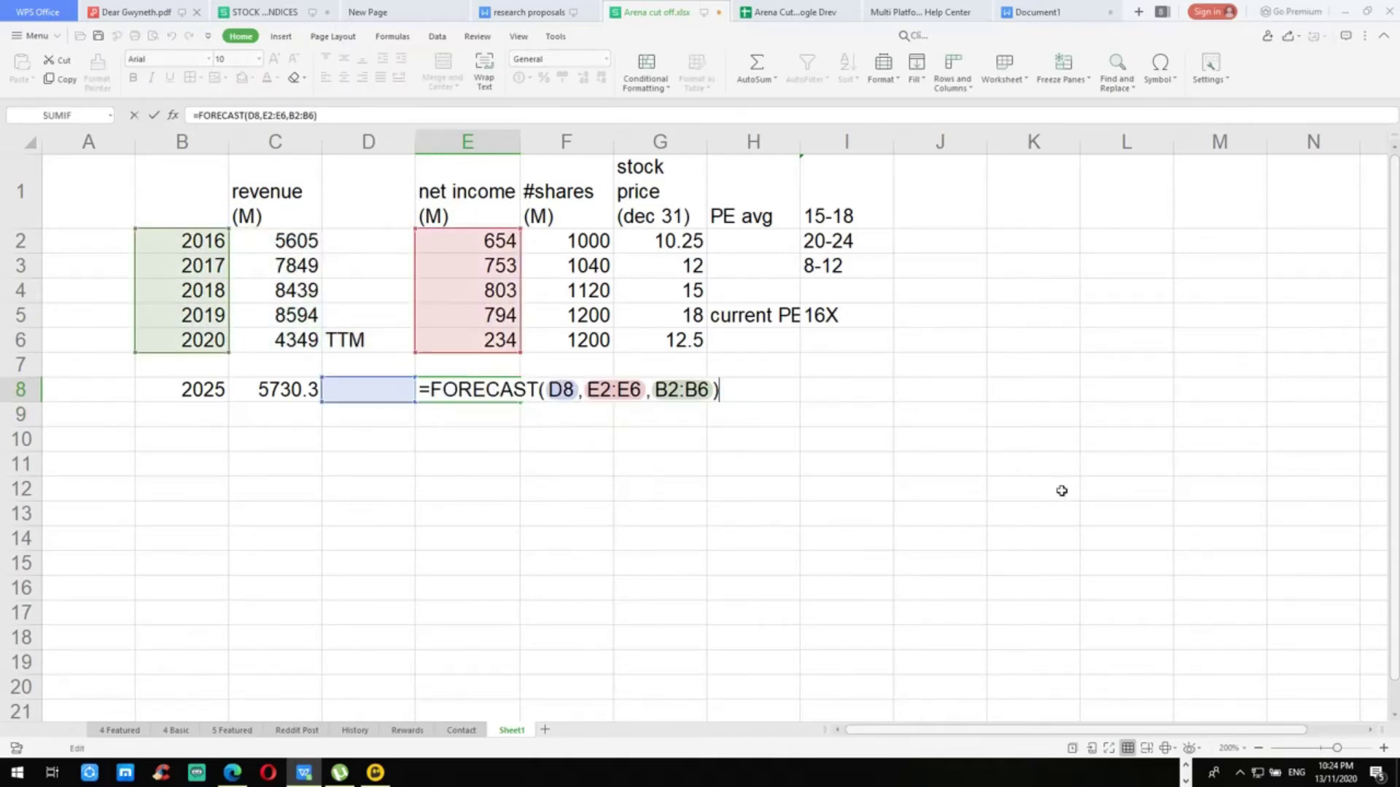
key(Left)
key(Left)
key(Left)
key(Left)
key(Left)
key(Left)
key(Left)
key(Left)
key(Left)
key(Left)
key(Left)
key(Left)
key(Left)
key(Left)
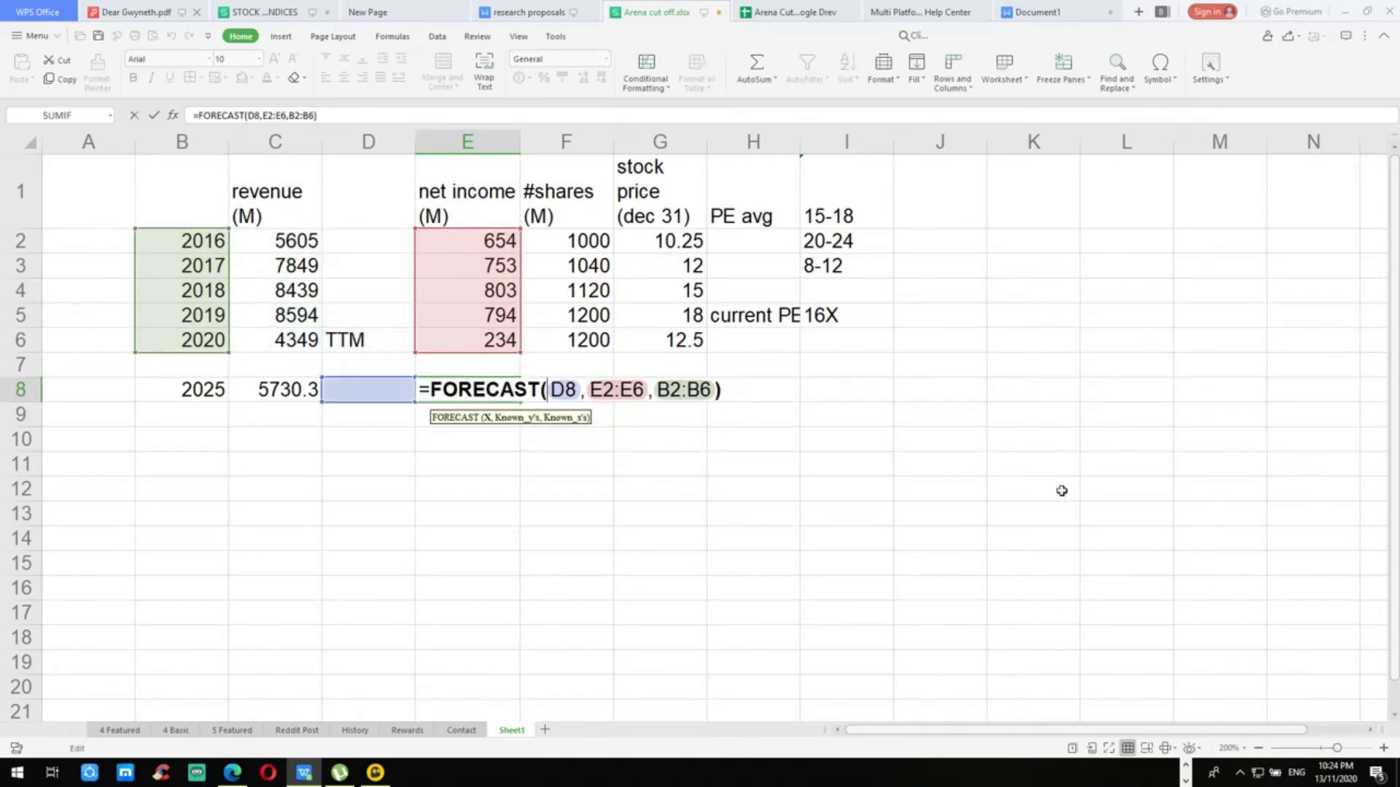
key(shift+Left)
text(b)
key(Return)
Step: Check the 88.3 net income forecast against the 2016–2020 net income figures
key(Up)
key(F2)
key(Return)
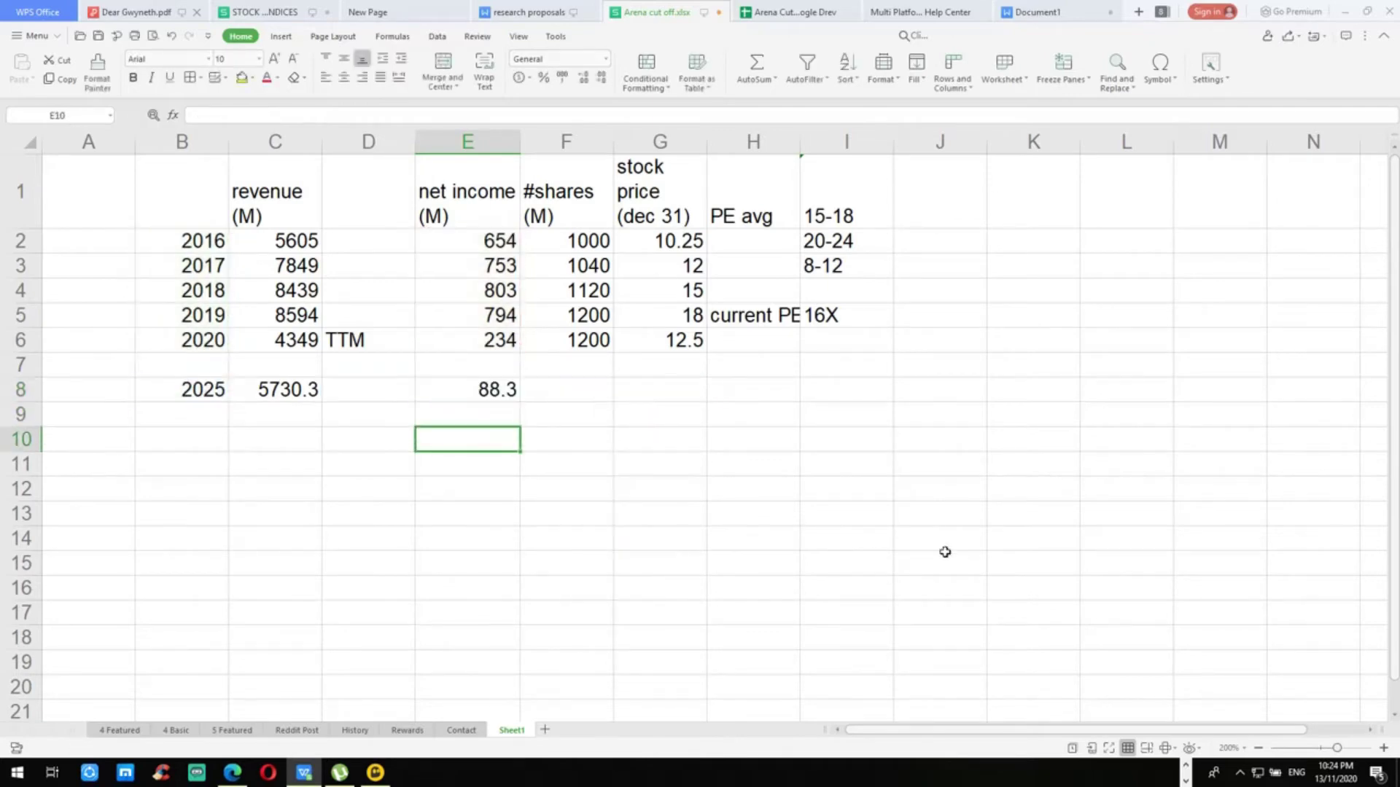
key(Up)
key(Up)
key(Up)
key(Up)
key(Up)
key(Up)
key(Up)
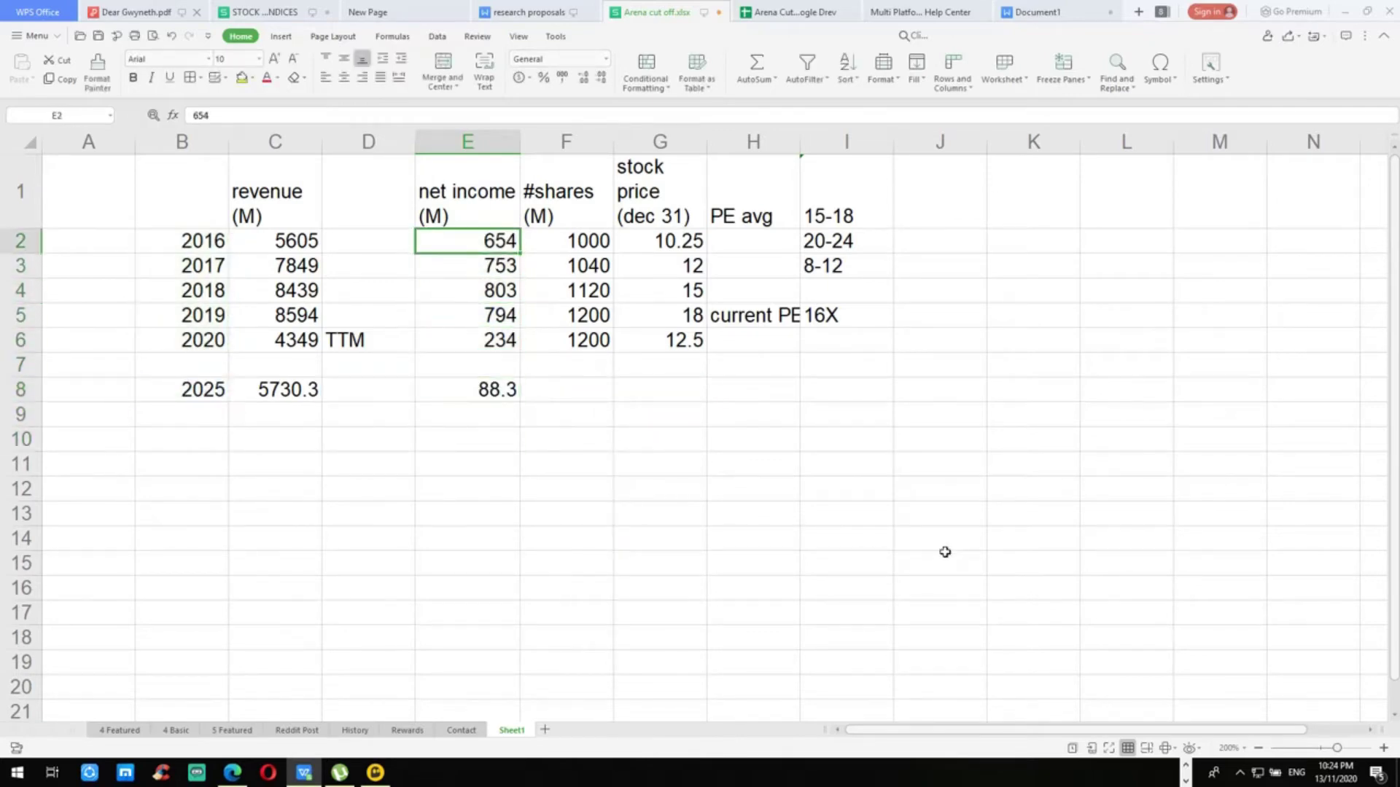
key(Down)
key(Down)
key(Down)
key(Down)
key(Down)
key(Down)
key(Down)
key(Down)
key(Up)
key(Up)
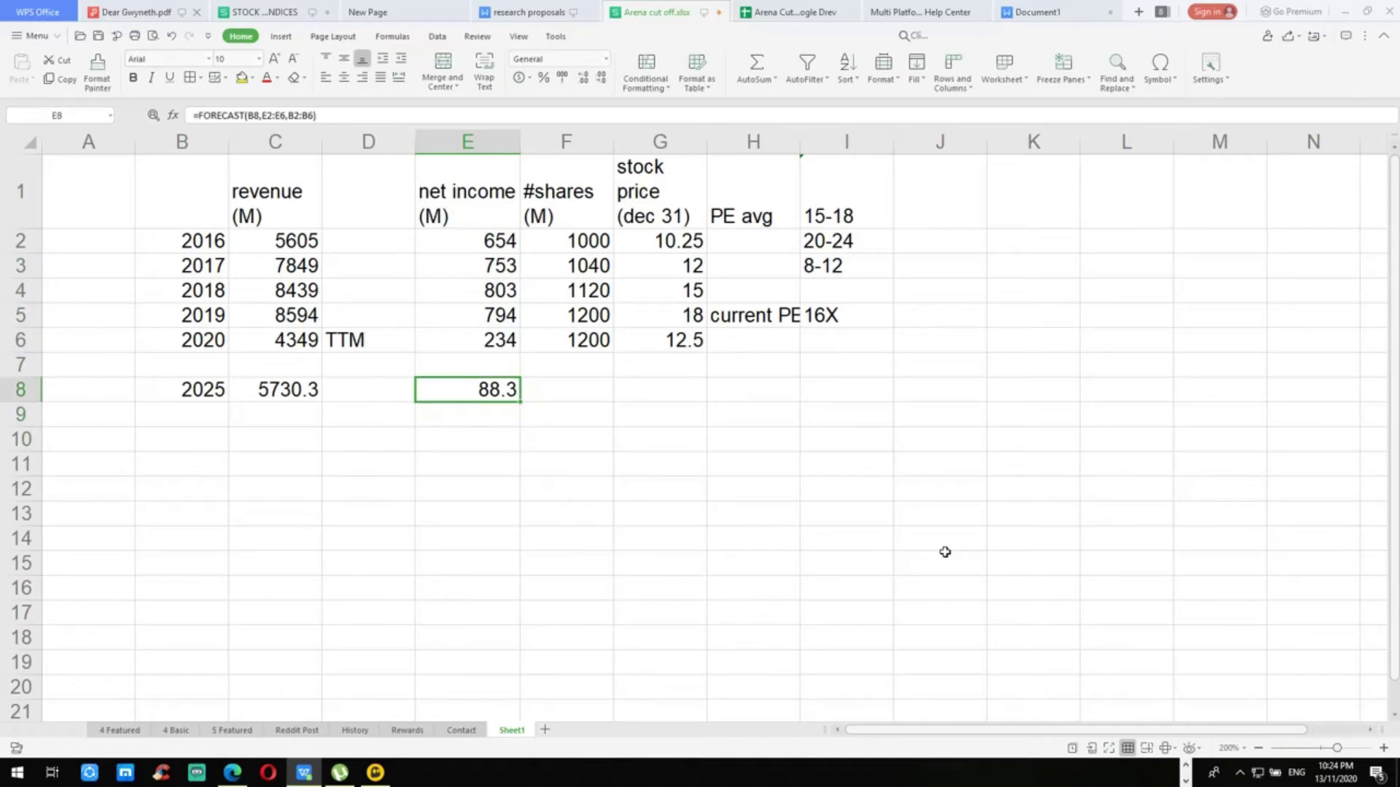
key(Down)
key(Down)
key(Up)
key(Up)
key(Up)
key(Down)
key(Down)
key(Down)
key(Up)
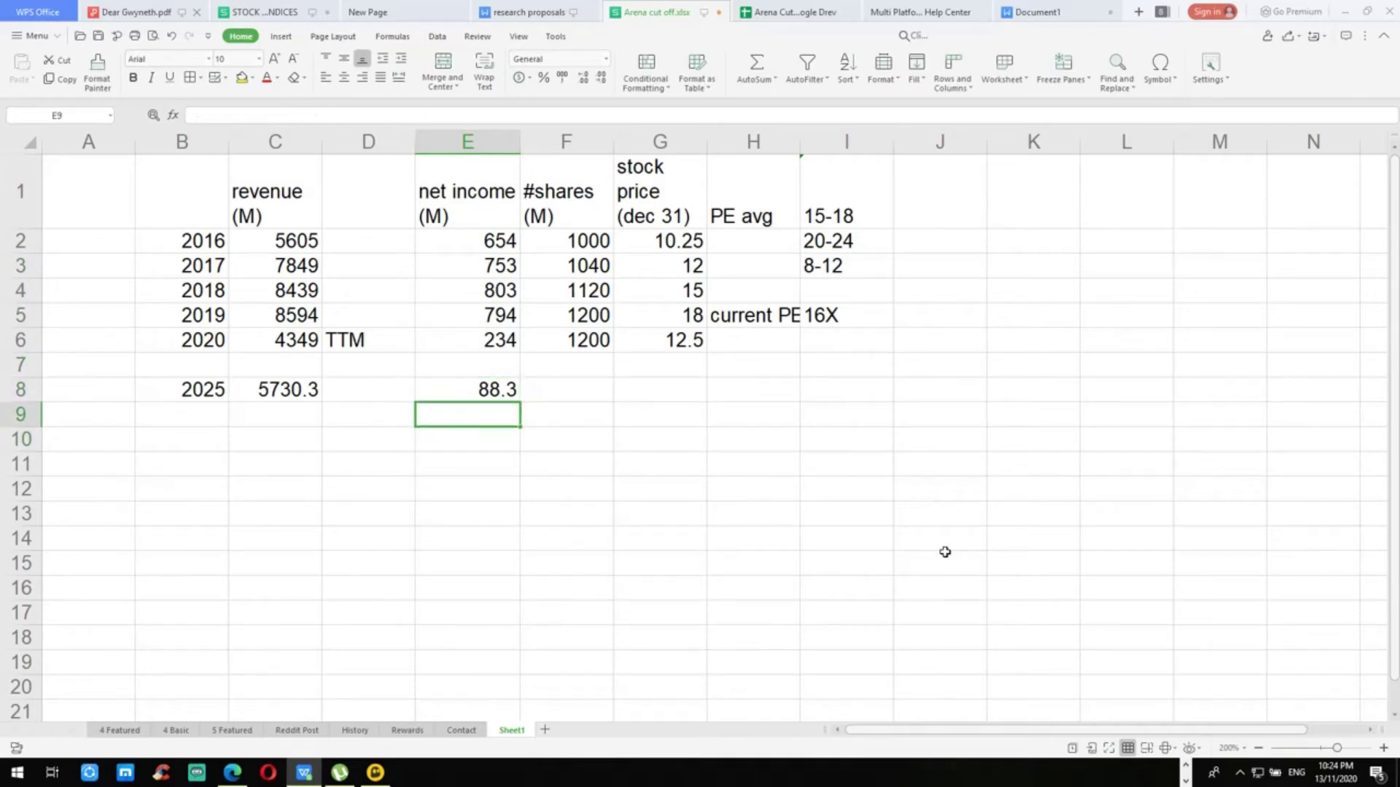
key(Up)
key(Up)
key(Up)
key(Up)
key(Up)
key(Up)
key(Up)
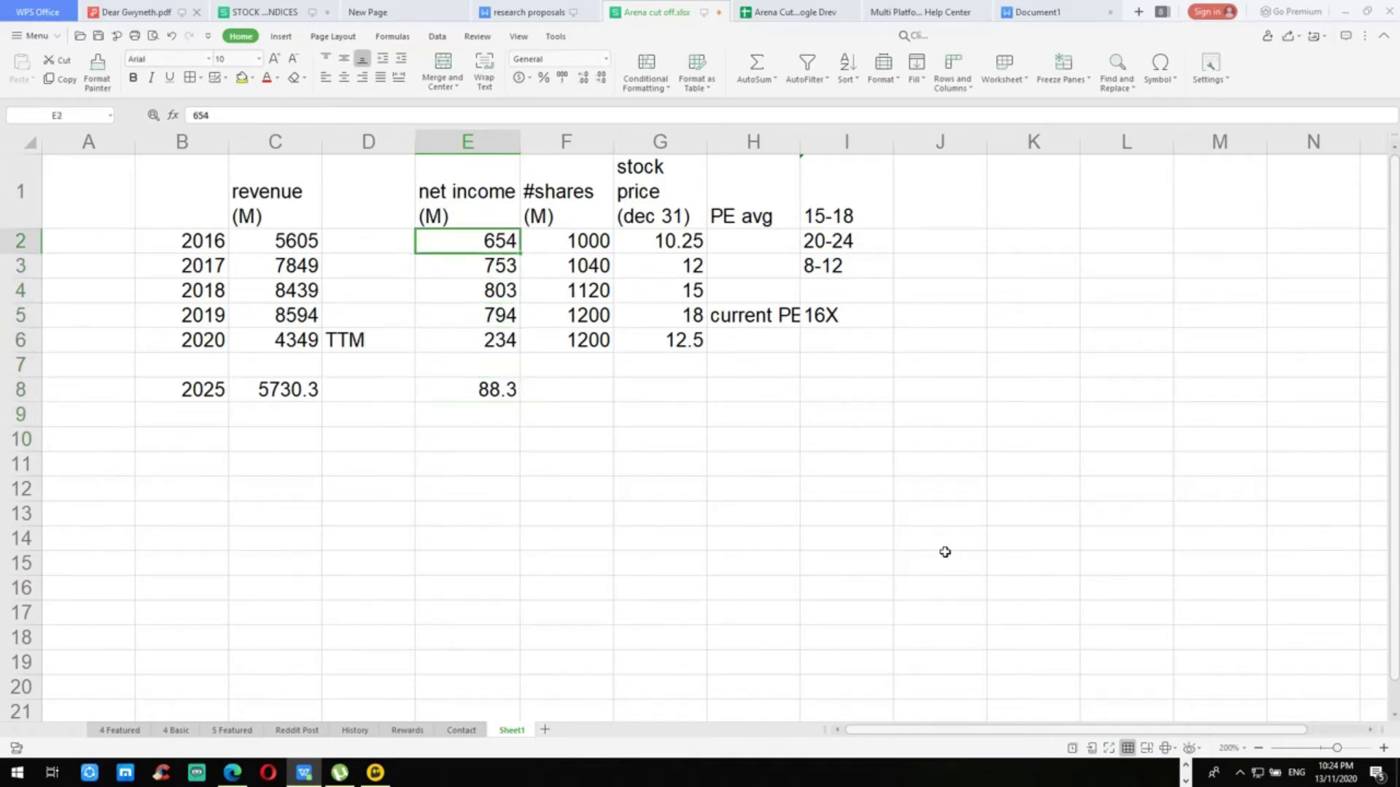
key(Down)
key(Down)
key(Down)
key(Down)
key(Down)
key(Down)
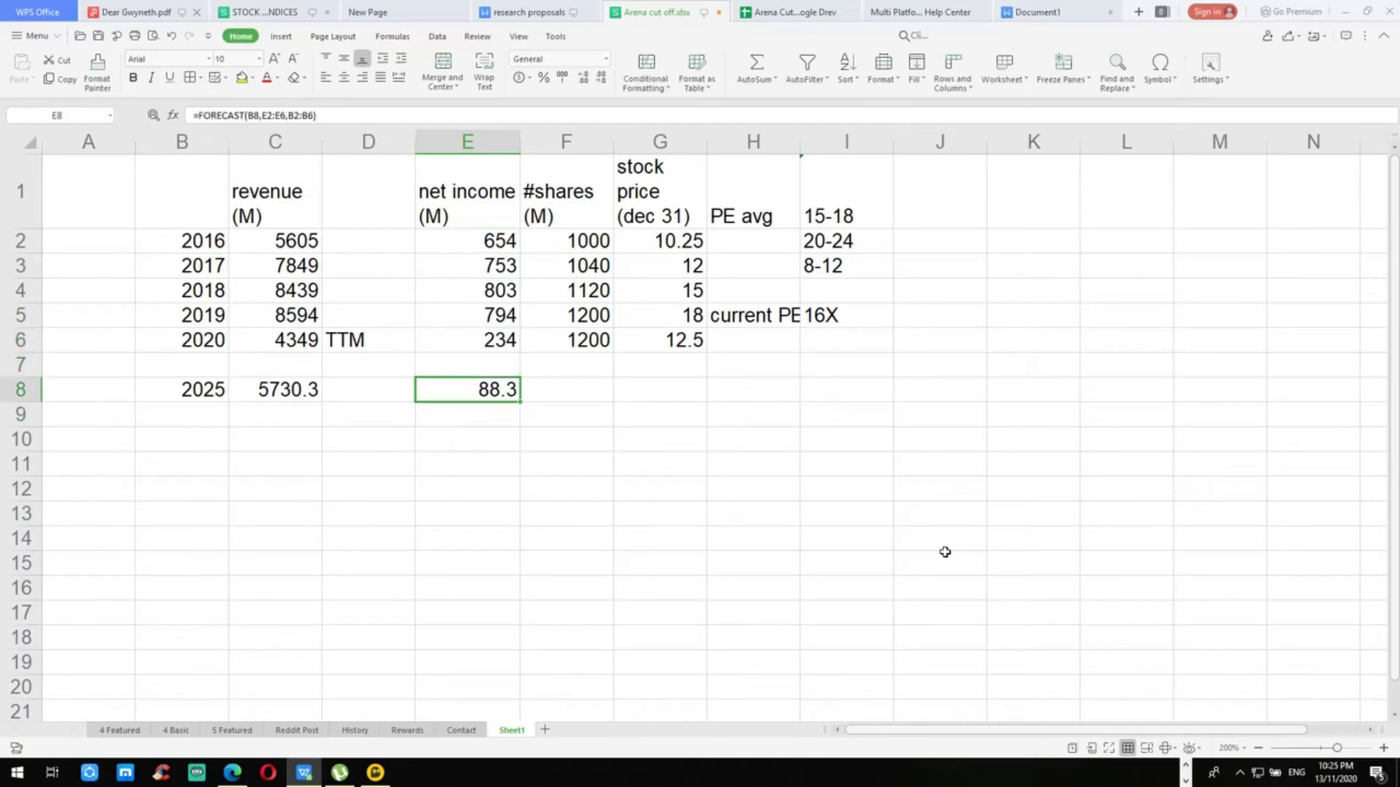
key(Down)
key(Up)
key(Left)
key(Left)
key(Right)
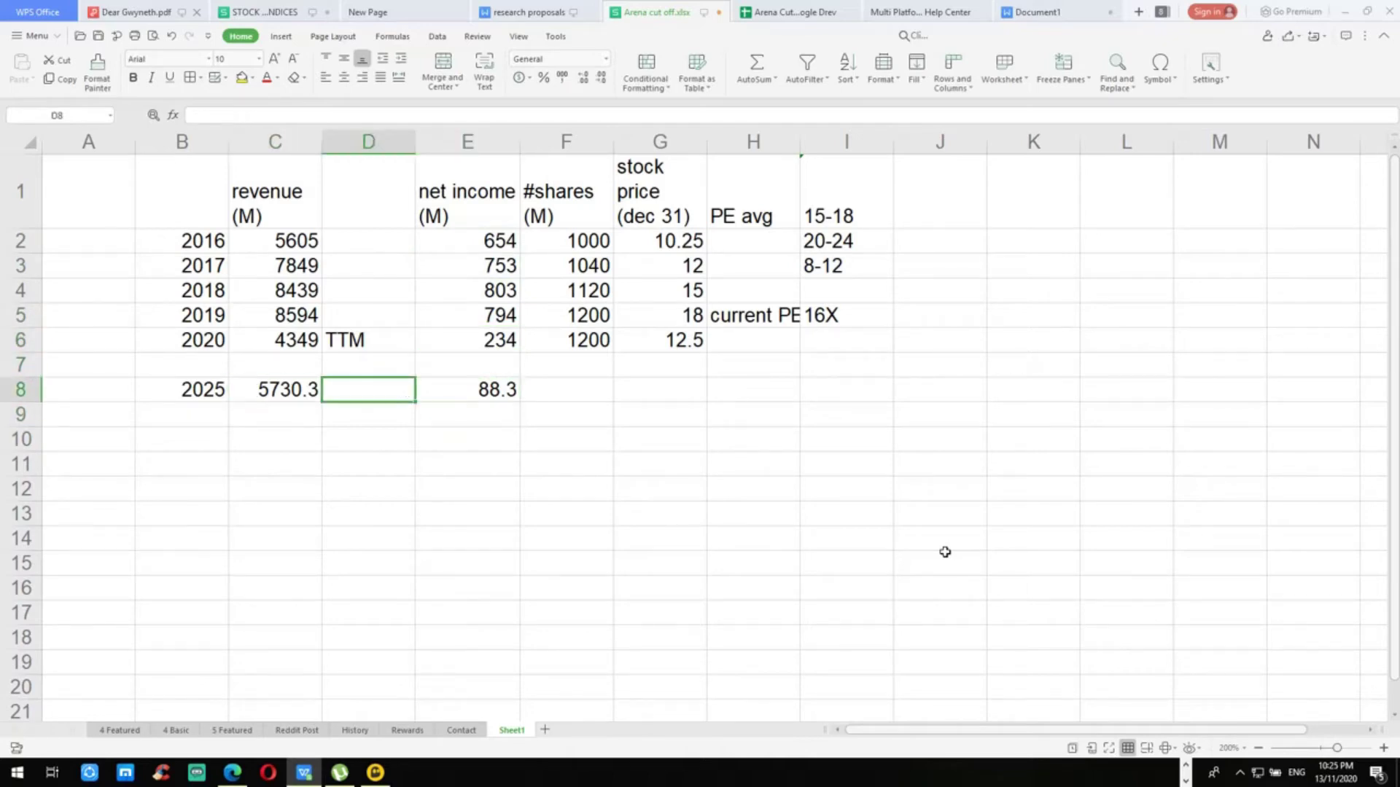
key(Right)
key(Up)
key(Up)
key(Up)
key(Up)
key(Up)
key(Up)
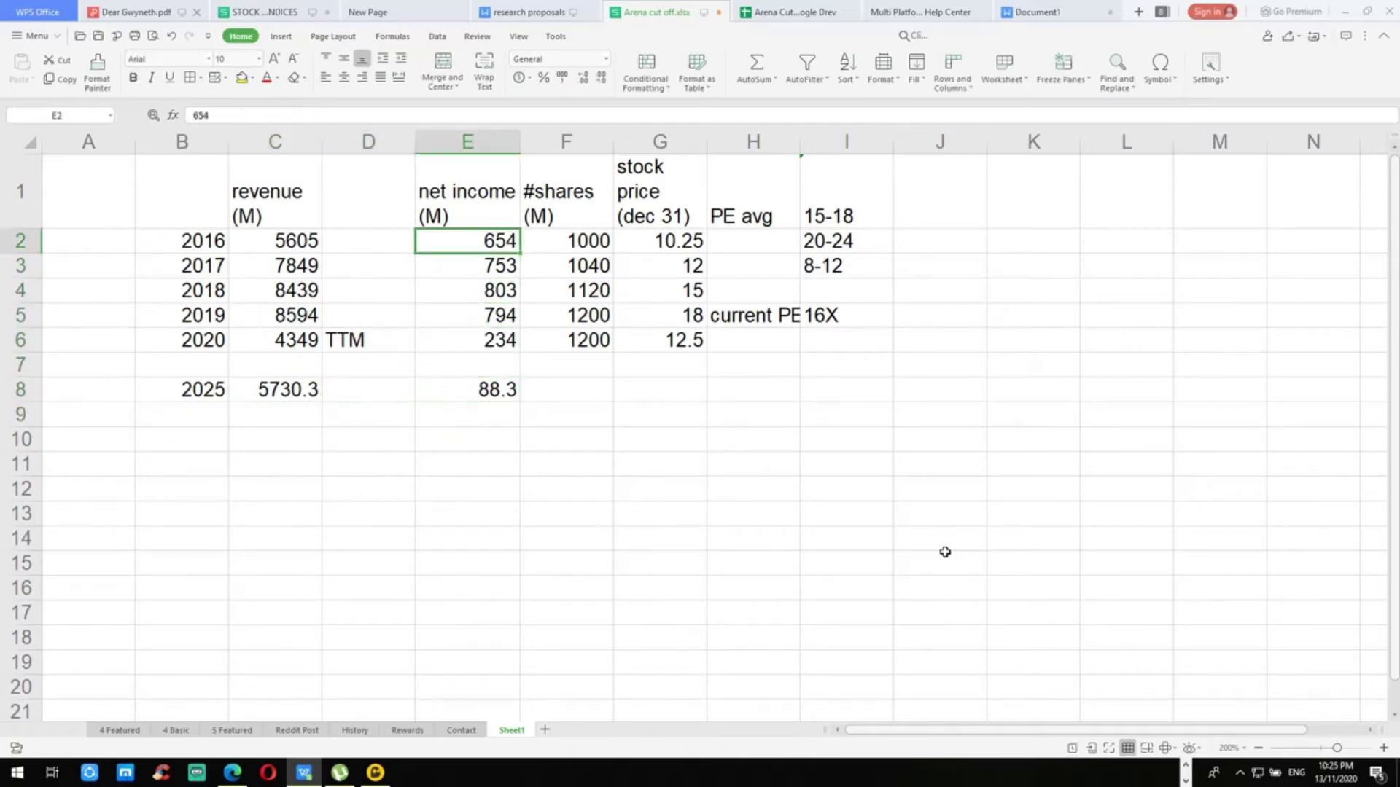
key(Down)
key(Down)
key(Down)
key(Down)
key(Down)
key(Down)
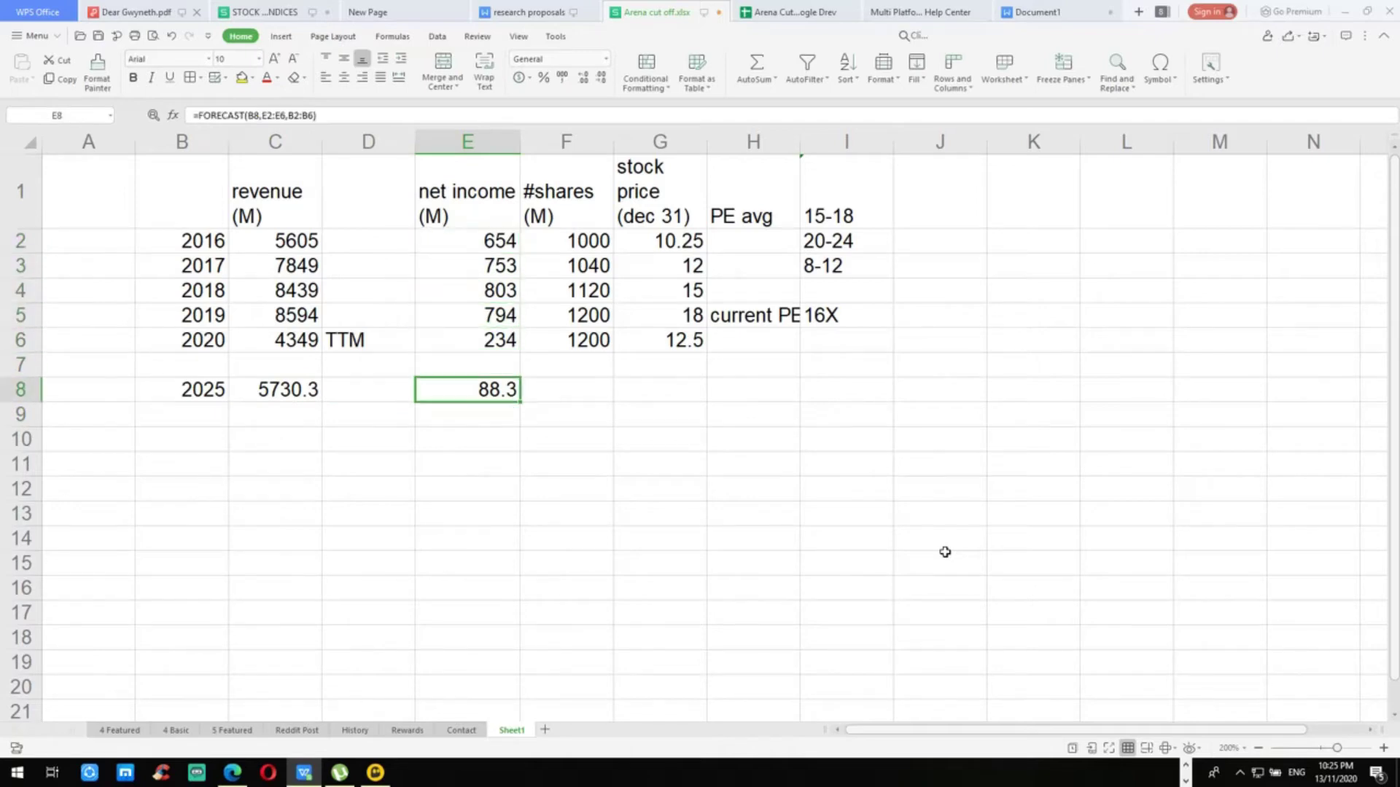
key(Left)
key(Left)
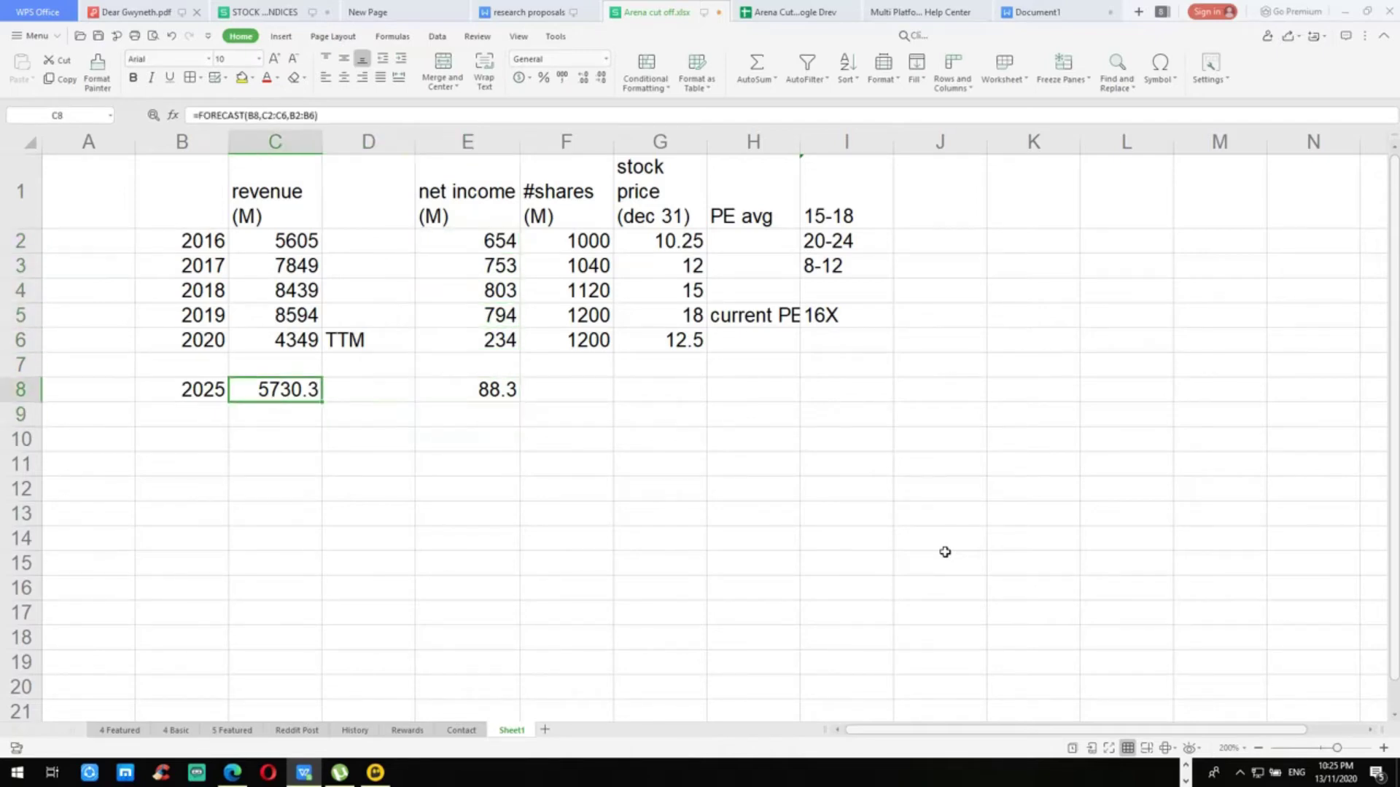
key(Right)
key(Right)
key(Right)
key(Left)
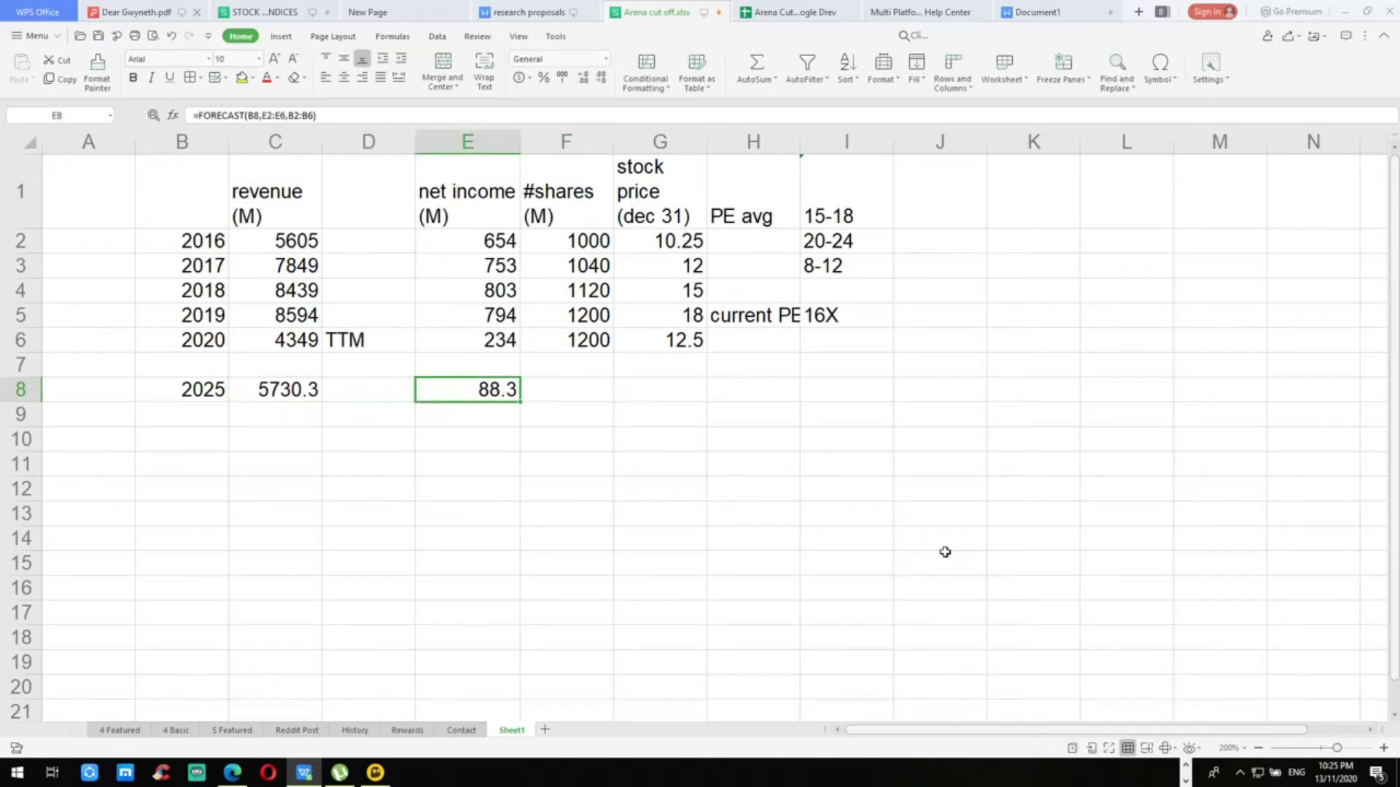
key(Right)
key(Down)
key(Left)
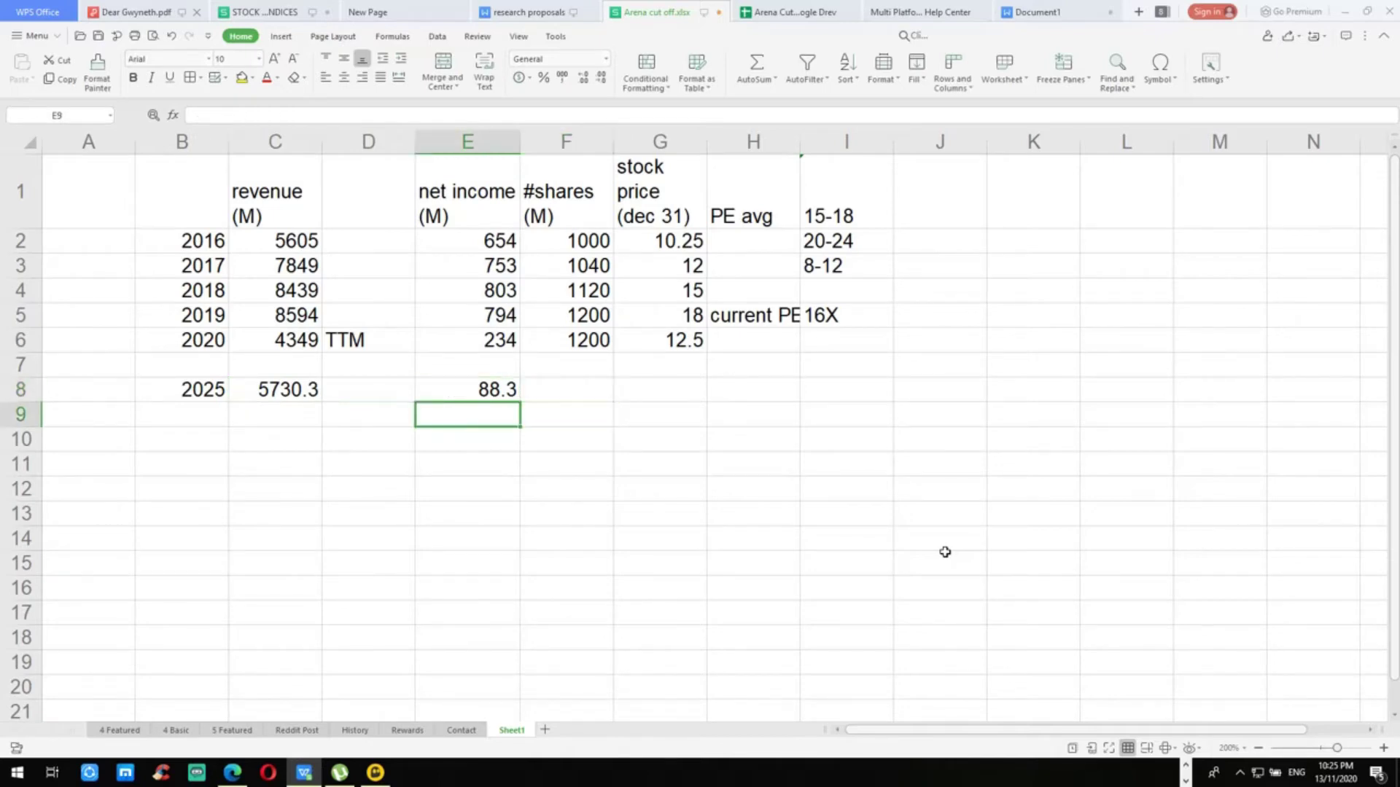
key(Up)
key(Up)
key(Up)
key(Up)
key(Up)
key(Down)
key(Down)
key(Down)
key(Down)
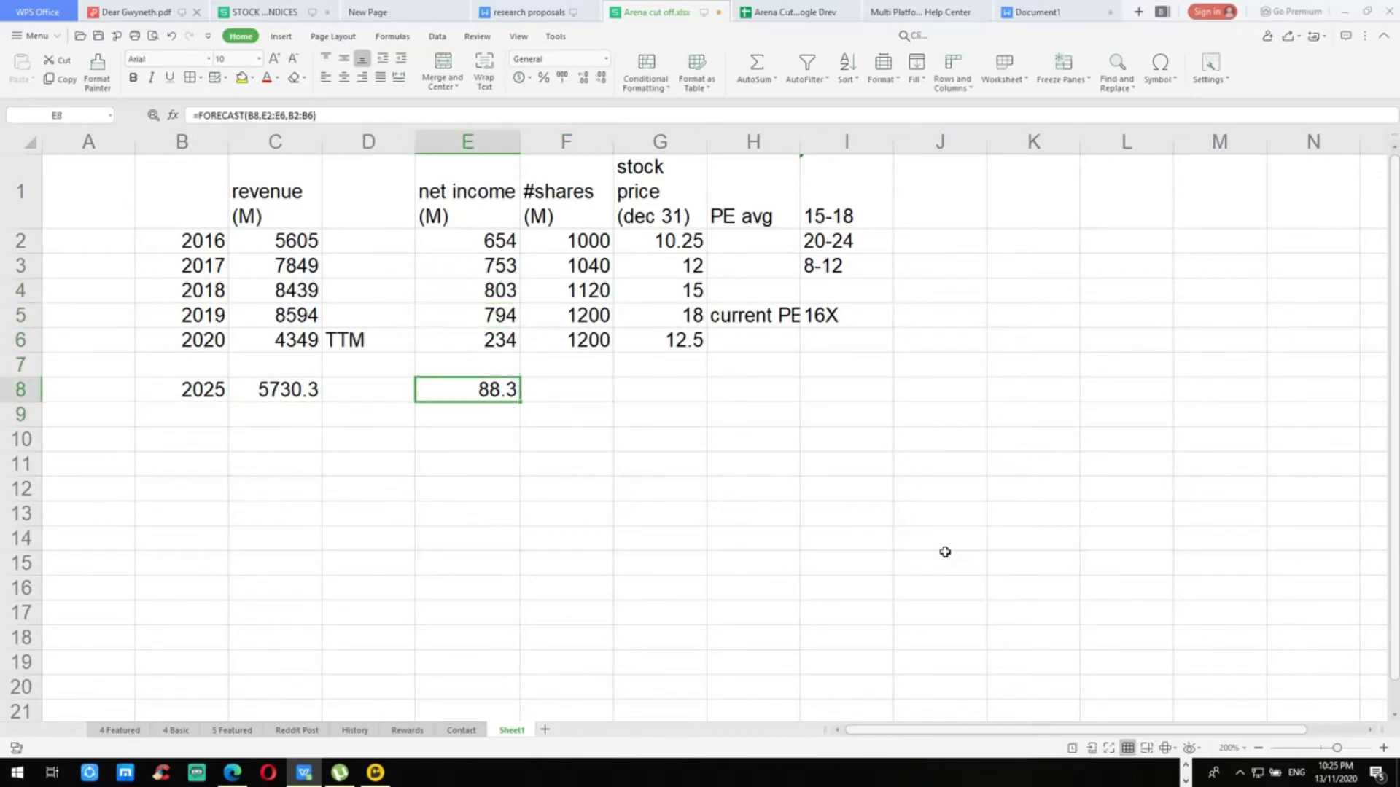
key(Down)
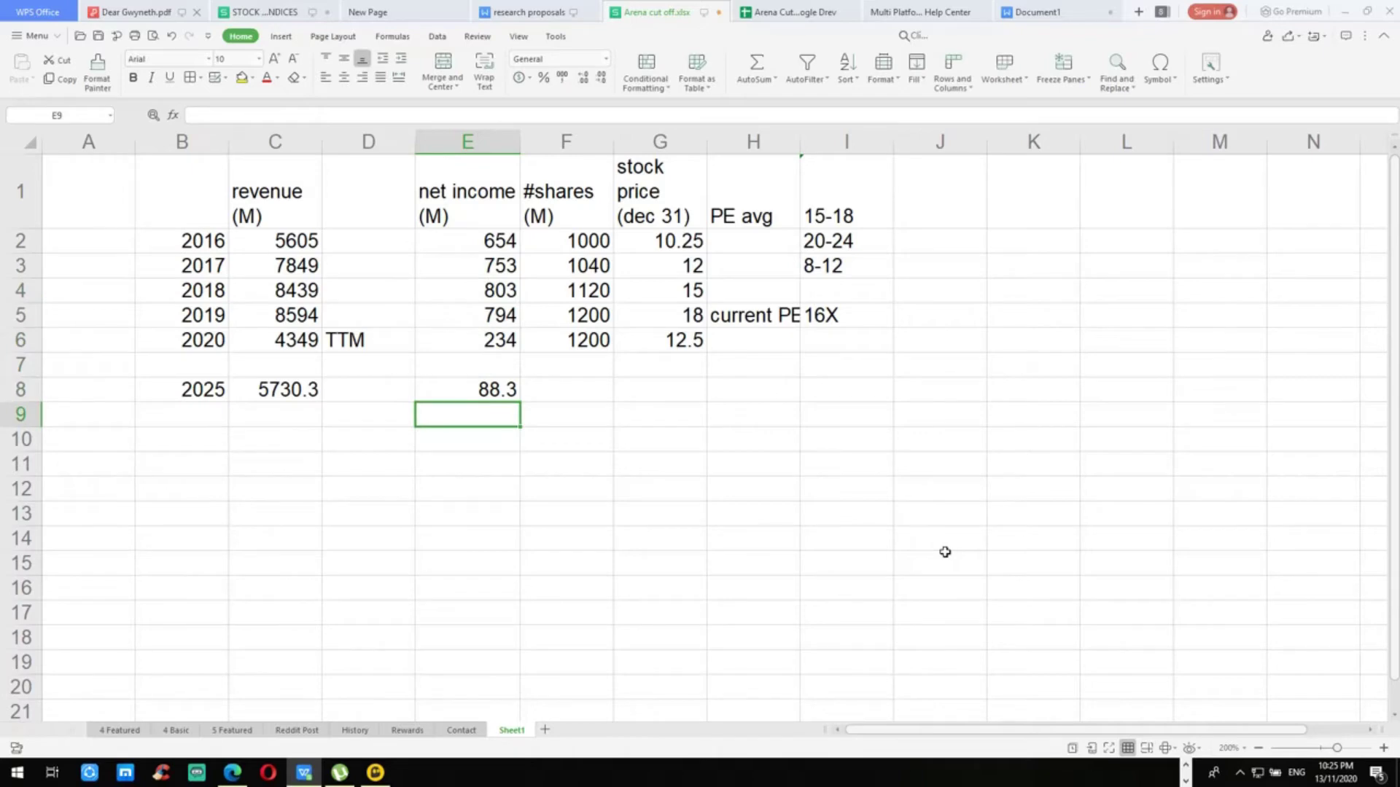
key(Up)
Step: Insert a new column F before #shares with the header NPM
right_click(548, 142)
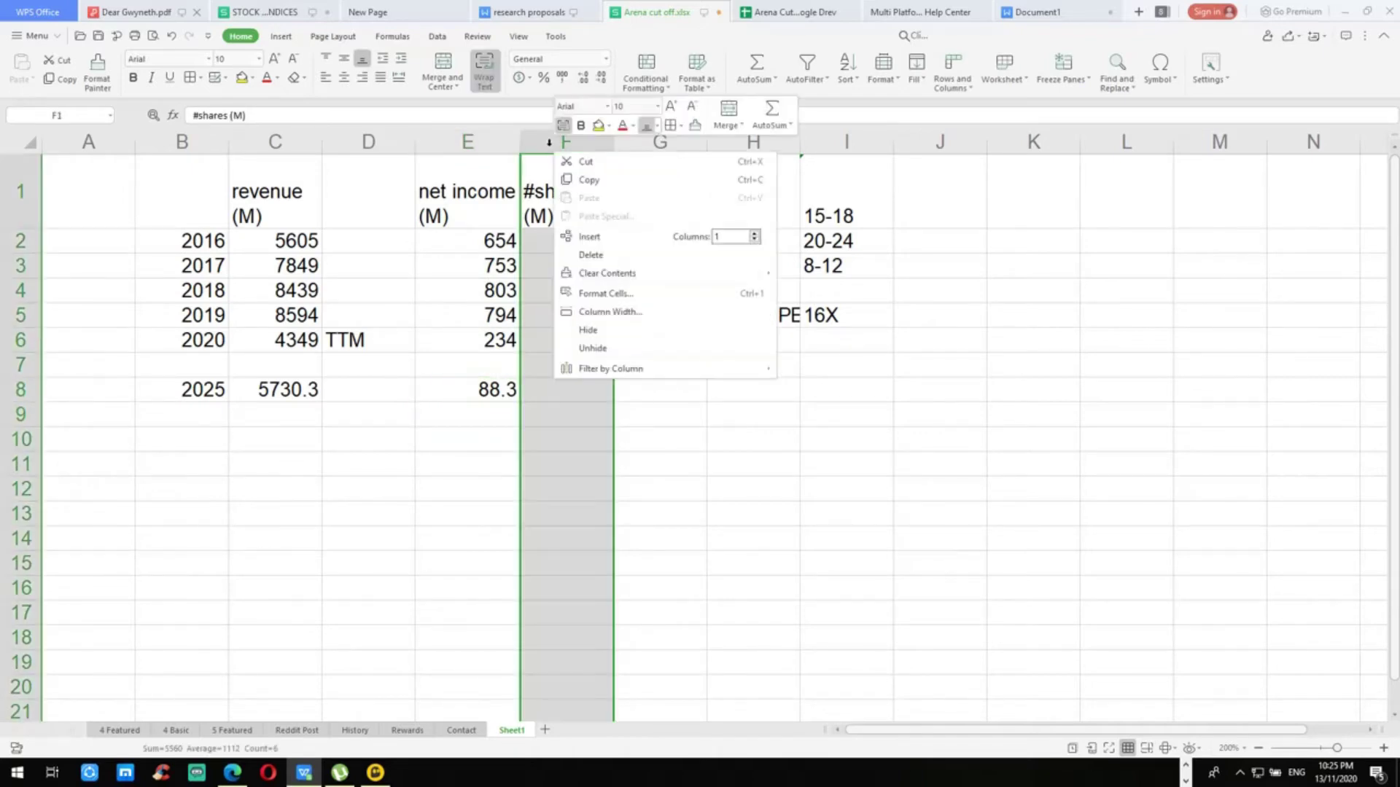
click(590, 237)
click(573, 245)
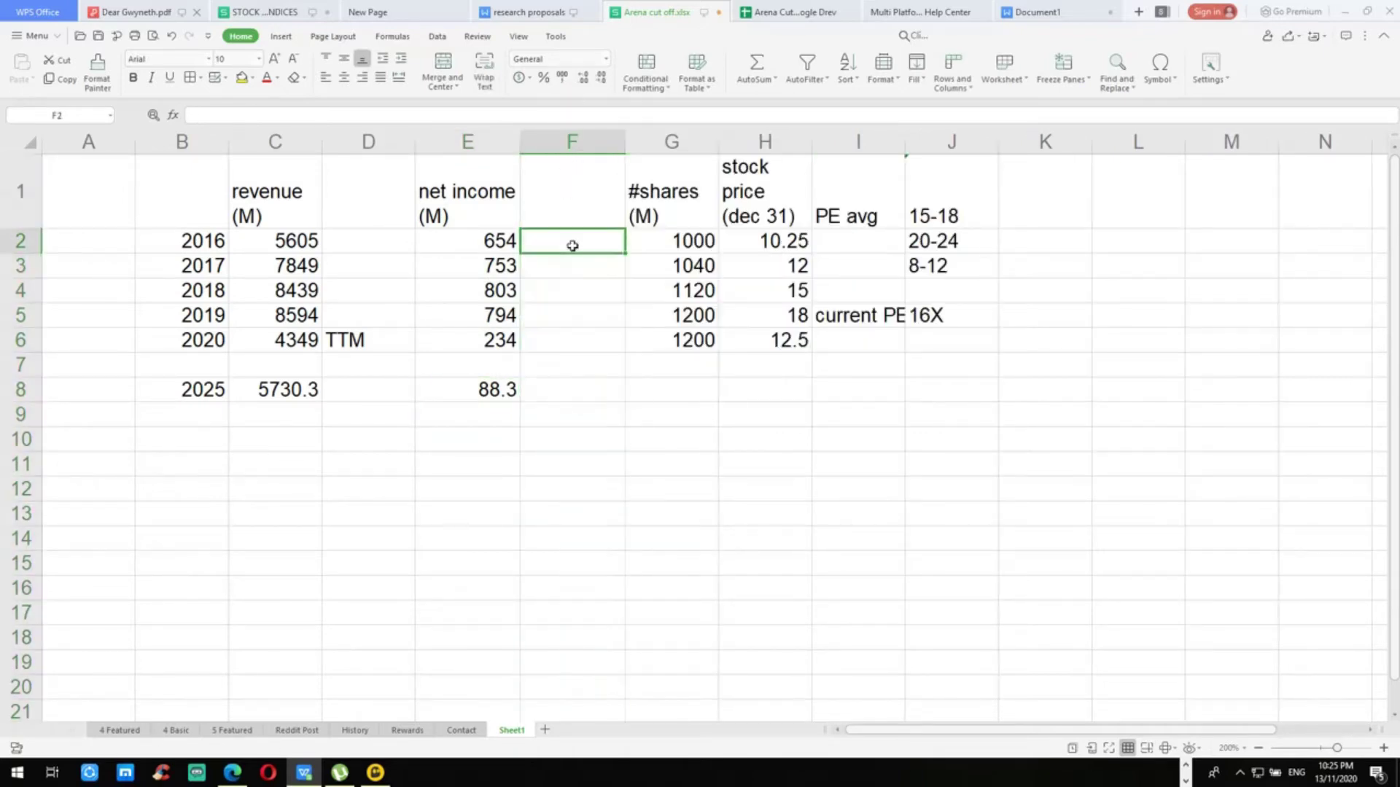
click(547, 198)
text(NPM)
key(Return)
Step: Enter =E2/C2 in F2 and copy it down through F6
text(=)
key(Left)
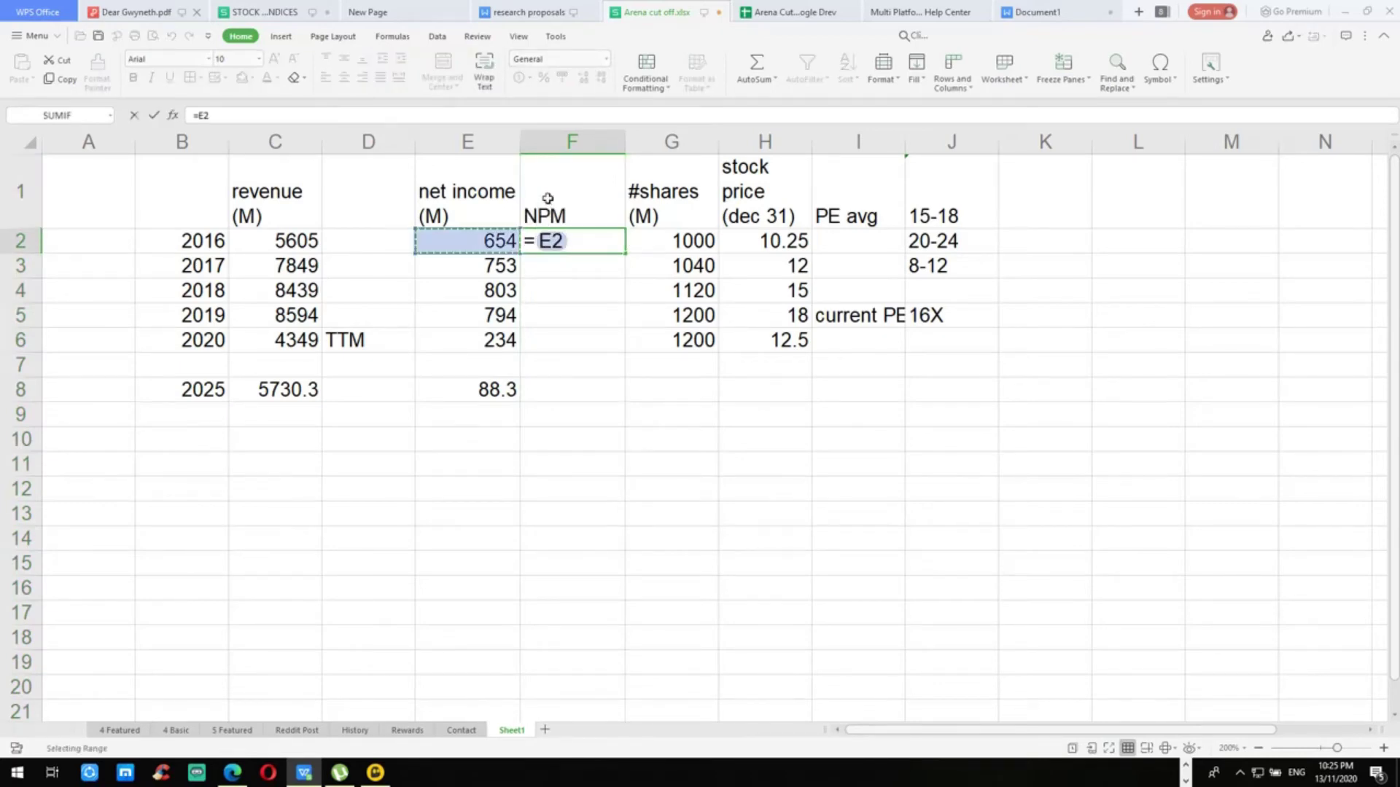
text(/)
key(Left)
key(Left)
key(Left)
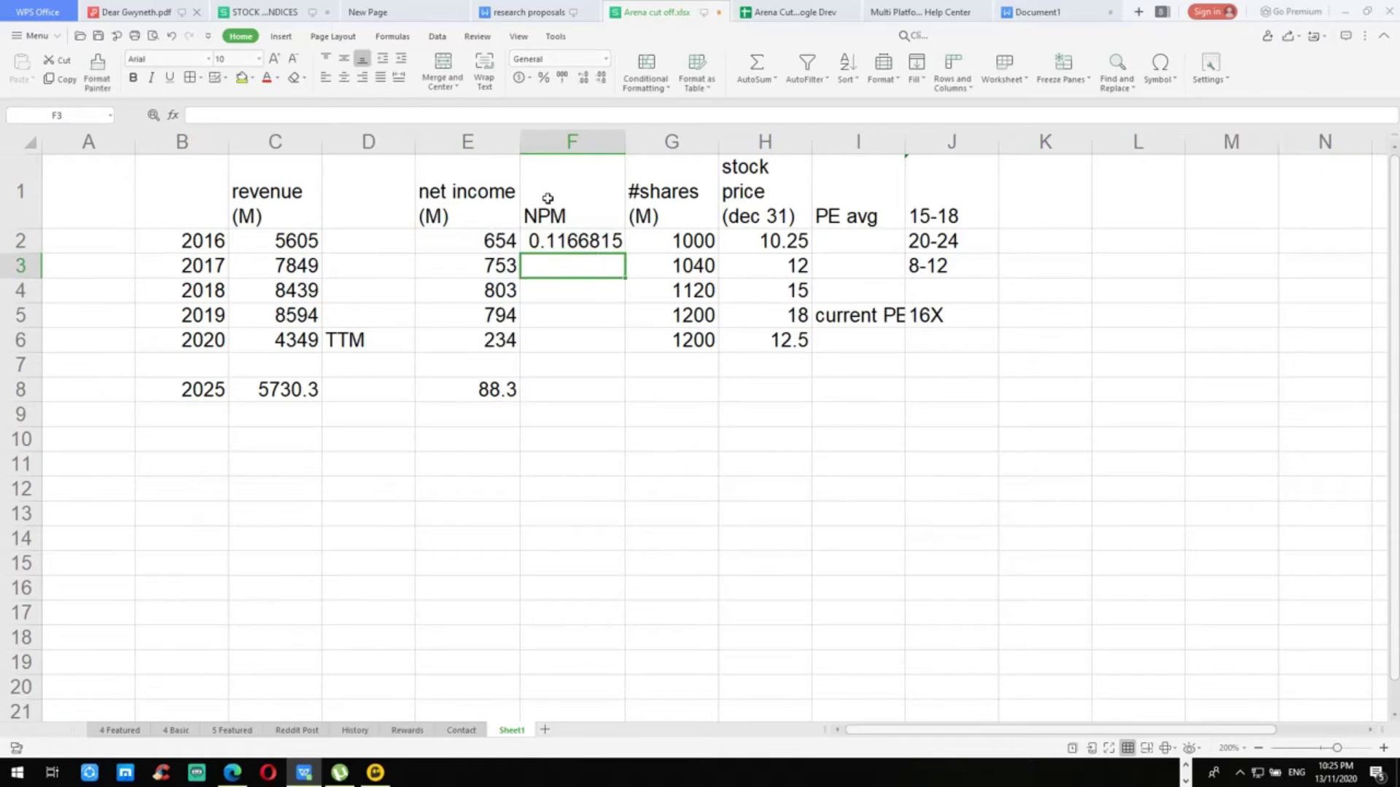
key(Up)
key(ctrl+c)
key(Down)
key(shift+Down)
key(shift+Down)
key(shift+Down)
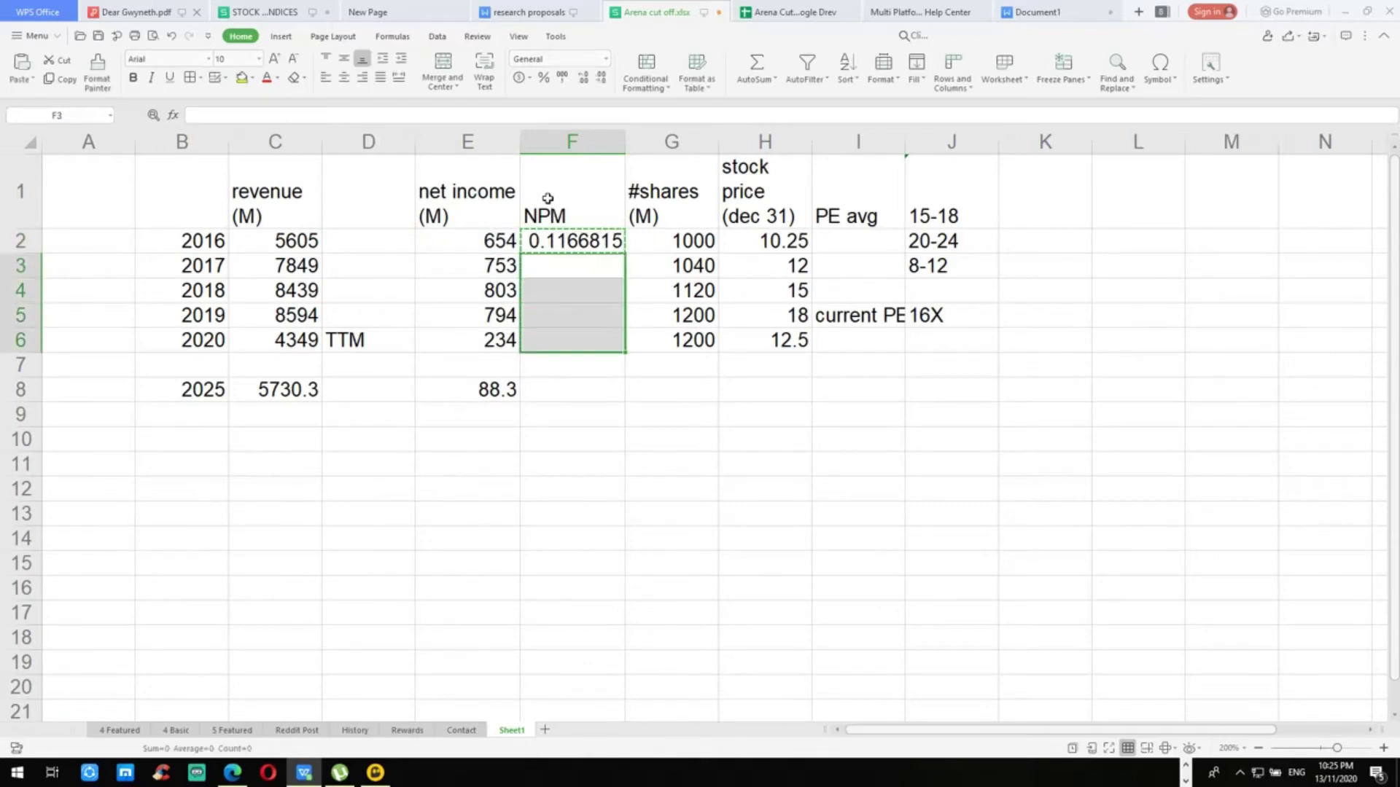
key(Return)
key(Down)
key(Down)
key(Down)
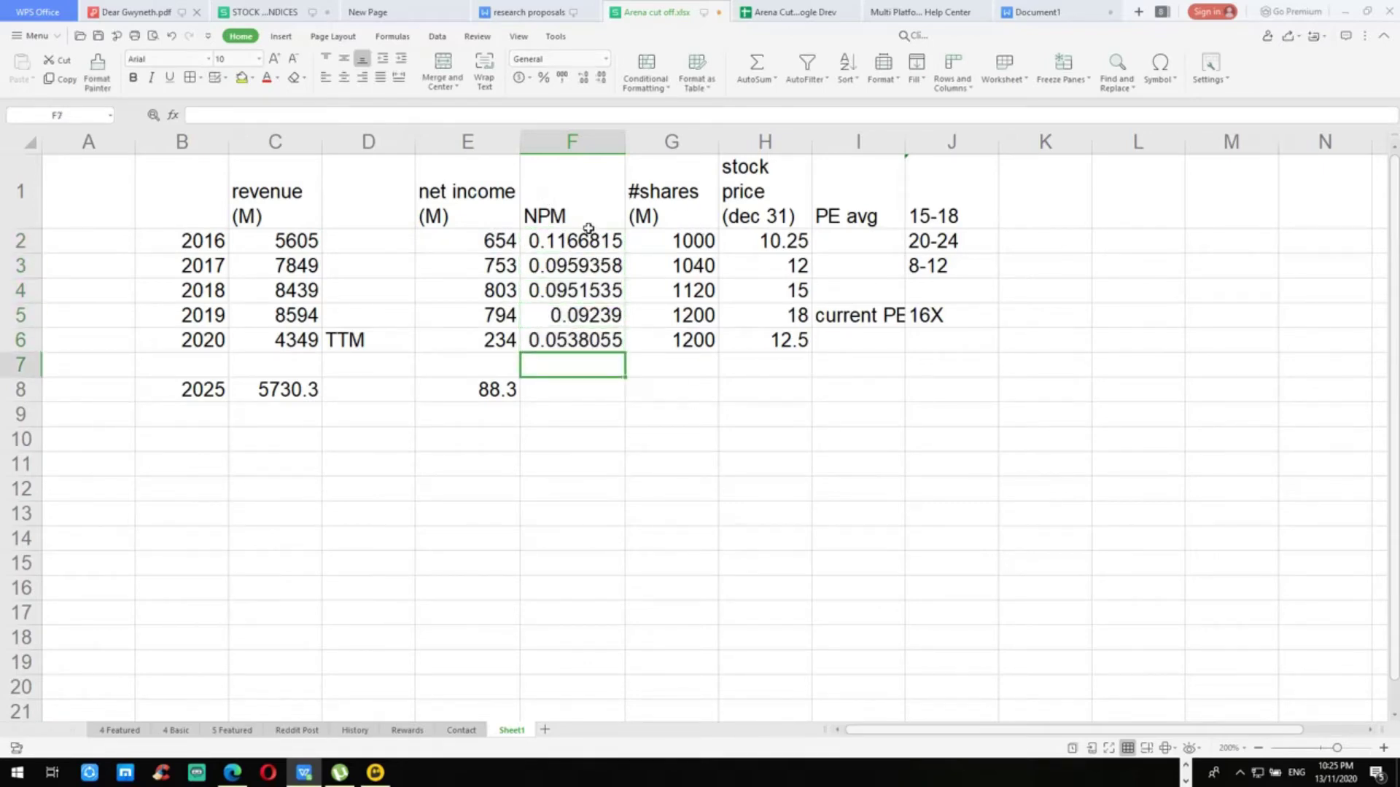
Step: Format the NPM values F2:F6 as percentages with two decimals
drag(588, 233, 577, 332)
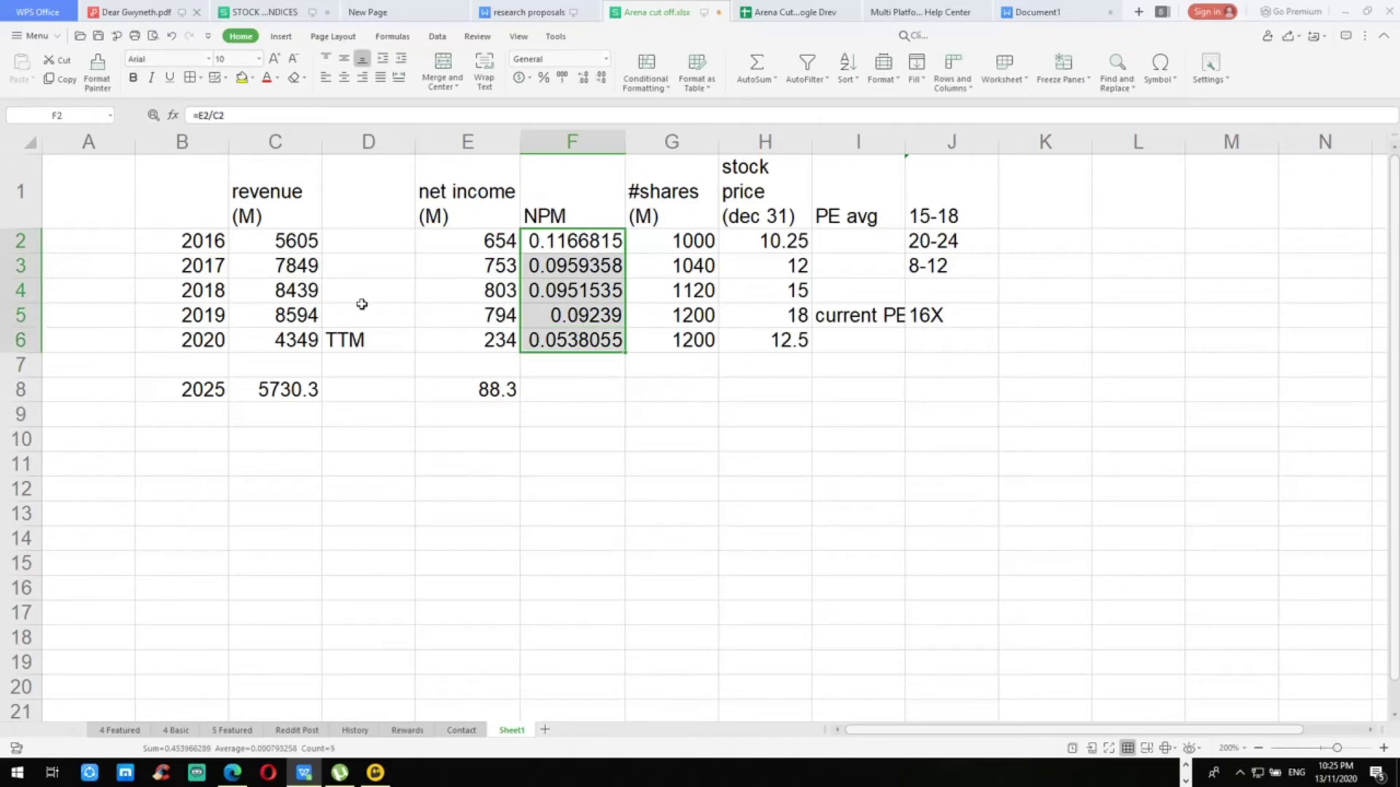
click(543, 77)
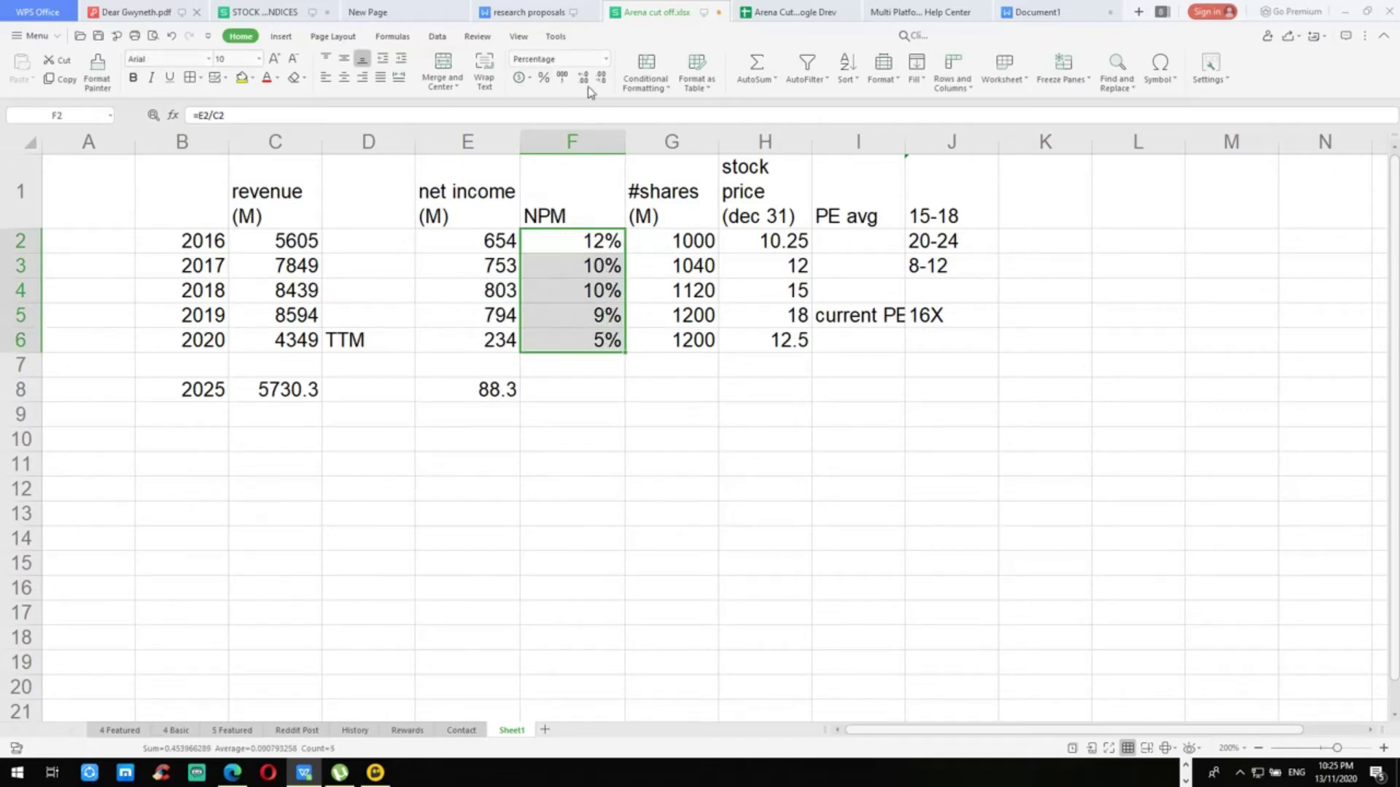
click(583, 77)
click(583, 77)
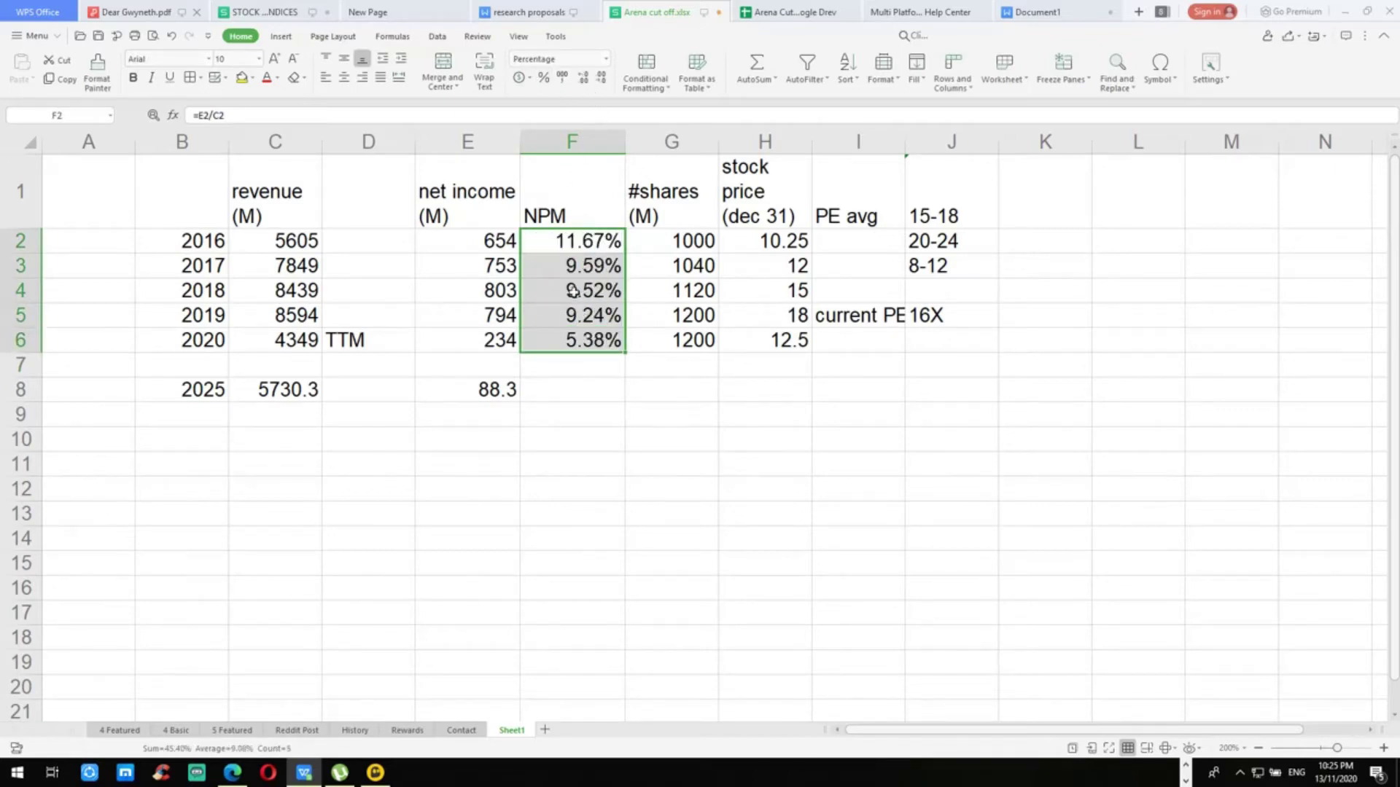
click(559, 390)
Step: Enter =AVERAGE(F2:F6) in F8 and show it with two decimals as 9.08%
text(=)
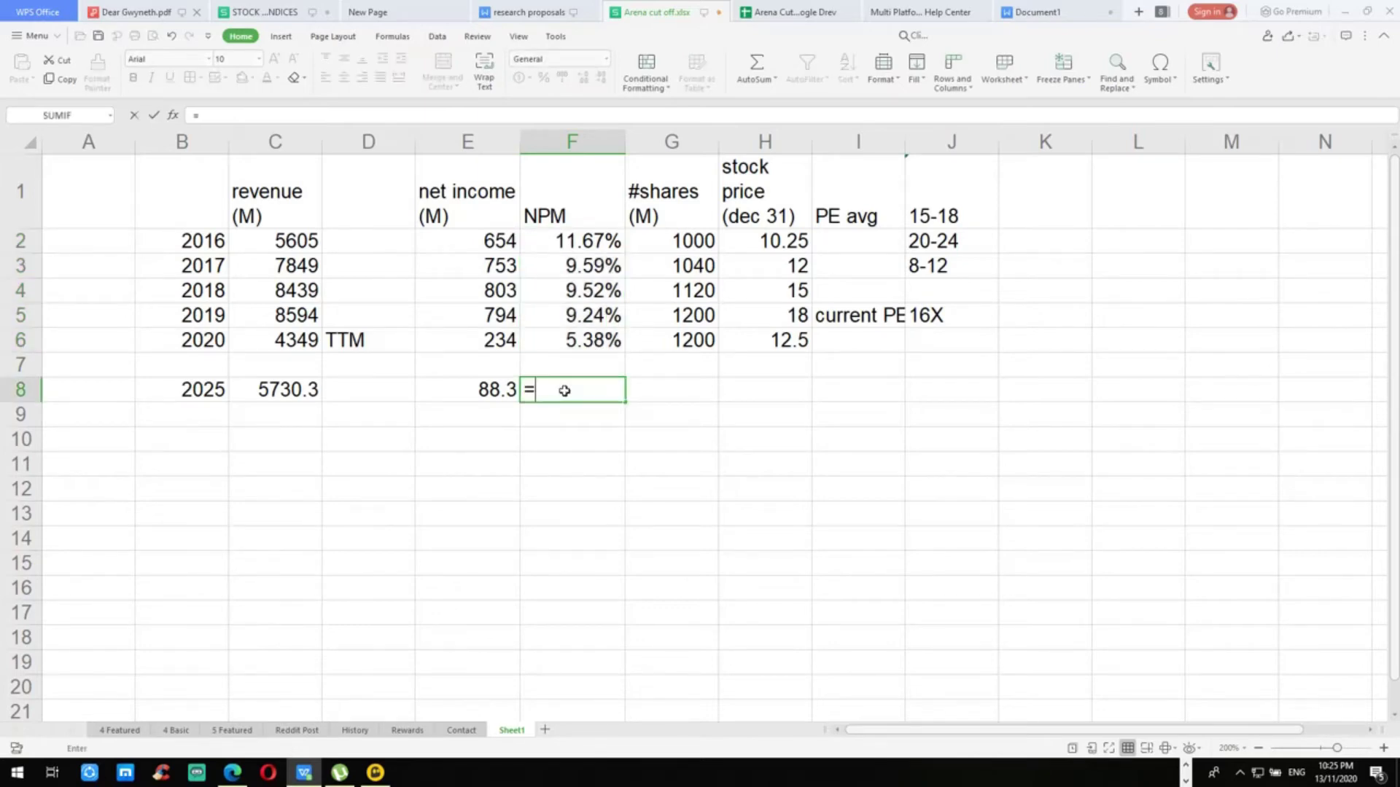
text(average()
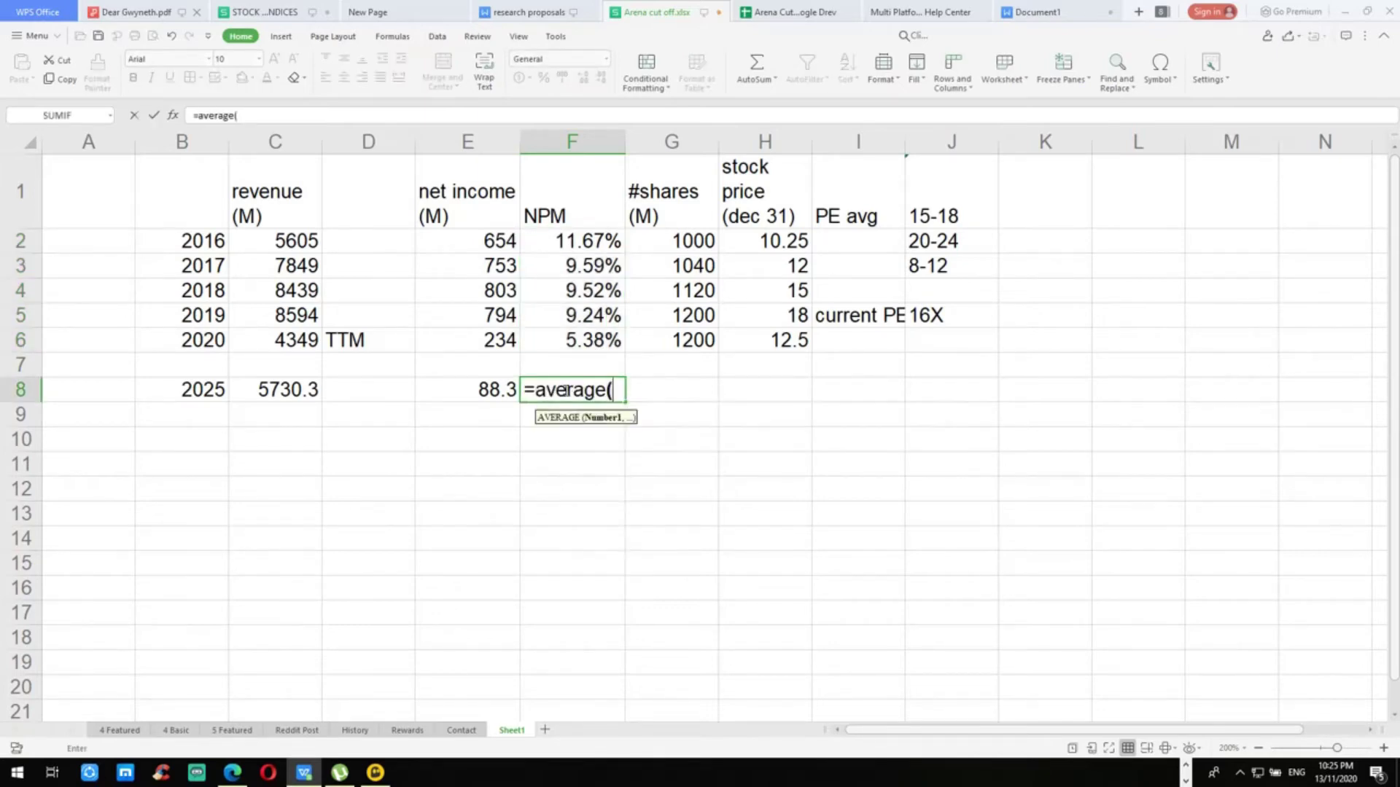
key(Up)
key(Up)
key(Up)
key(Up)
key(Up)
key(Up)
key(shift+Down)
key(shift+Down)
key(shift+Down)
key(shift+Down)
key(ctrl+Return)
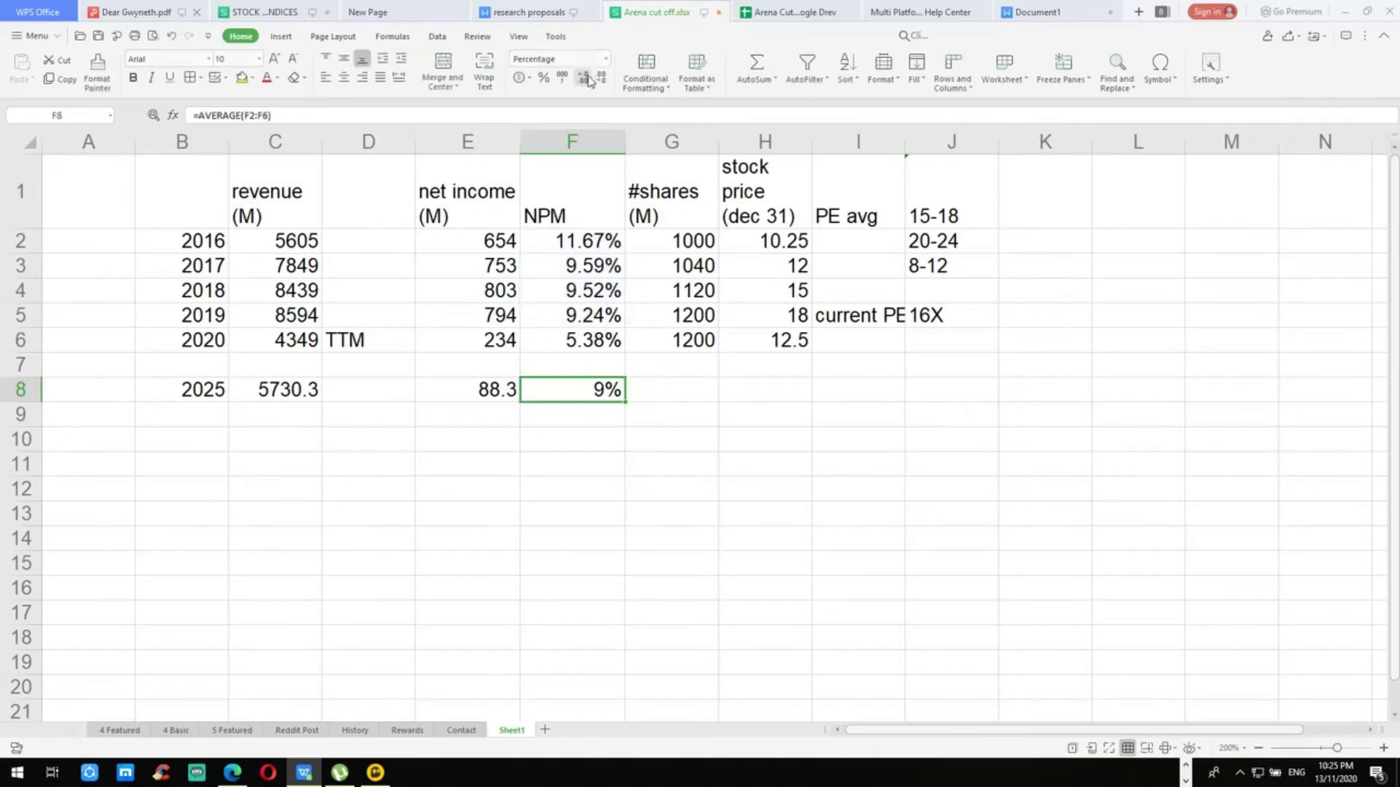
click(583, 77)
click(583, 78)
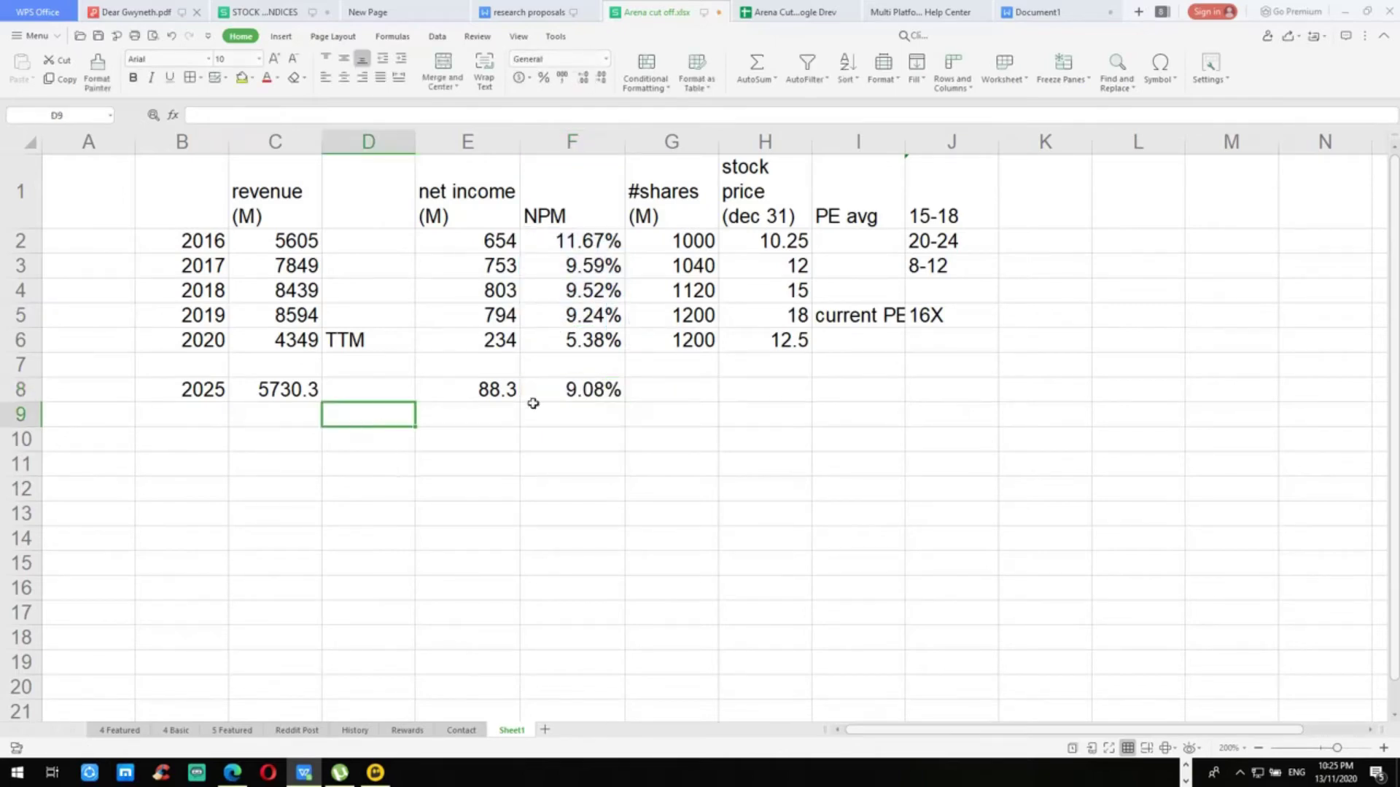
click(472, 416)
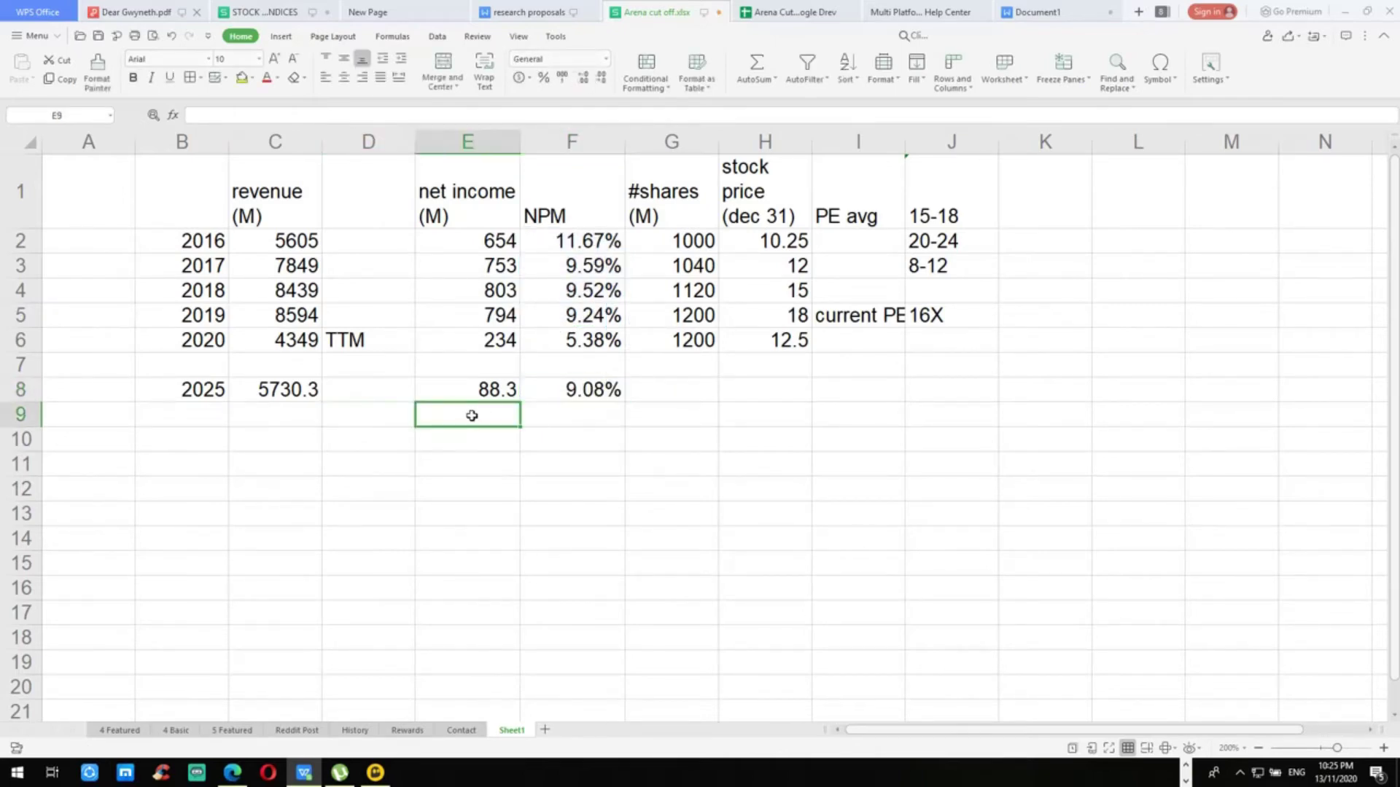
key(Left)
key(Left)
Step: Enter =C8*F8 in D8 and apply comma style, showing 520.27
key(Right)
key(Up)
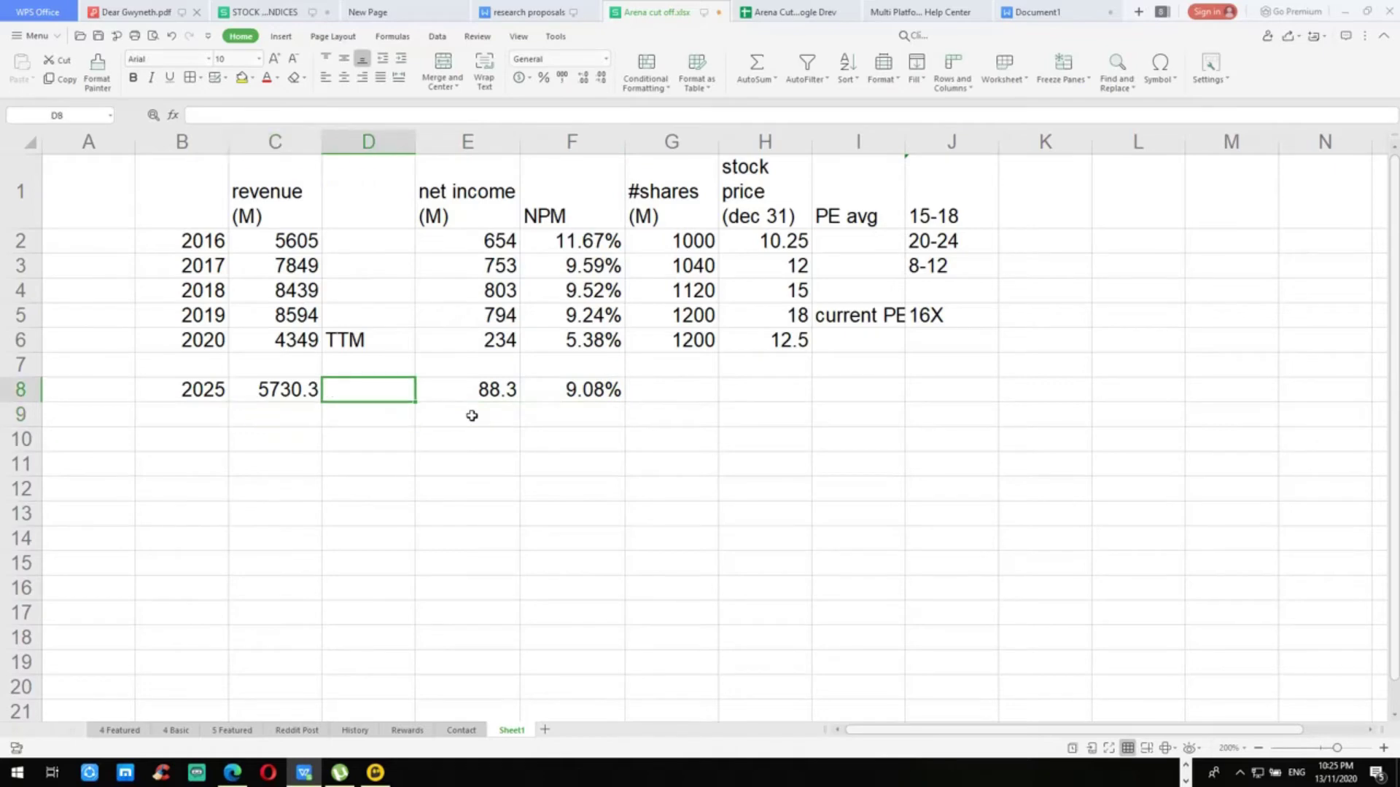
text(=)
key(Left)
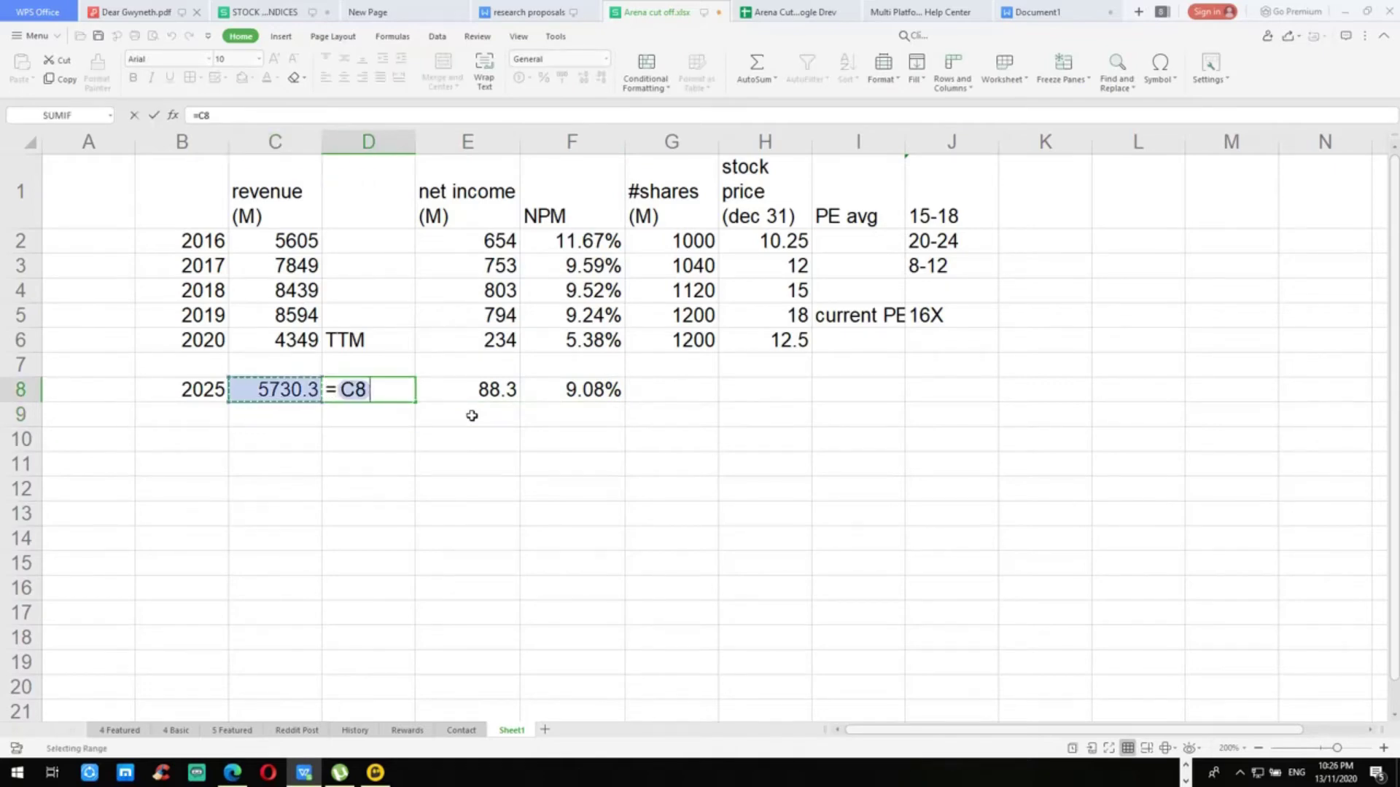
text(*)
key(Right)
key(Right)
key(Return)
key(Up)
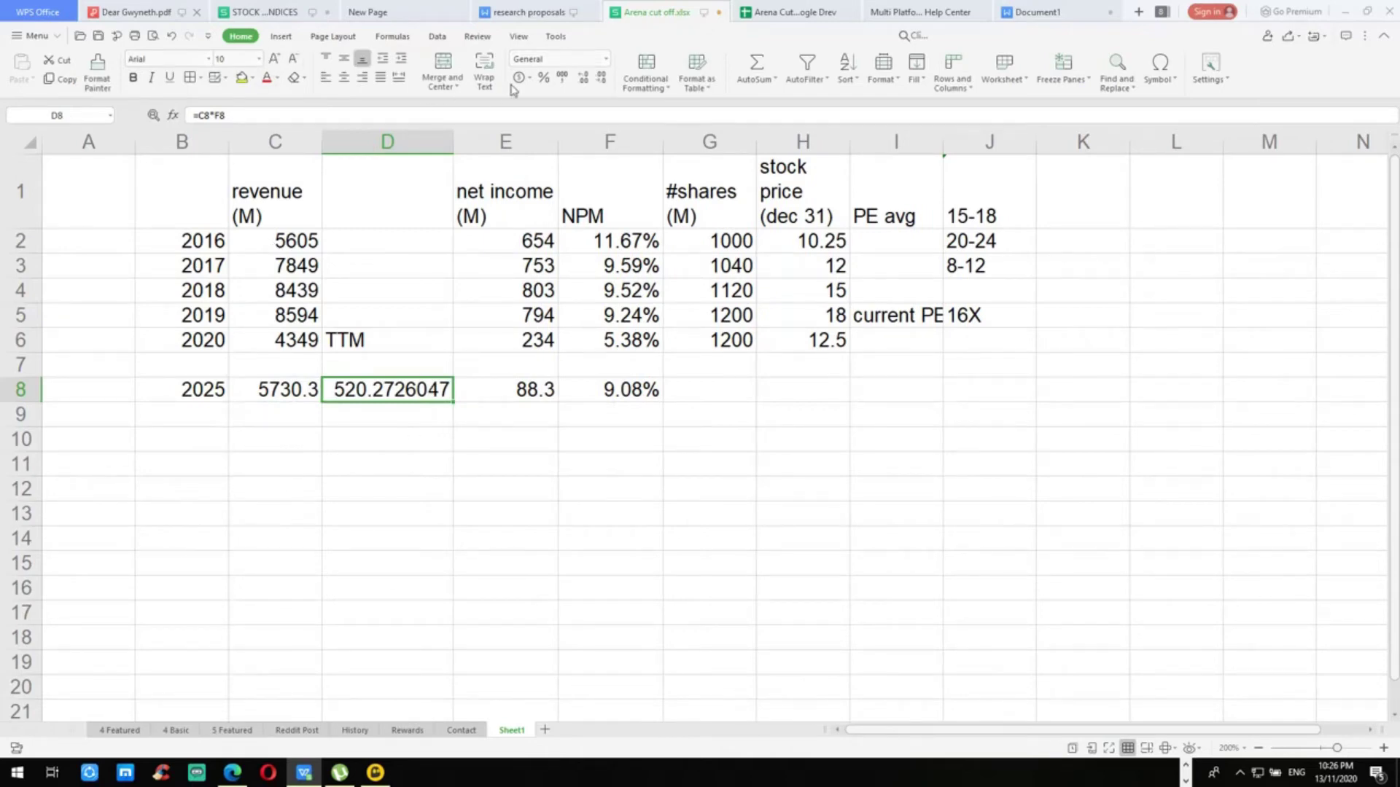
click(556, 79)
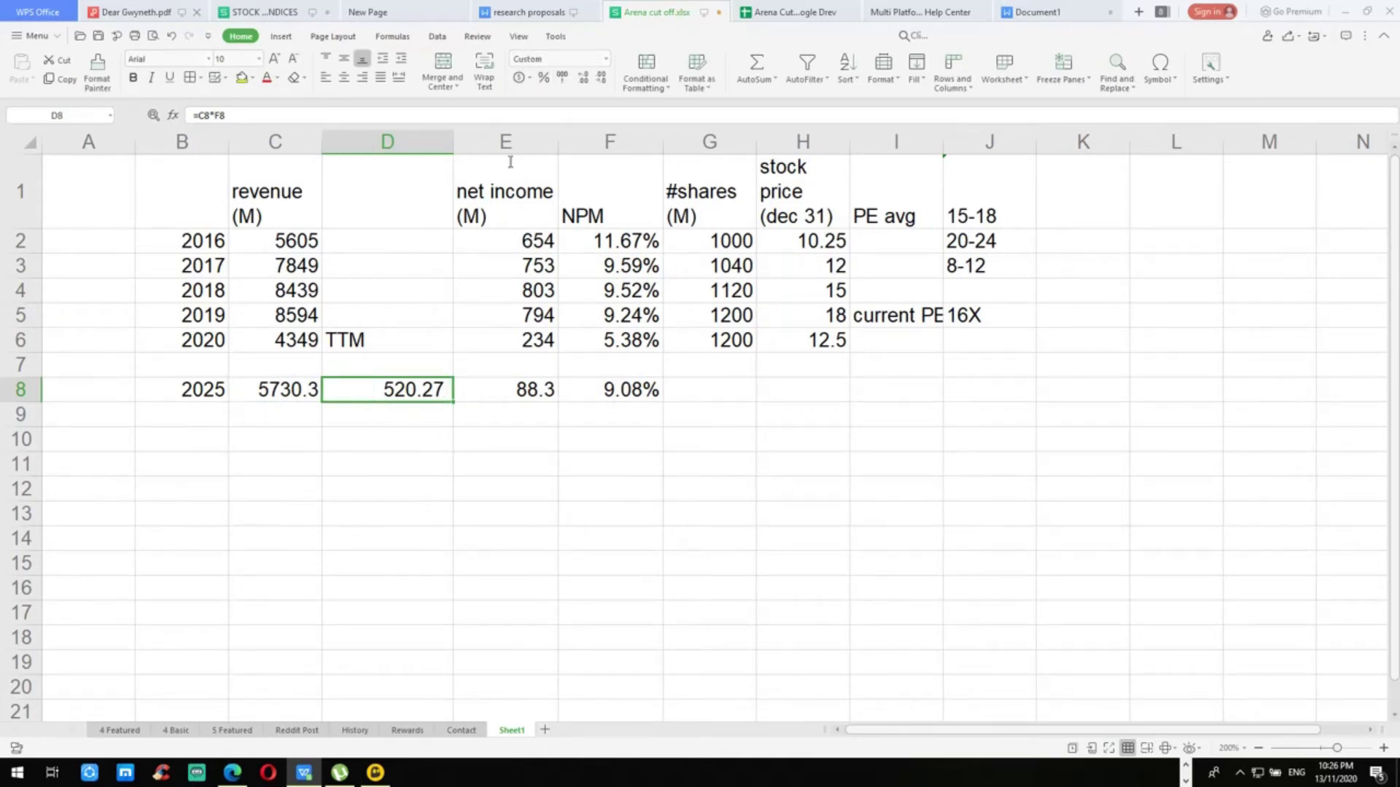
Step: Label D9 'forecaseed net income' and C9 'revenue forecast'
click(391, 409)
text(forecase)
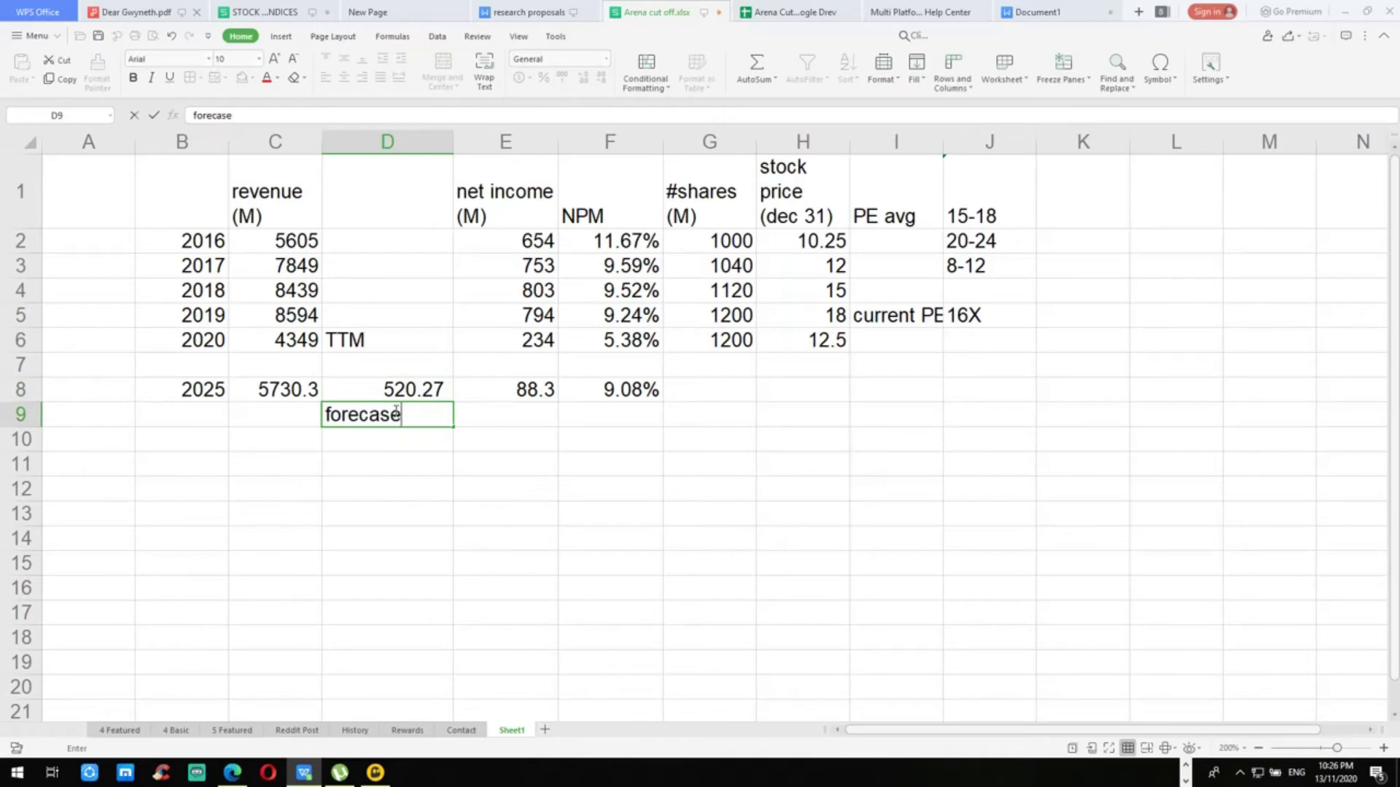
text(ed net income)
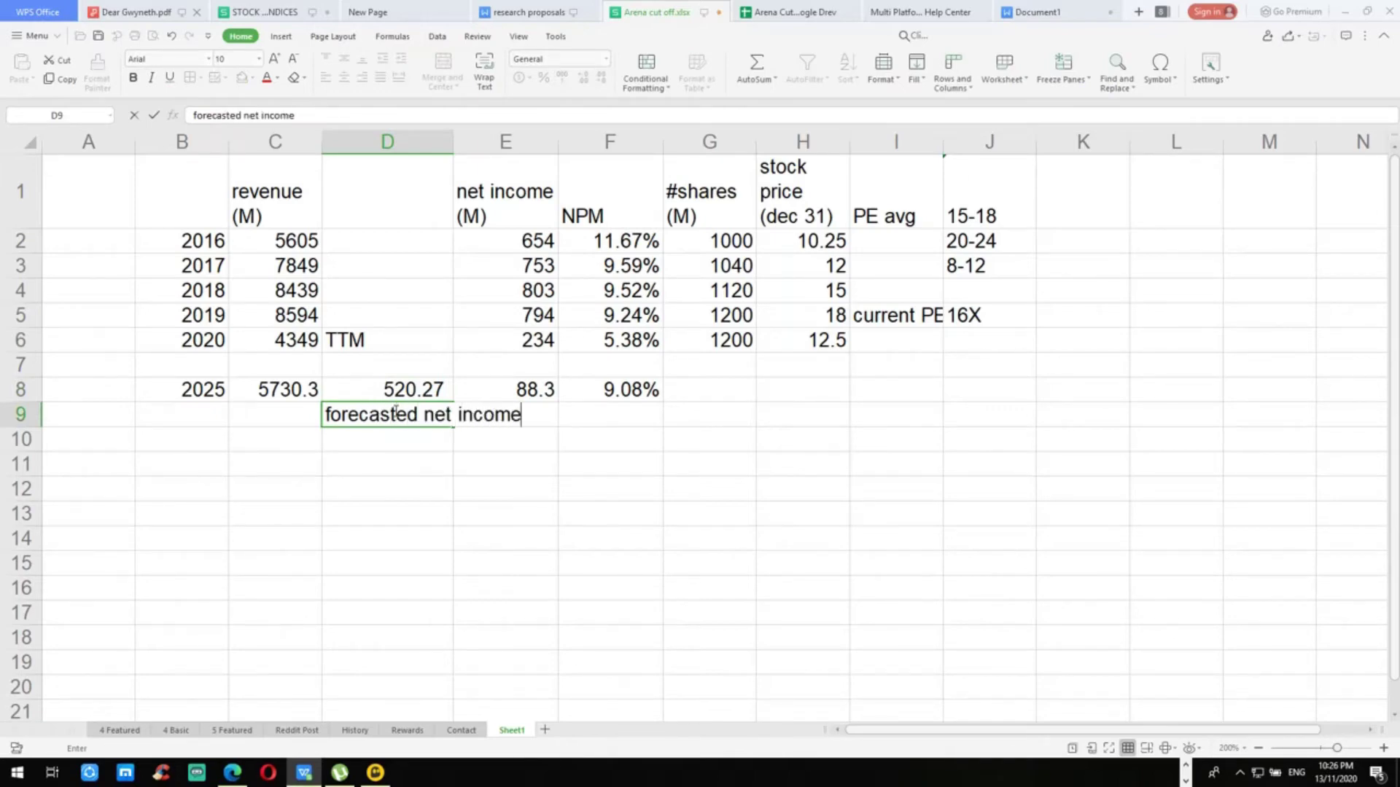
key(Return)
key(Left)
key(Up)
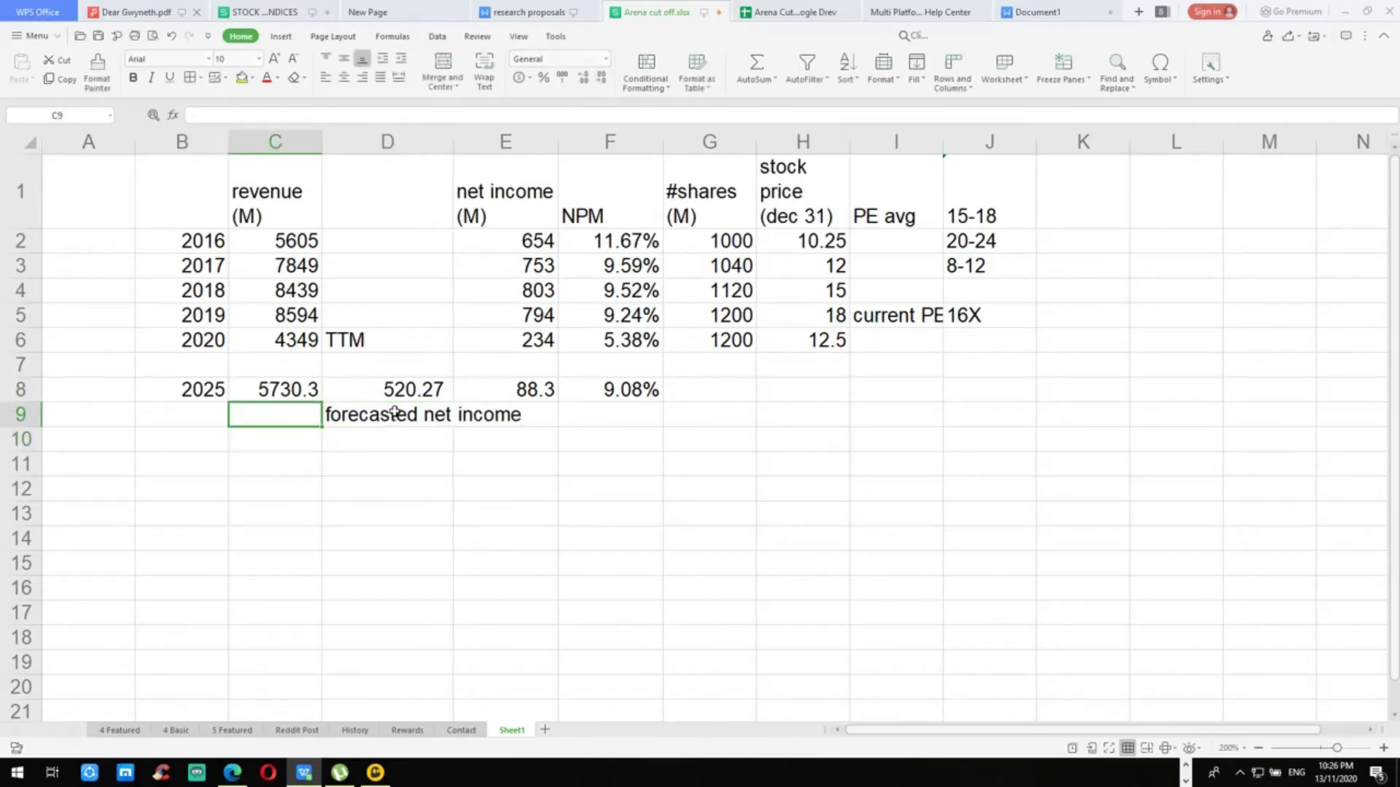
text(d)
key(BackSpace)
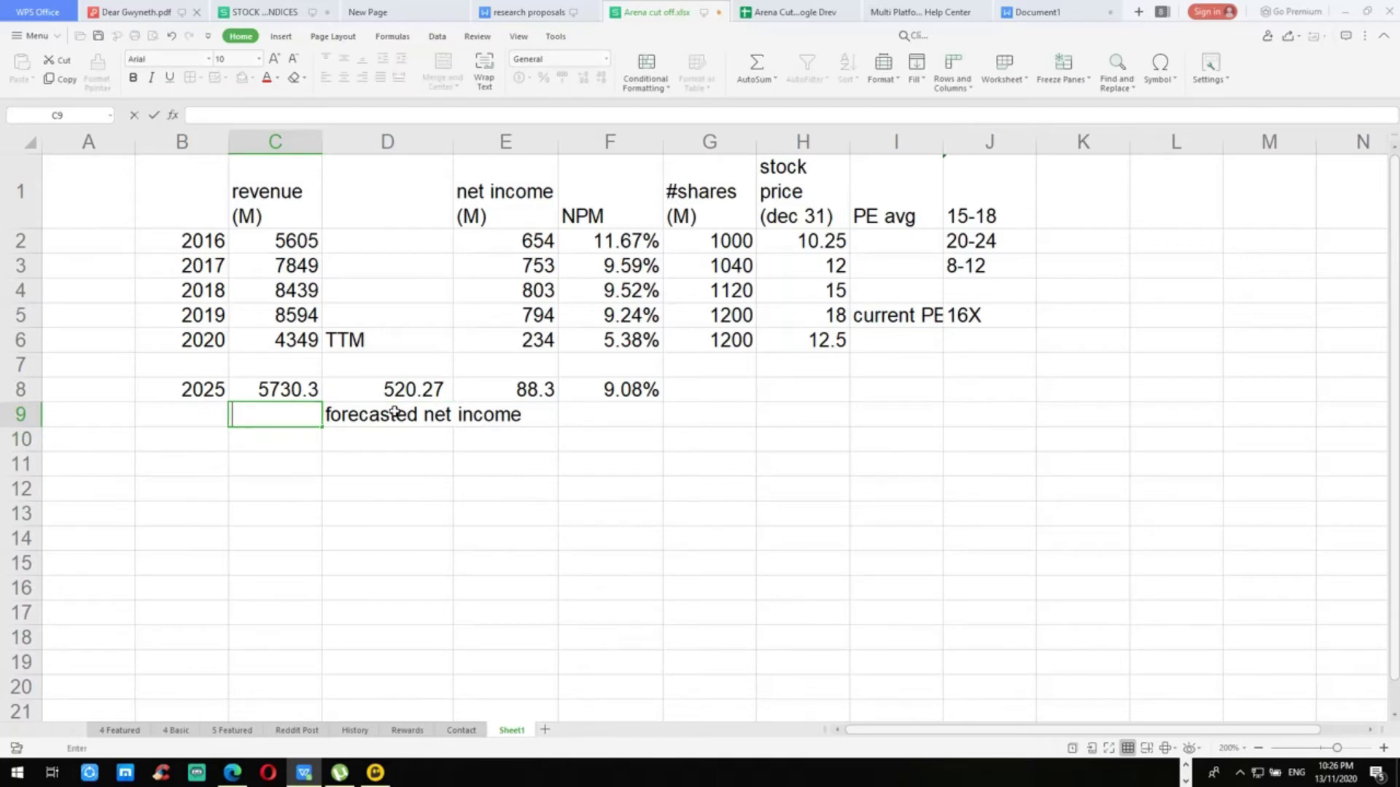
text(revenue forecast)
click(284, 387)
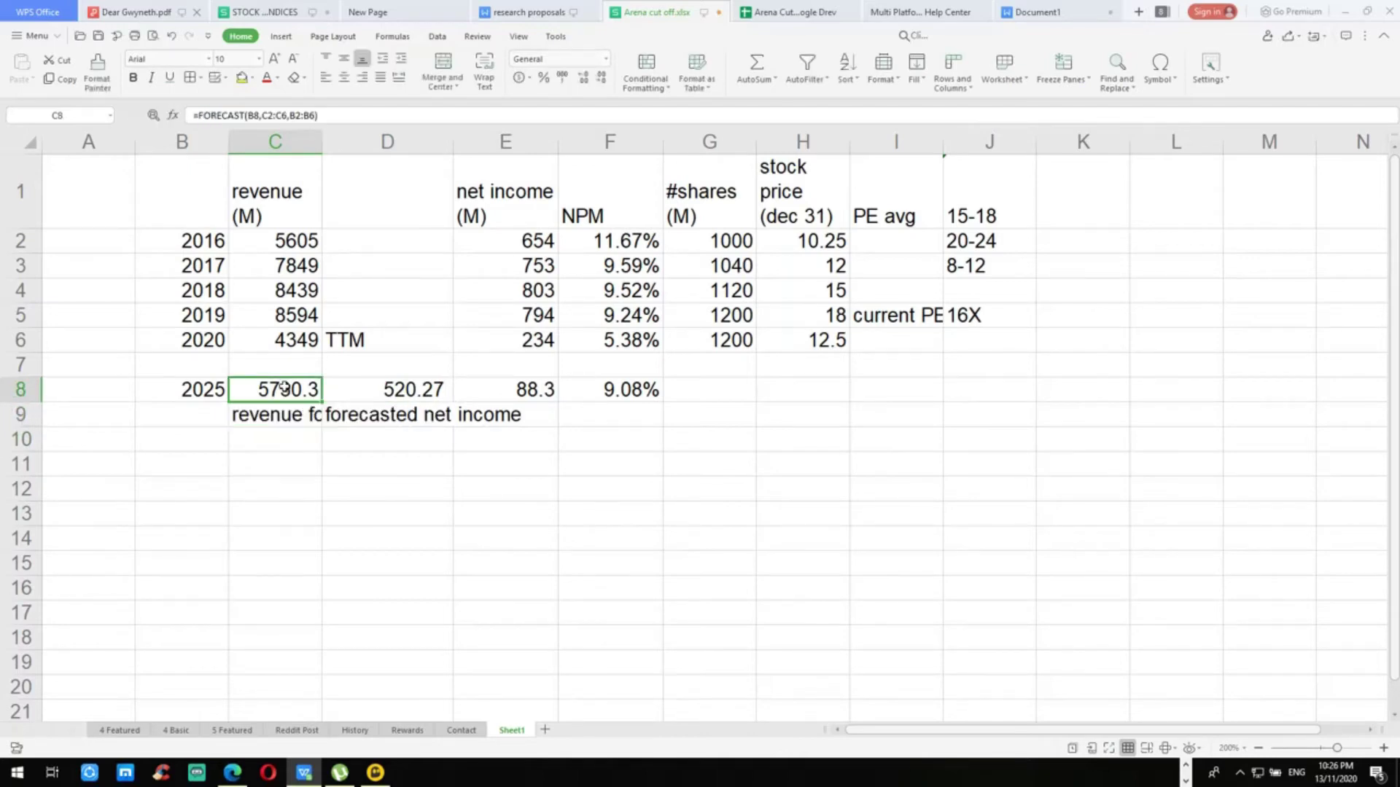
click(412, 393)
Step: Review the average NPM formula and the 2016–2020 share counts, then select G8
click(618, 390)
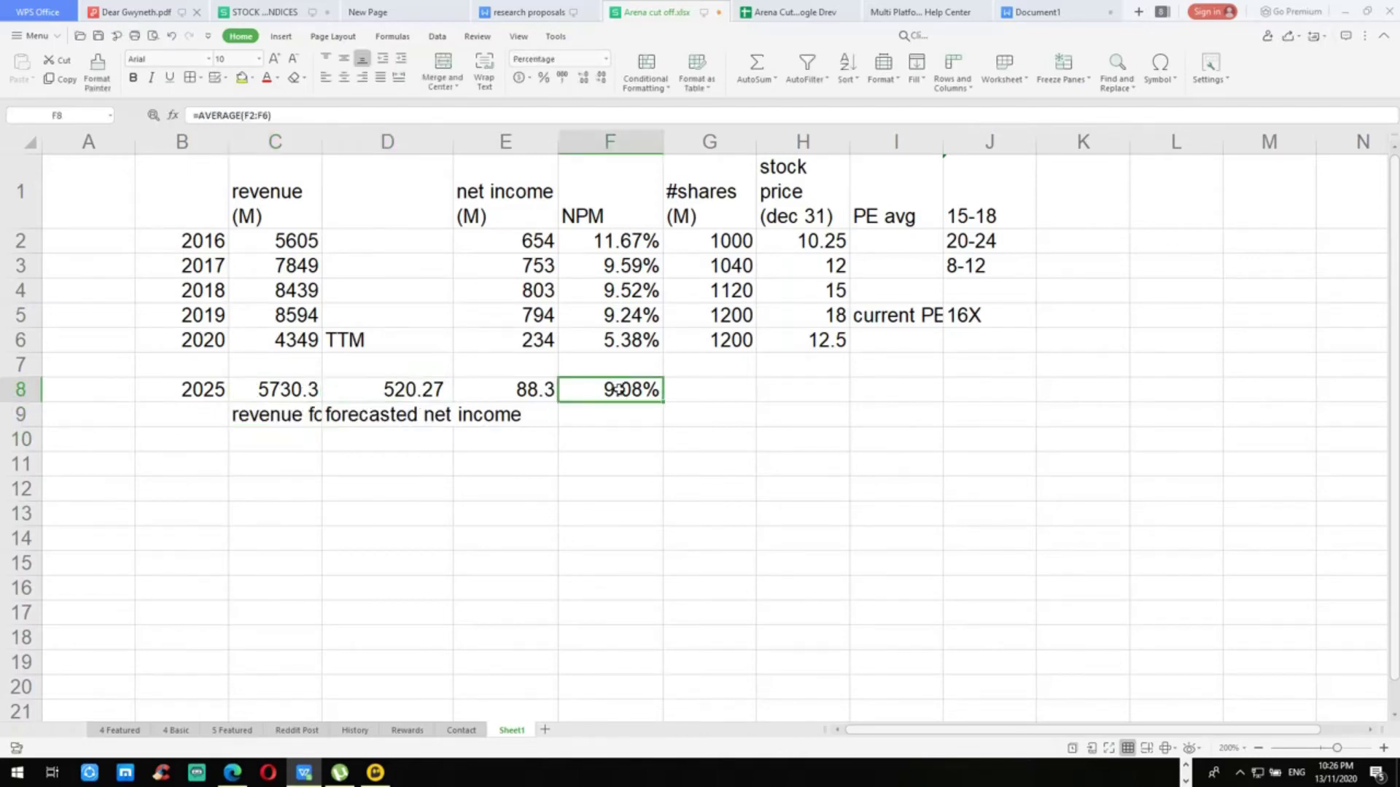
click(701, 398)
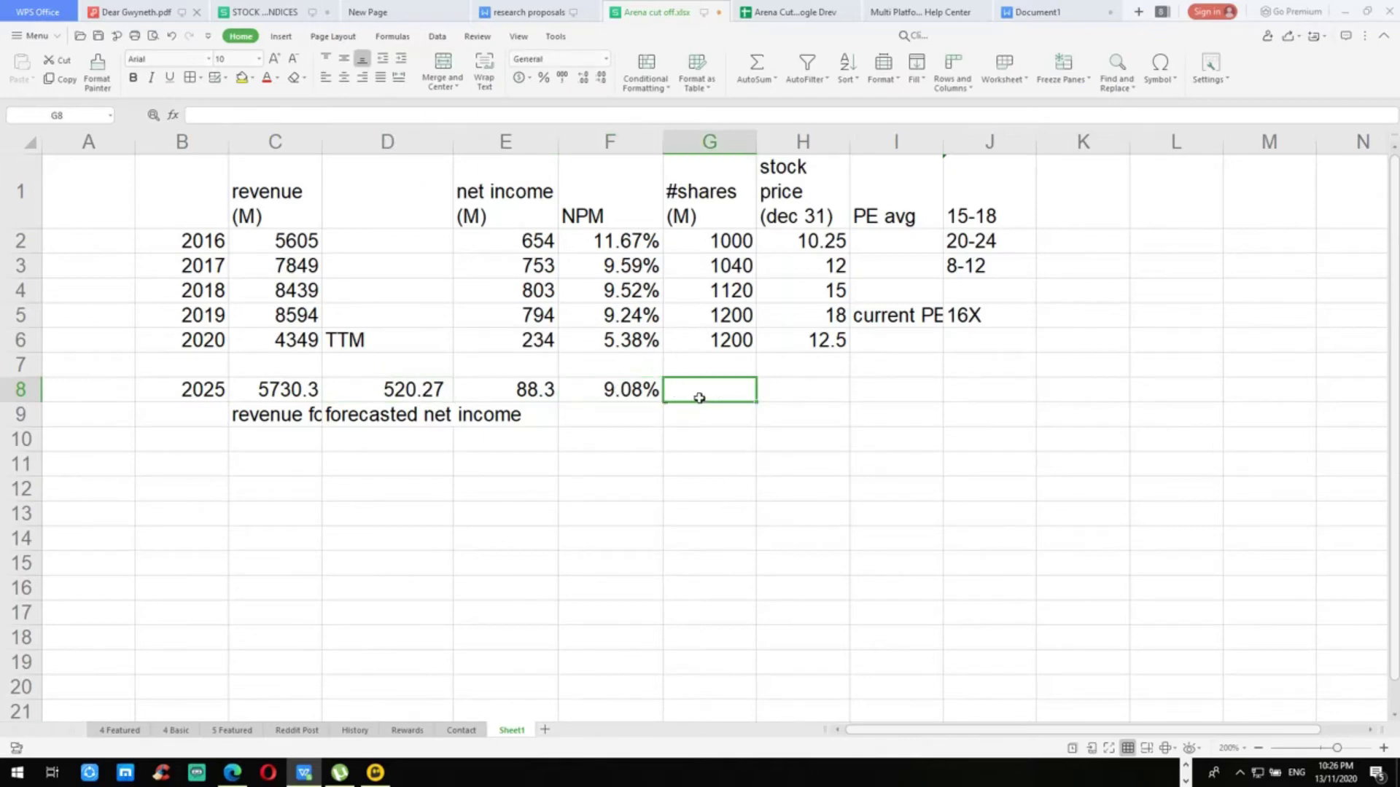
drag(730, 250, 729, 341)
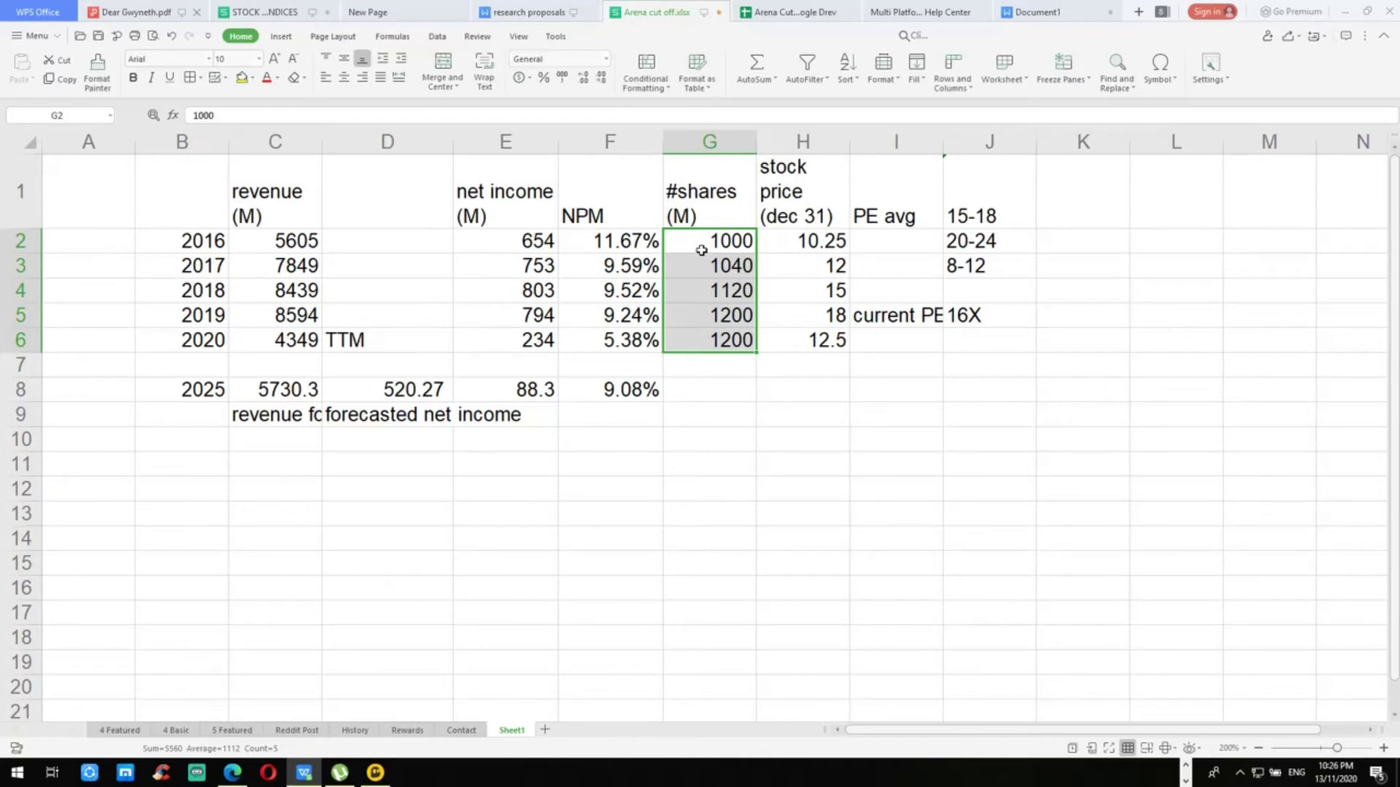
click(710, 388)
click(718, 239)
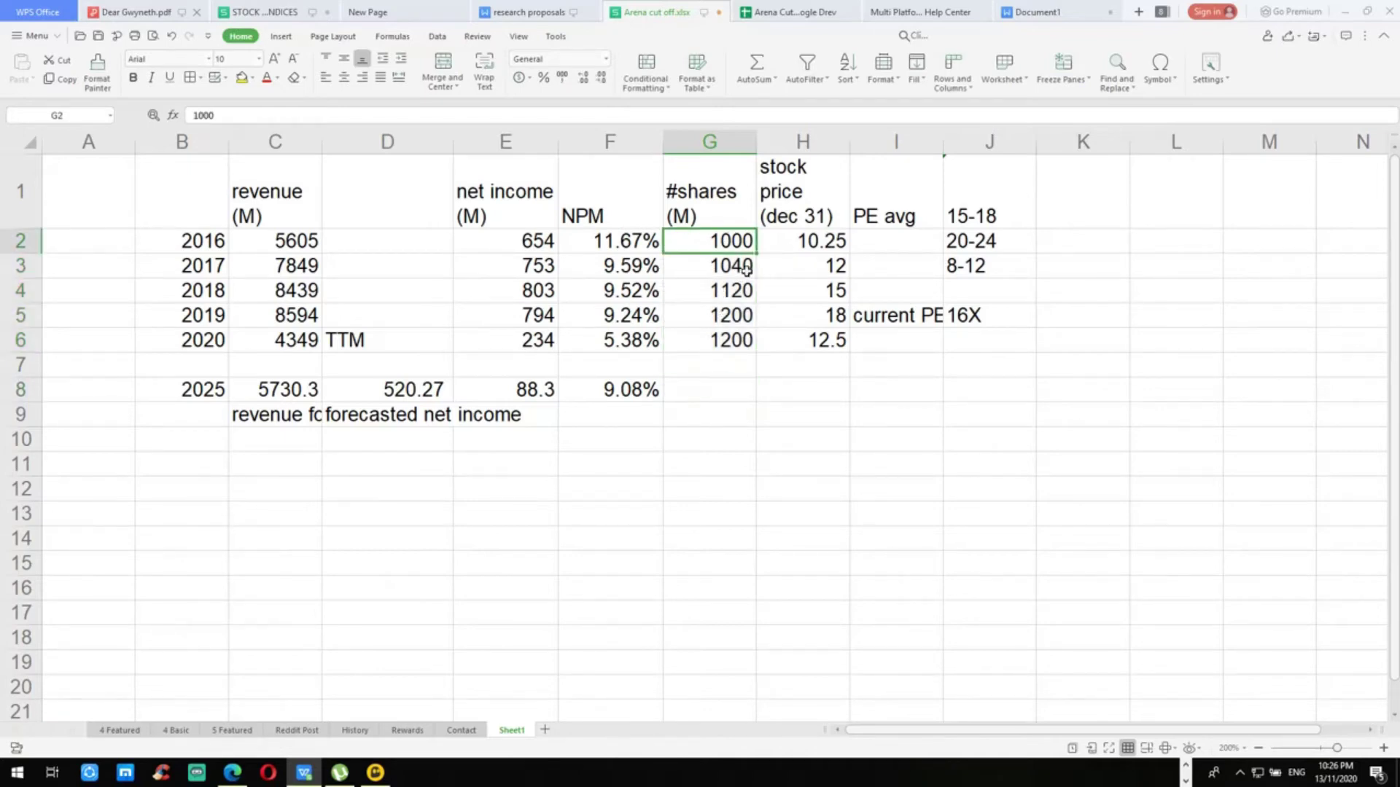
click(710, 387)
Step: Enter =FORECAST(B8, G2:G6, B2:B6) in G8 to project 1504 shares for 2025
text(=)
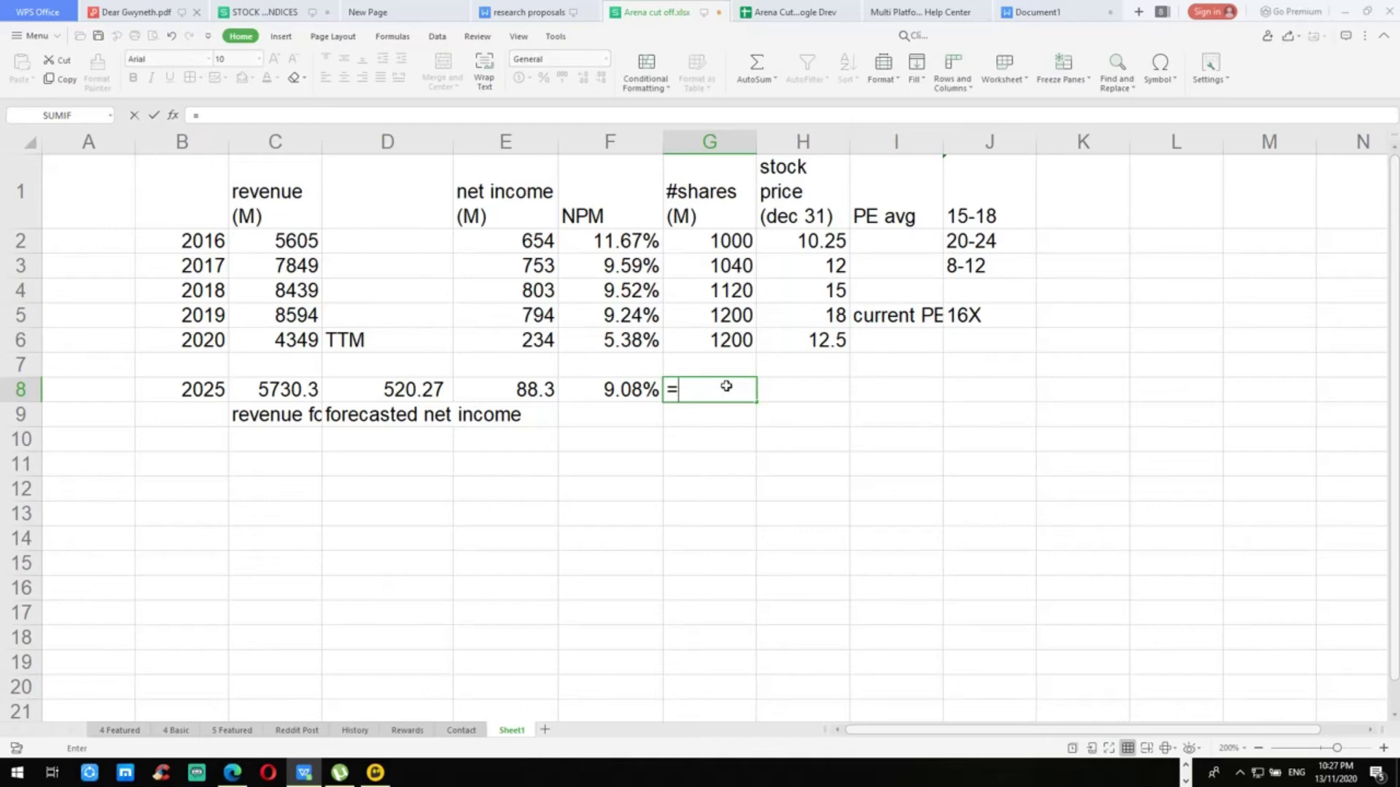
text(forecast()
key(Left)
key(Left)
key(Left)
key(Left)
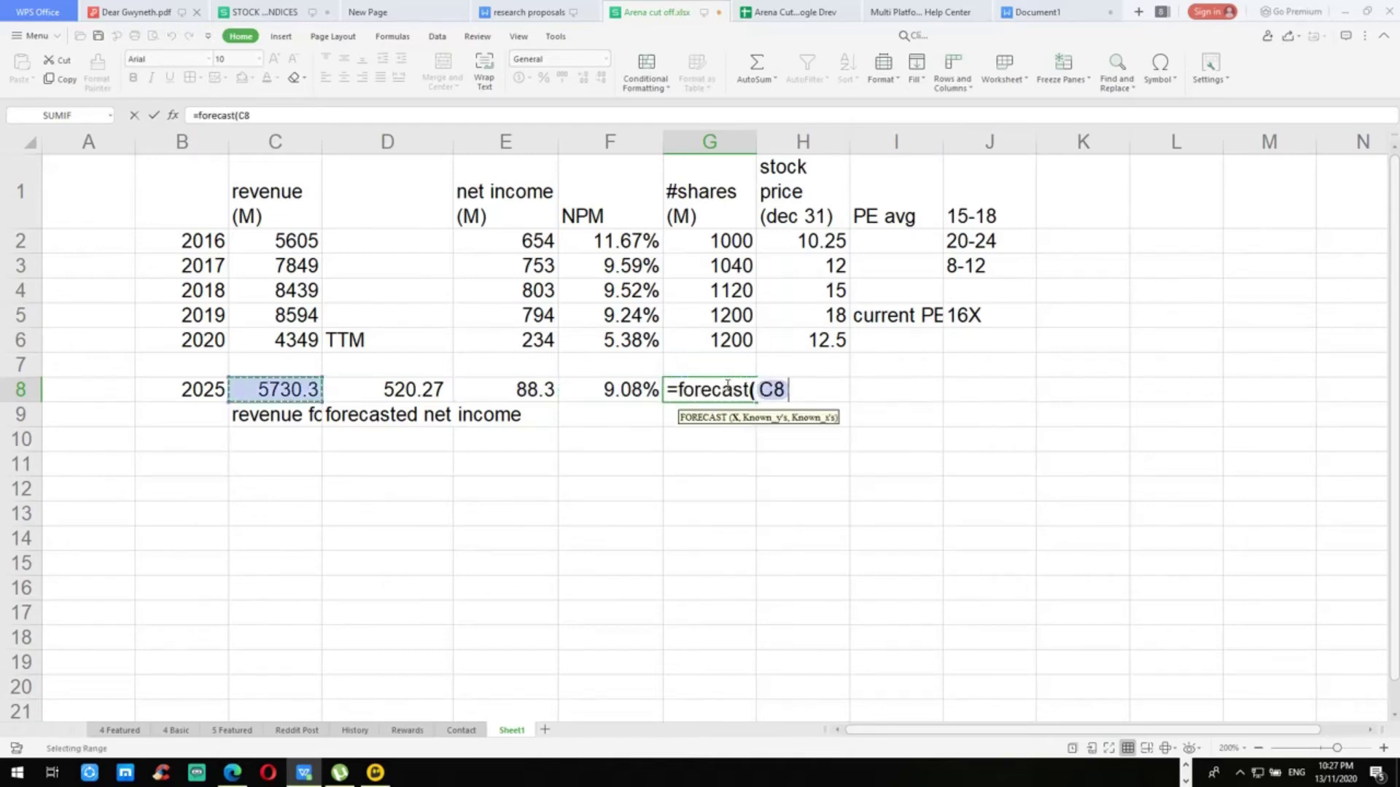
key(Left)
text(,)
key(Up)
key(Up)
key(Up)
key(Up)
key(Up)
key(Up)
key(shift+Down)
key(shift+Down)
key(shift+Down)
key(shift+Down)
text(,)
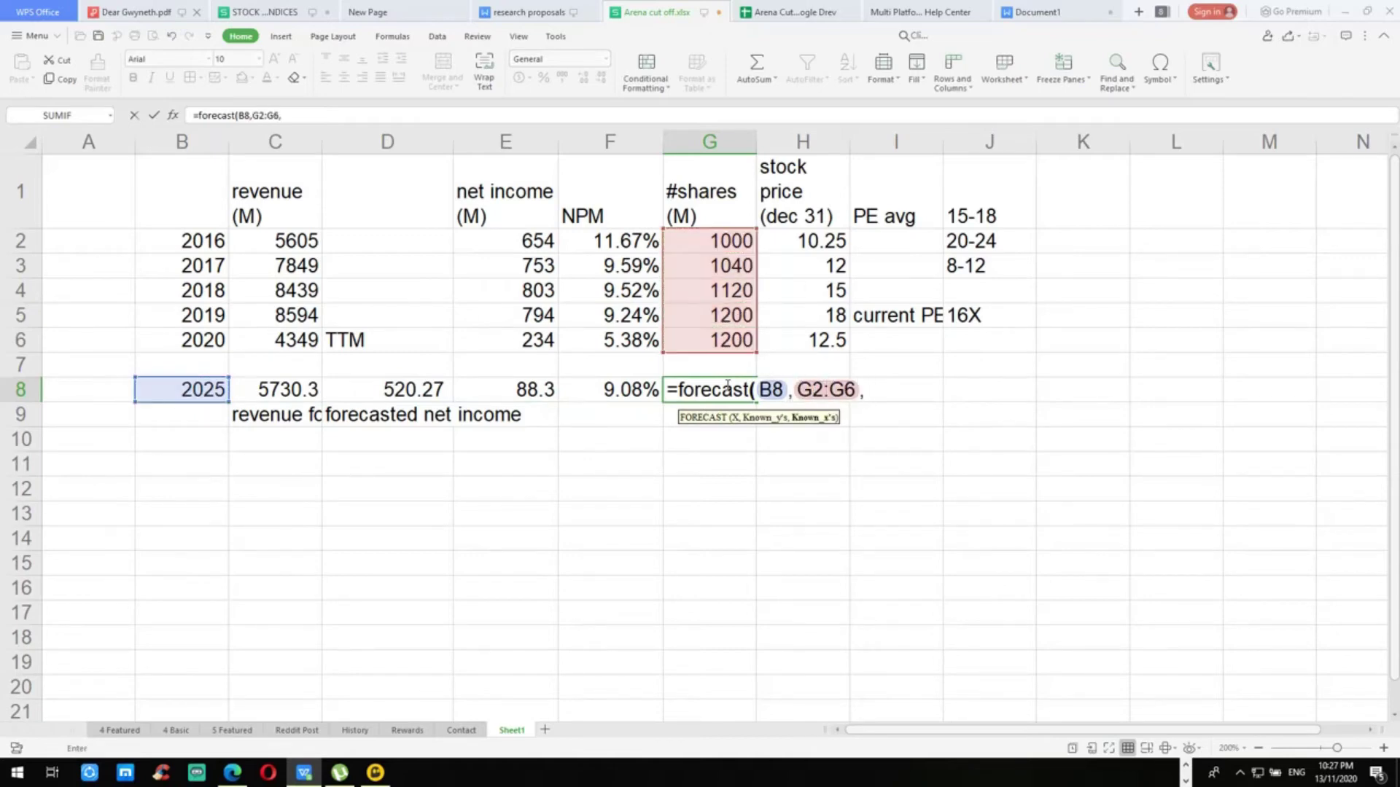
key(Left)
key(Left)
key(Left)
key(Left)
key(Left)
key(Up)
key(Up)
key(Up)
key(Up)
key(Up)
key(Up)
key(shift+Down)
key(shift+Down)
key(shift+Down)
key(shift+Down)
key(Return)
key(Up)
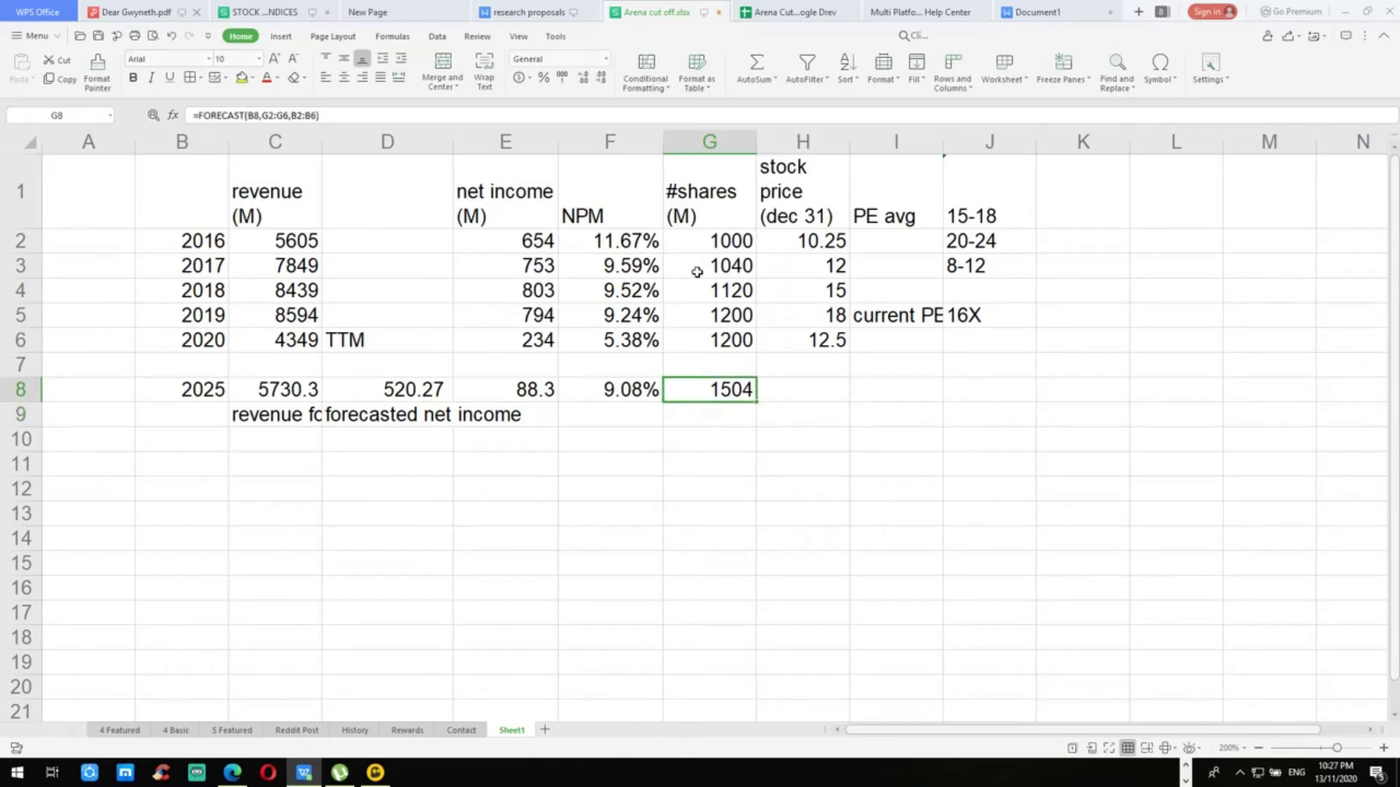
Step: Check the G8 forecast formula against the historical share counts in G2:G6
click(710, 352)
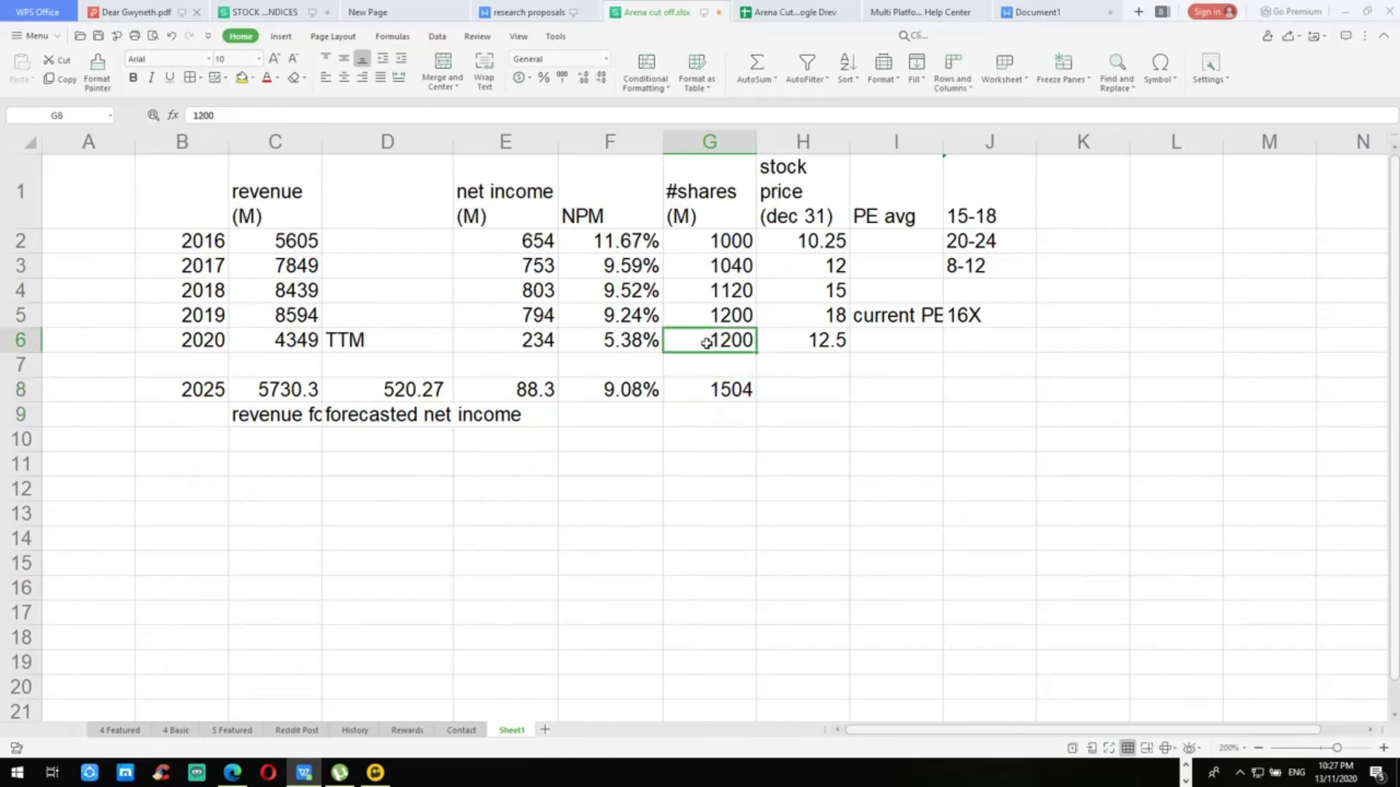
click(709, 397)
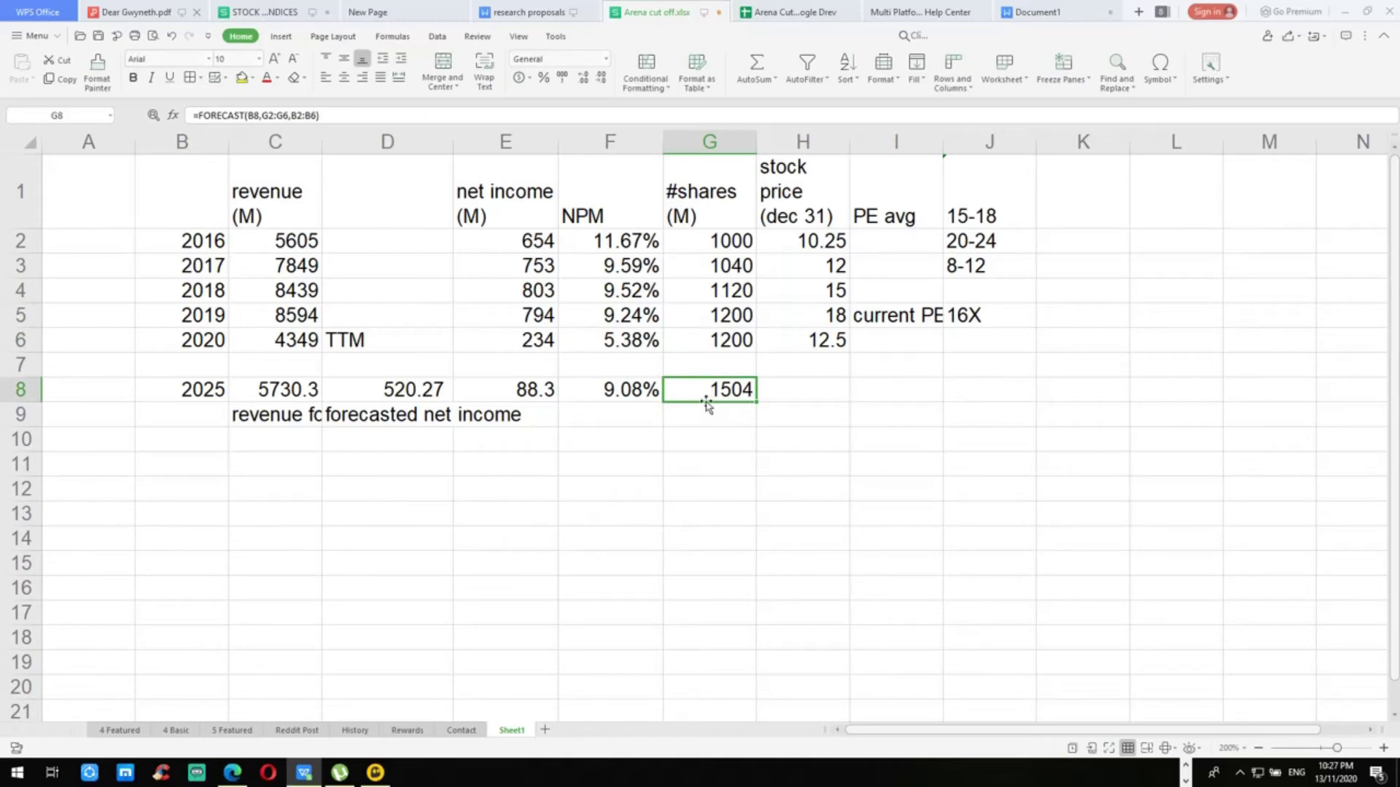
click(704, 341)
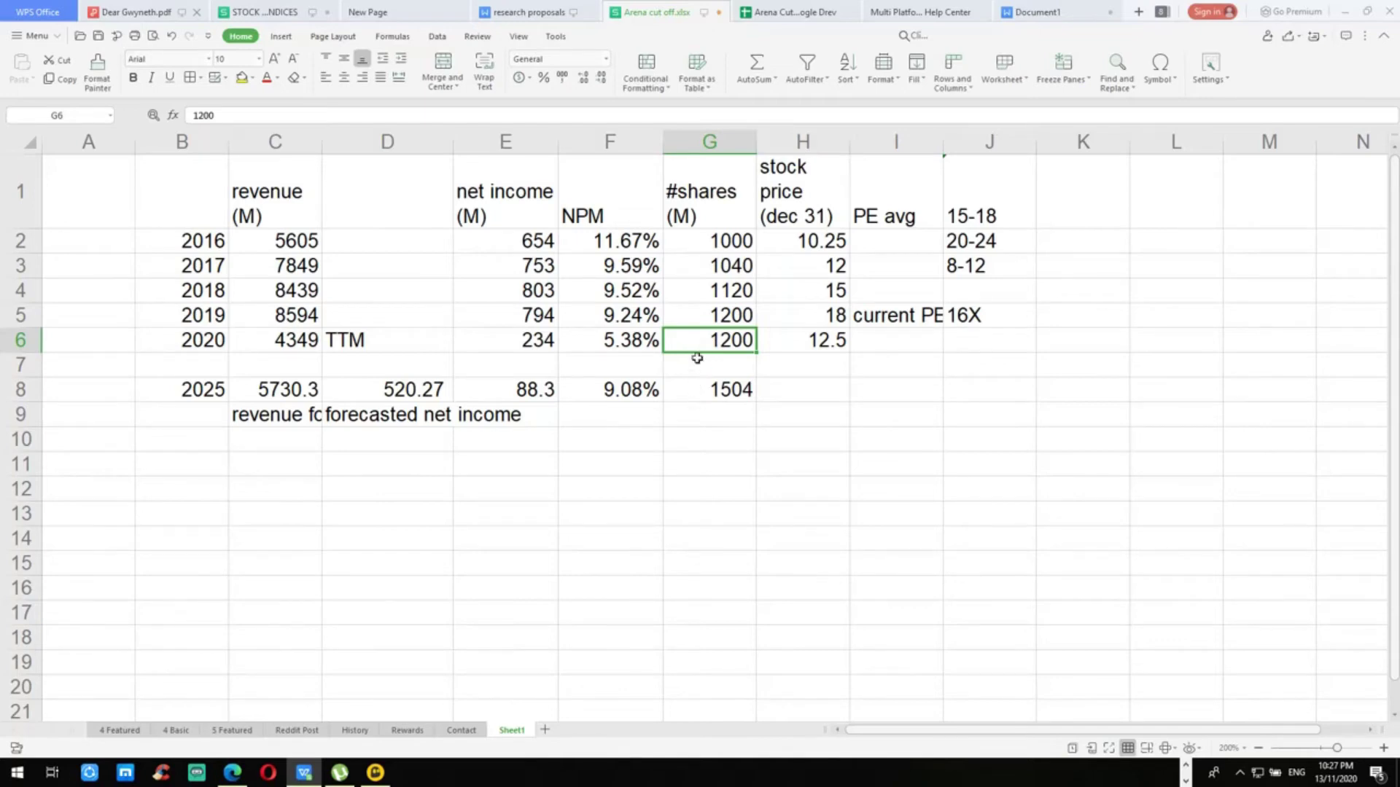
click(696, 244)
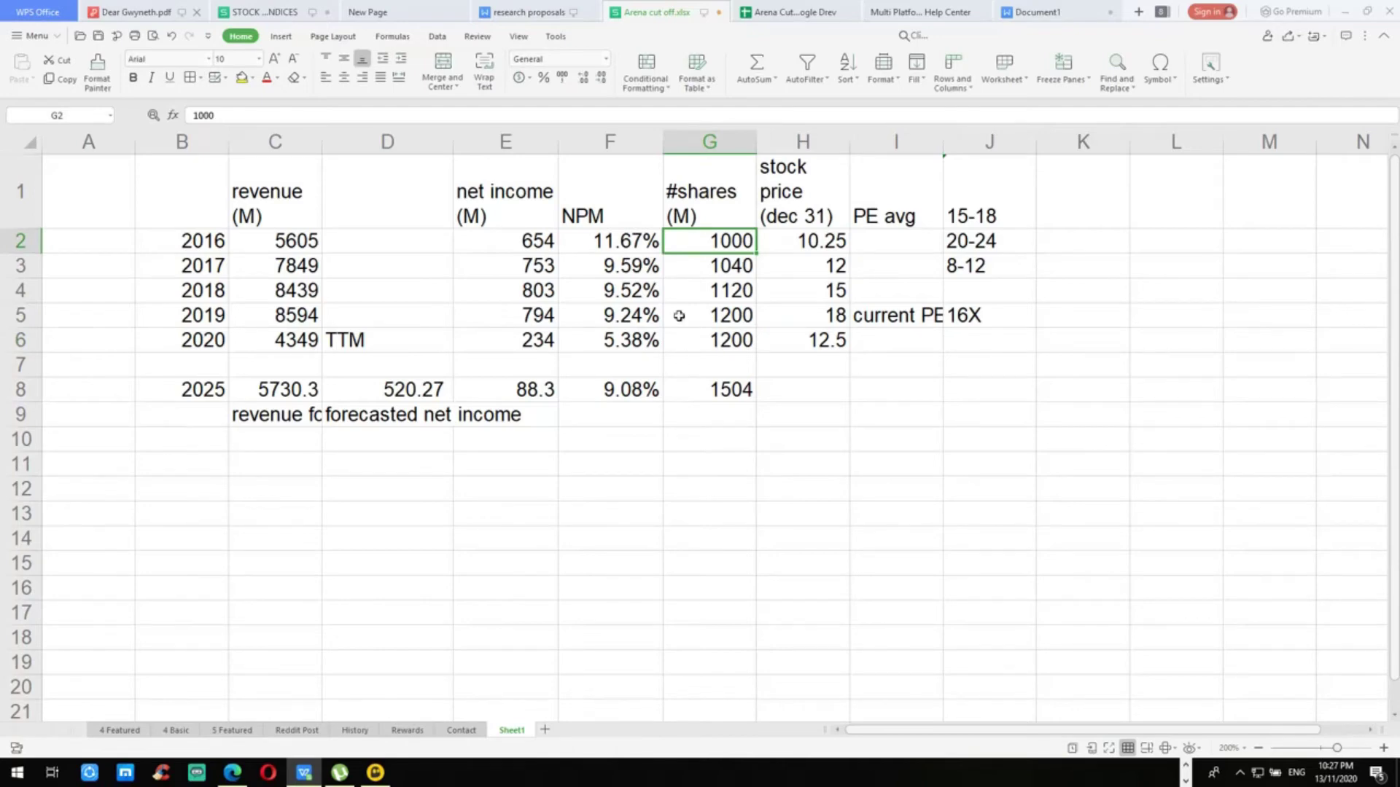
click(689, 342)
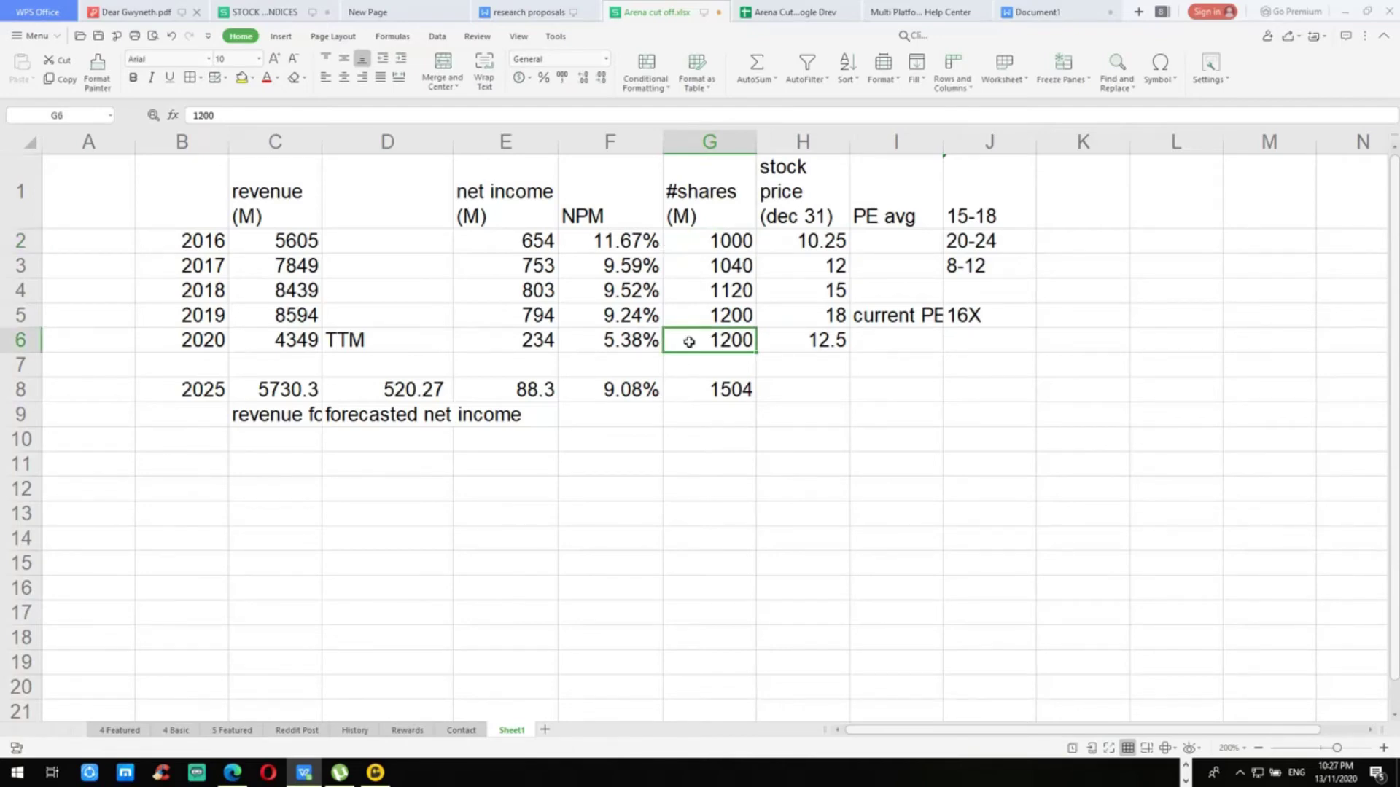
drag(697, 244, 700, 315)
click(700, 244)
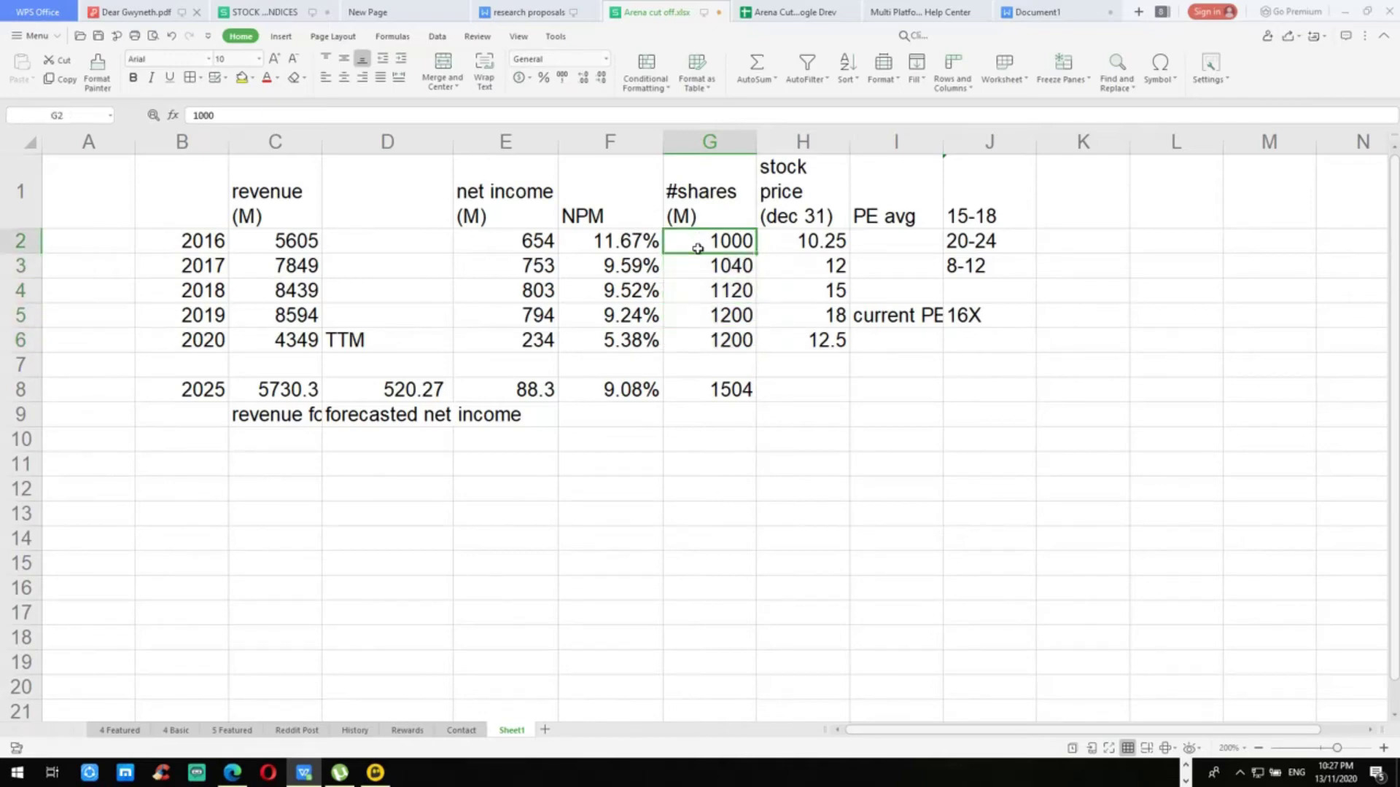
drag(700, 245, 700, 343)
click(691, 387)
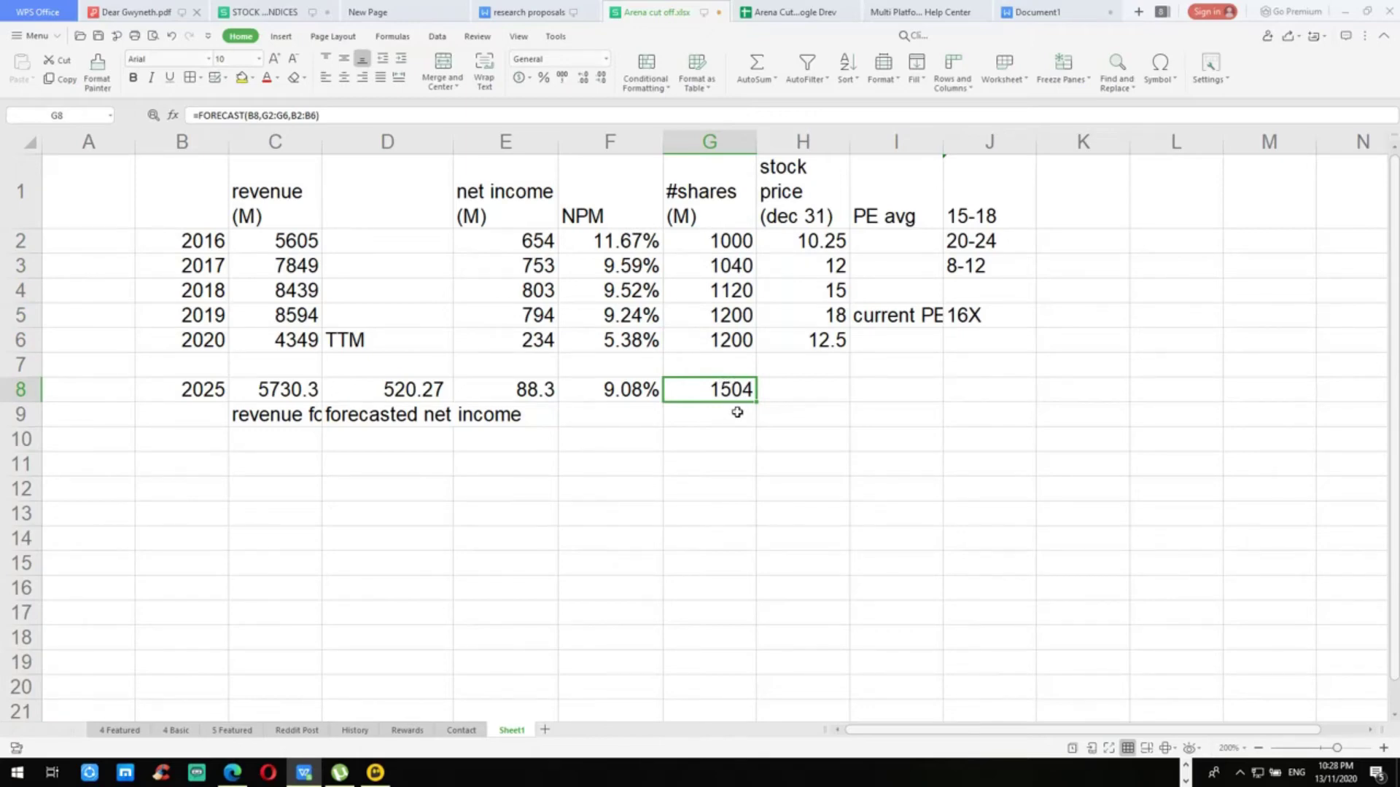
click(775, 395)
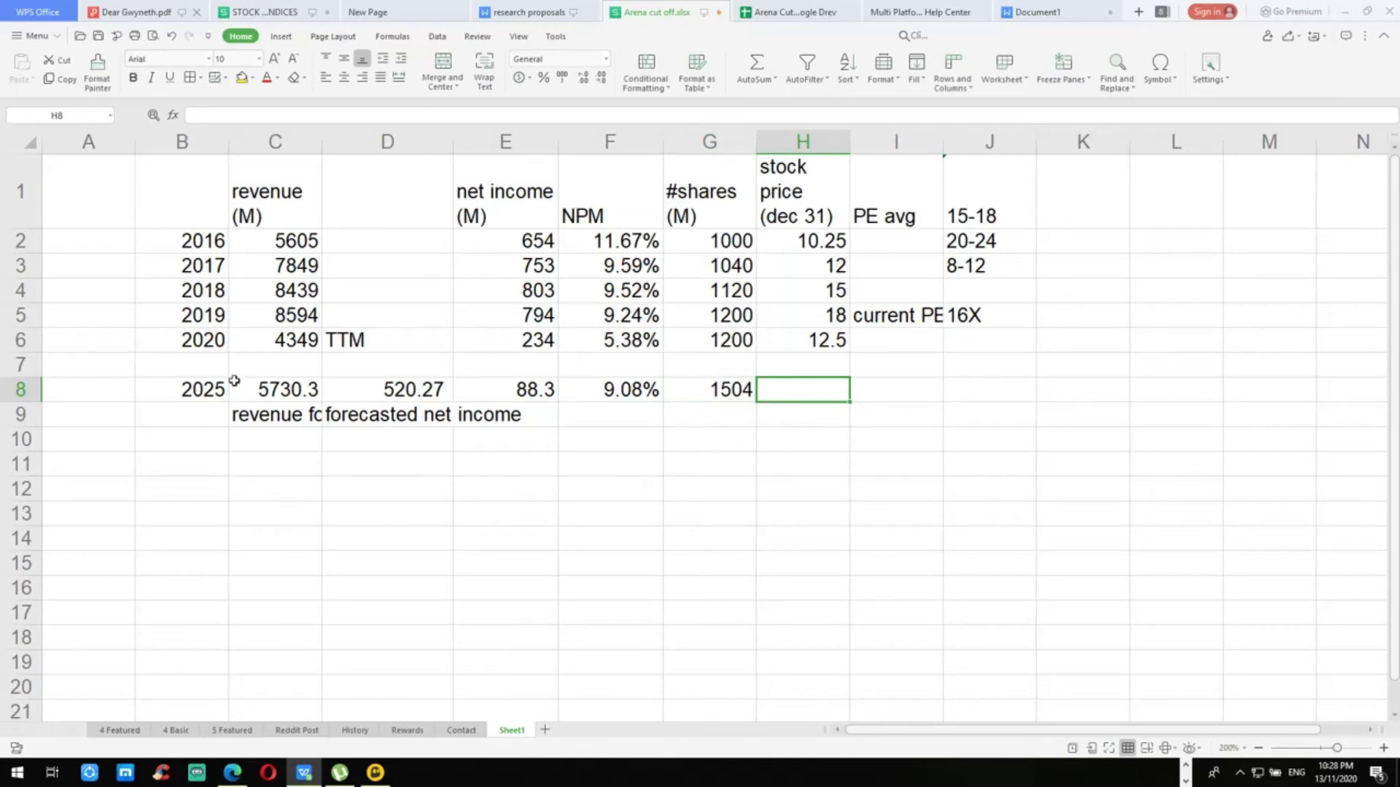
Step: Fill C8:D8 (revenue 5730.3, net income 520.27) and G8 (1504 shares) yellow
drag(267, 387, 350, 386)
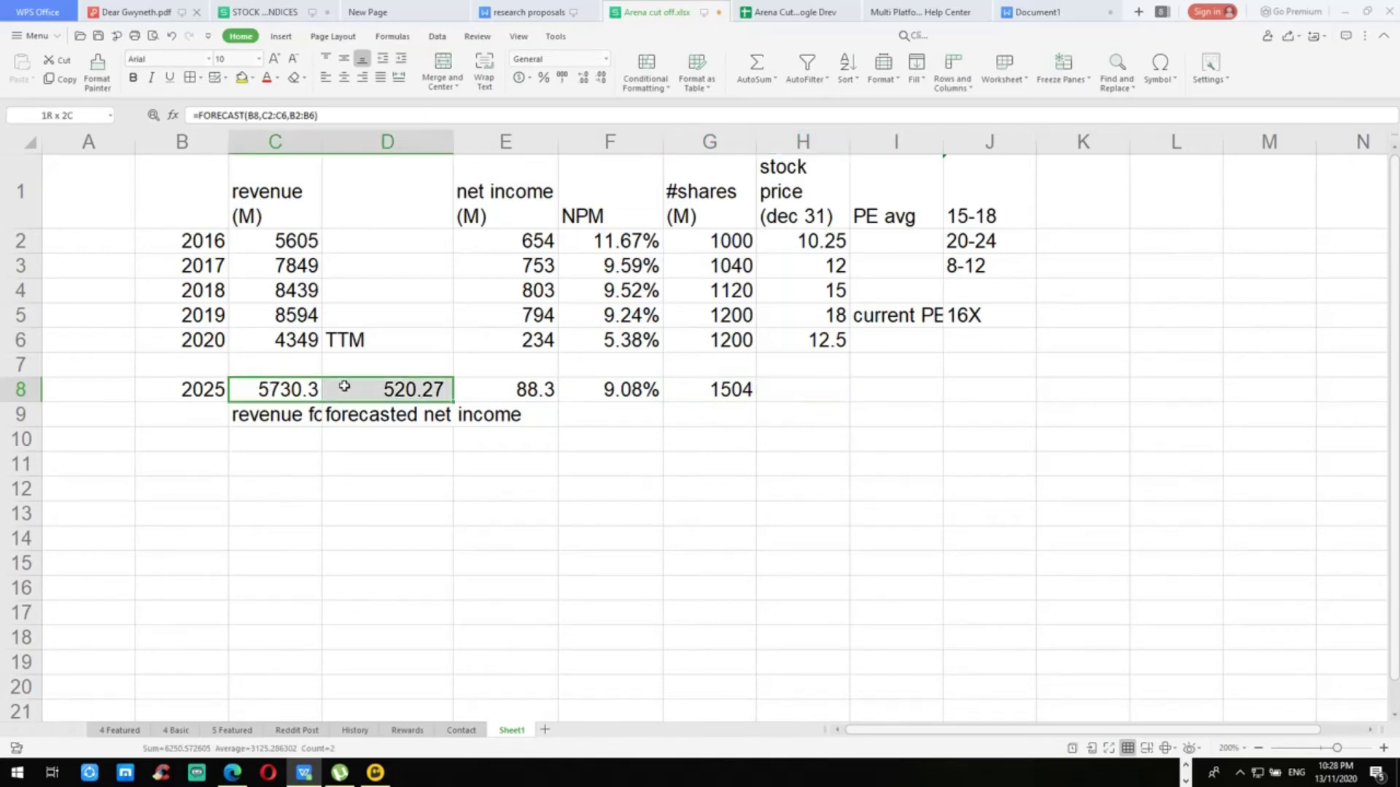
click(241, 77)
click(602, 389)
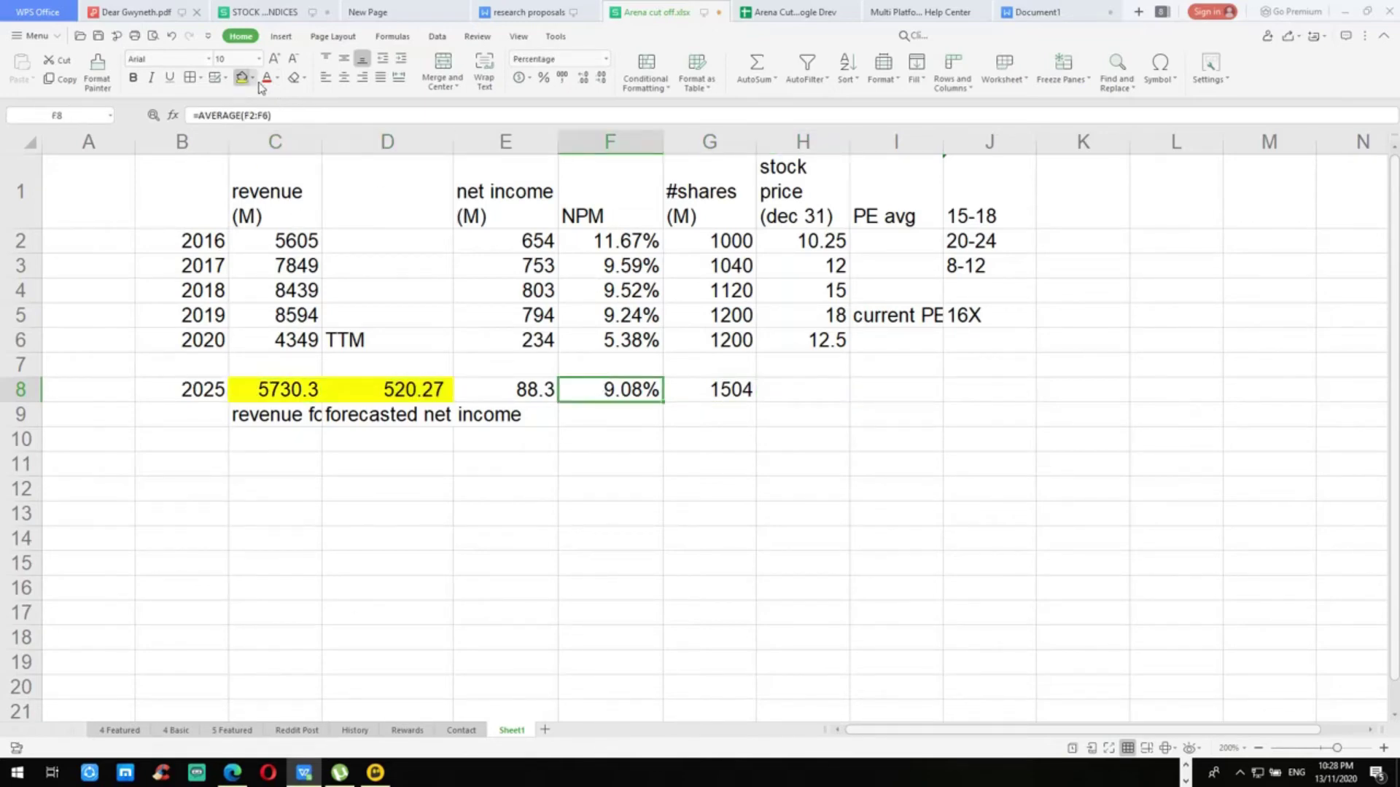
click(717, 388)
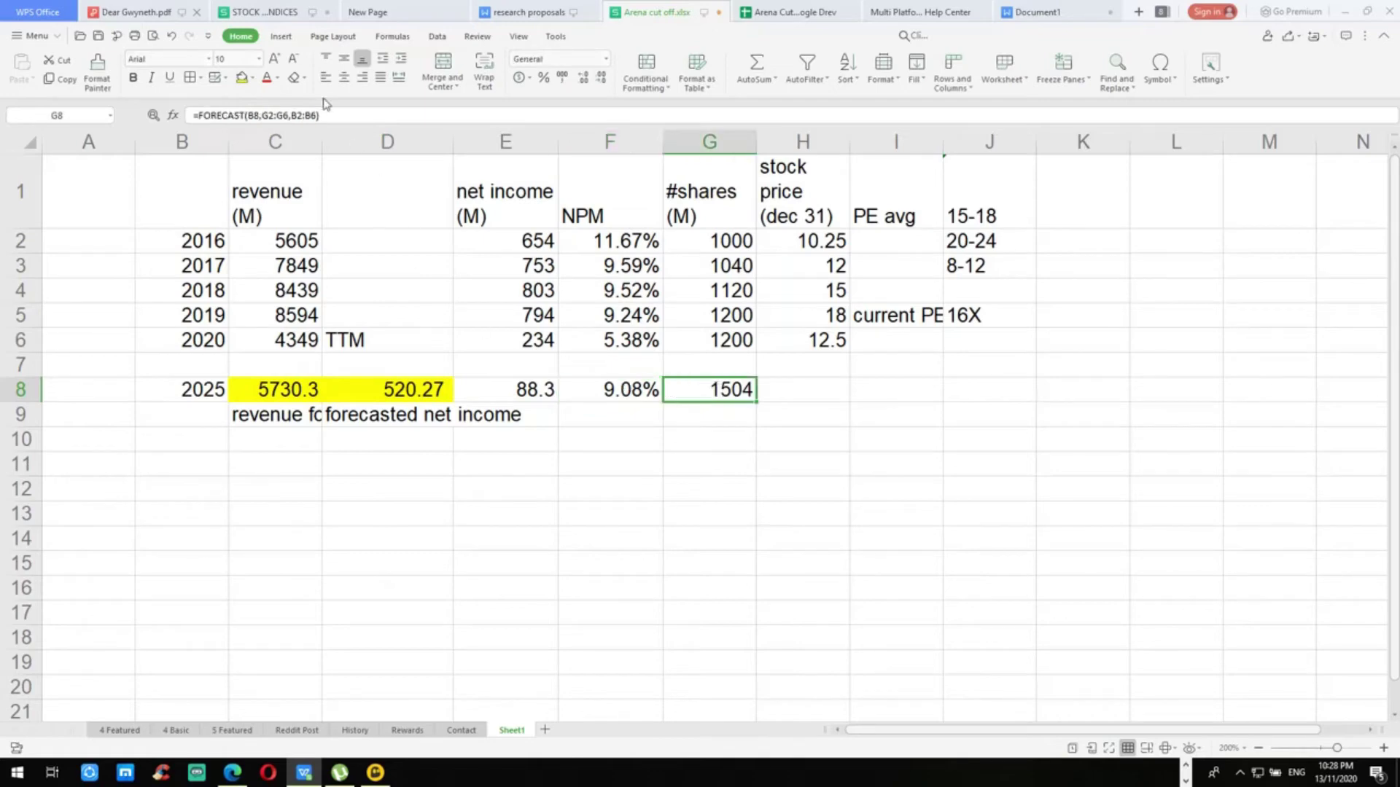
click(241, 78)
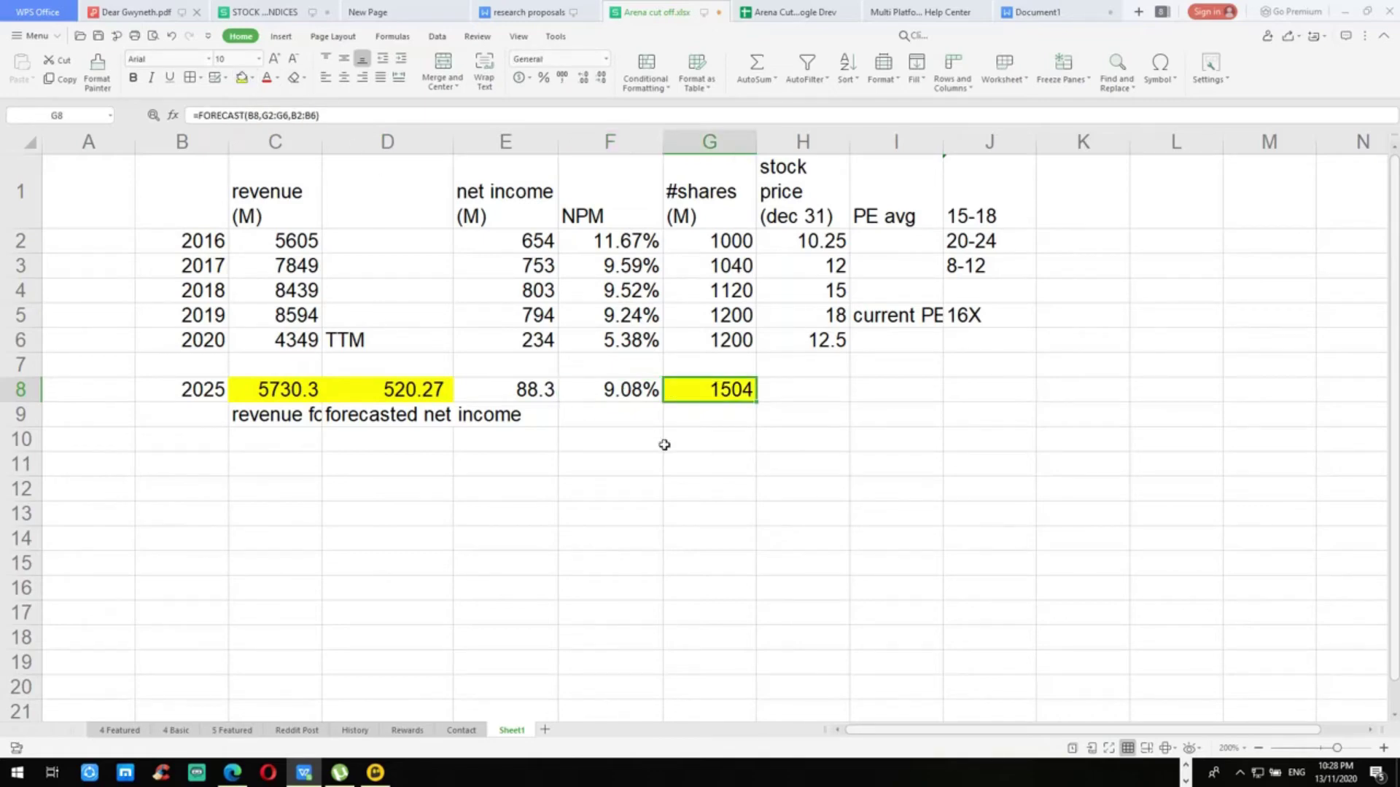
click(635, 487)
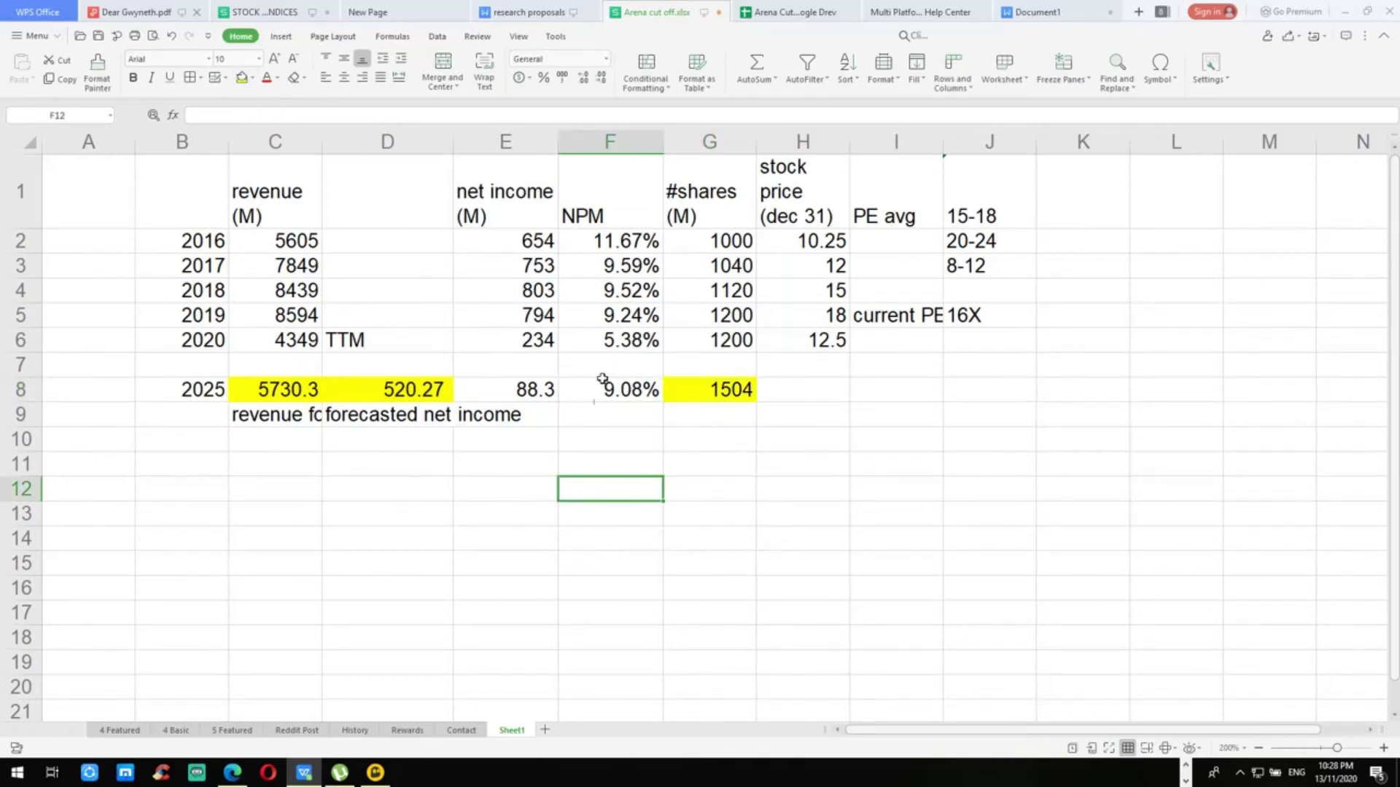
click(801, 237)
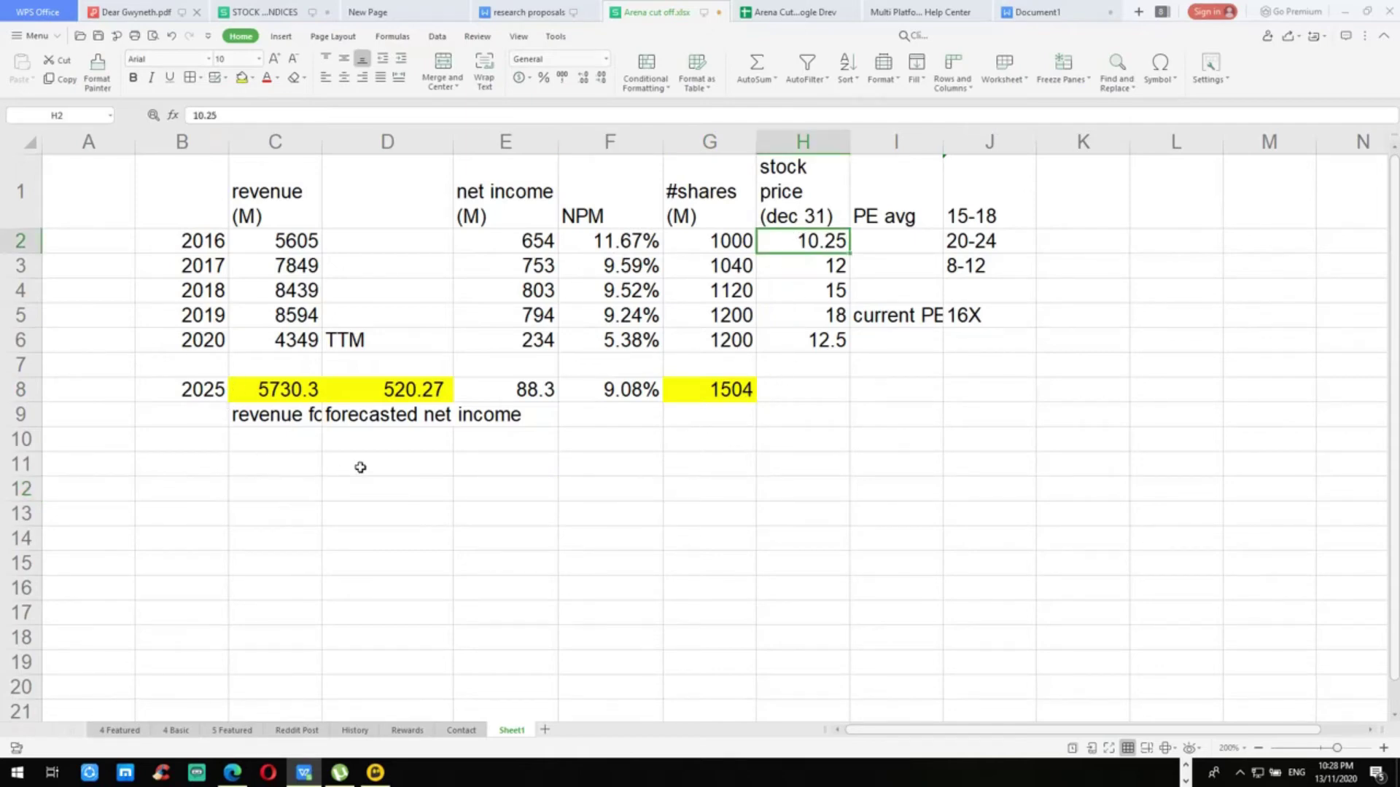
click(252, 389)
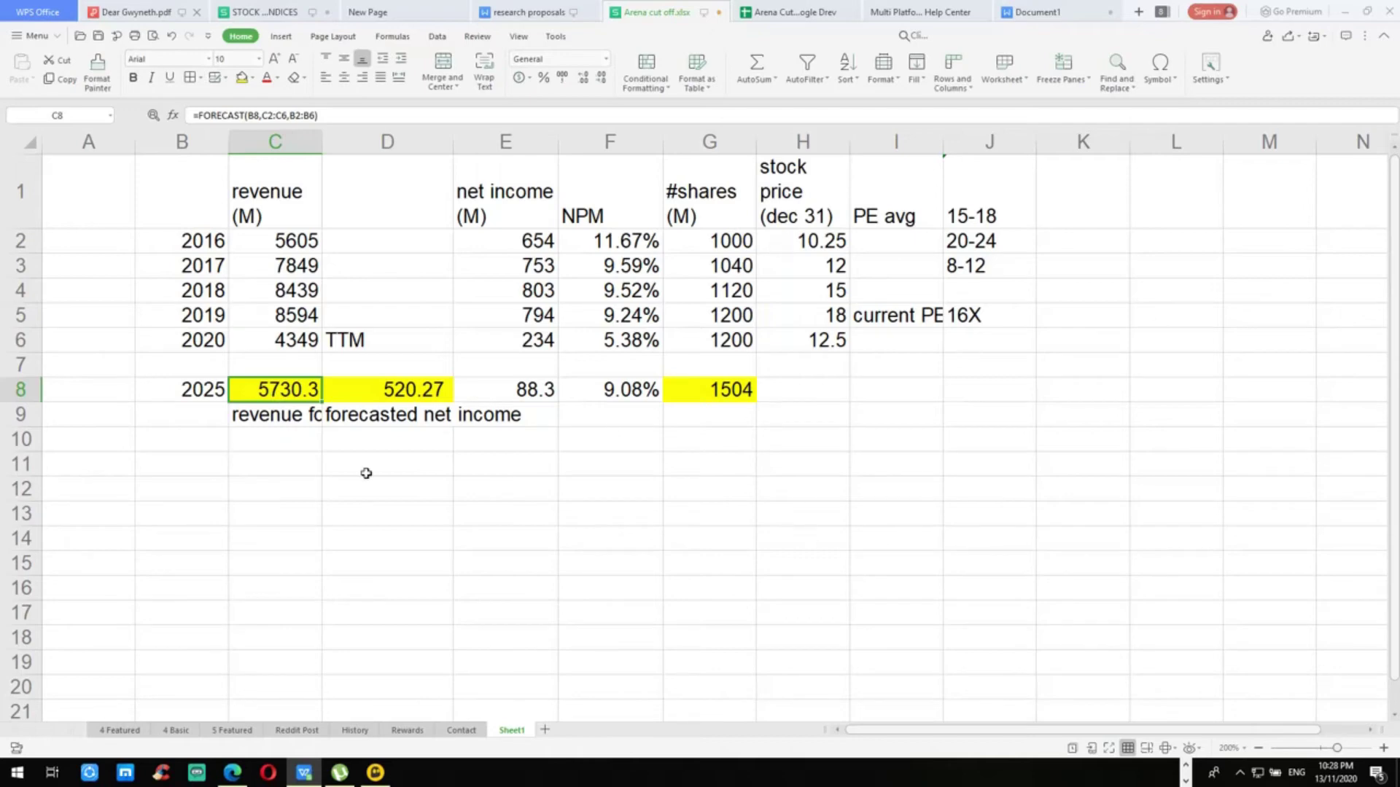
Step: Title the new K1 column 'P/S'
click(1079, 195)
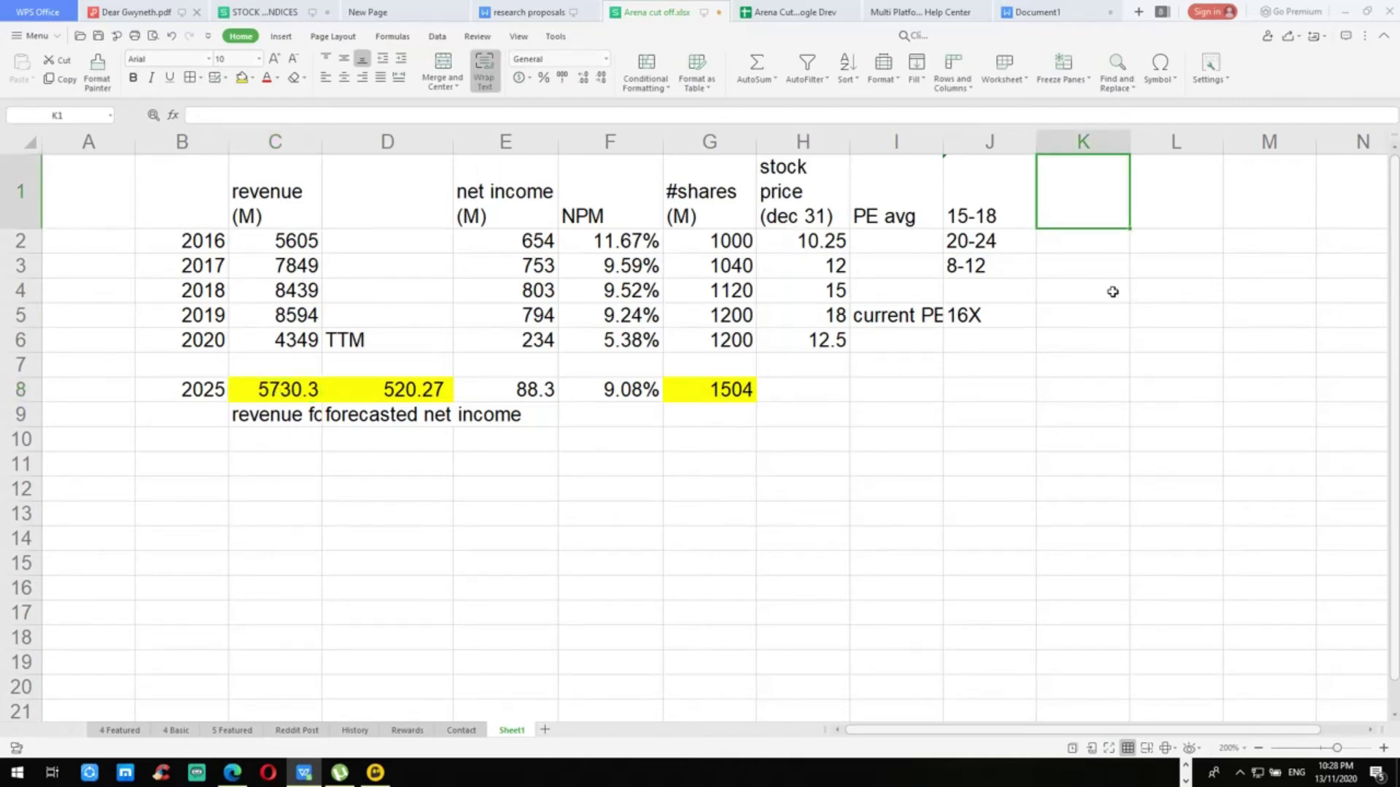
text(P/Sales)
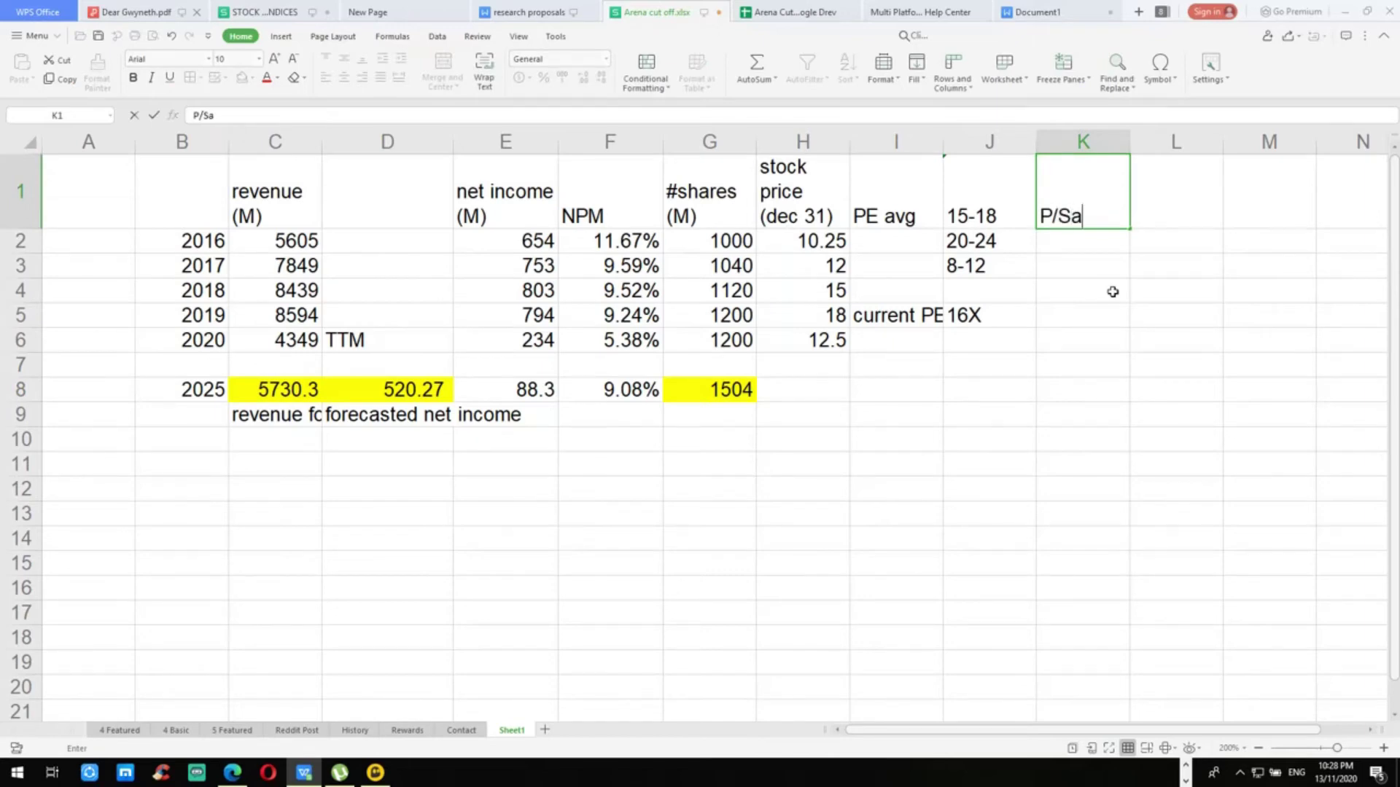
key(Return)
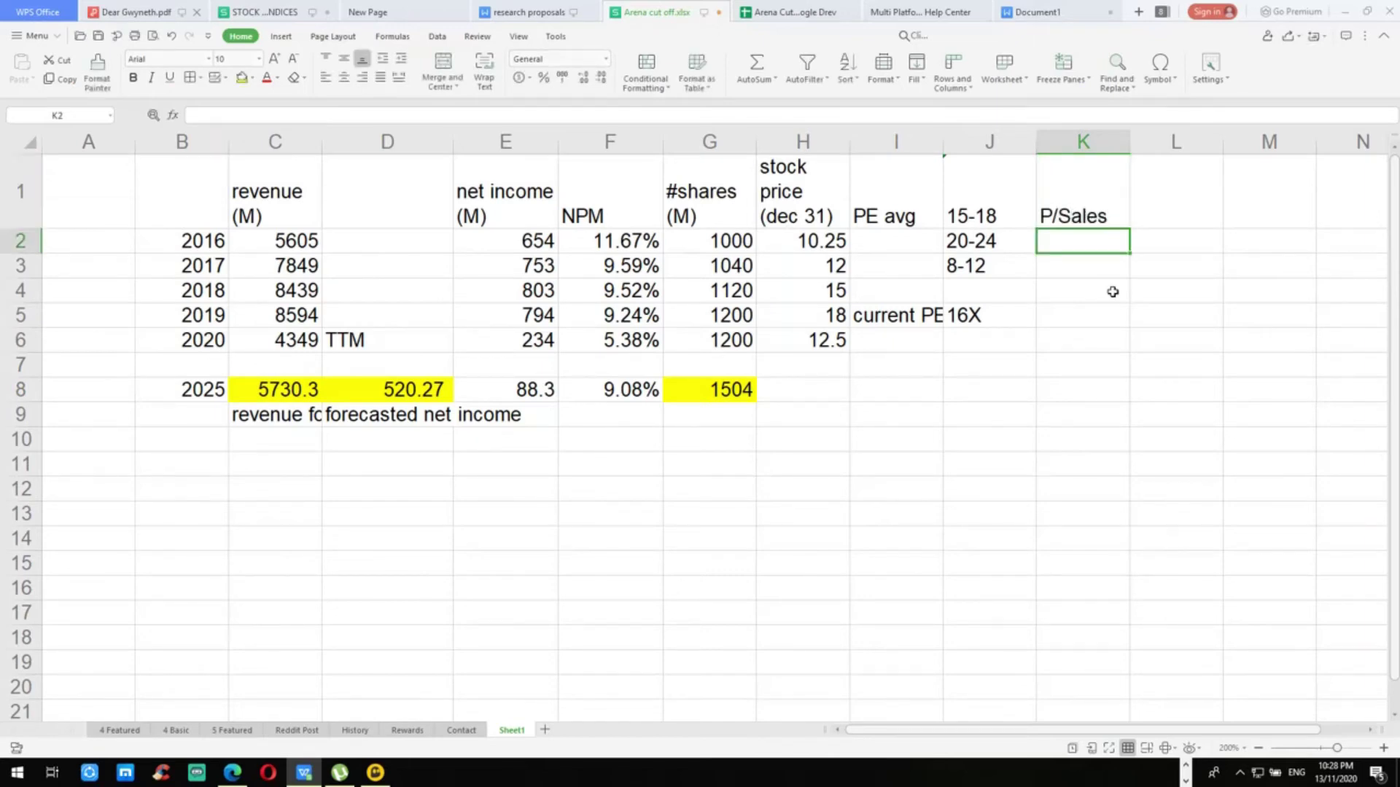
key(Up)
text(P/S)
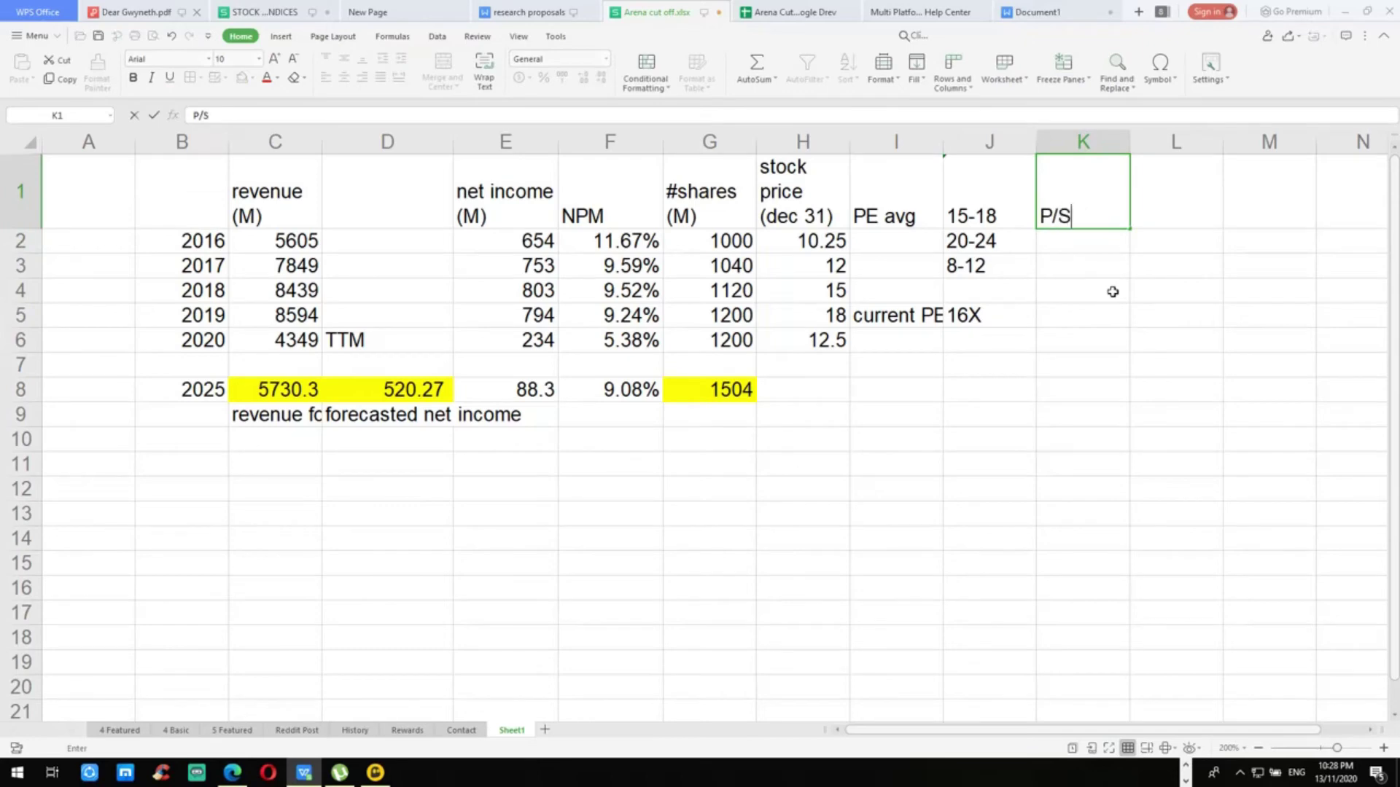
key(Return)
Step: Enter the P/S formula =H2*G2/C2 in K2
text(=)
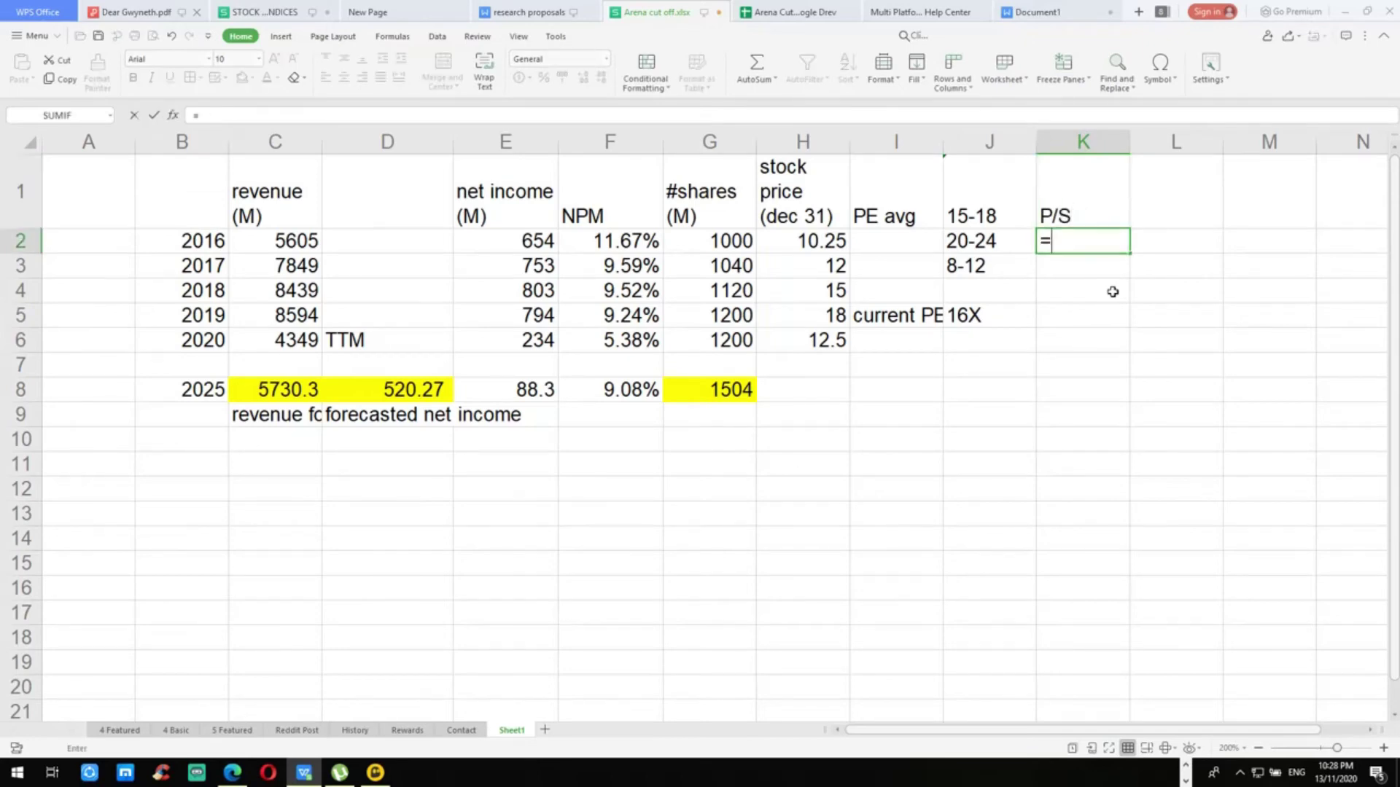
key(Left)
key(Left)
key(Left)
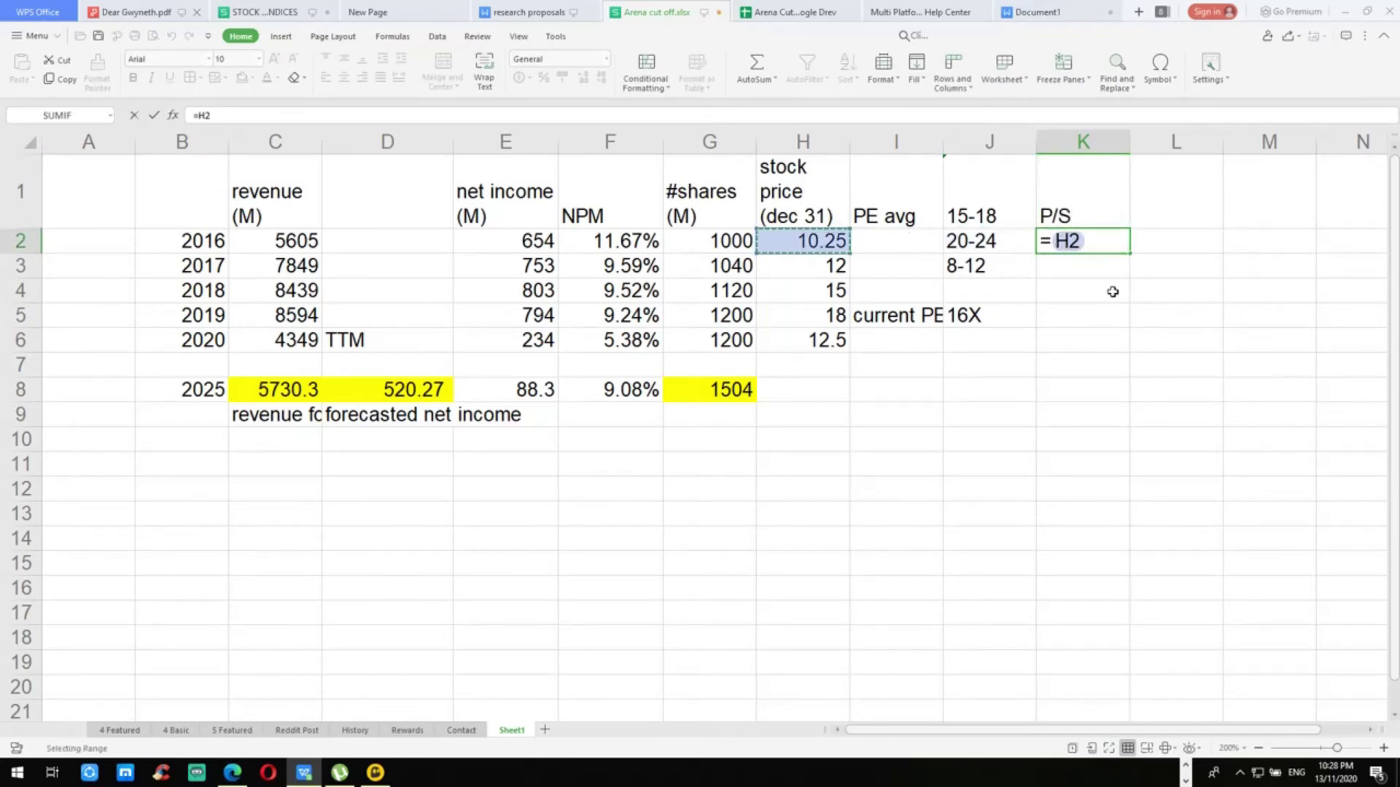
text(*)
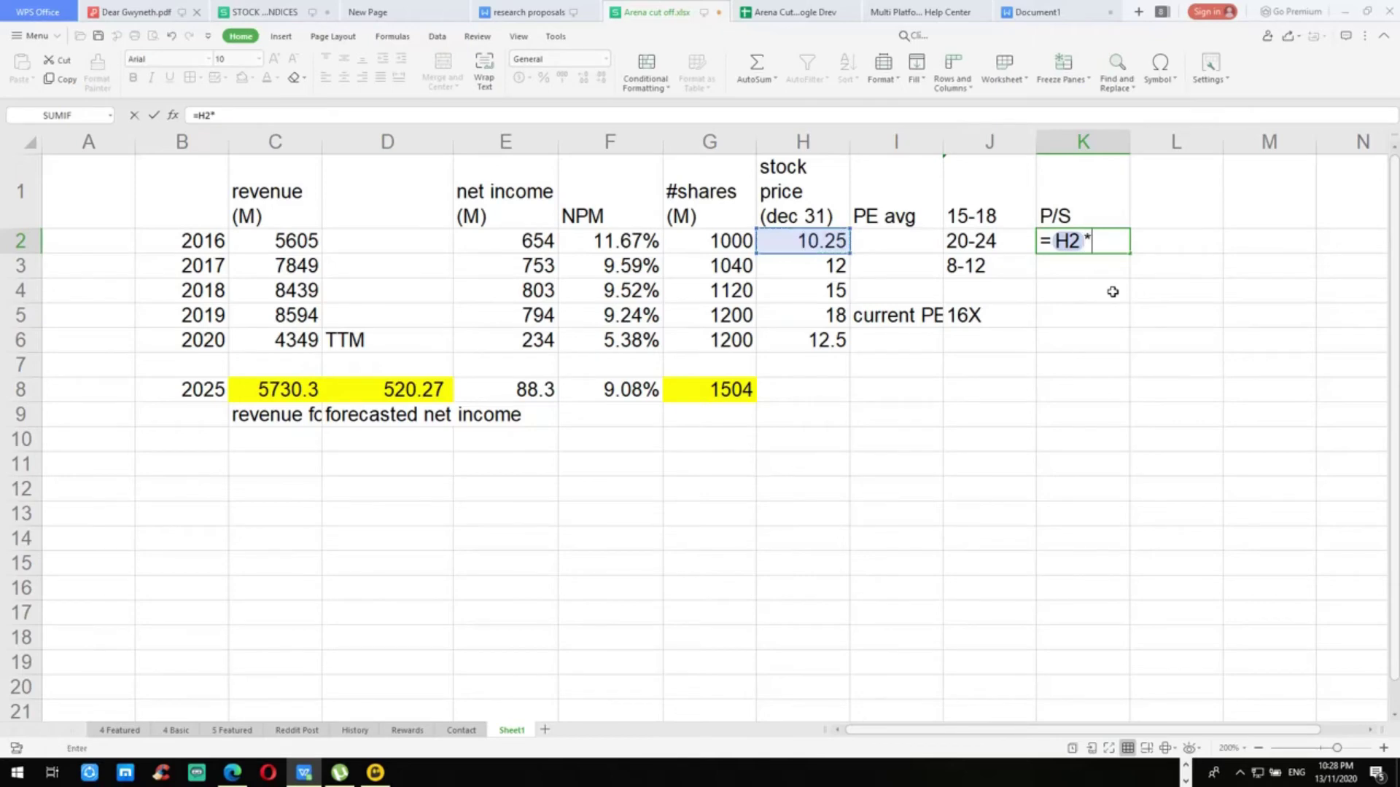
key(Left)
key(Left)
key(Left)
key(Left)
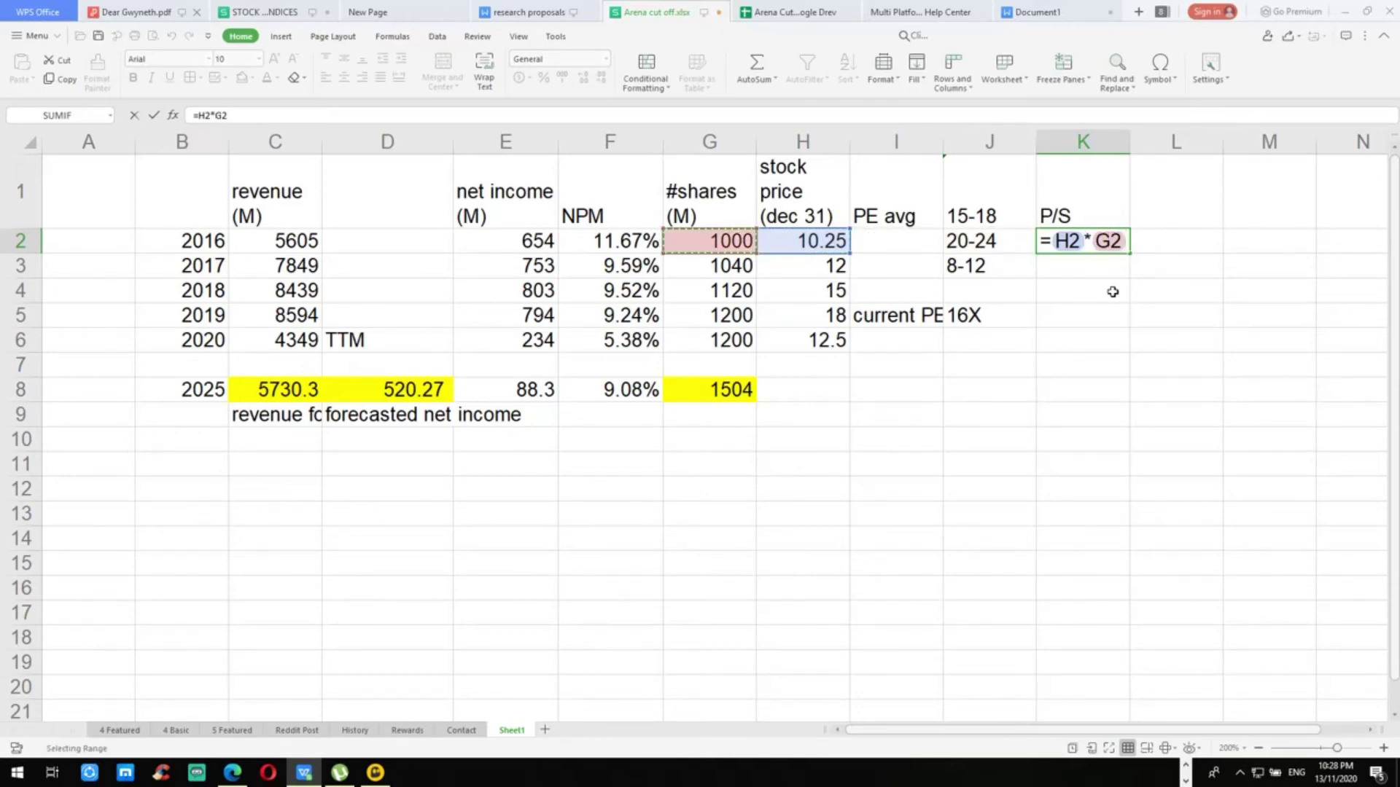
text(/)
key(Left)
key(Left)
key(Left)
key(Left)
key(Left)
key(Left)
key(Left)
key(Left)
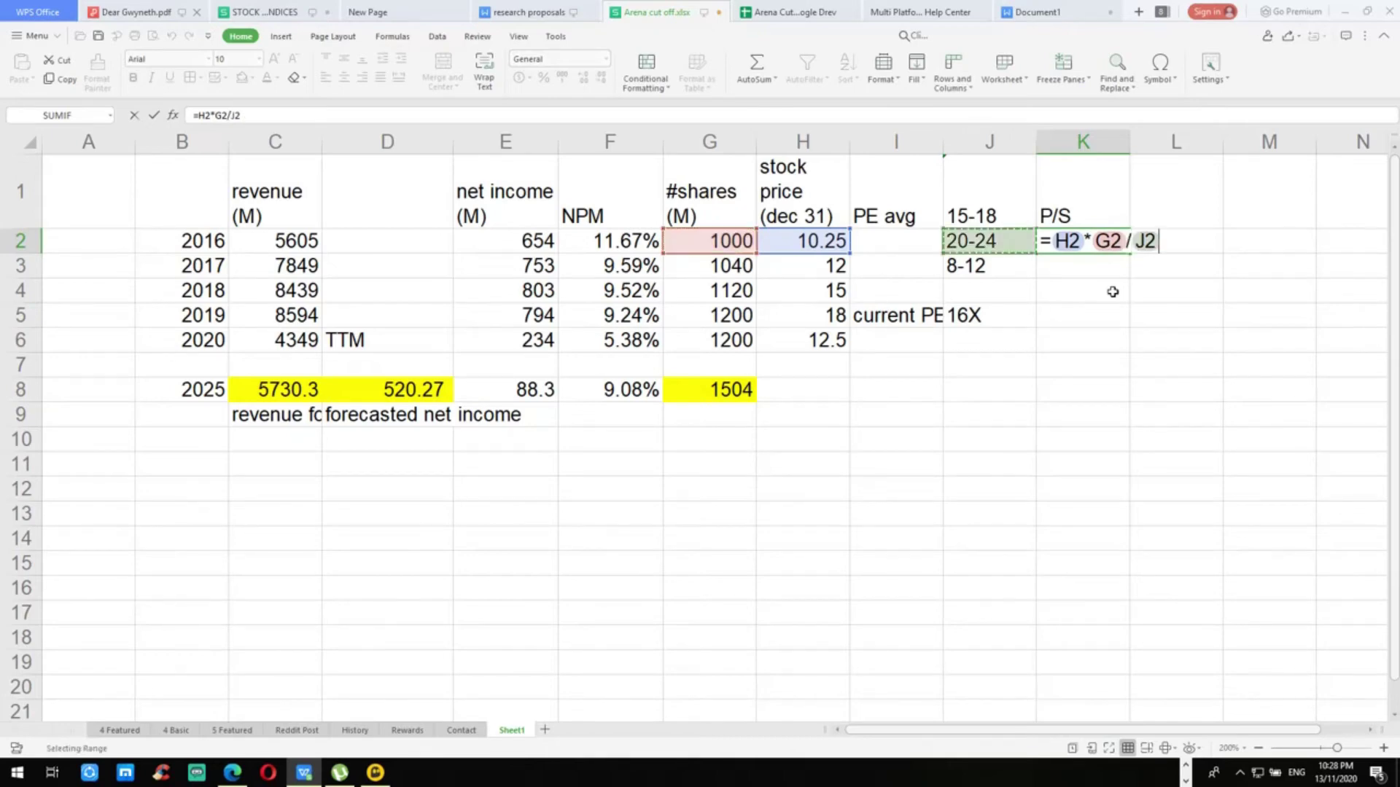
key(Return)
Step: Copy the K2 P/S formula down into K3:K6
key(Up)
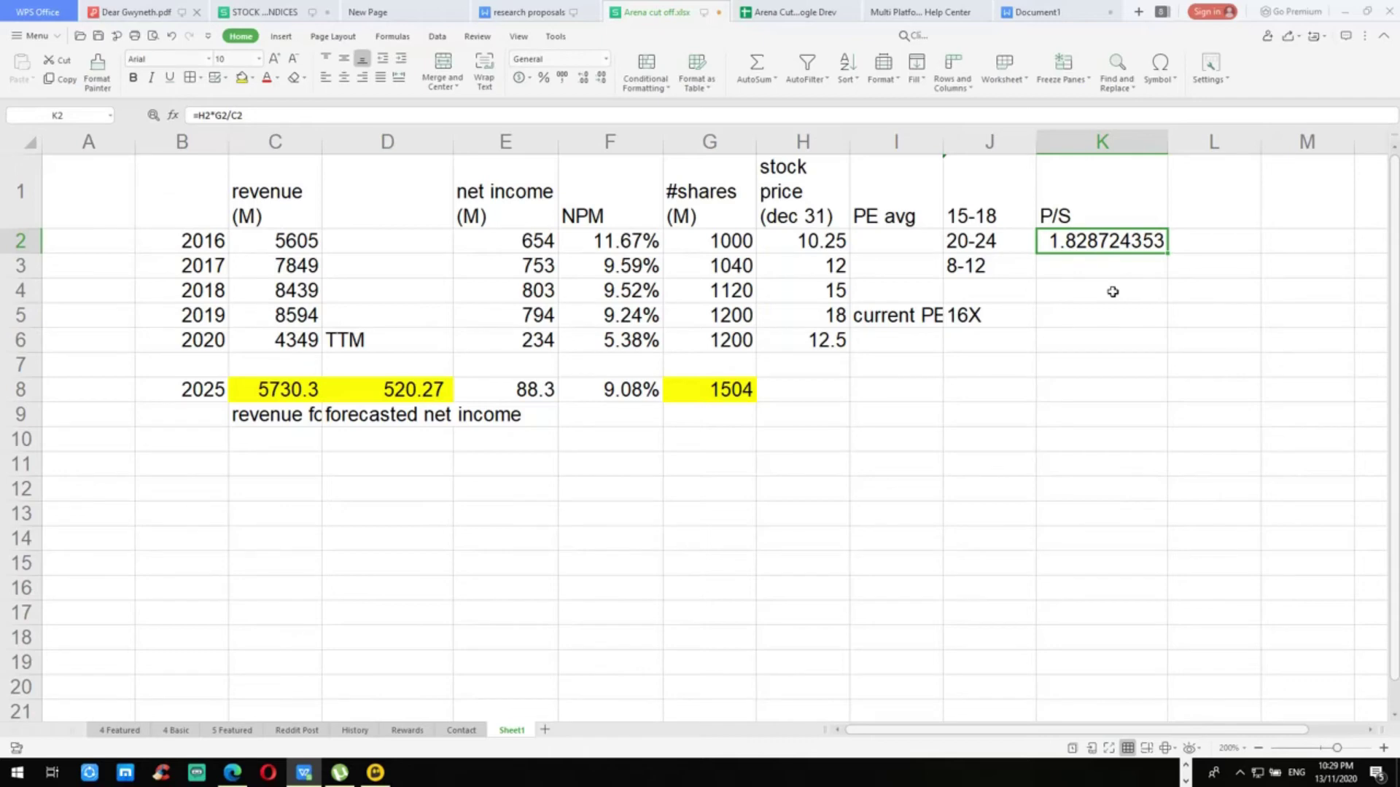
key(ctrl+c)
key(Down)
key(shift+Down)
key(shift+Down)
key(shift+Down)
key(ctrl+v)
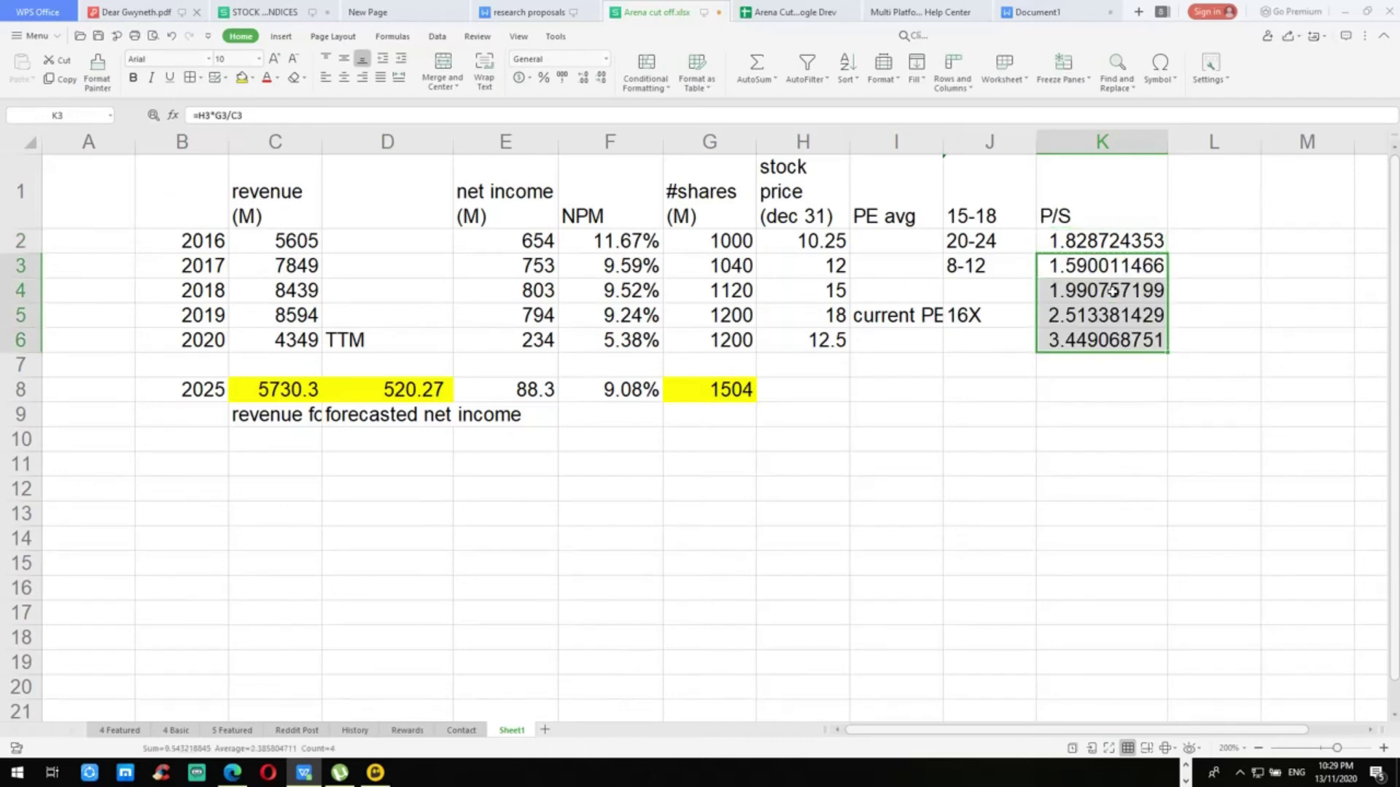
Step: Step through the P/S results, from 1.83 in 2016 to 3.45 in 2020
key(Up)
key(Down)
key(Down)
key(Down)
key(Down)
key(Down)
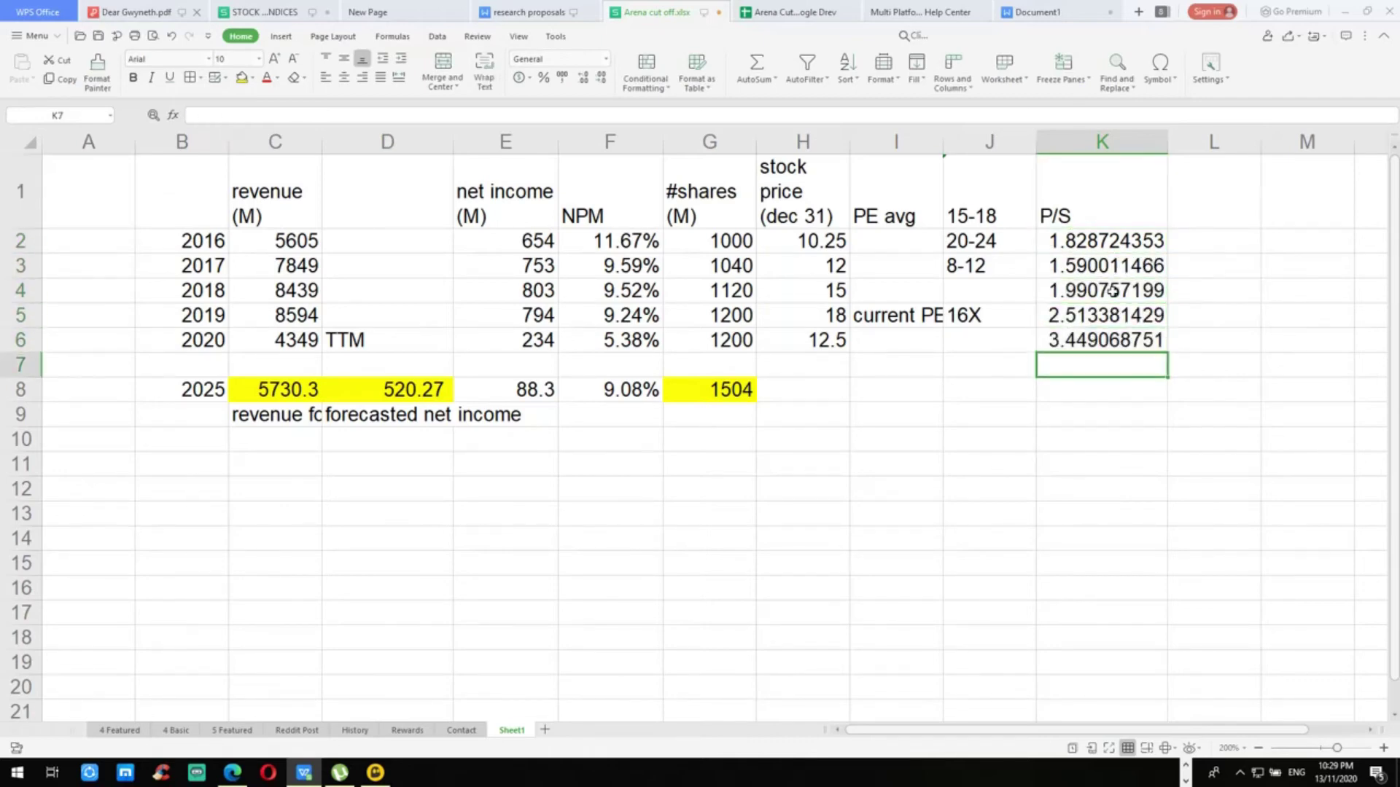
key(Up)
key(Up)
key(Up)
key(Up)
key(Up)
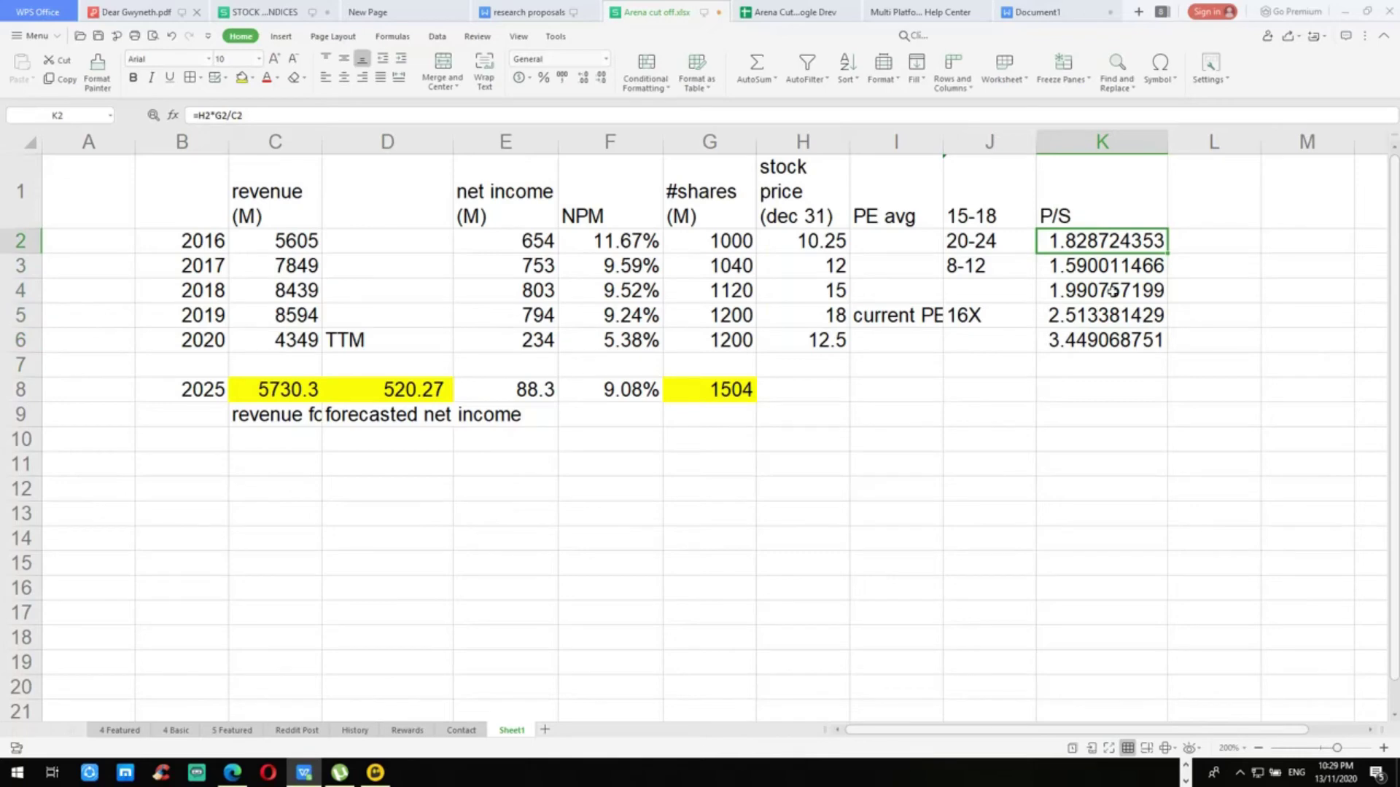
key(Down)
key(Down)
key(Down)
key(Down)
key(Down)
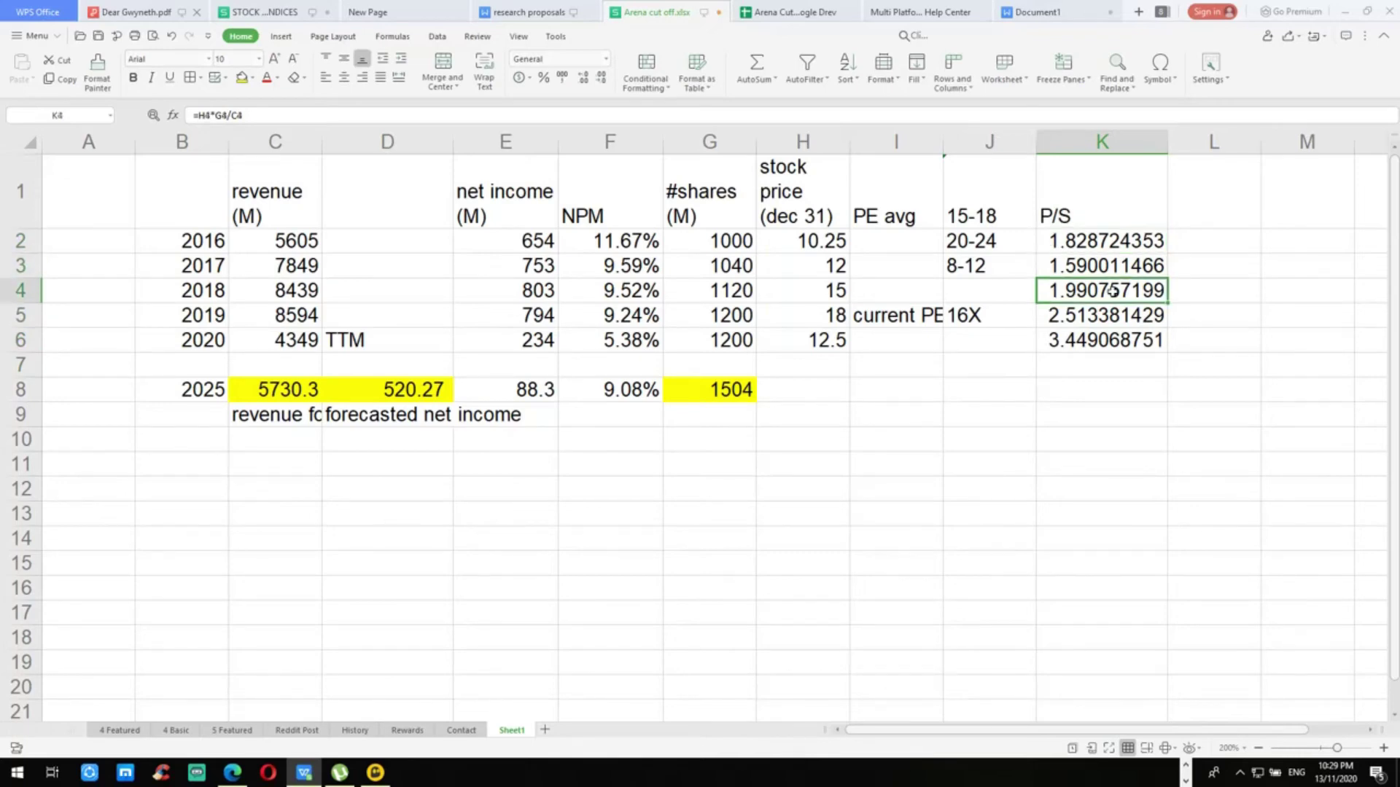
key(Up)
key(Up)
key(Up)
key(Up)
key(Up)
key(Down)
key(Down)
key(Down)
key(Down)
key(Down)
key(Down)
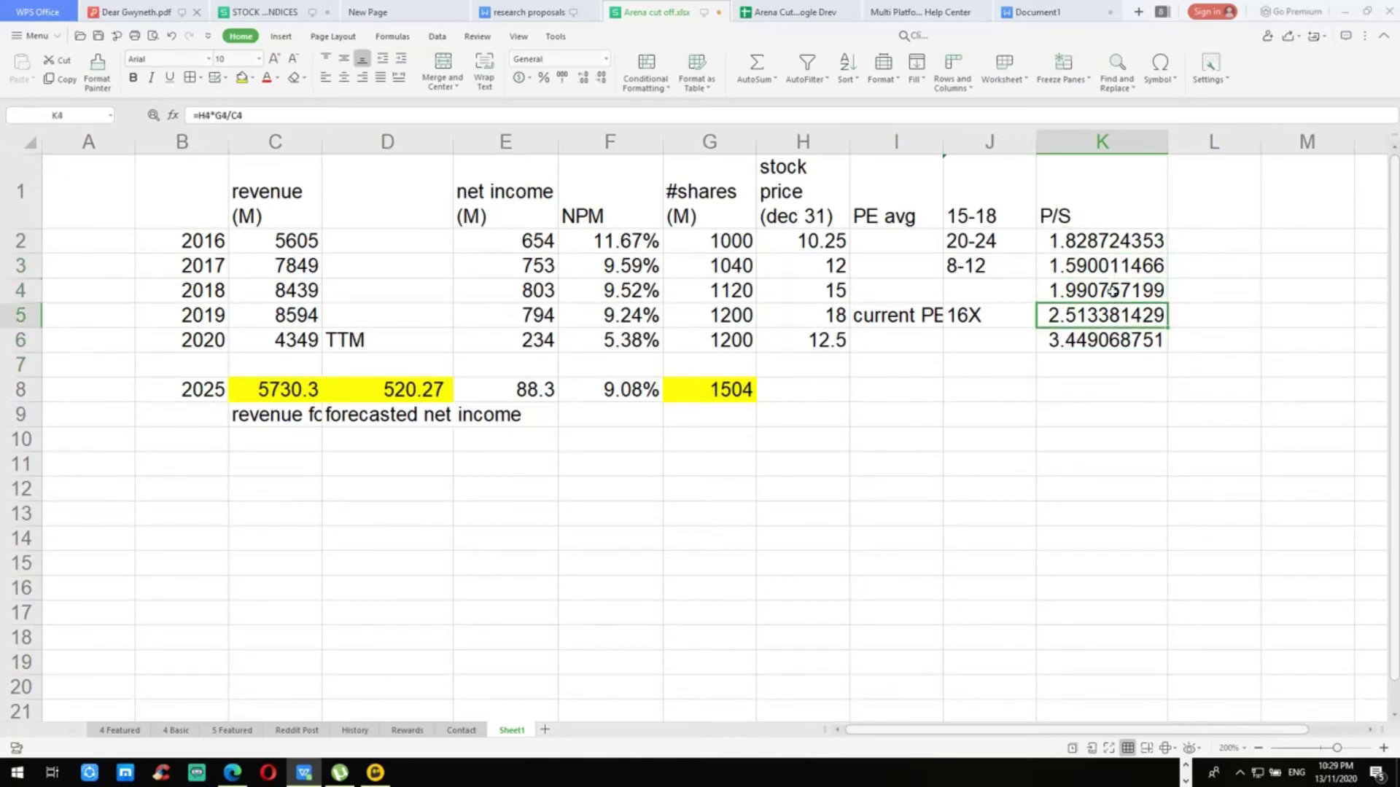
key(Up)
key(Up)
key(Down)
key(Down)
key(Down)
key(Up)
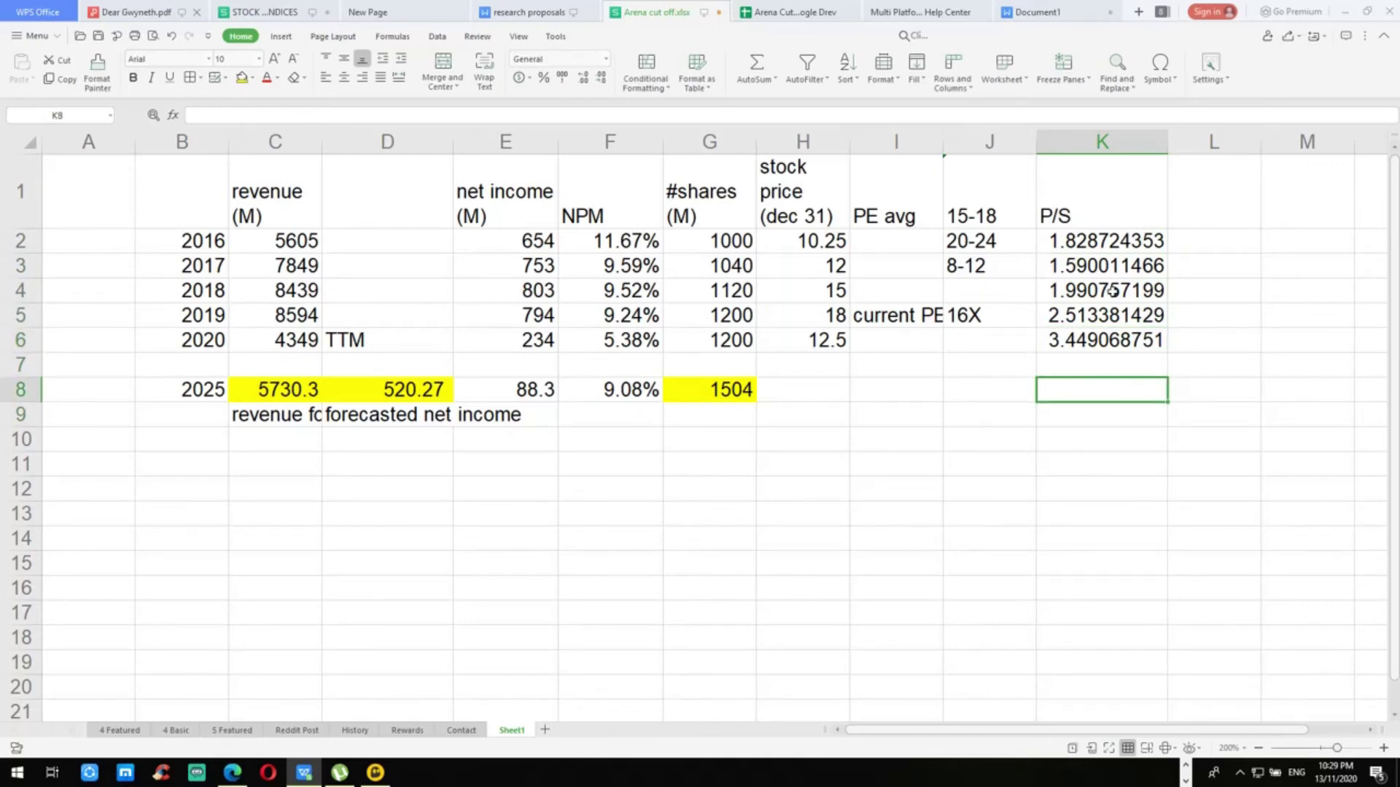
Step: Enter =AVERAGE(K2:K6) in K8, giving an average P/S of 2.27438864
text(=aver)
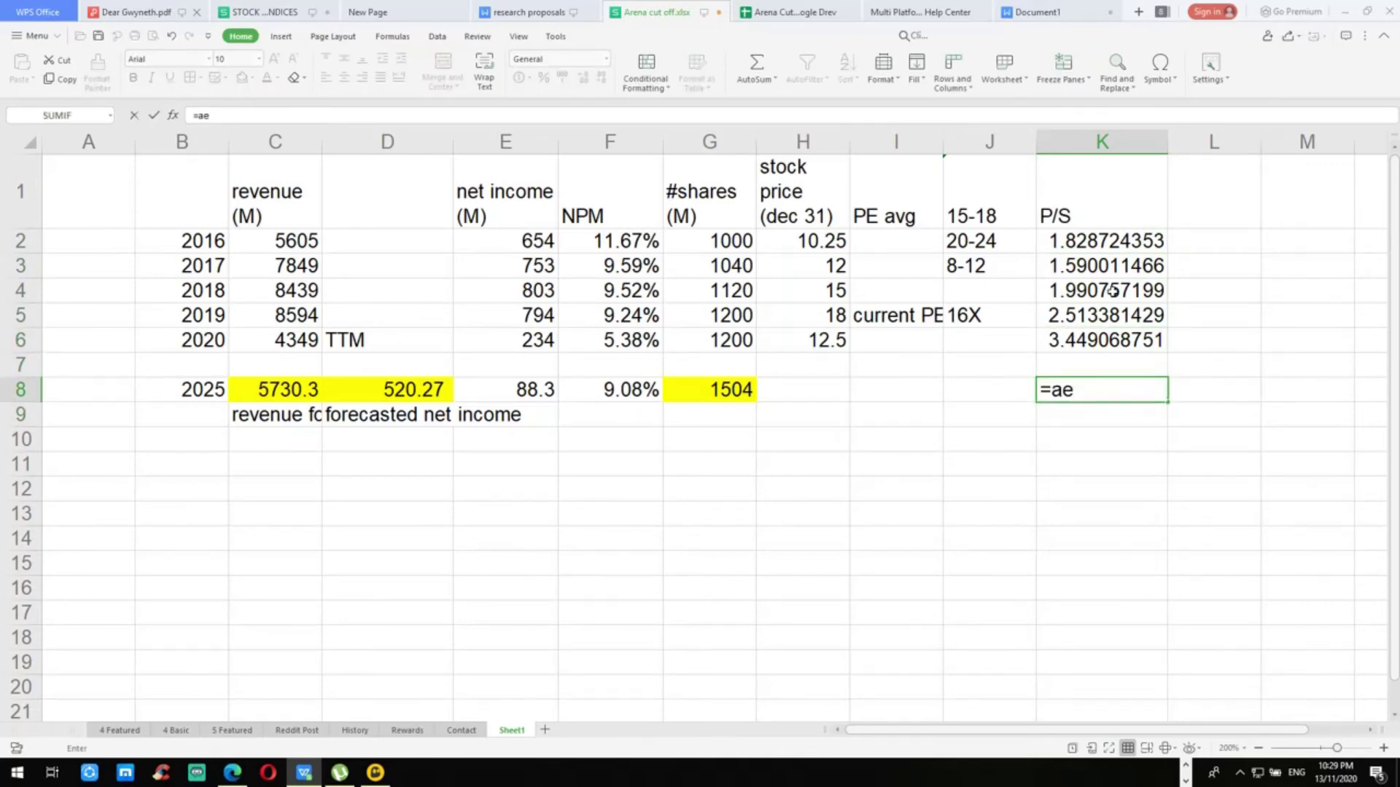
text(age()
key(Up)
key(Up)
key(Up)
key(Up)
key(Up)
key(Up)
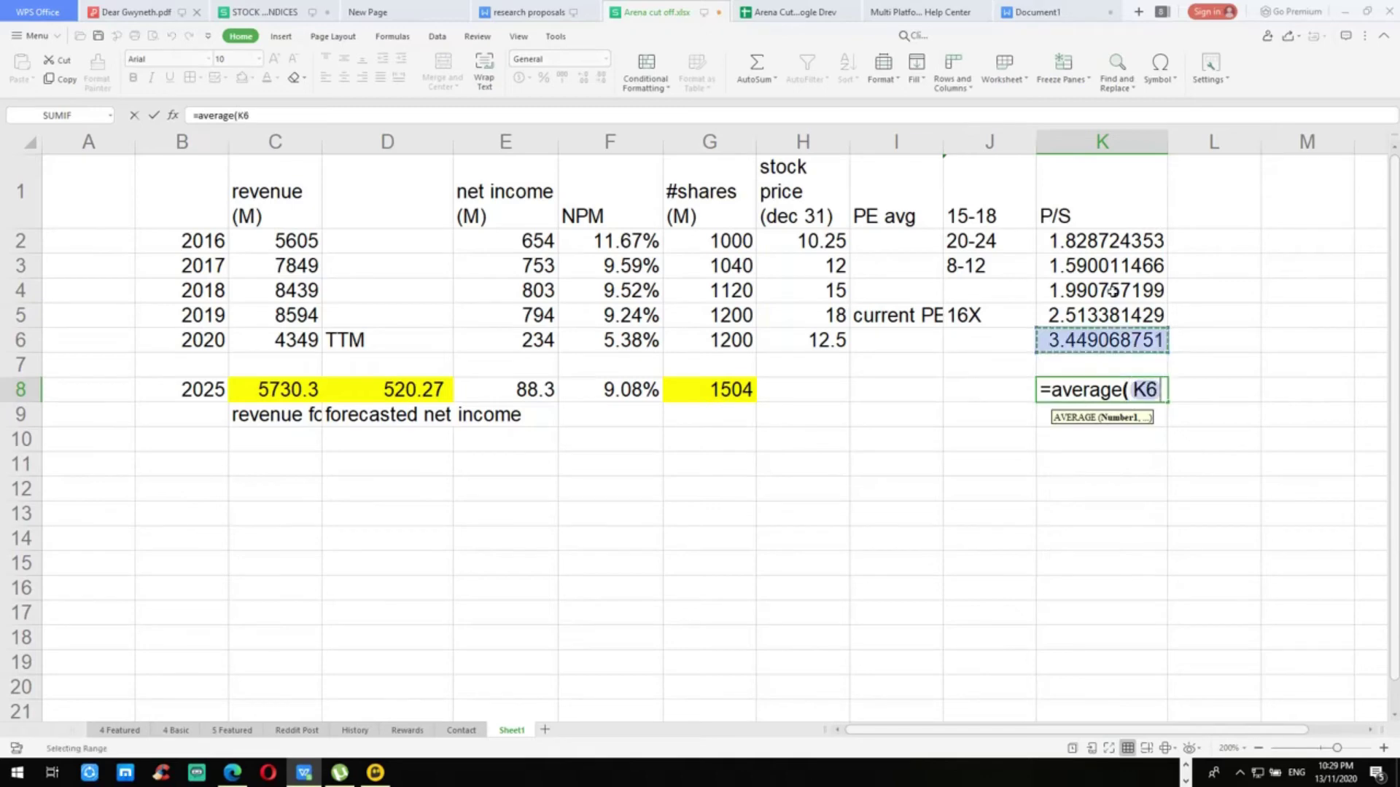
key(shift+Down)
key(shift+Down)
key(shift+Down)
key(shift+Down)
key(Return)
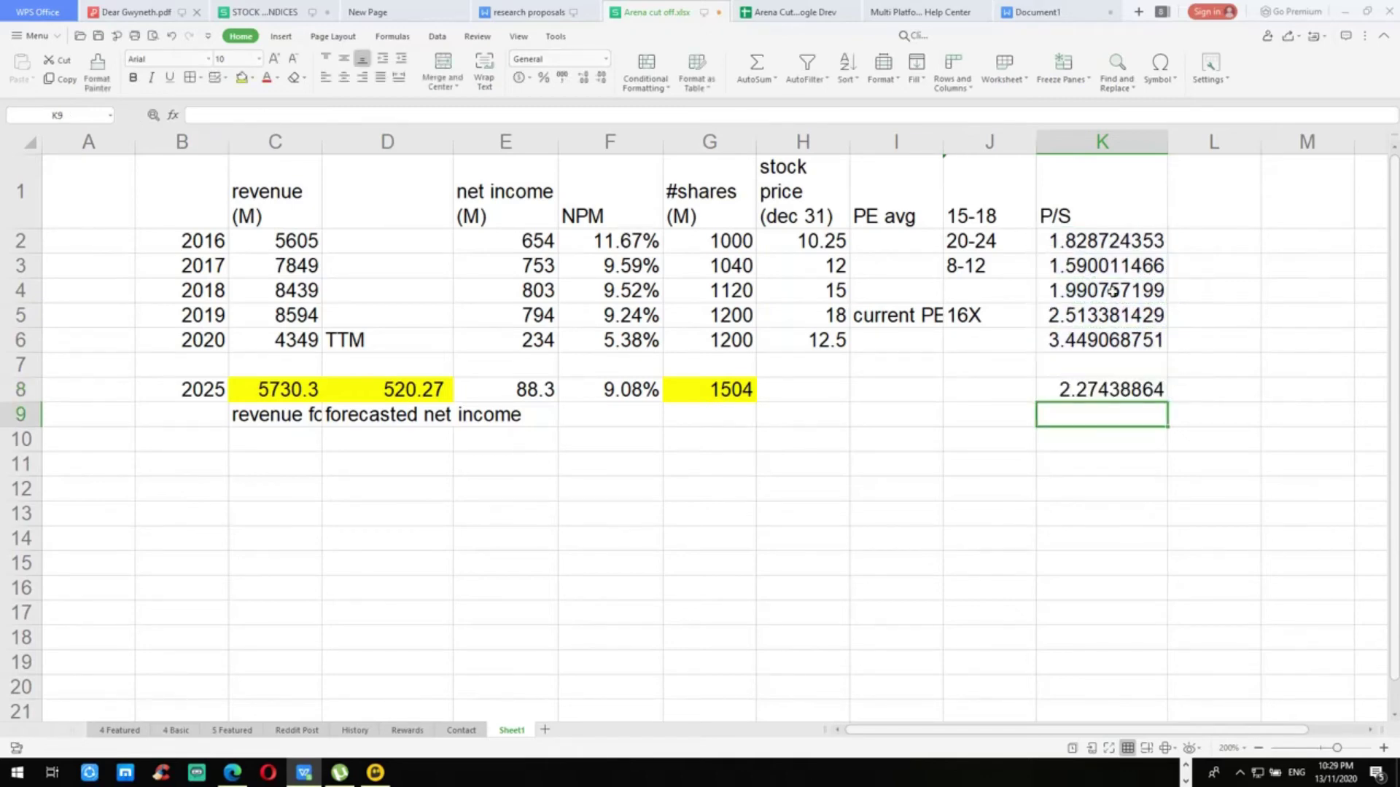
key(Up)
Step: Label J8 'avg p/s' beside the average P/S
click(972, 382)
text(avg p/s)
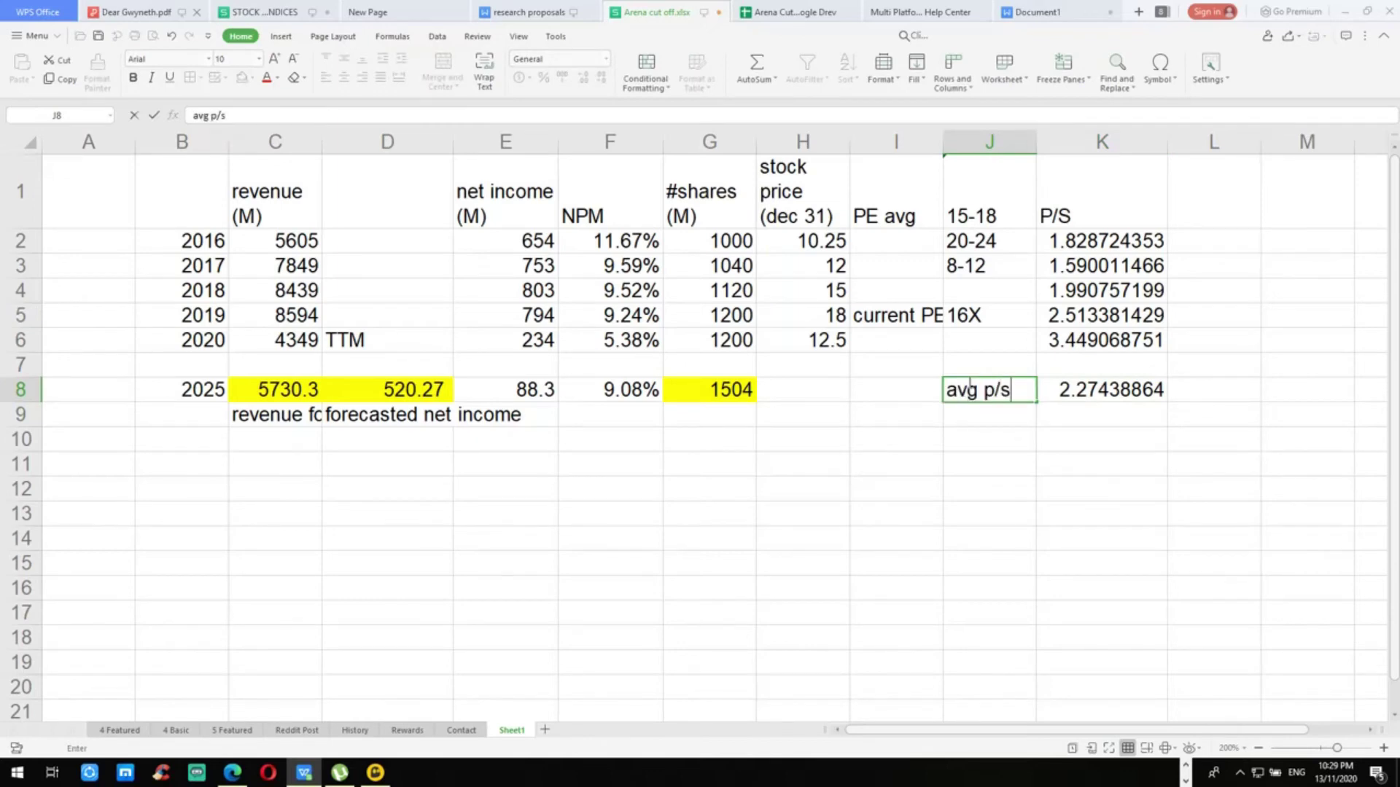
key(Return)
key(Right)
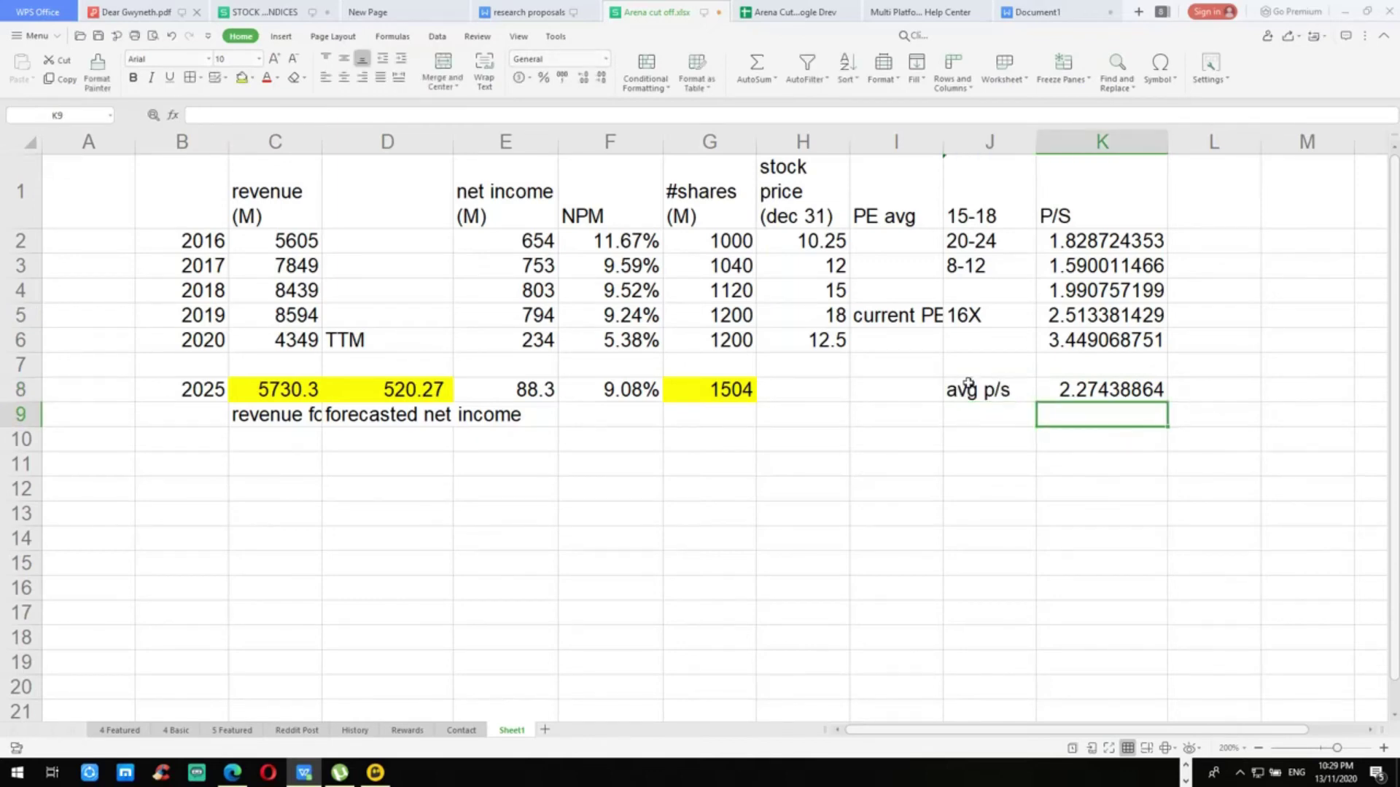
key(Down)
key(Down)
key(Left)
key(Left)
key(Left)
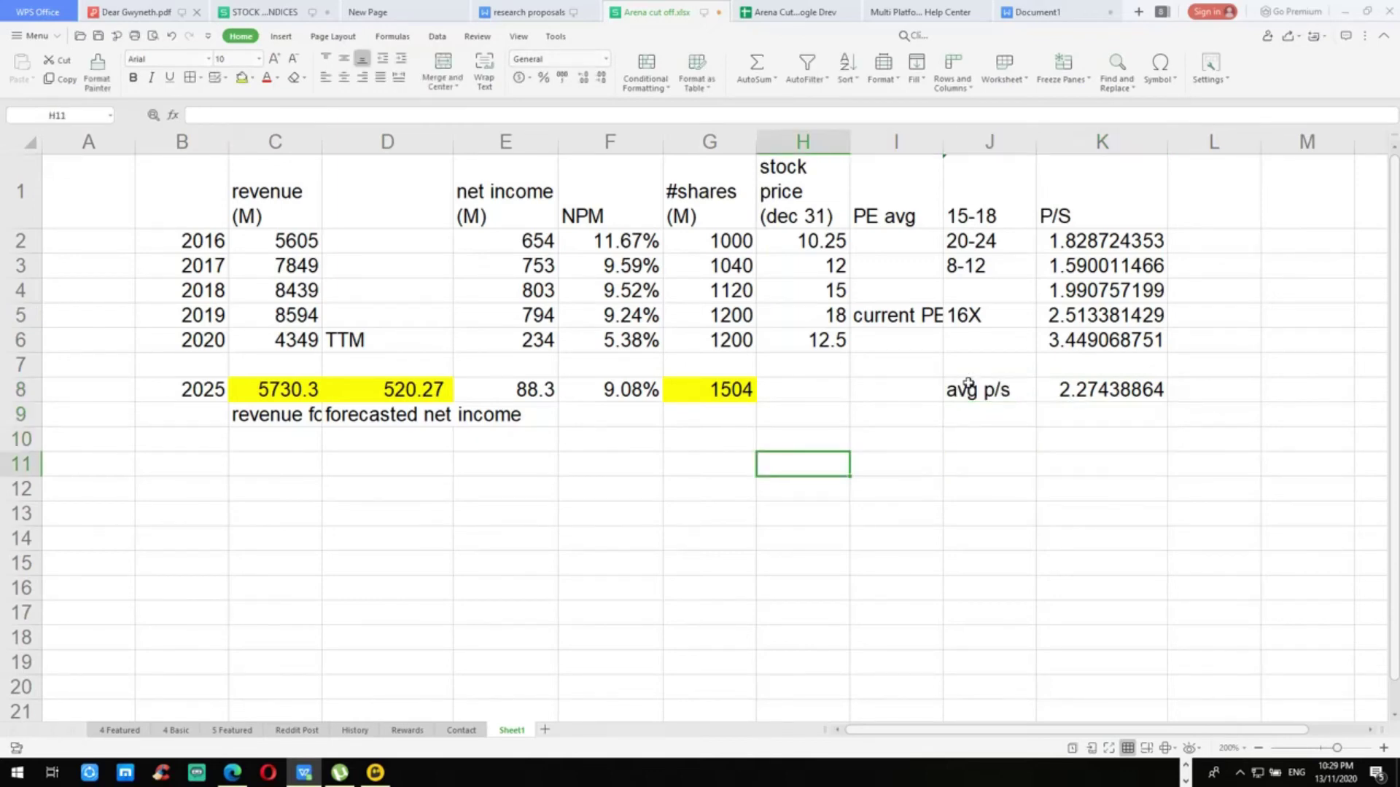
key(Right)
key(Right)
key(Right)
key(Up)
key(Up)
key(Up)
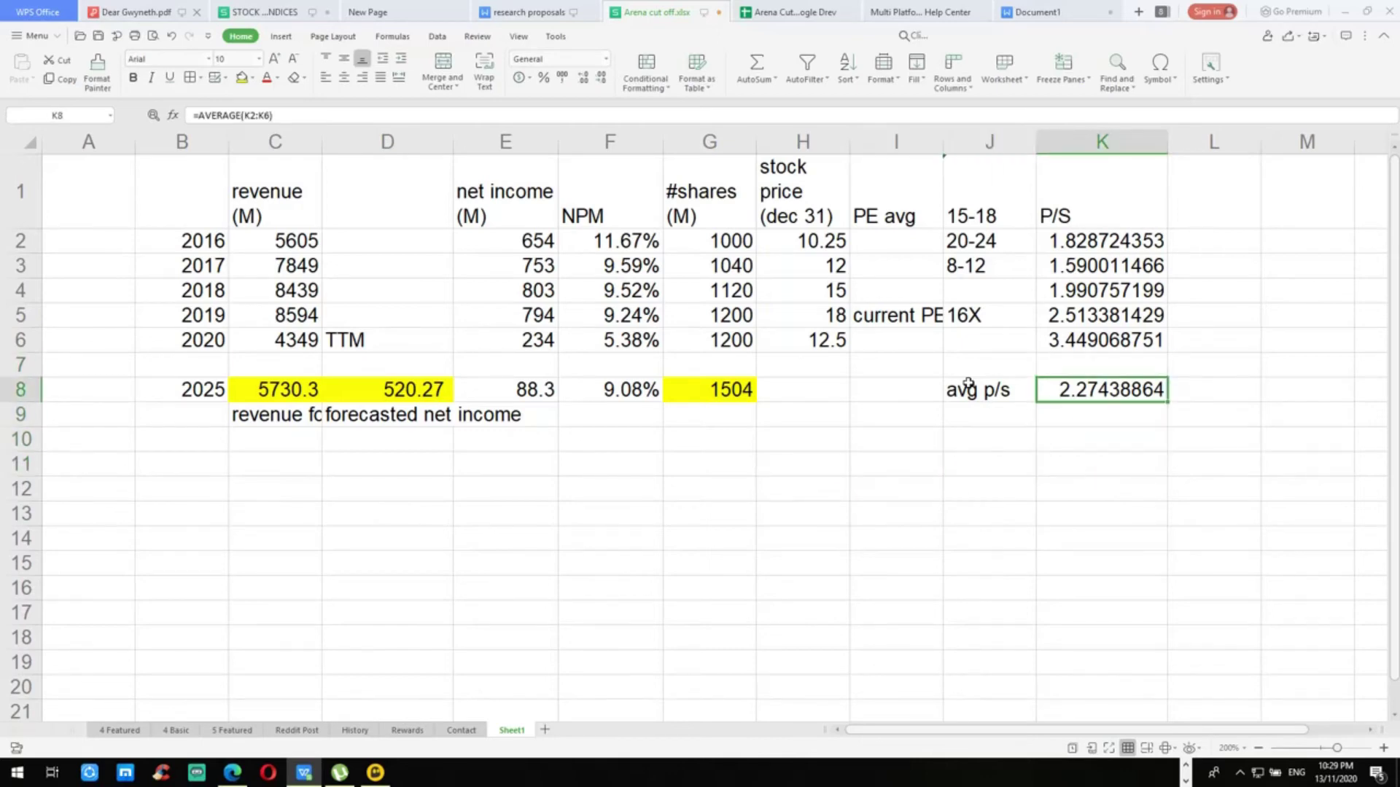
Step: Compare the average P/S with the NPM average formula along row 8
key(Left)
key(Left)
key(Right)
key(Right)
key(Down)
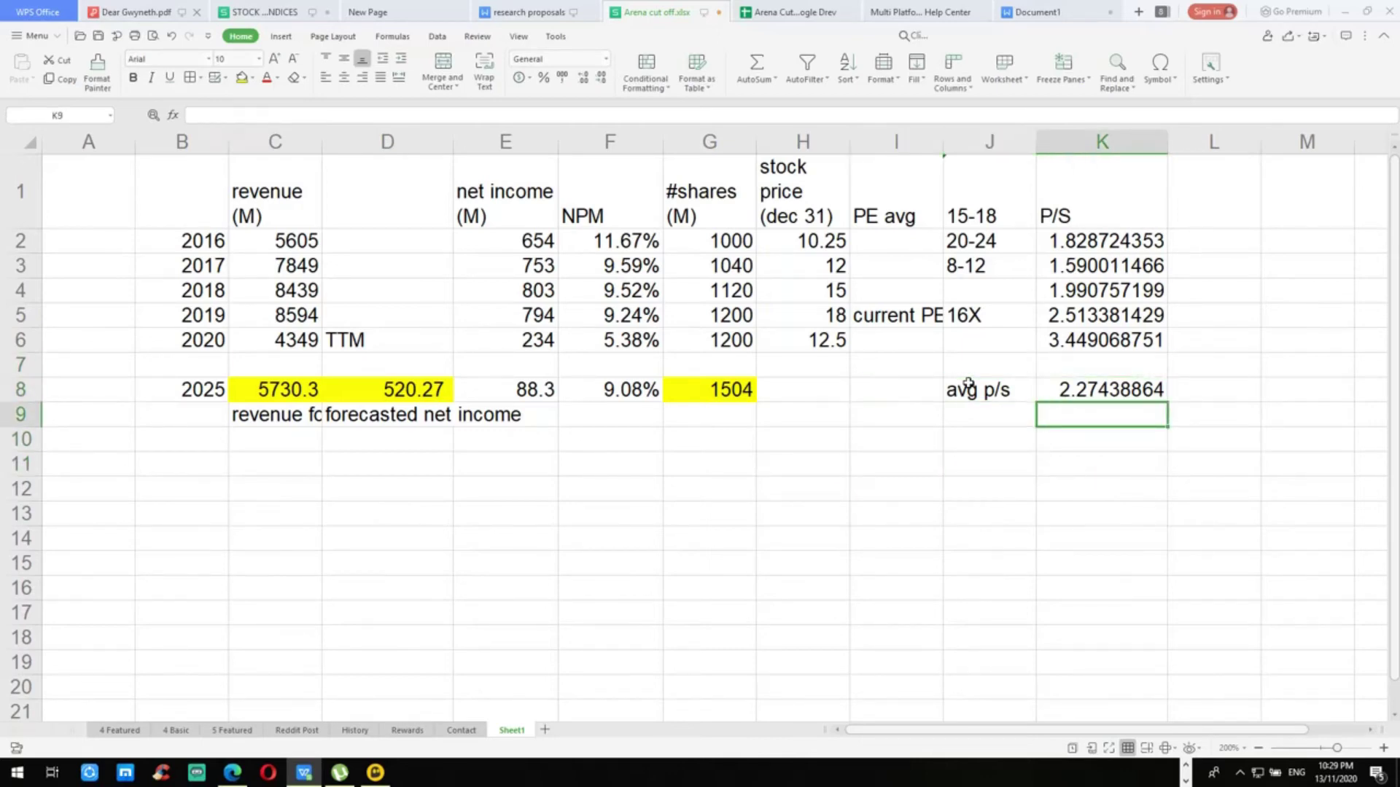
key(Up)
key(Left)
key(Left)
key(Left)
key(Left)
key(Left)
key(Left)
key(Left)
key(Left)
key(Left)
key(Right)
key(Right)
key(Right)
key(Right)
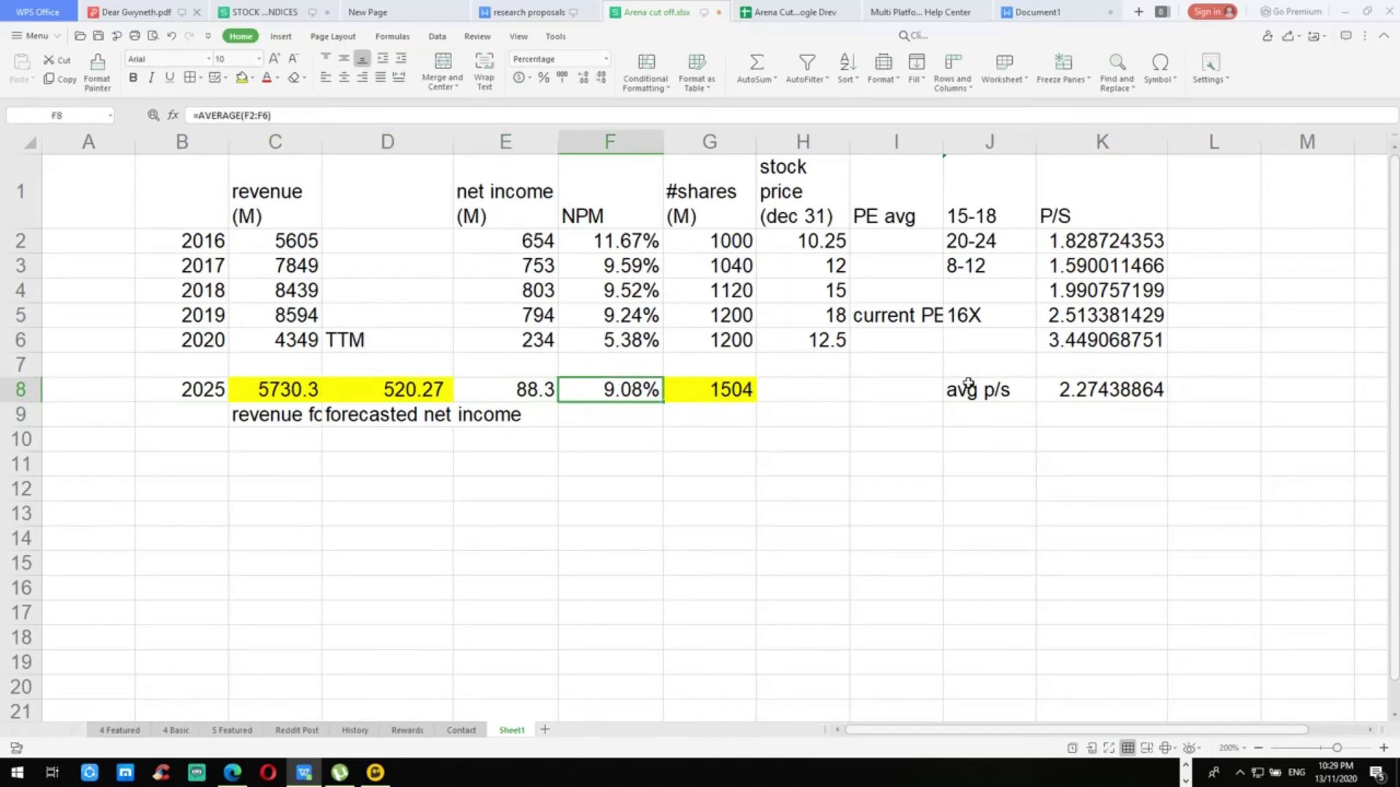
key(Right)
key(Right)
key(Right)
key(Right)
key(Right)
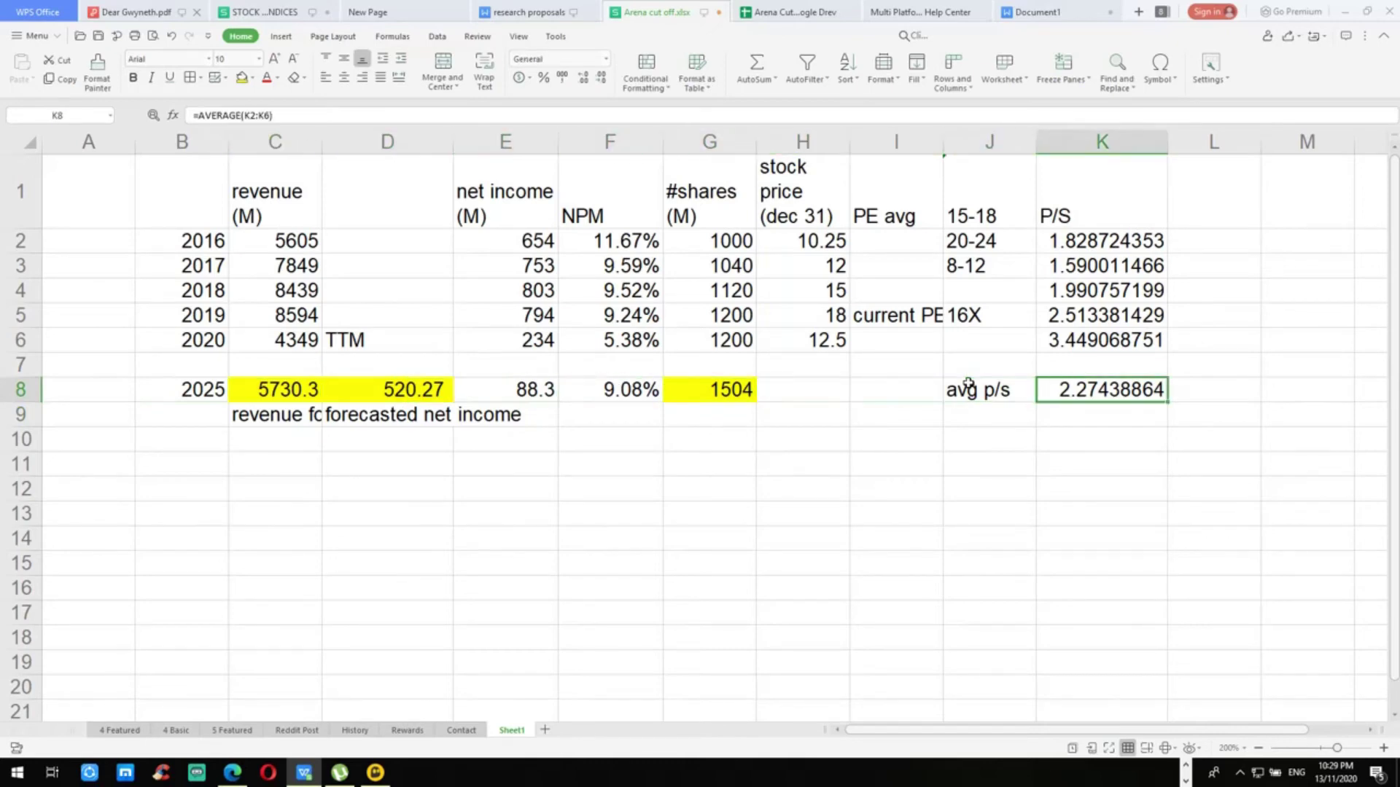
key(Up)
key(Down)
key(Down)
key(Down)
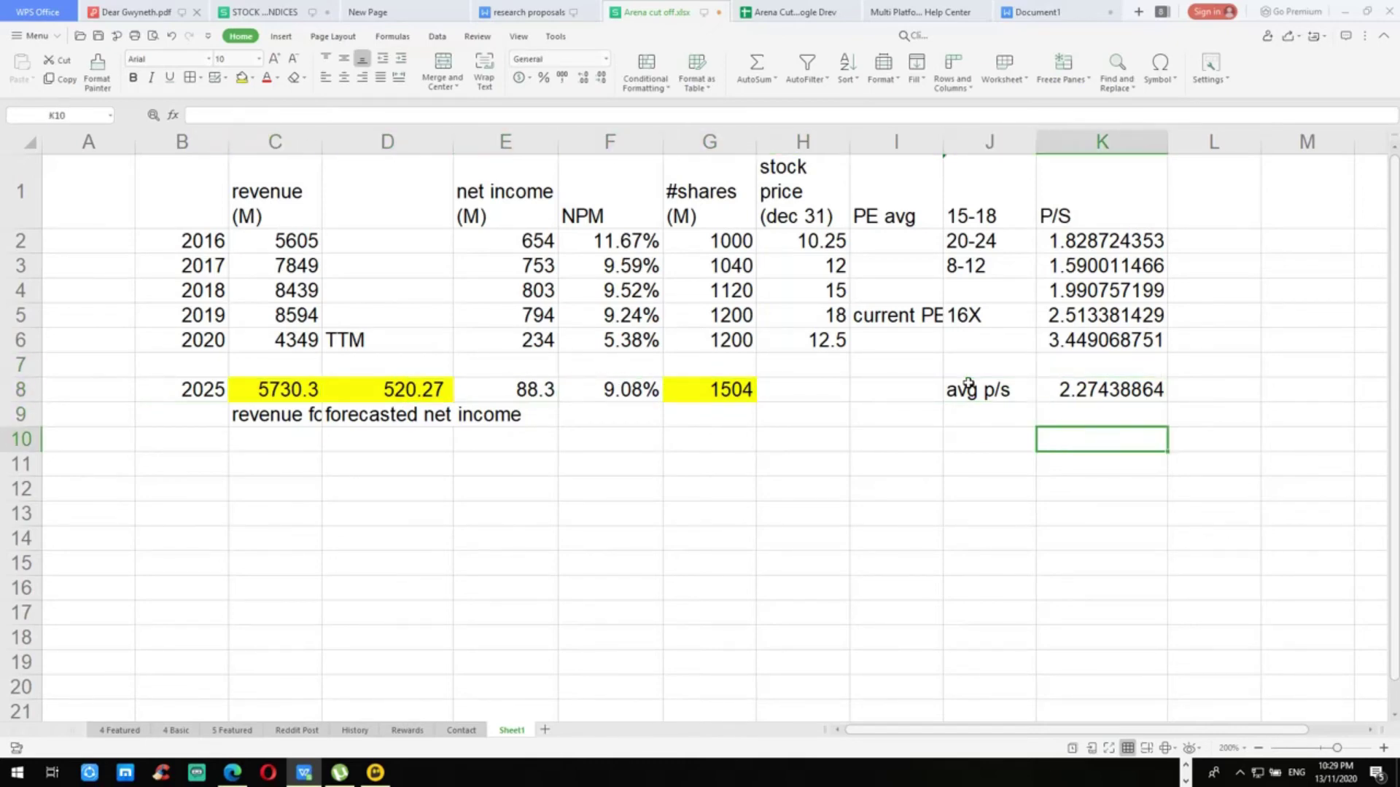
key(Left)
key(Left)
key(Up)
key(Up)
key(Down)
key(Down)
key(Left)
key(Down)
key(Right)
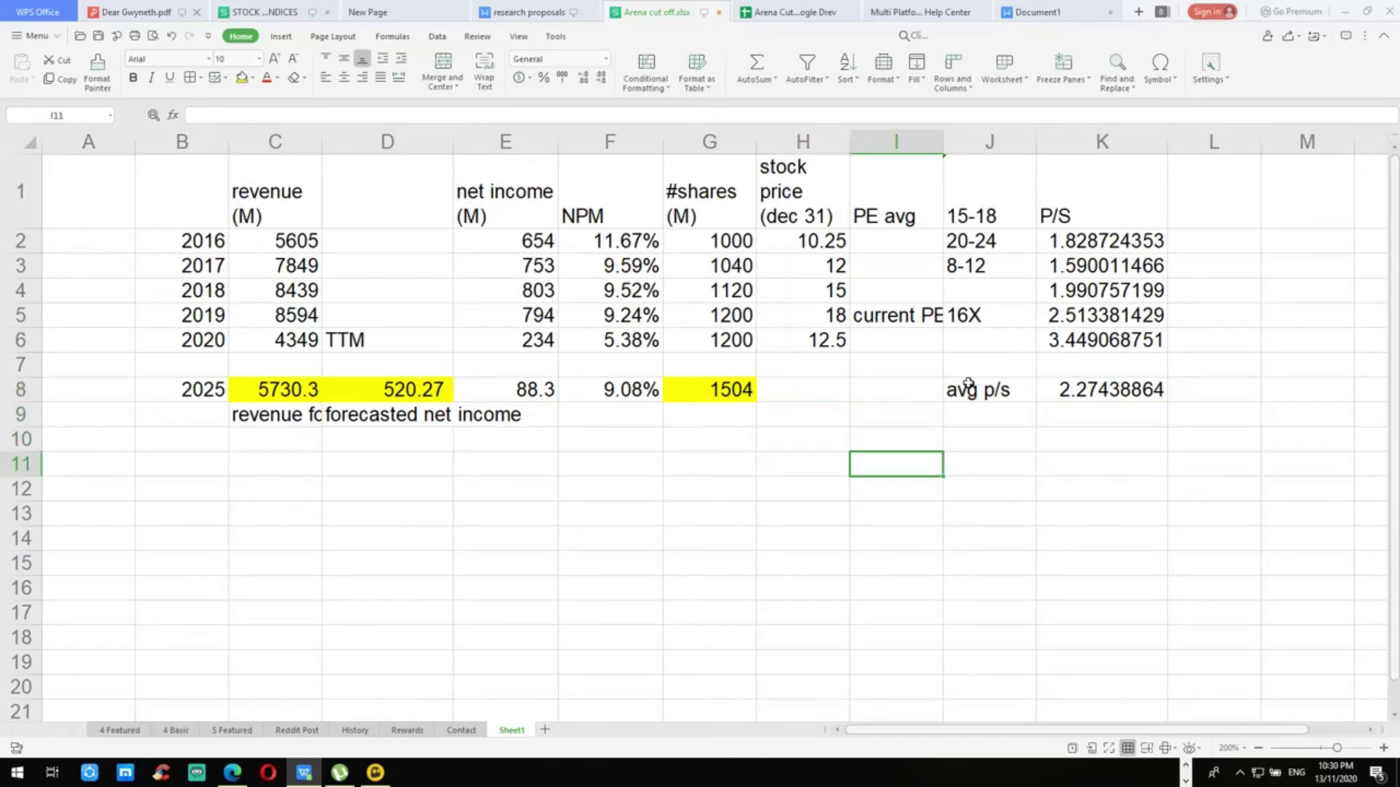
Step: Type the labels Price in I11 and Sales in I12, with a bottom border under Price
text(Price)
key(Return)
text(s)
key(Up)
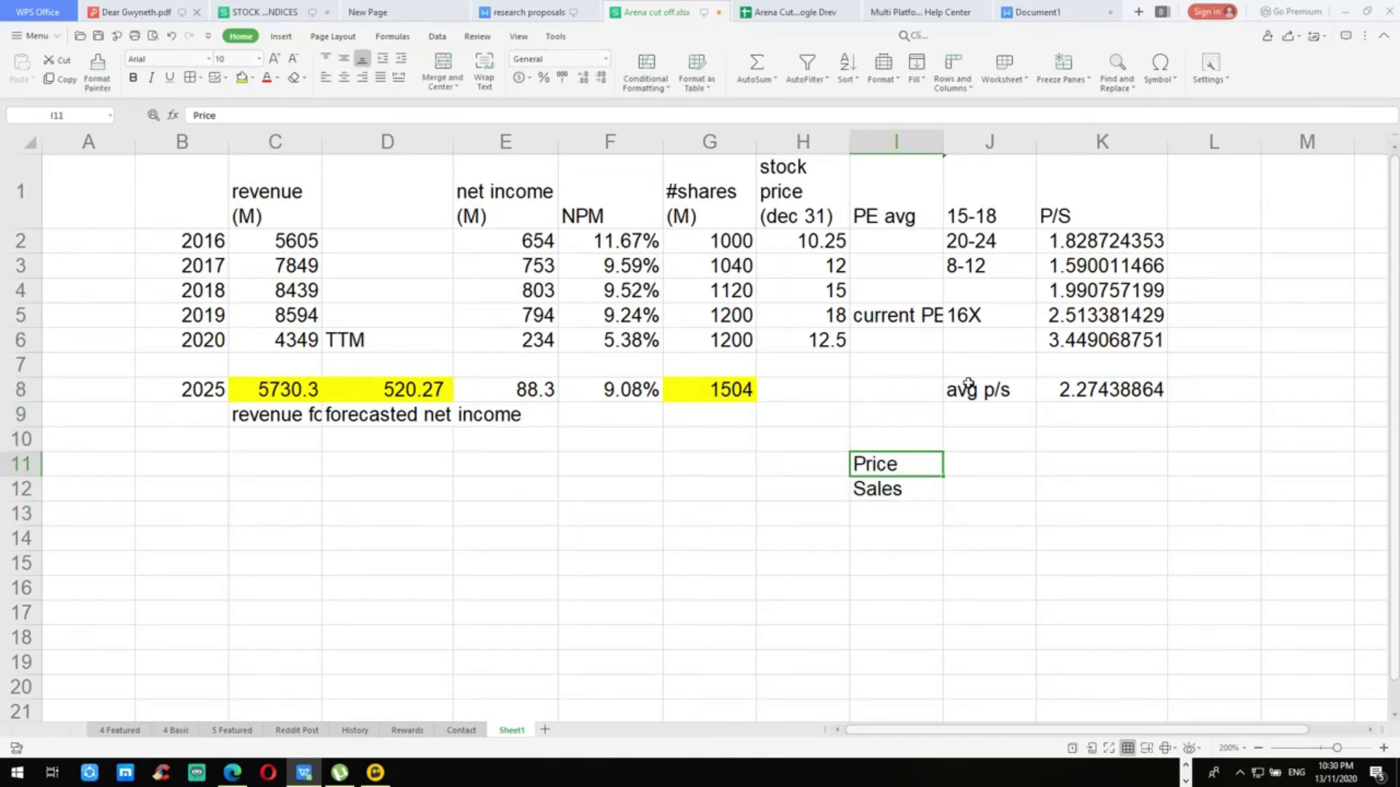
click(201, 78)
click(211, 172)
click(826, 499)
Step: Link J11 to the average P/S with =K8 and put an x in K11
click(995, 460)
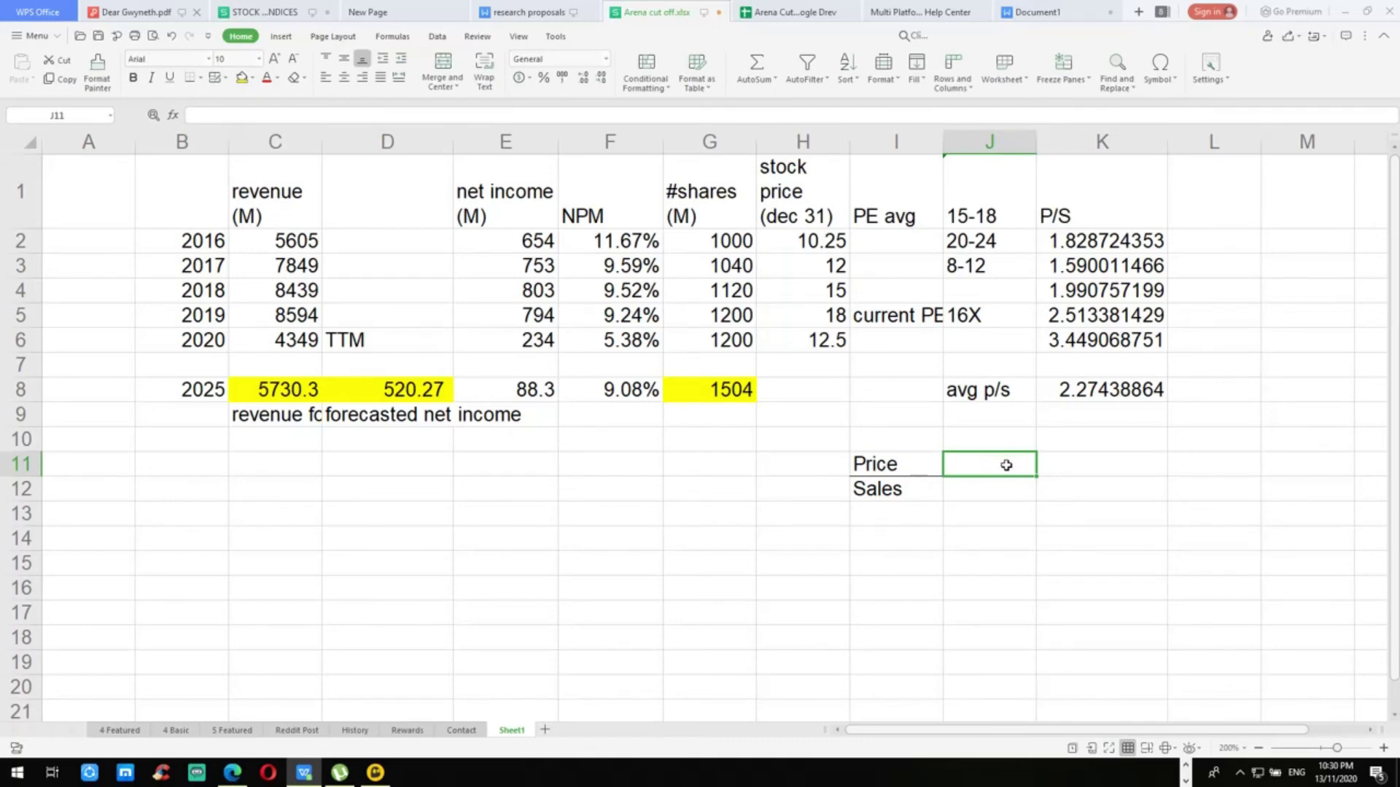
text(=)
key(Up)
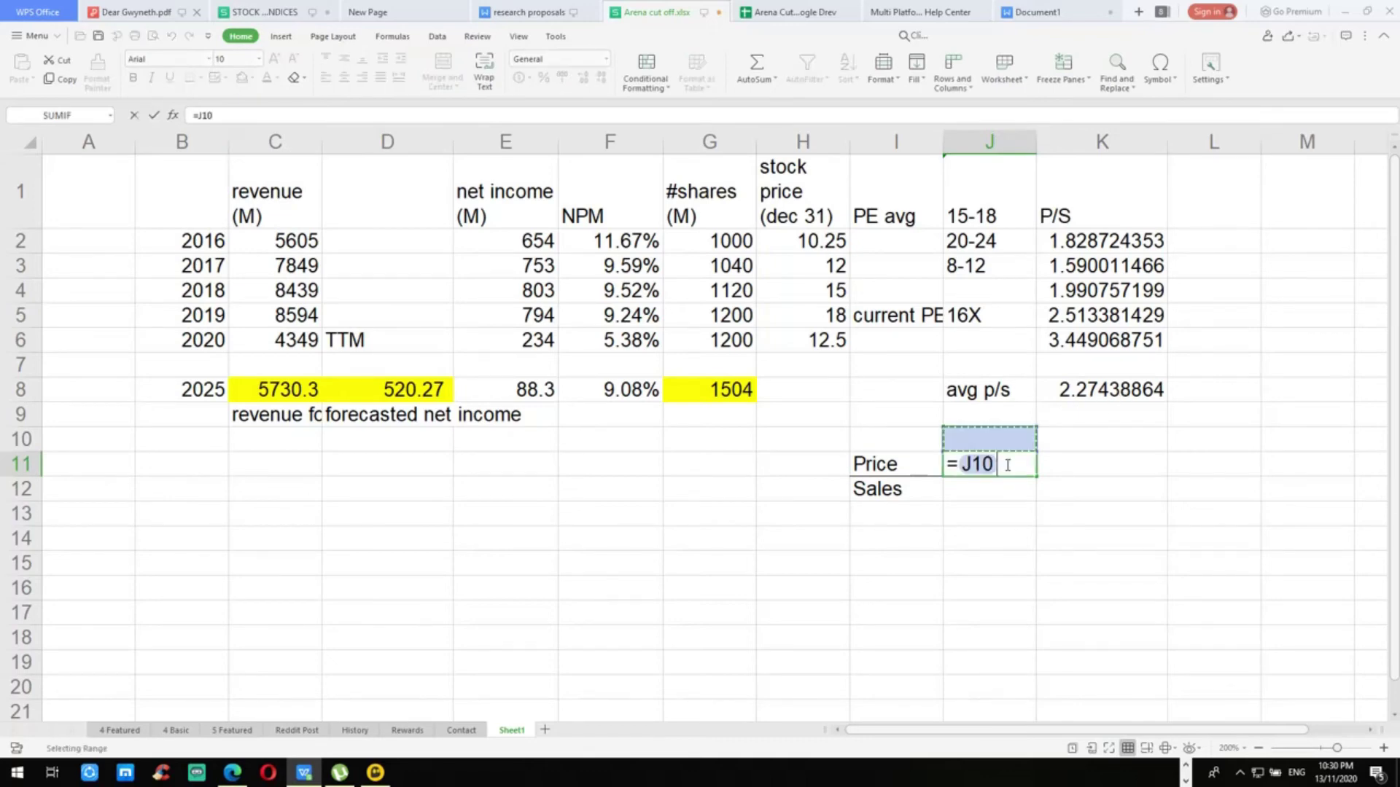
key(Up)
key(Up)
key(Right)
key(Return)
key(Up)
key(Right)
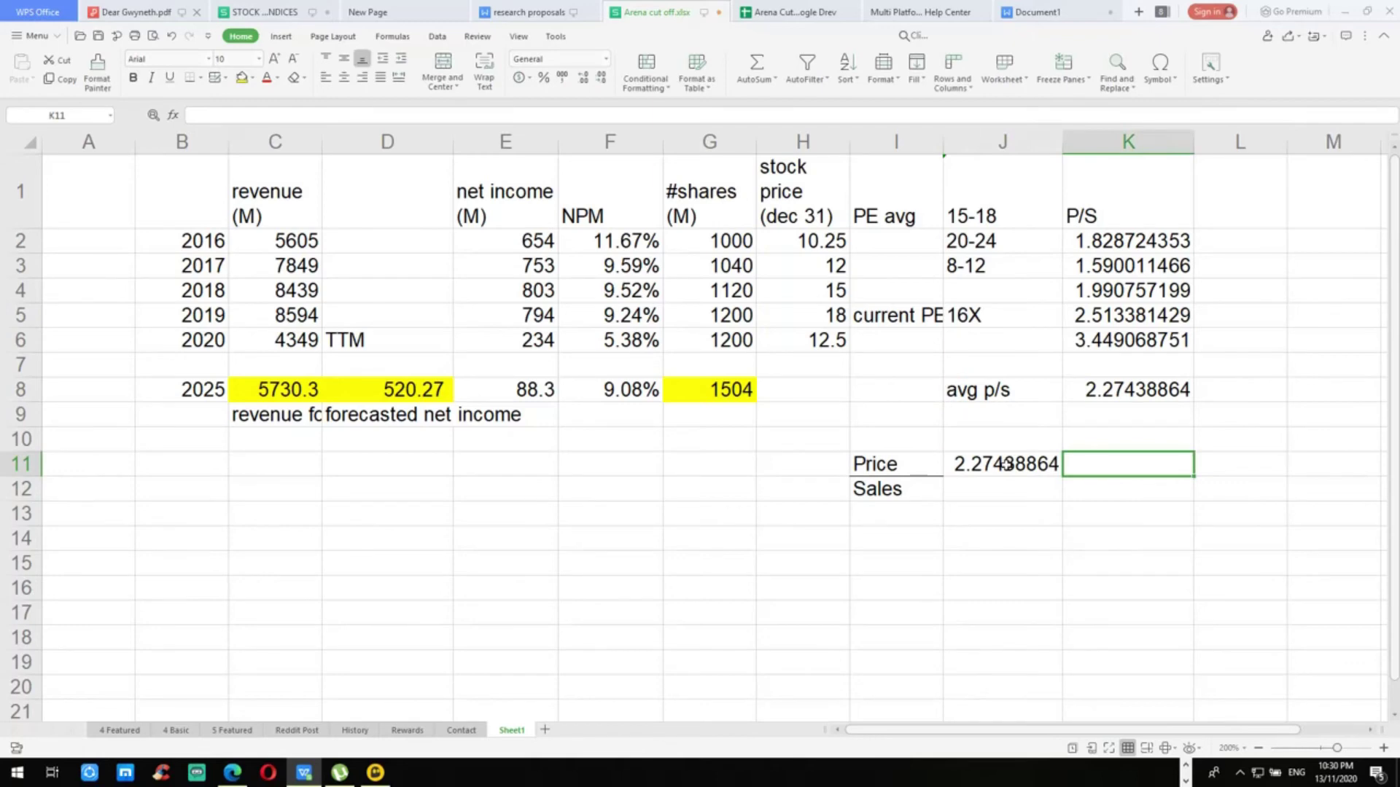
text(x)
key(Return)
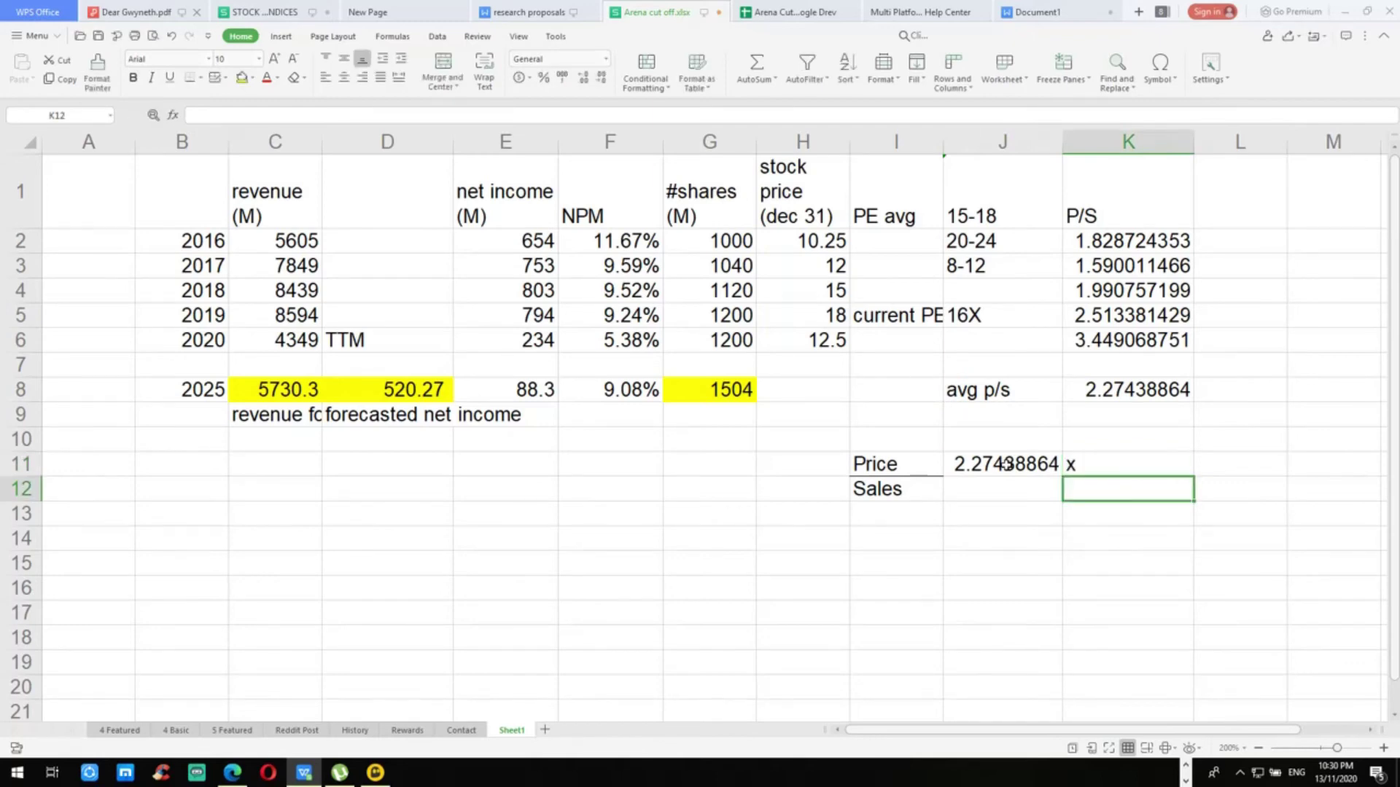
Step: Enter =C8 in K12 to pull in the 2025 revenue of 5730.3
text(5)
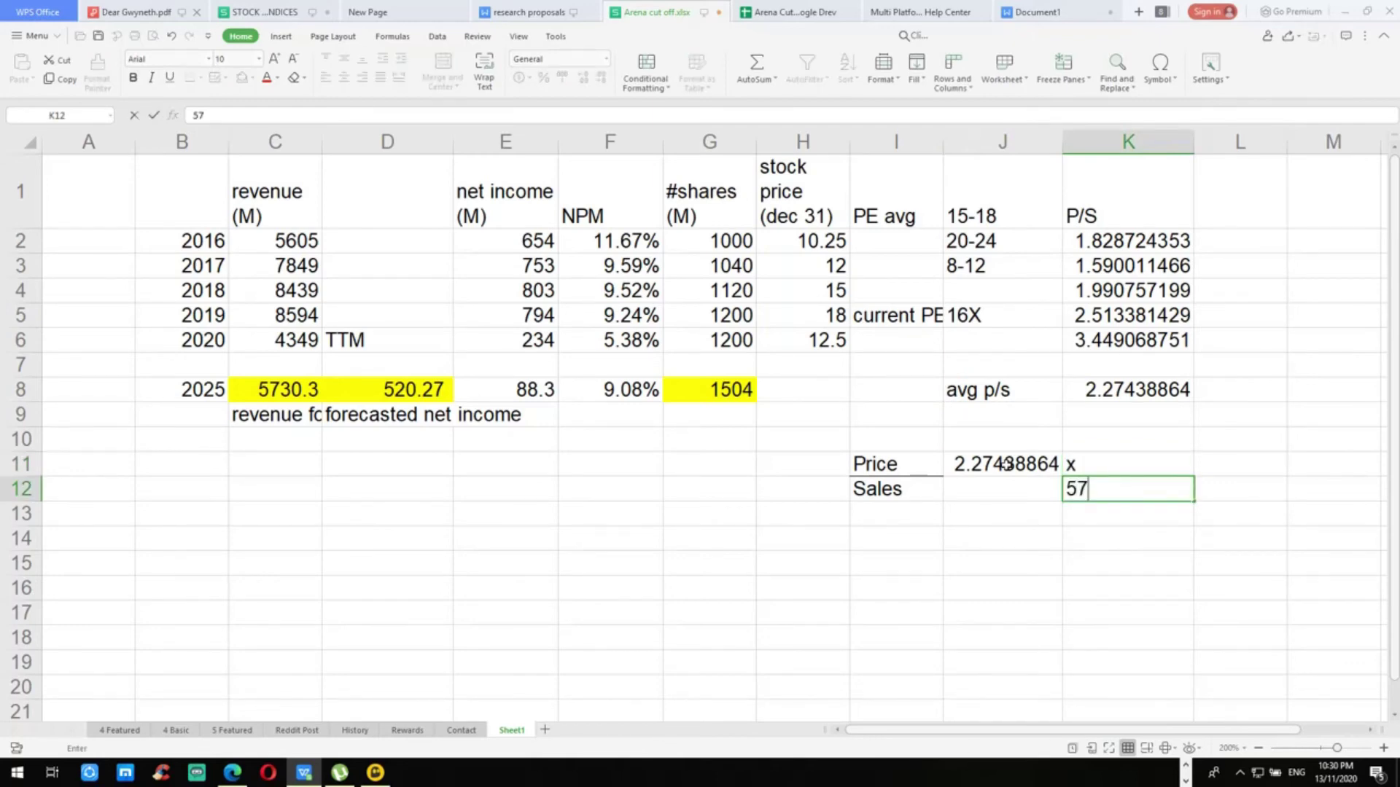
key(BackSpace)
text(=)
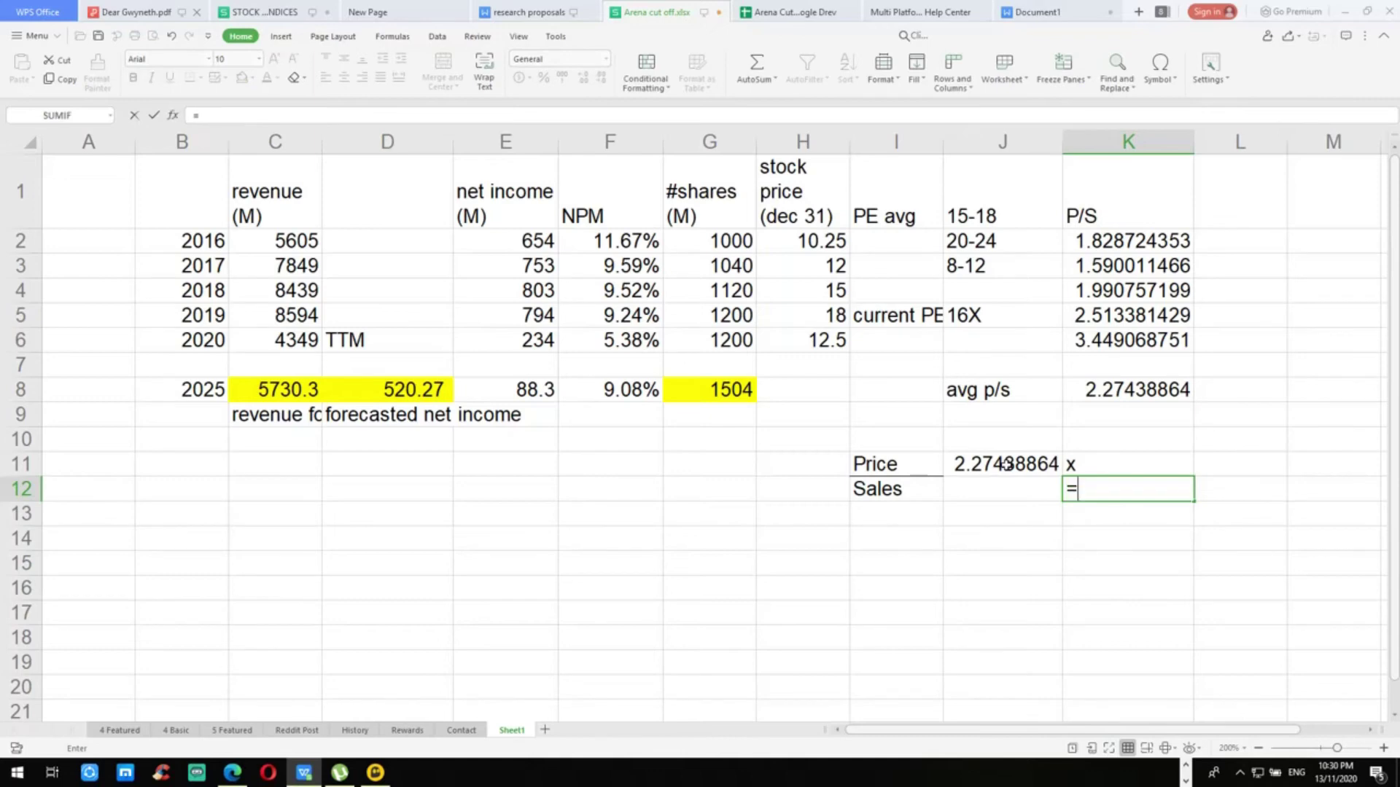
key(Left)
key(Left)
key(Left)
key(Left)
key(Left)
key(Left)
key(Left)
key(Left)
key(Left)
key(Up)
key(Up)
key(Up)
key(Up)
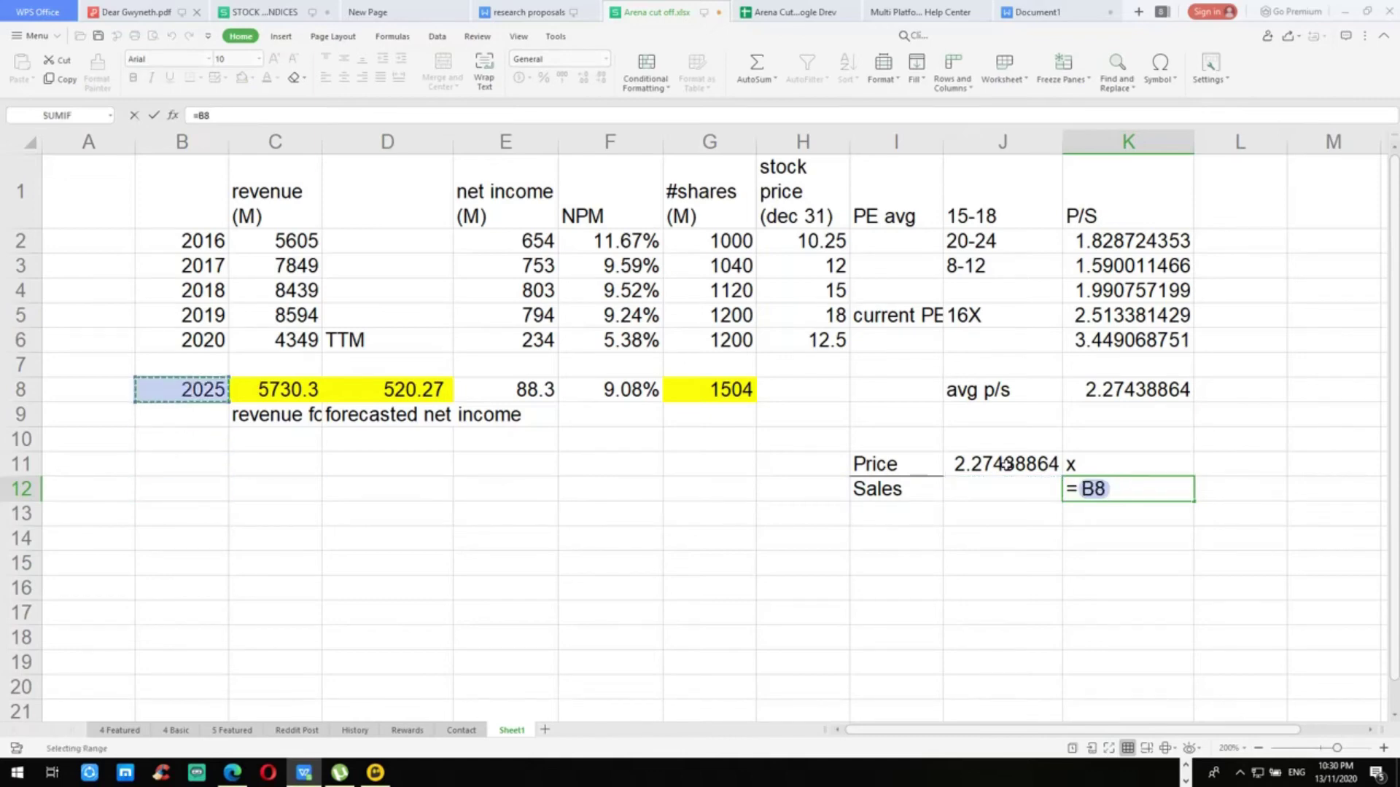
key(Right)
key(Return)
key(Up)
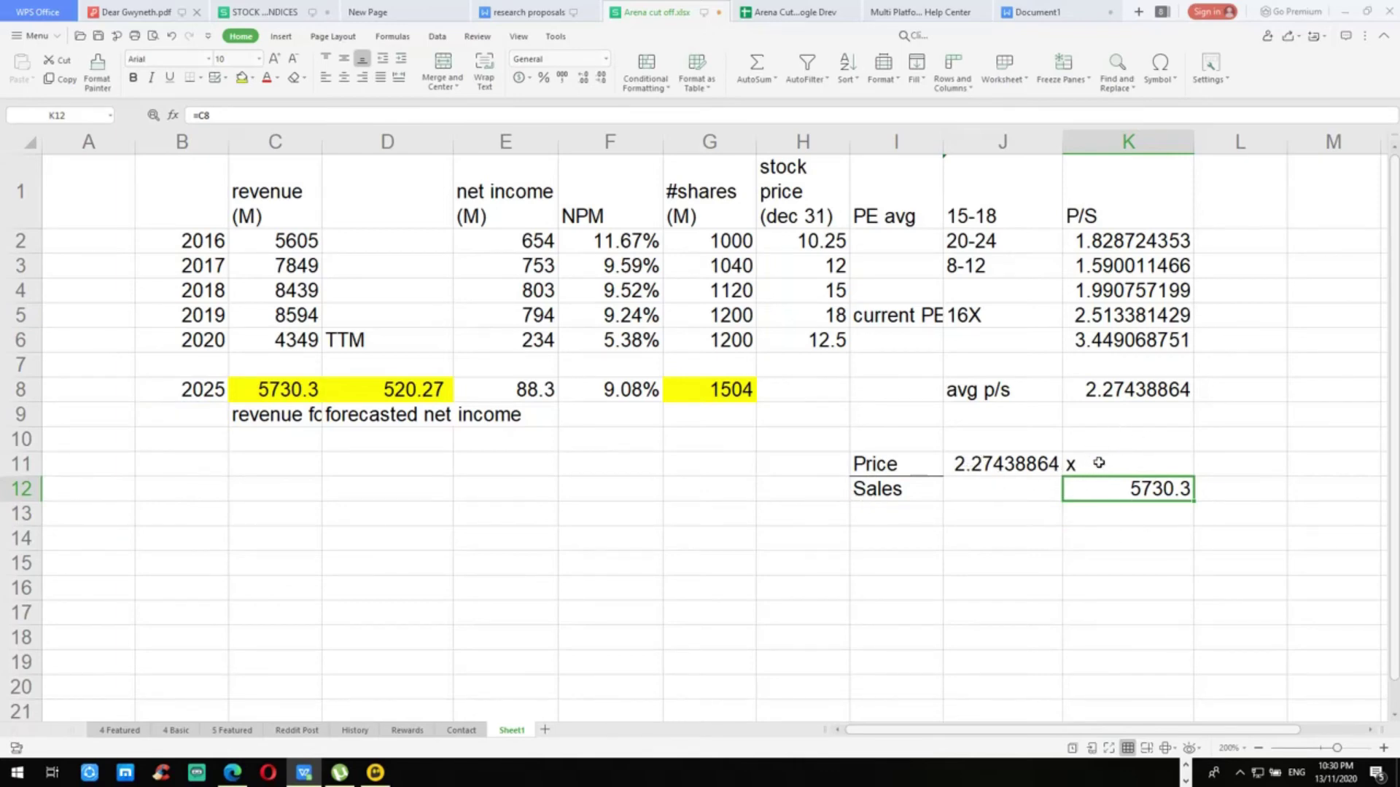
Step: Check the linked P/S and sales values, then move below the Sales label
click(996, 466)
click(1127, 500)
click(1116, 567)
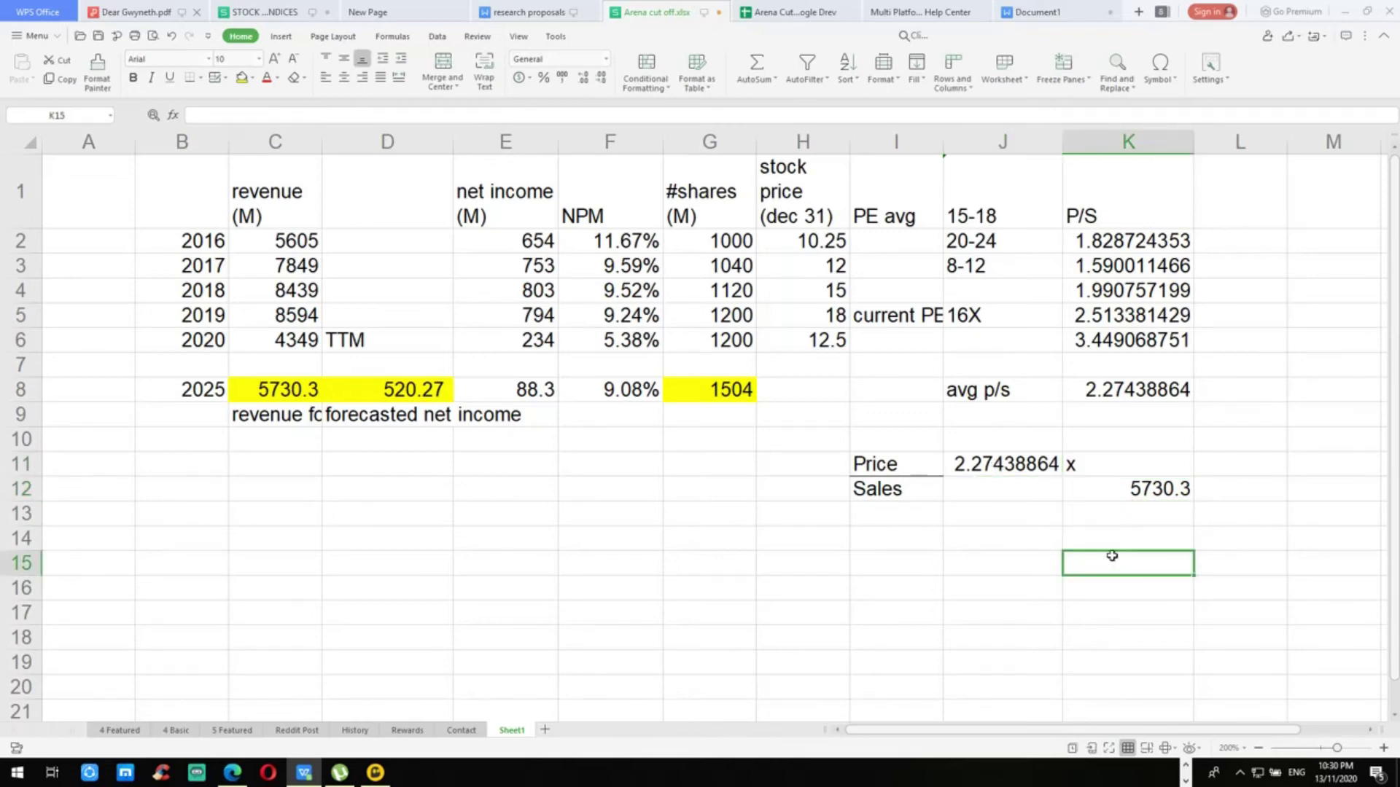
key(Up)
key(Up)
key(Up)
key(Up)
key(Up)
key(Down)
key(Right)
key(Down)
key(Down)
key(Left)
key(Left)
key(Left)
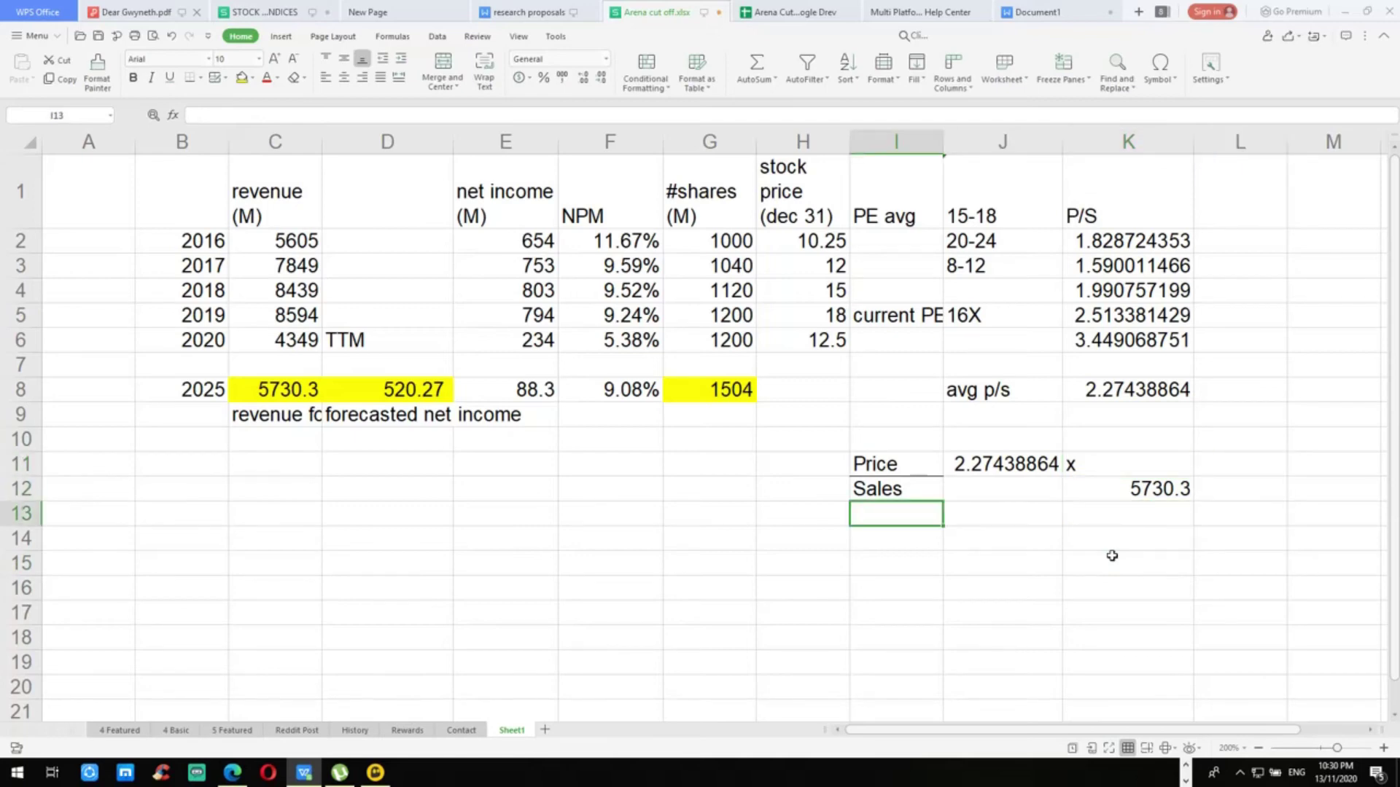
key(Down)
Step: Type a second 'Price' label and move to the cell beside it
text(Price)
key(Return)
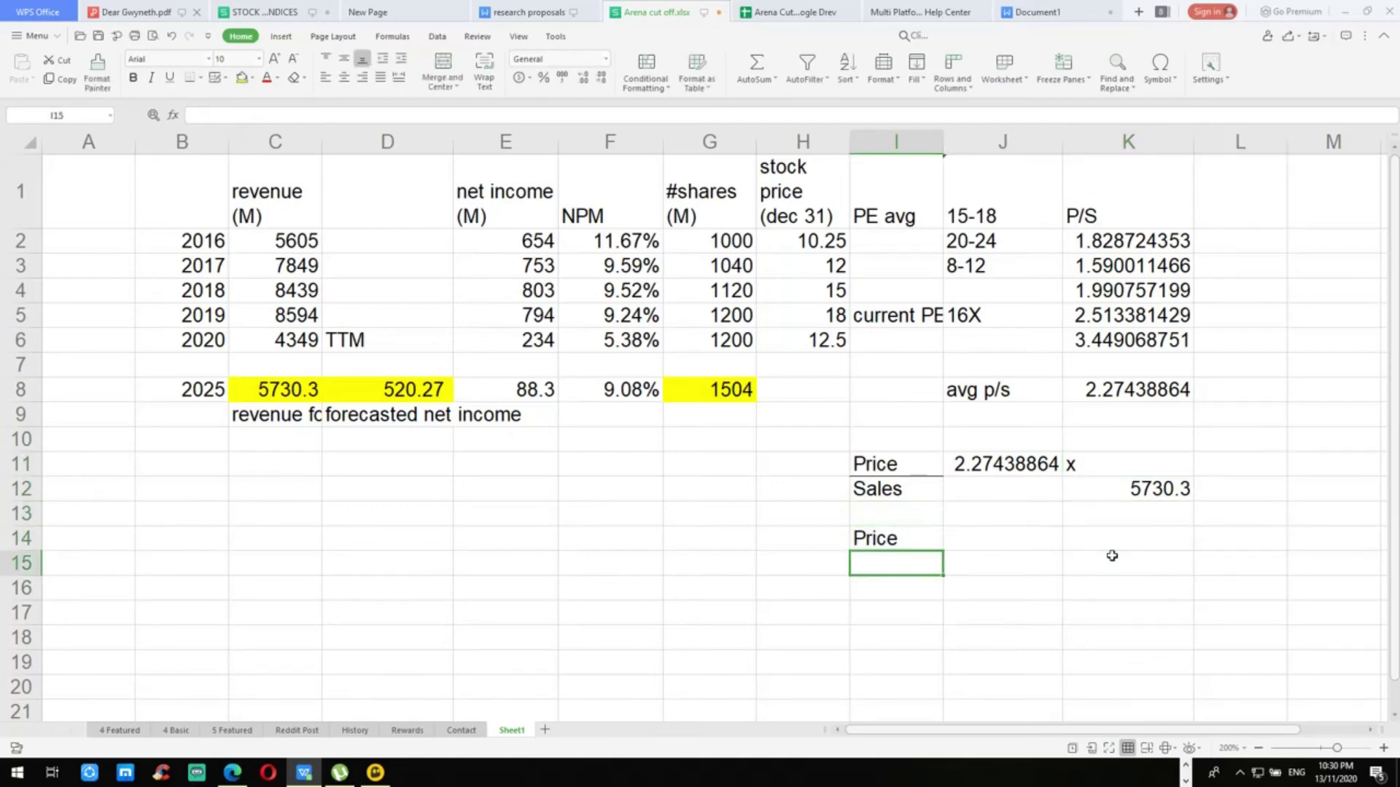
key(Up)
key(Right)
Step: Enter =J11*K12, multiplying the average P/S by 2025 sales, giving 13032.92922
text(=)
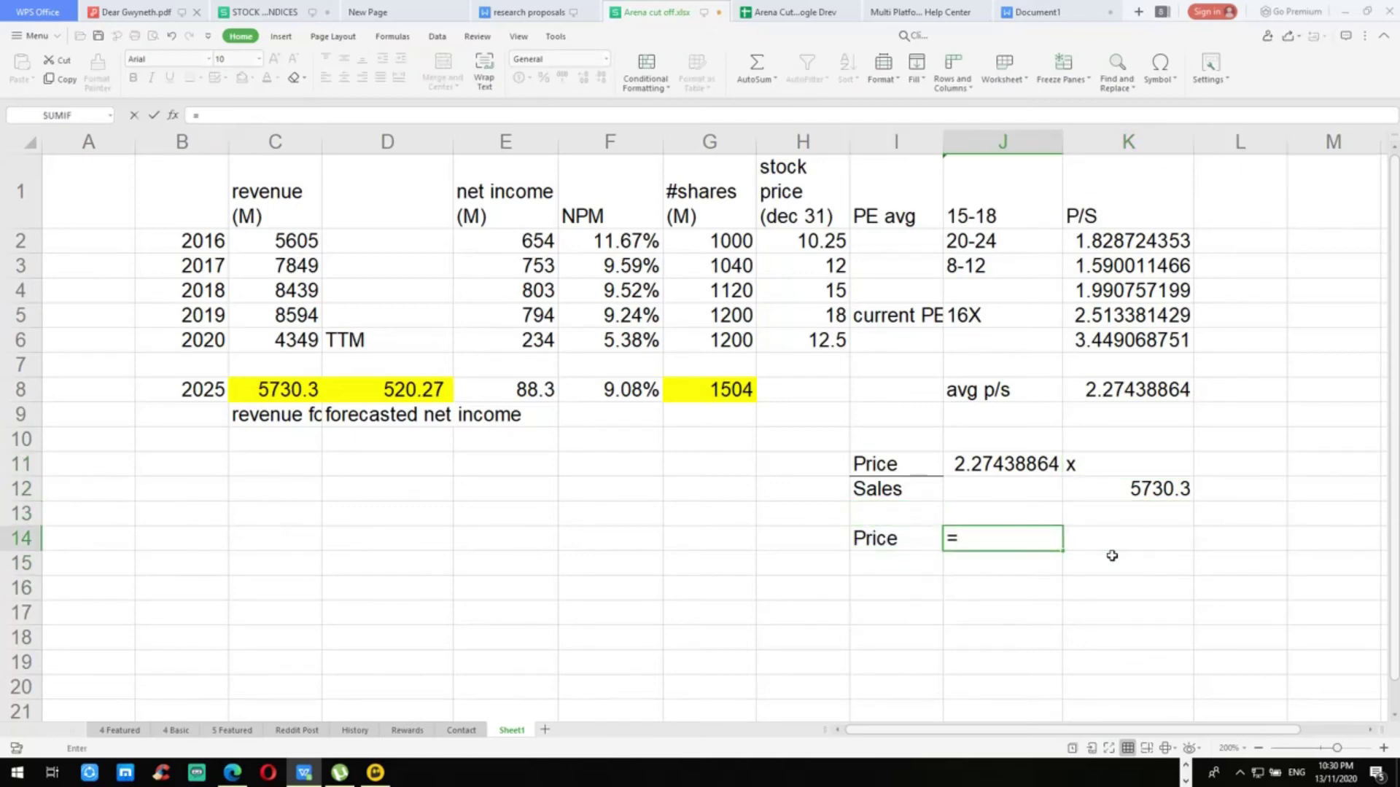
key(Up)
key(Up)
key(Up)
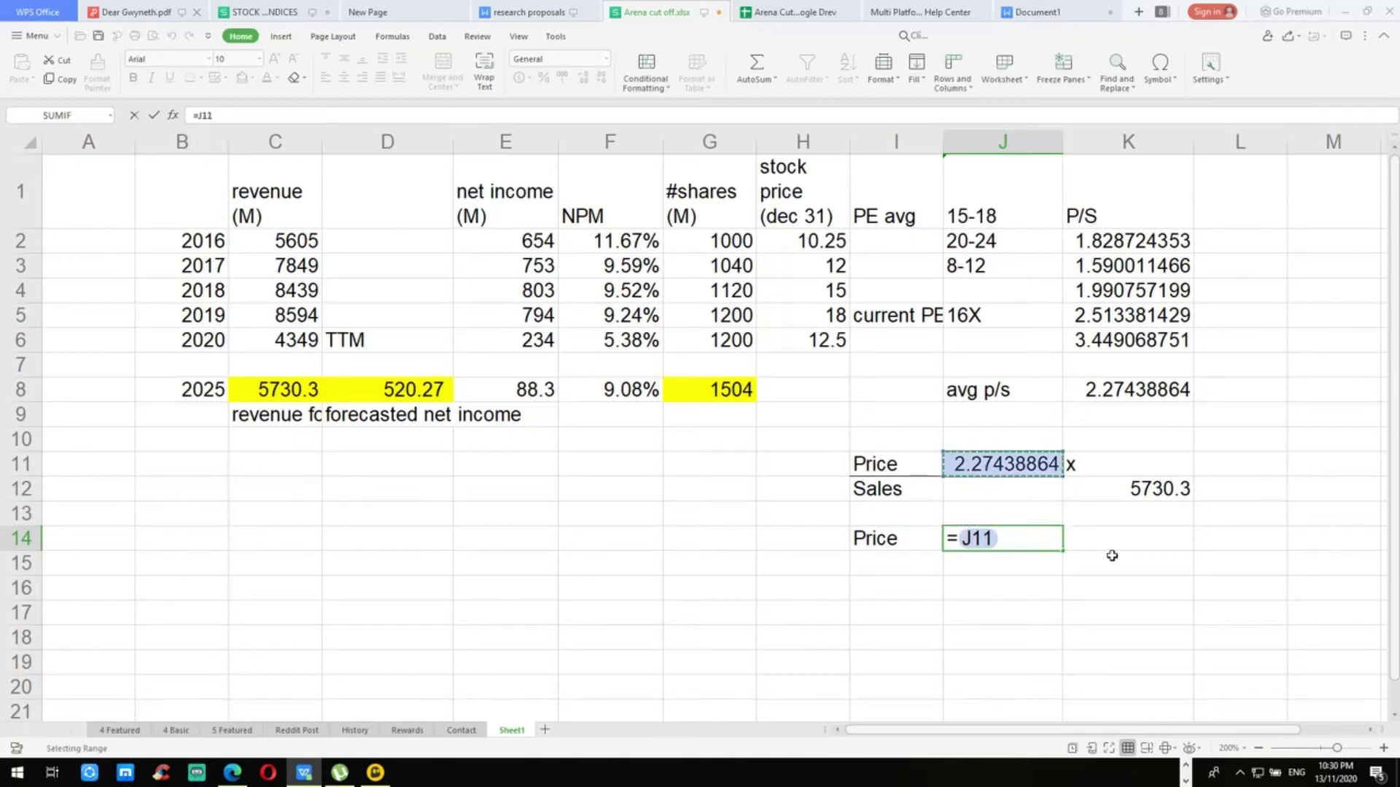
text(*)
key(Down)
key(Up)
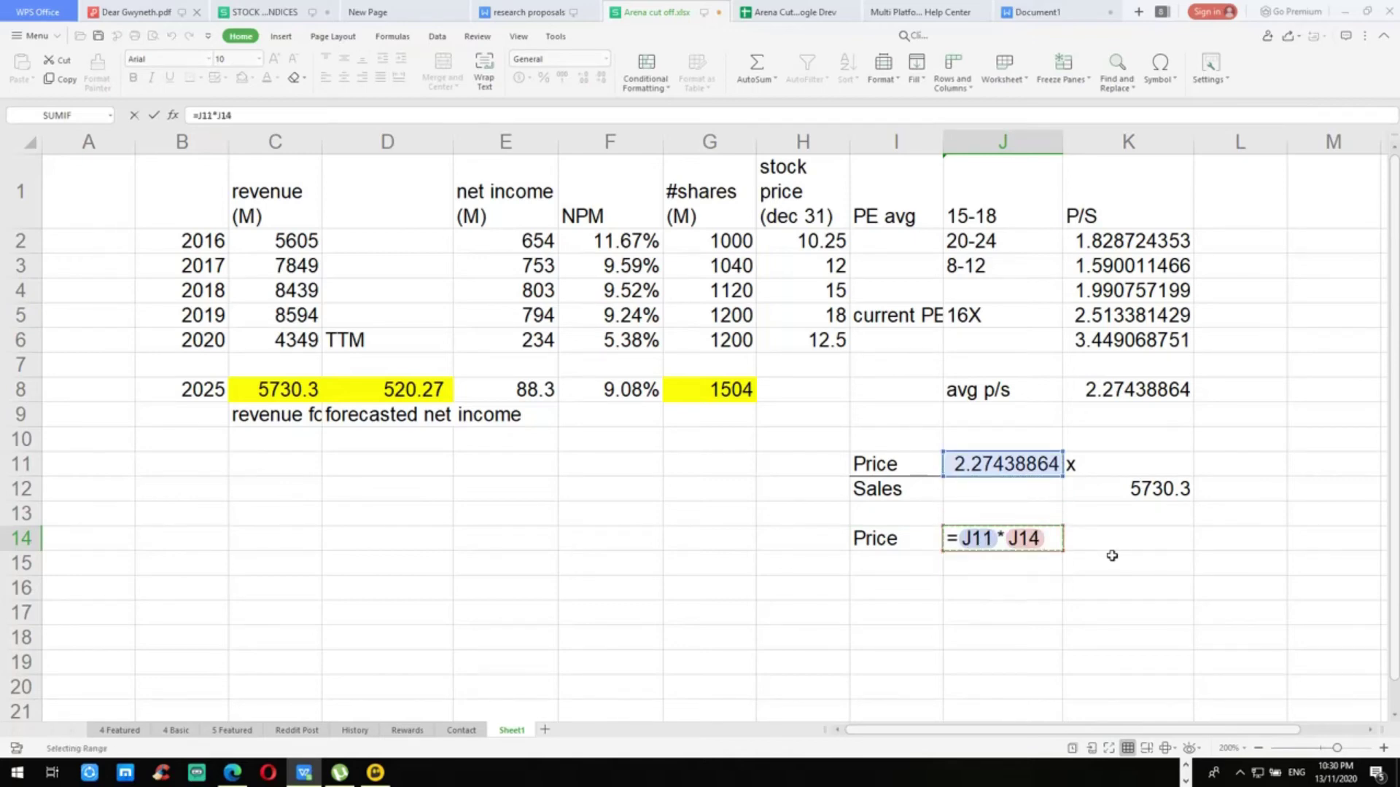
key(Up)
key(Up)
key(Right)
key(Return)
key(Up)
Step: Label the result 'market val' in K14 and recheck J14's formula
key(Right)
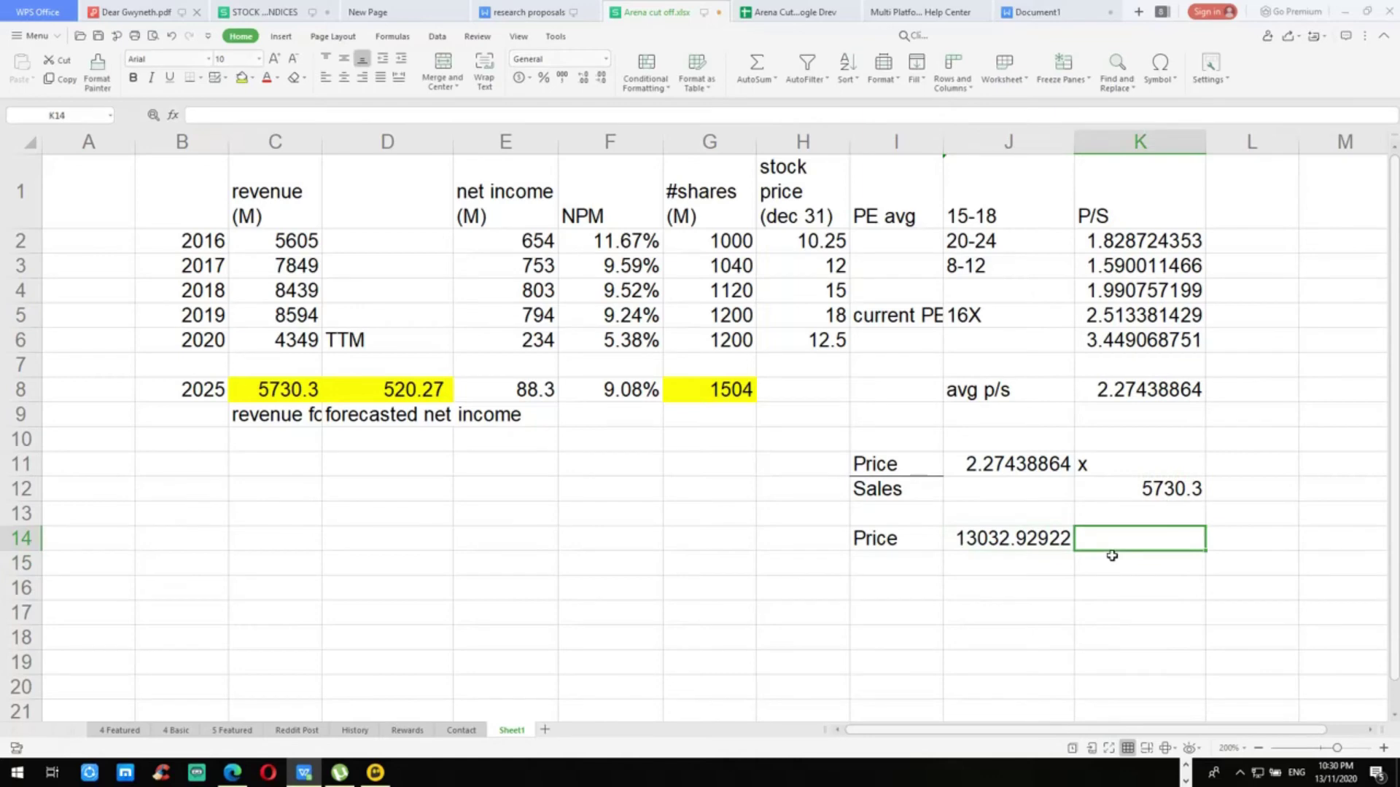
text(market val)
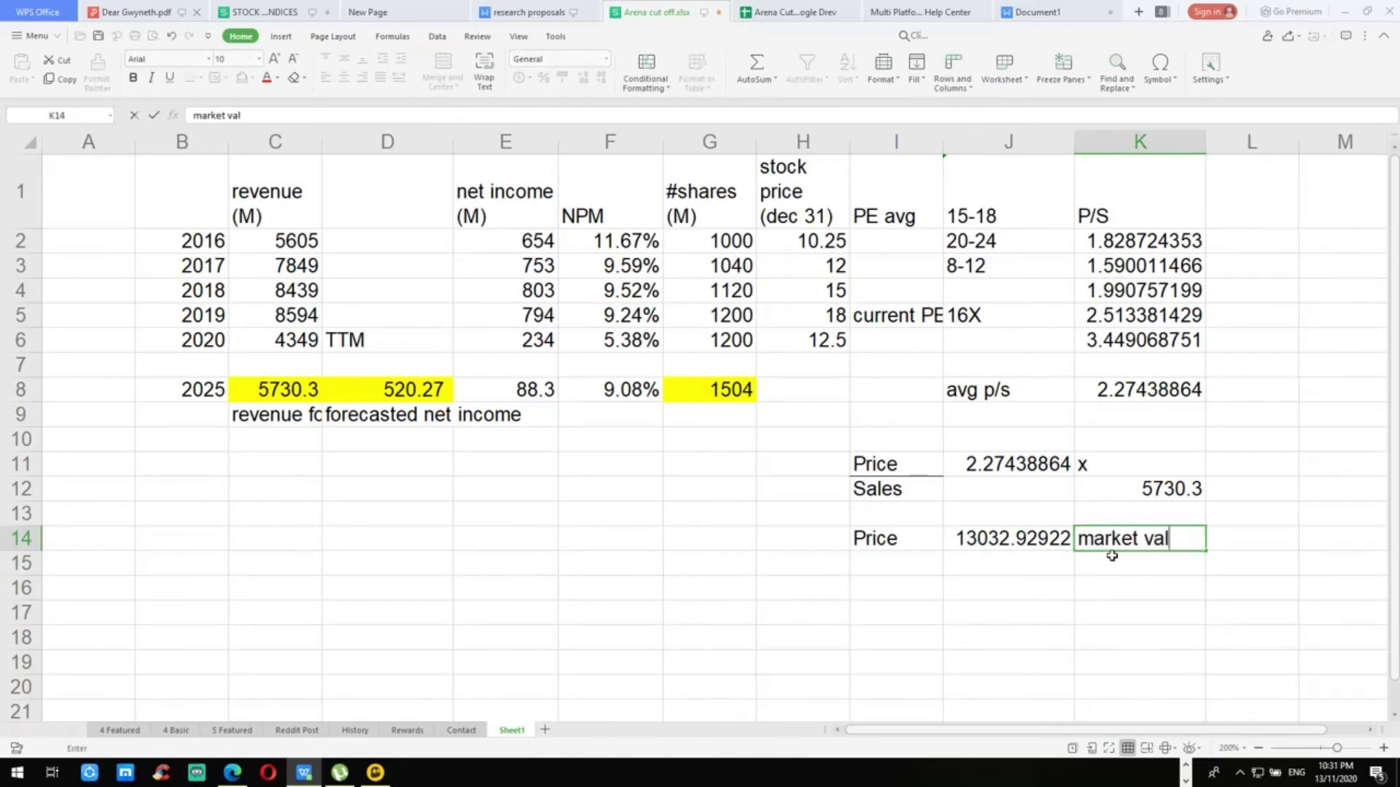
key(Return)
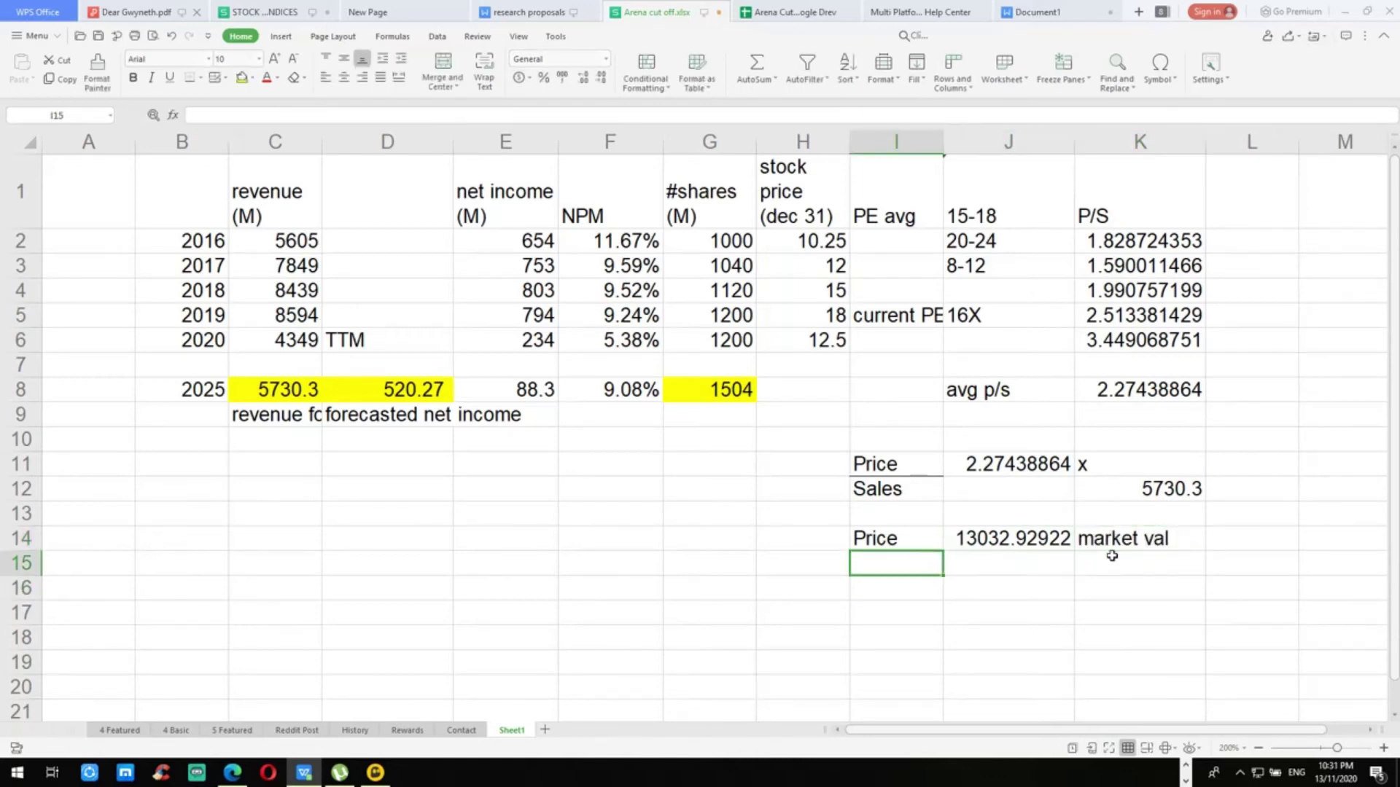
key(Down)
click(998, 539)
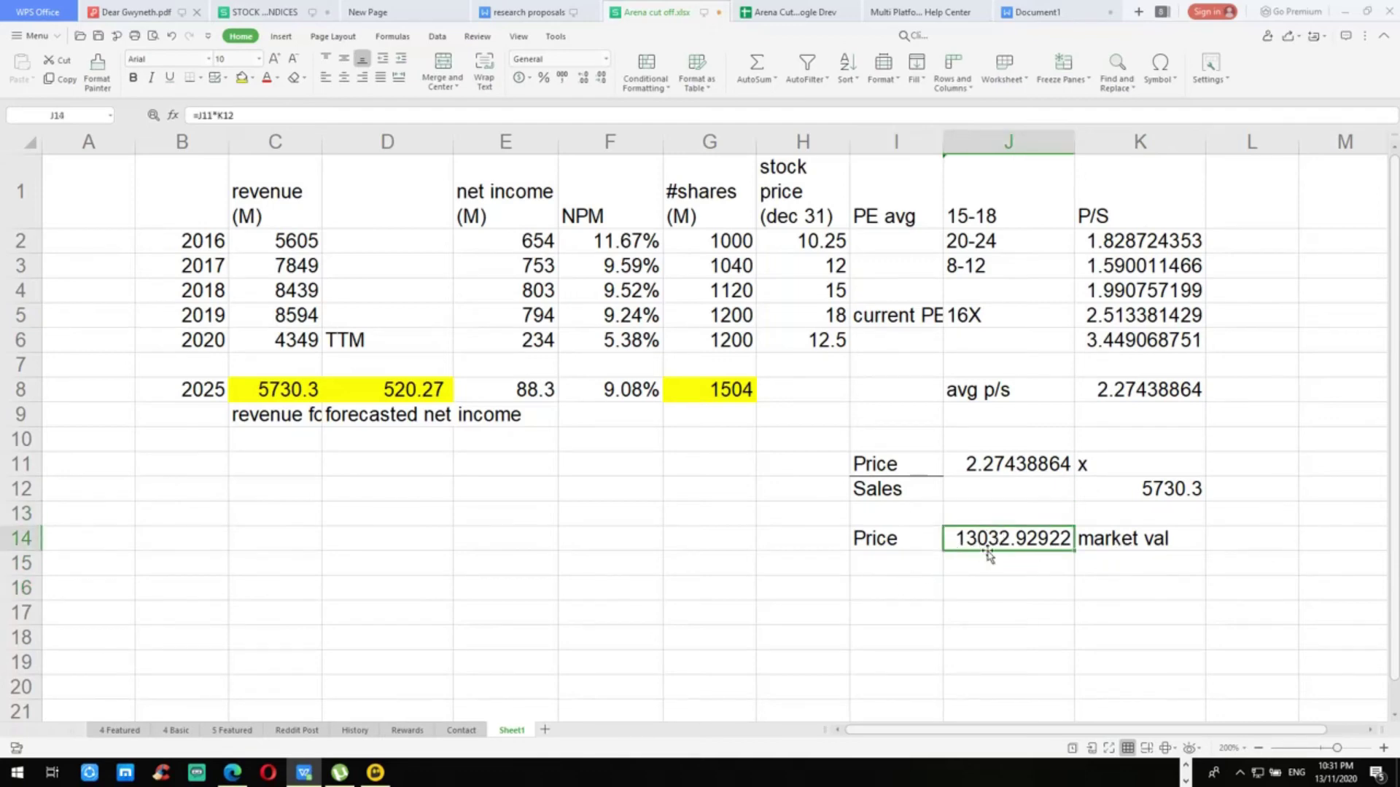
Step: Type the label 'stock price' in I16
click(1013, 595)
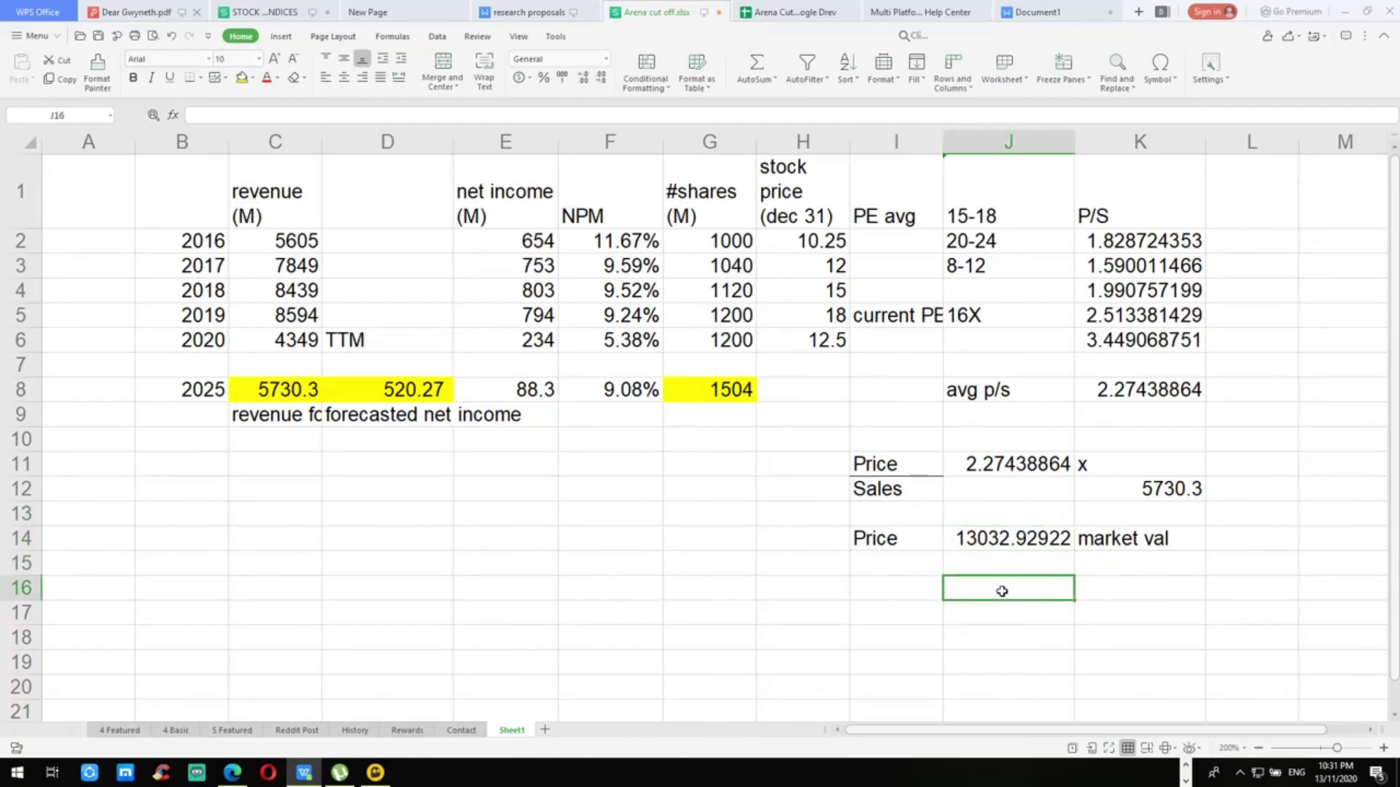
click(910, 591)
text(stock price)
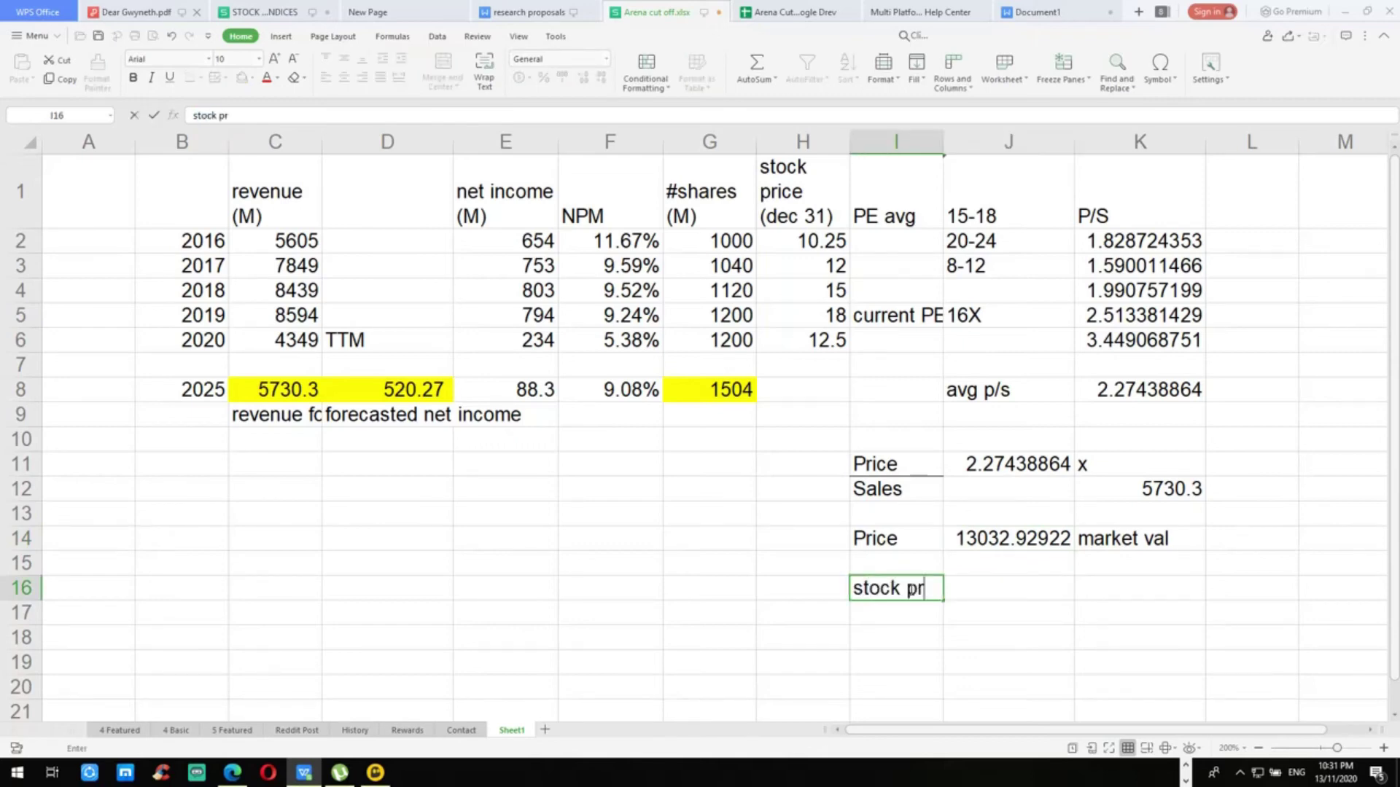
key(Return)
Step: Enter =J14/G8 in J16, dividing market value by the 2025 share count
click(910, 589)
key(Tab)
text(=)
key(Up)
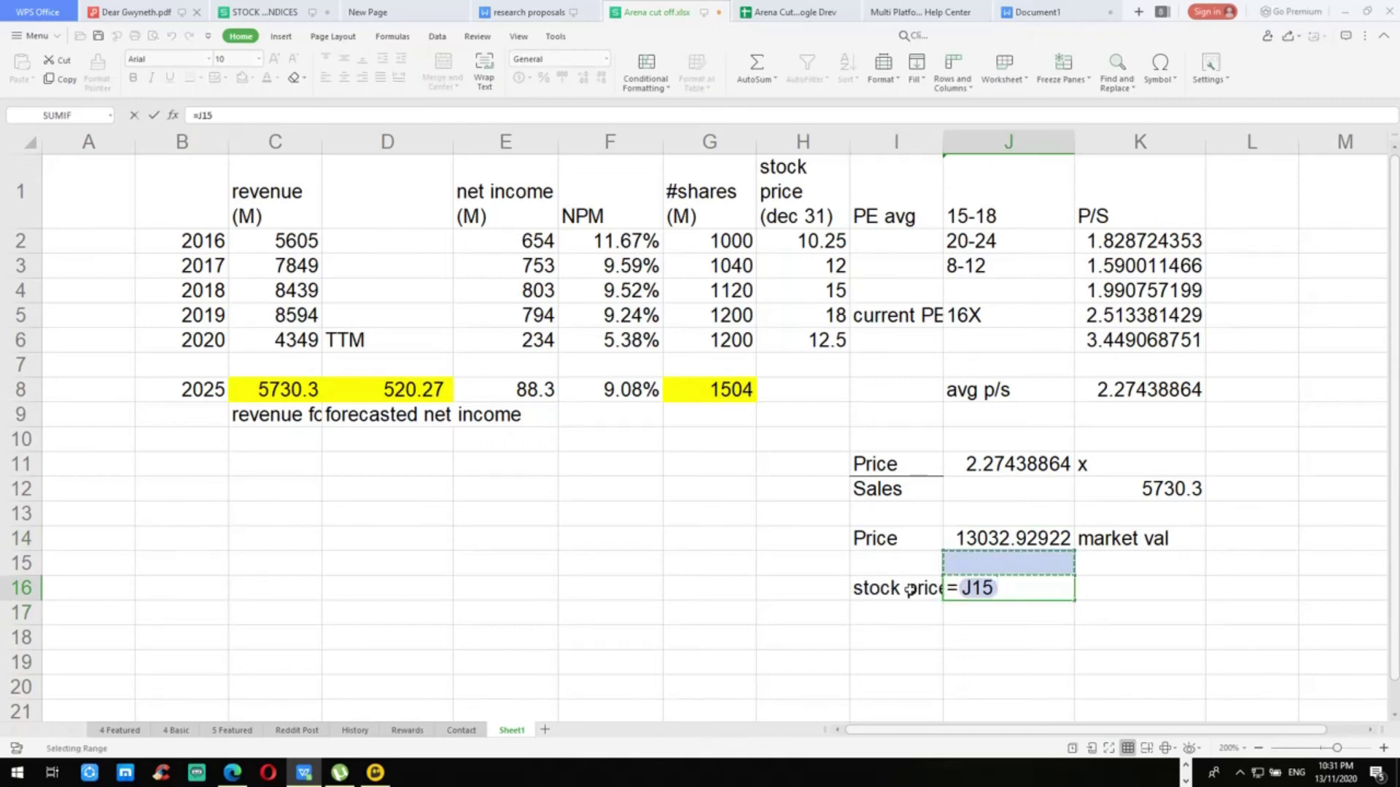
key(Up)
text(/)
key(Up)
key(Up)
key(Up)
key(Up)
key(Up)
key(Up)
key(Up)
key(Up)
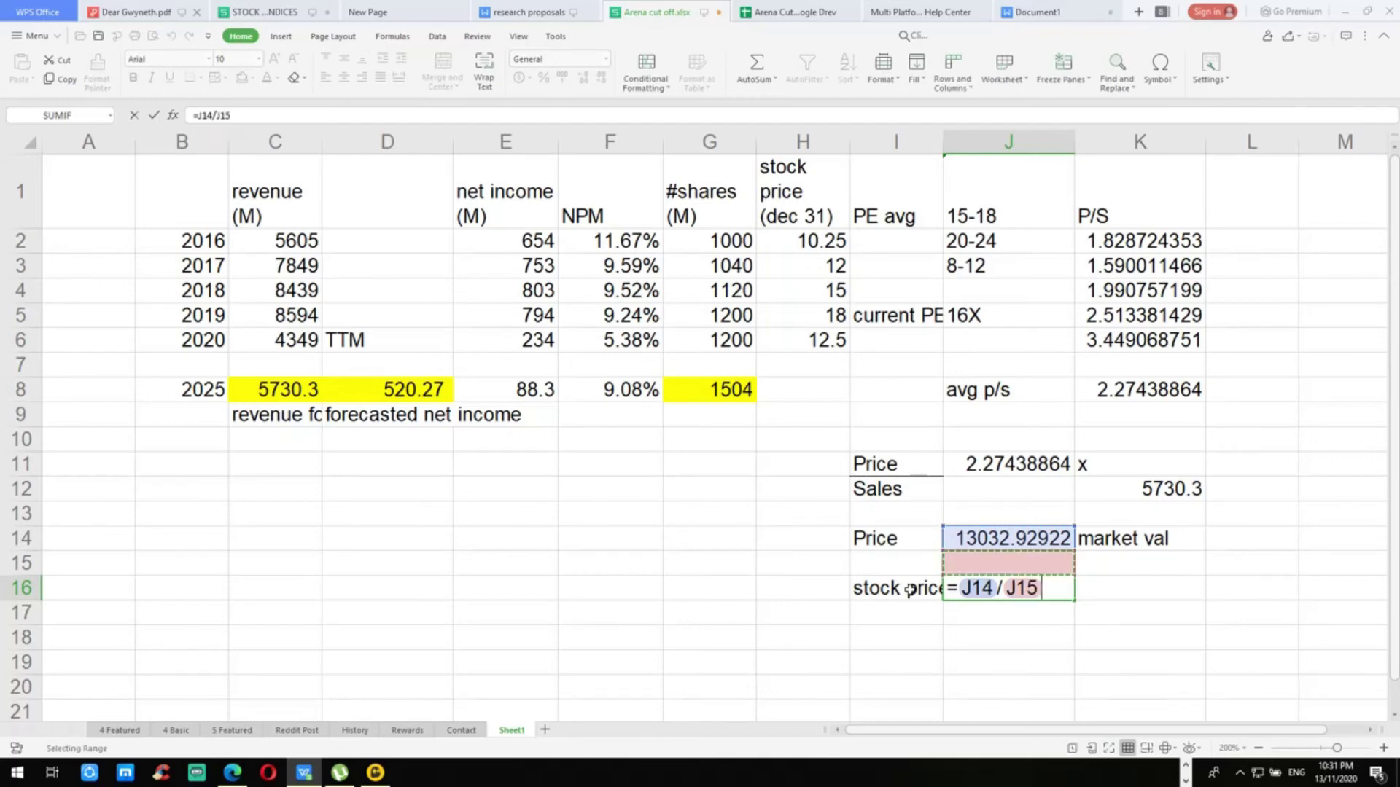
key(Left)
key(Left)
key(Left)
key(Return)
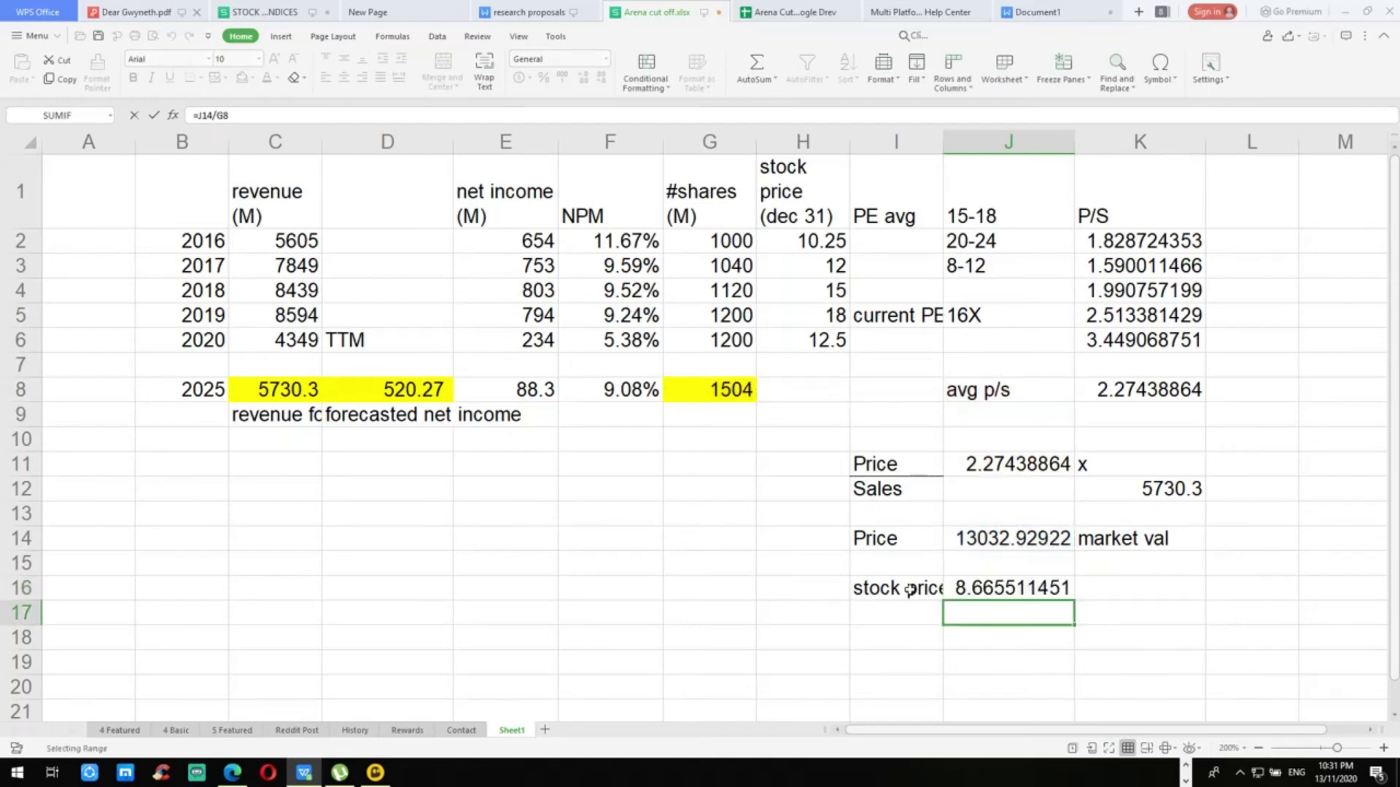
key(Up)
Step: After checking G8's FORECAST formula, round the stock price to 8.67 and fill it yellow
click(693, 402)
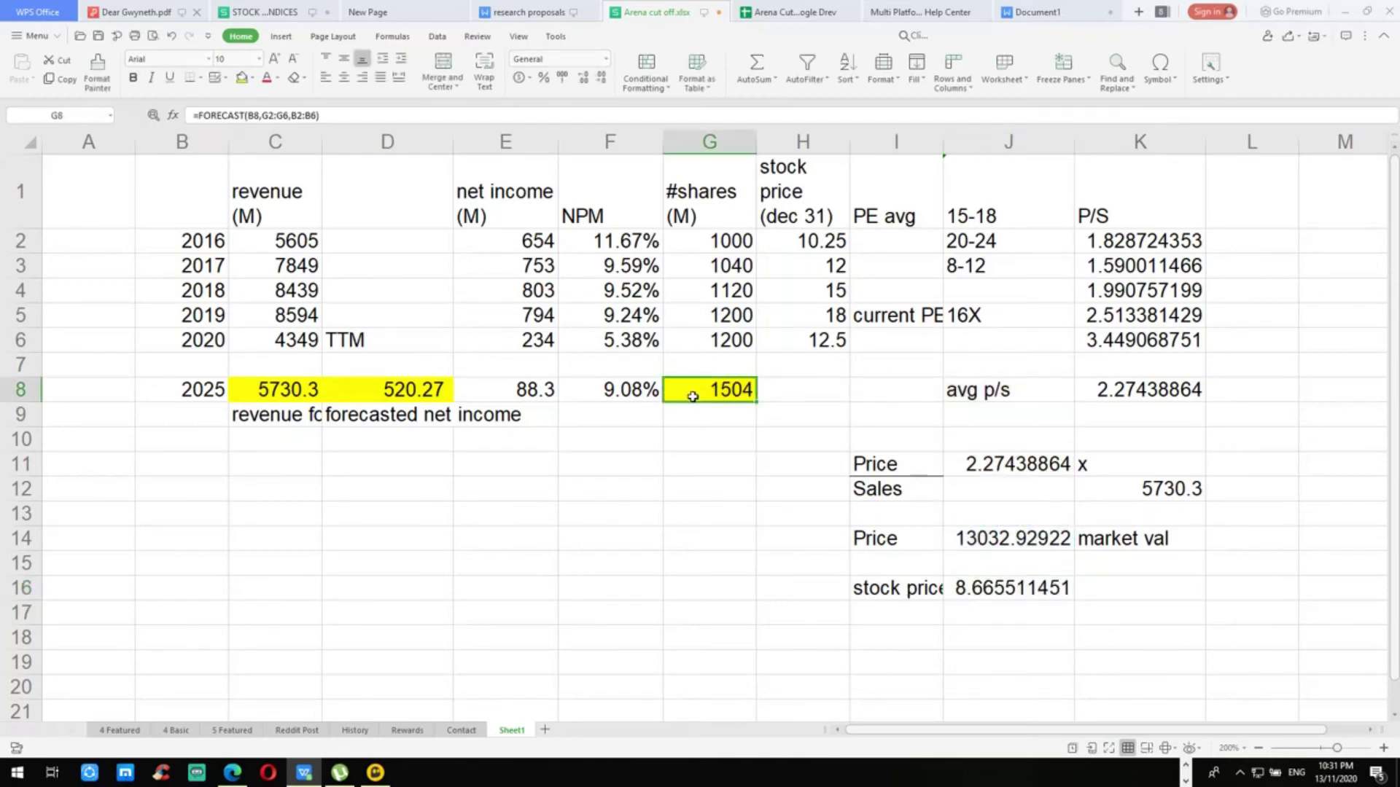
double_click(692, 402)
click(681, 468)
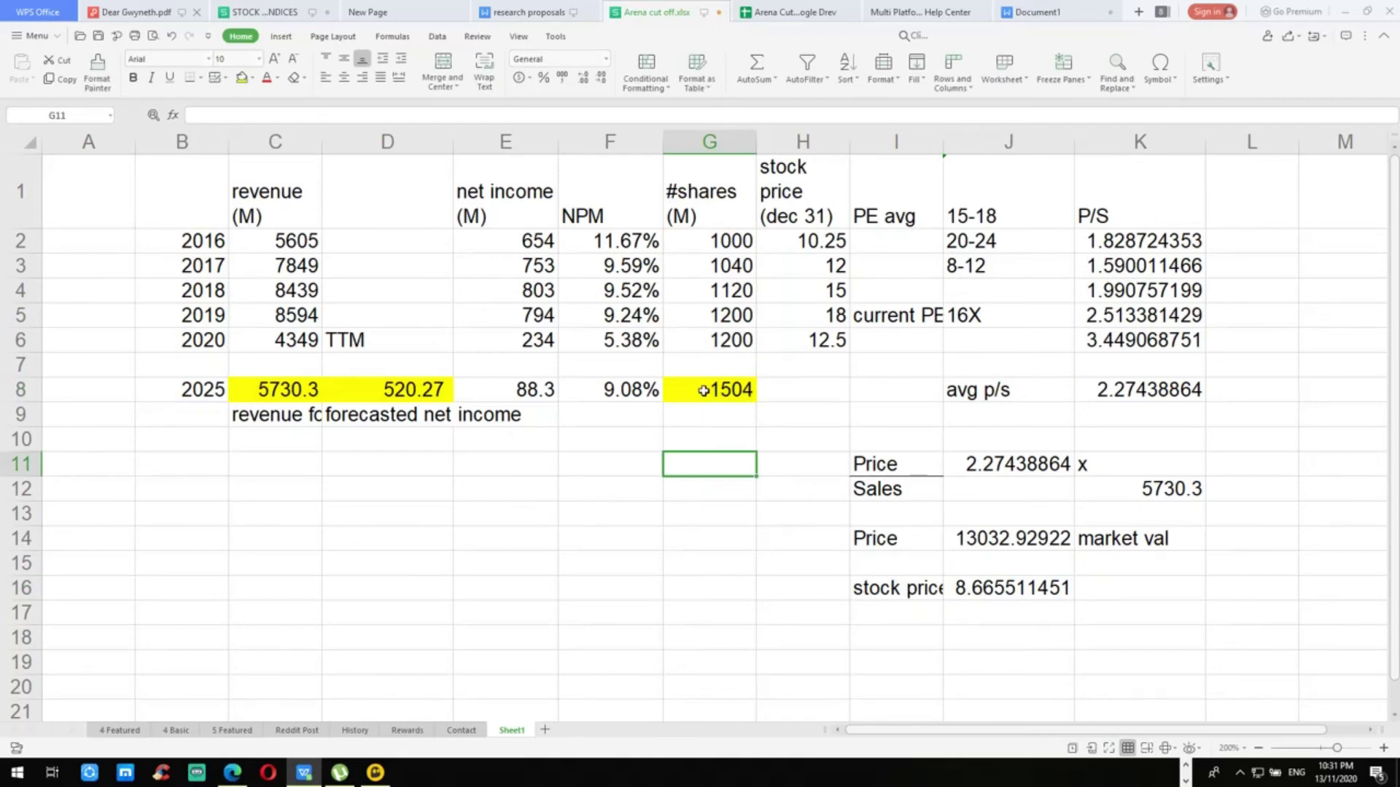
click(986, 595)
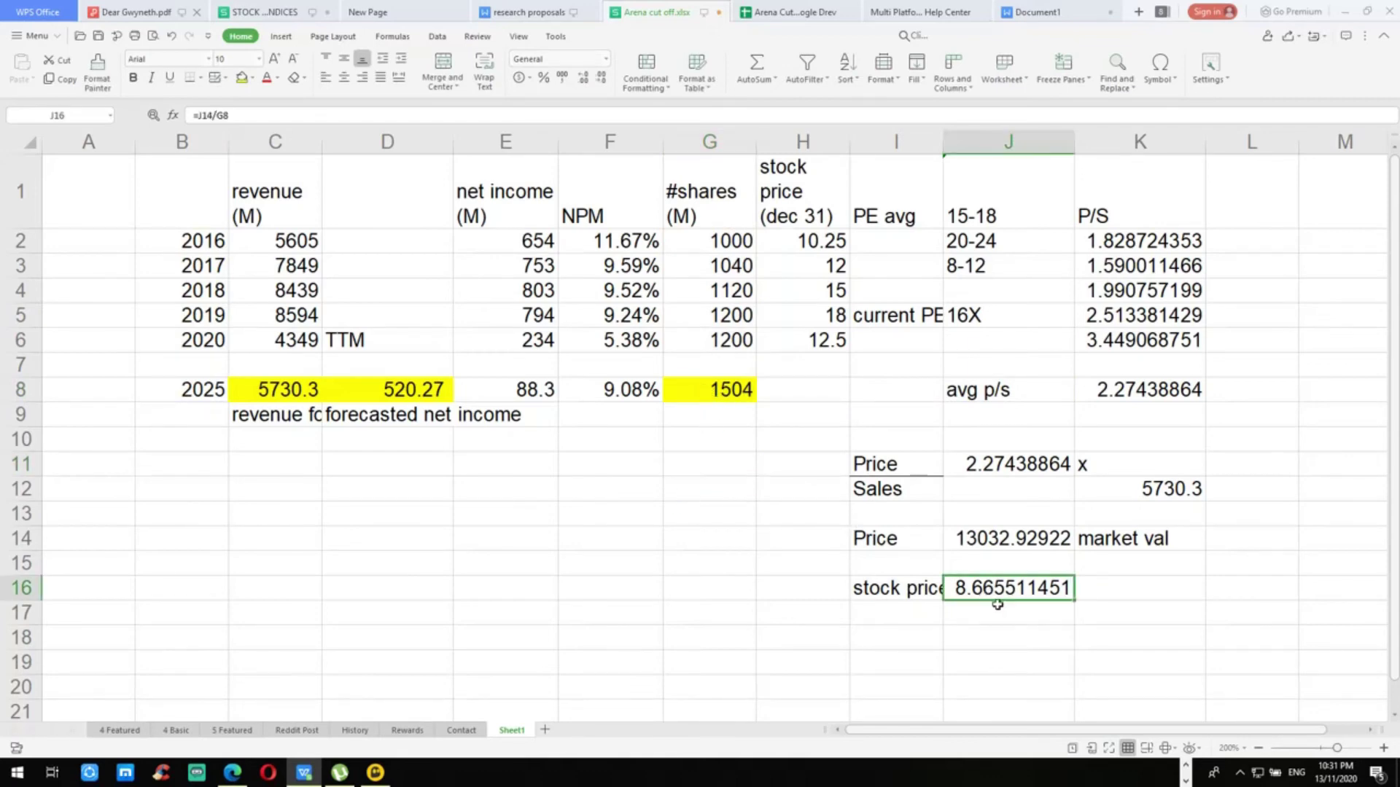
click(568, 84)
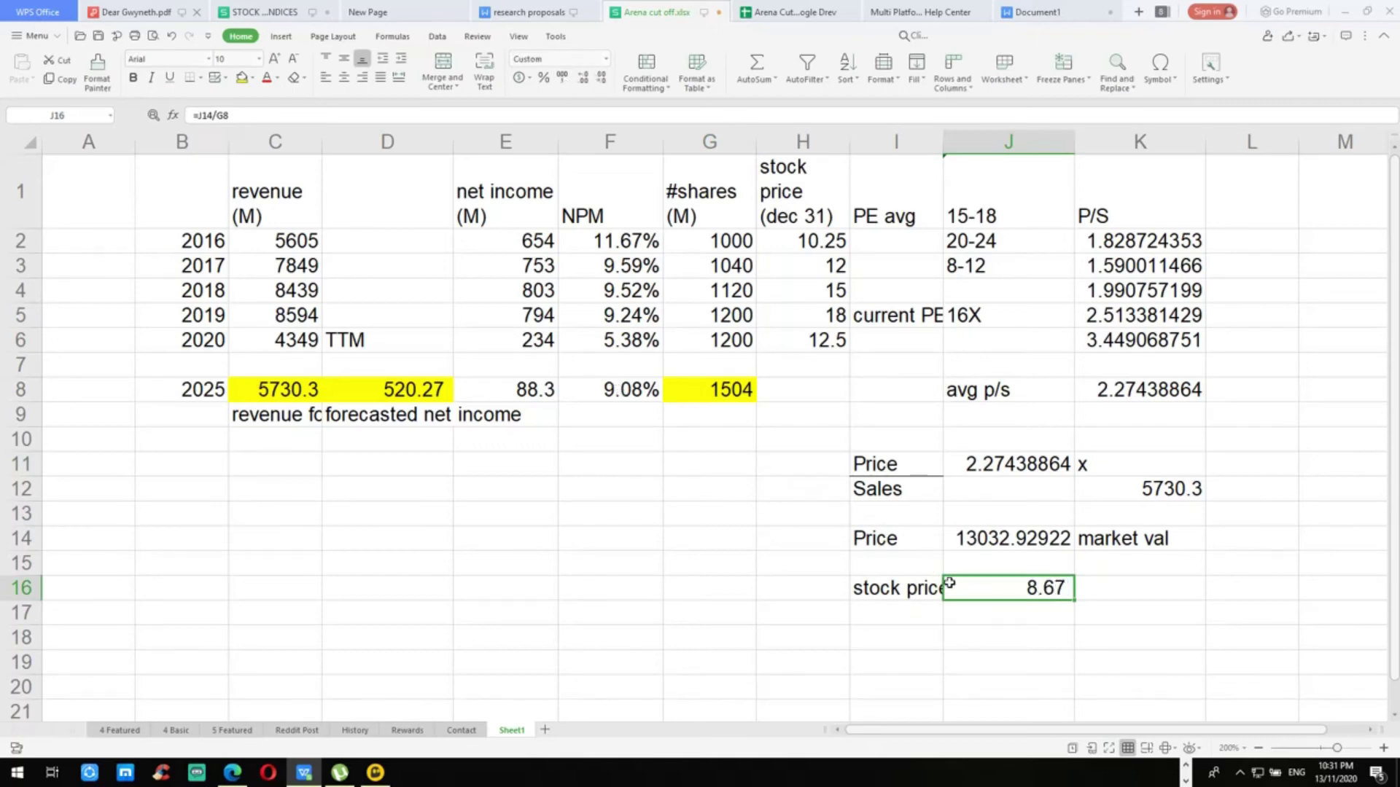
click(241, 78)
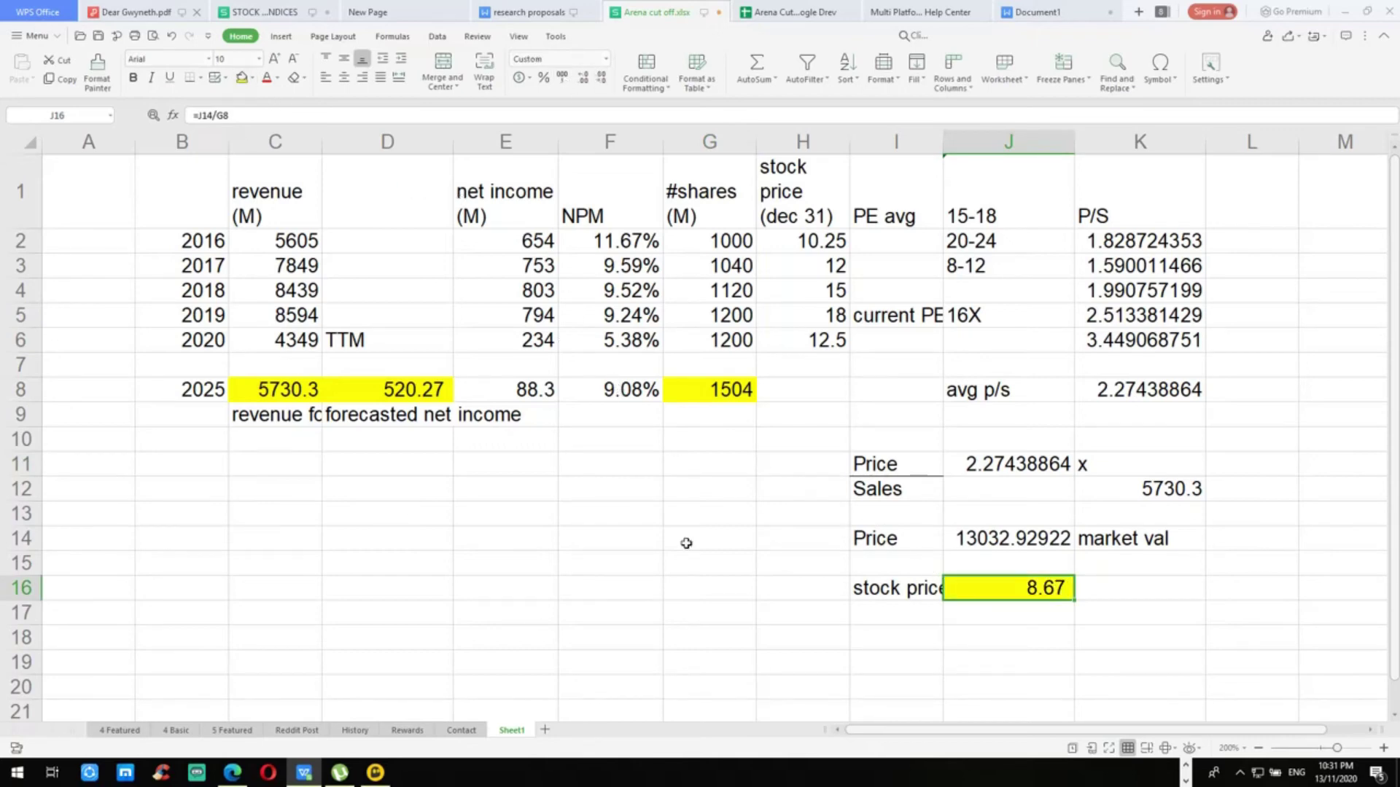
Step: Note 'based on P/S' in K16 beside the stock price
click(1111, 592)
text(based o)
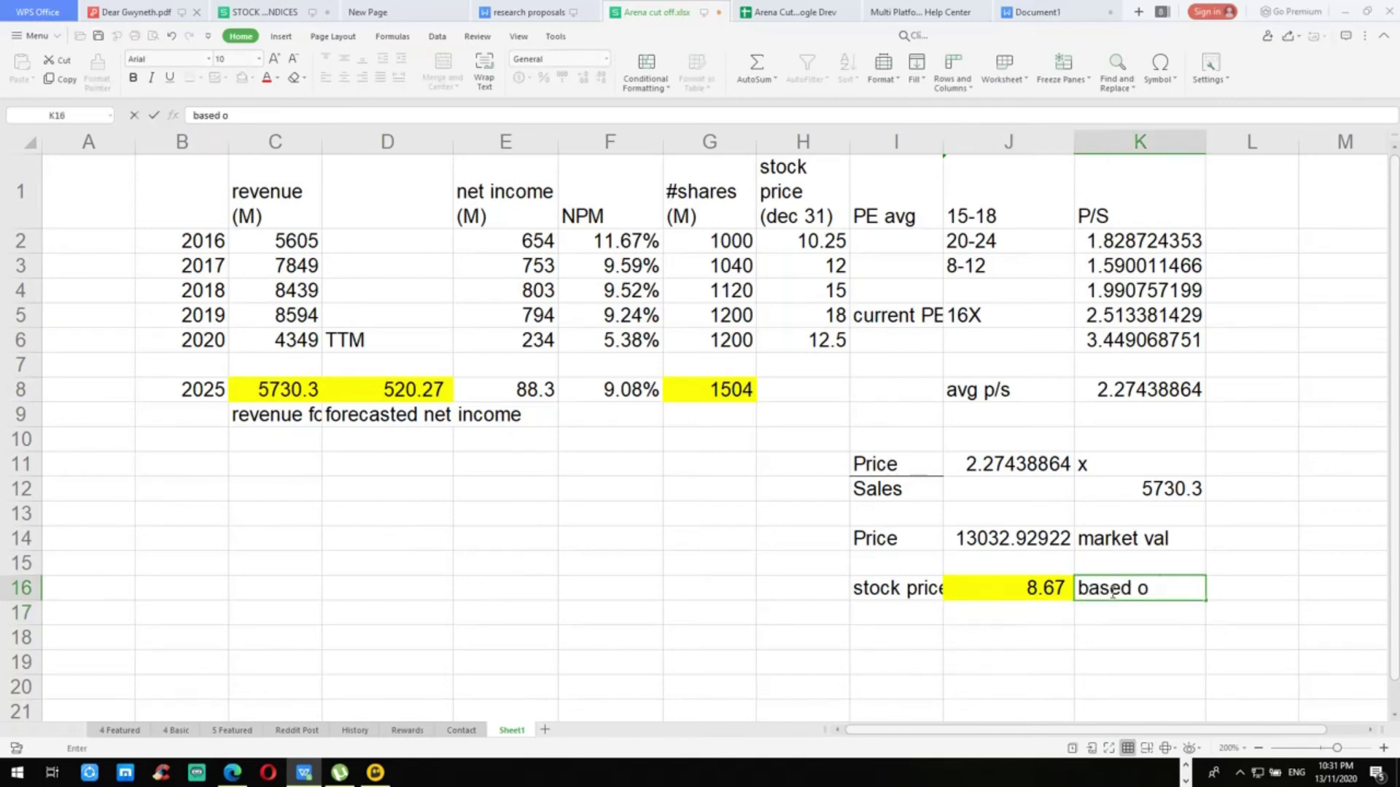
text(n P/S)
key(Return)
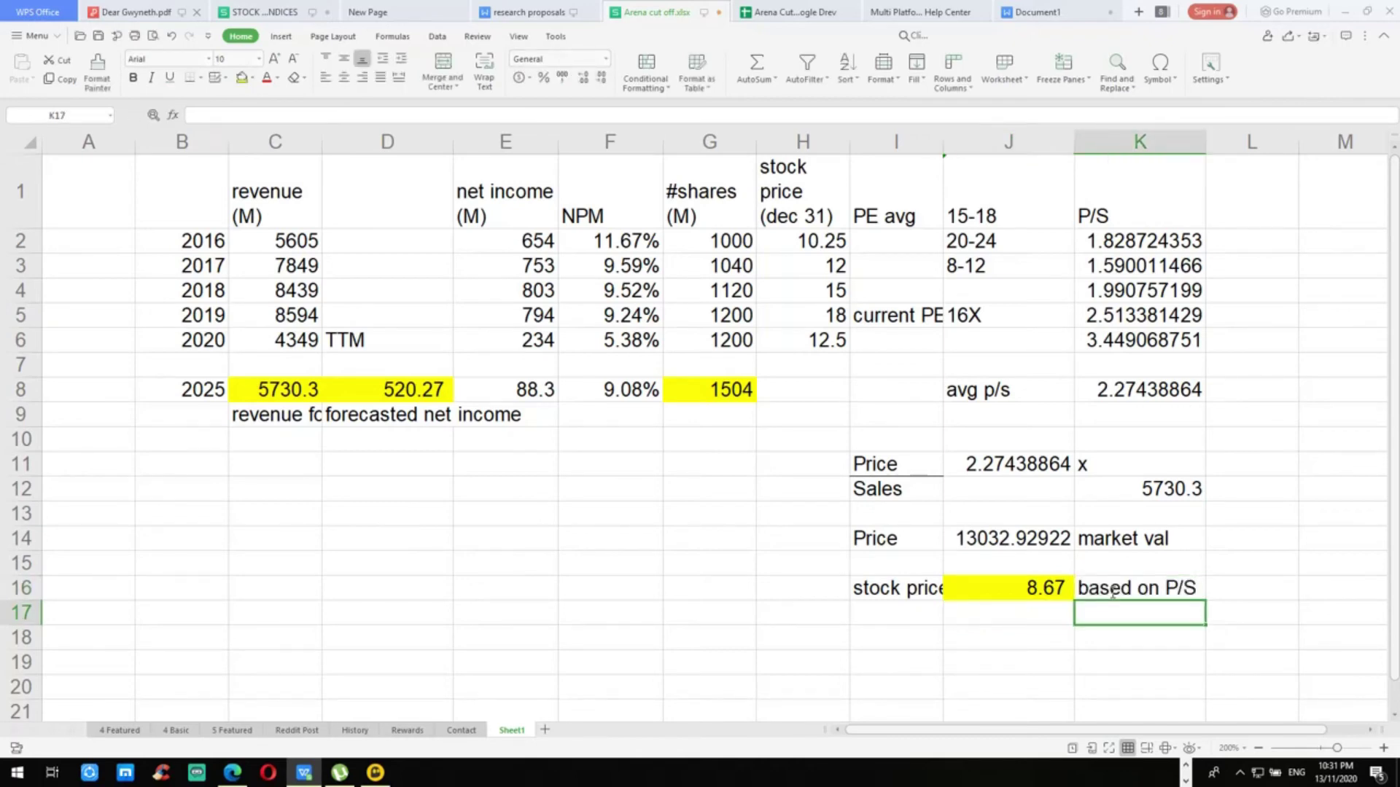
Step: Review the 2020 stock price, the C8 revenue forecast and 2020 revenue against the result
click(826, 346)
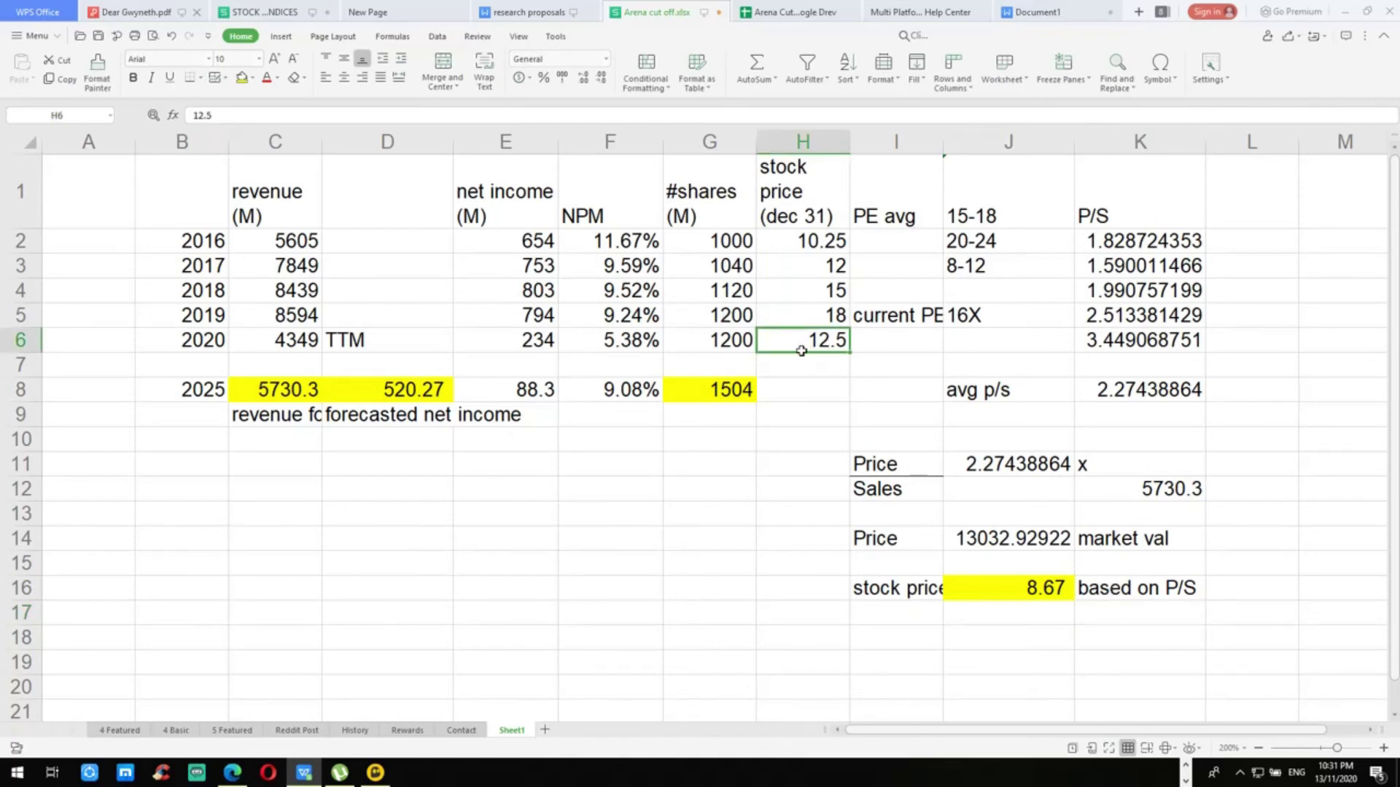
click(999, 590)
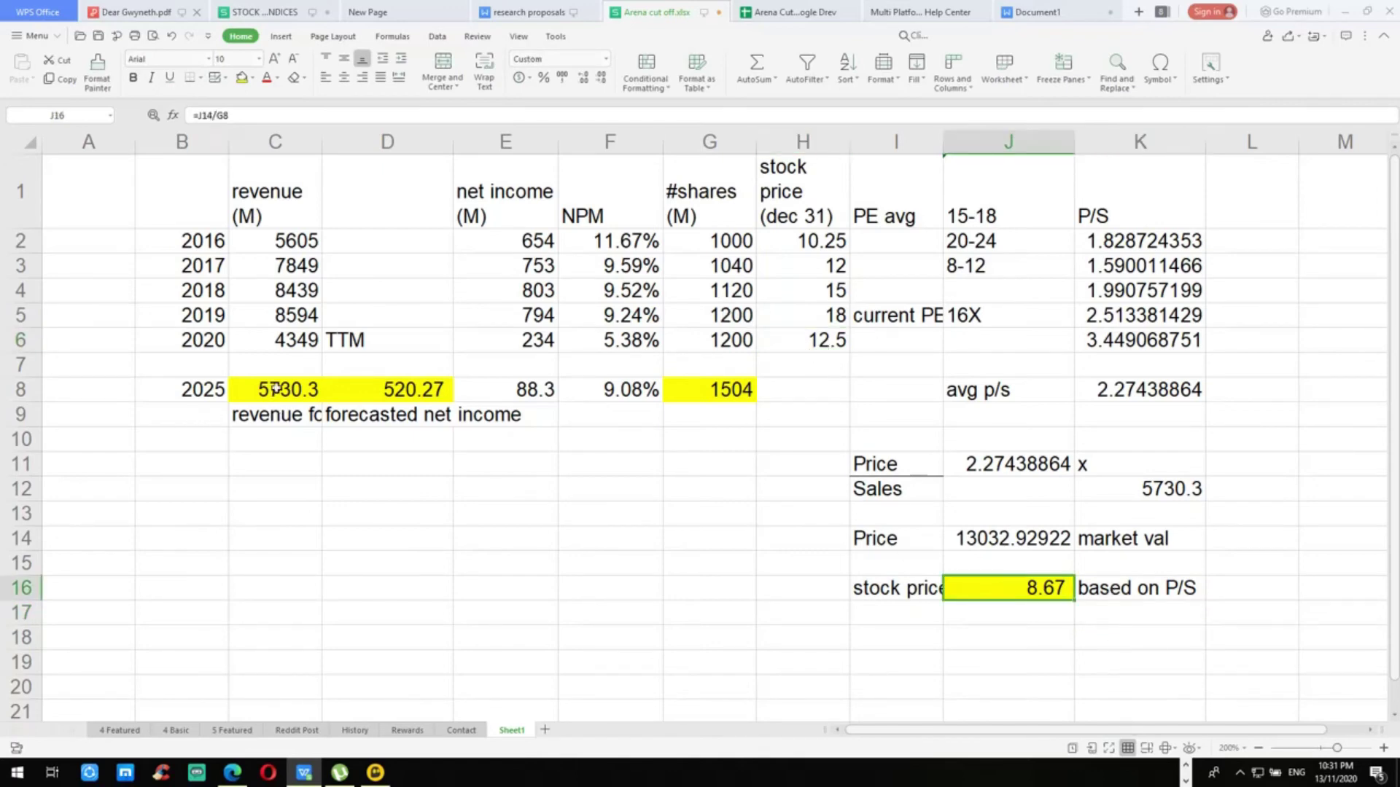
click(299, 382)
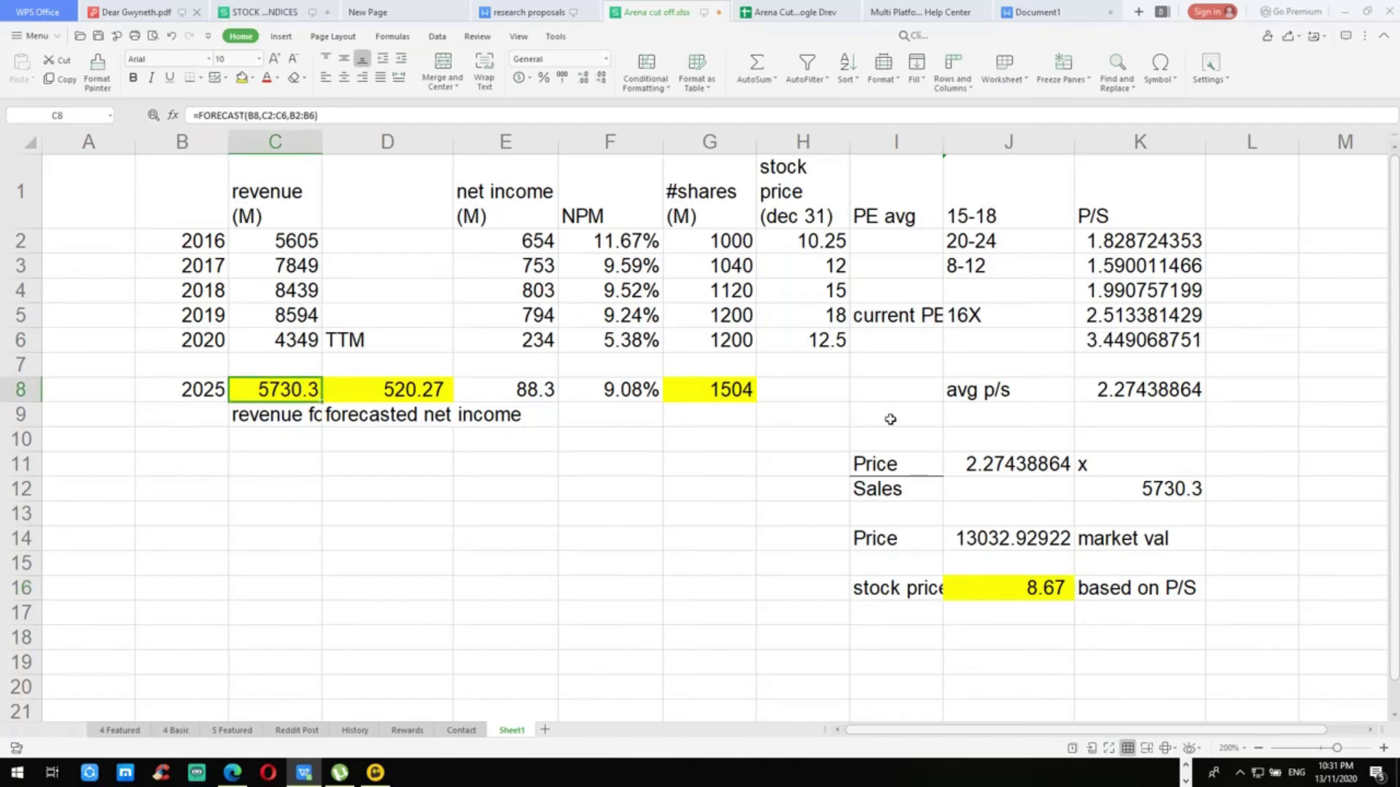
click(1027, 596)
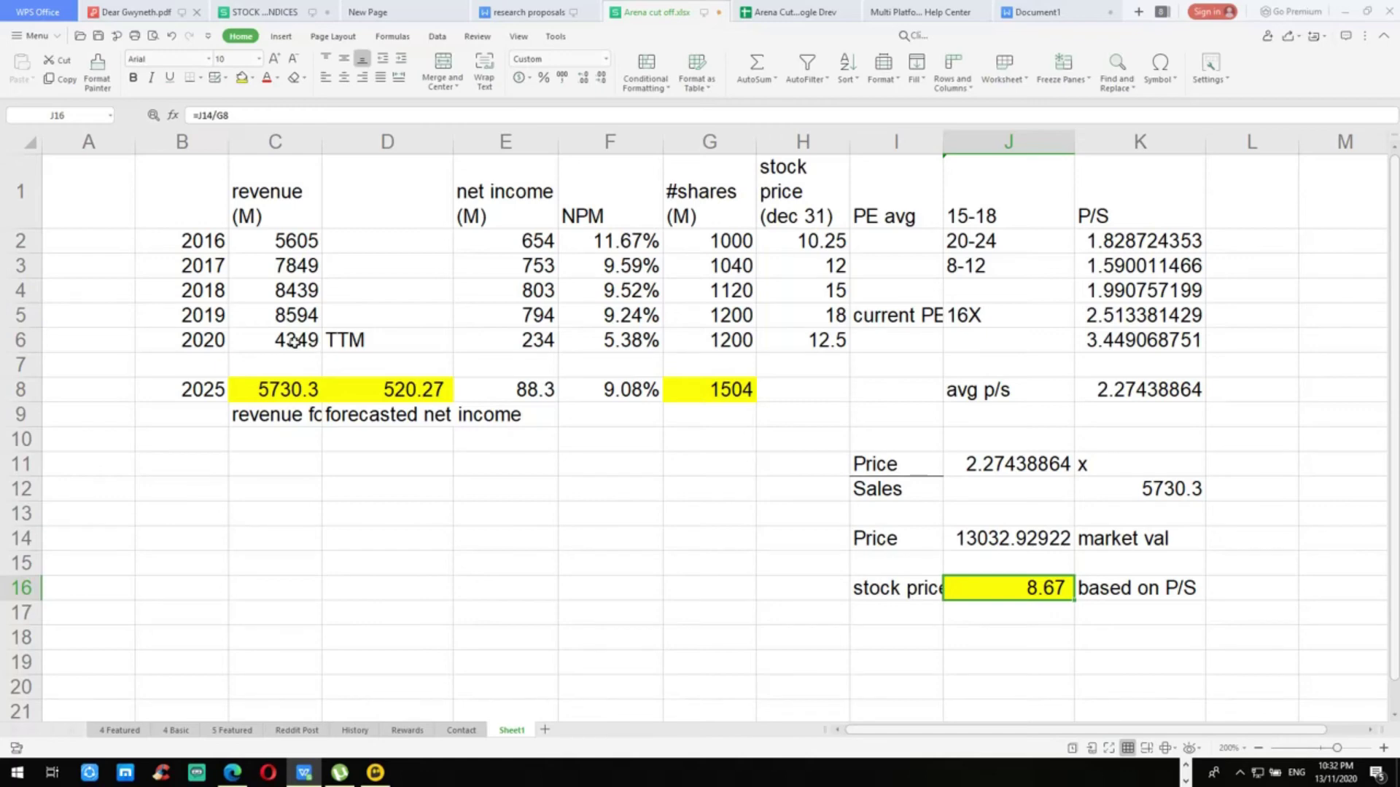
click(263, 341)
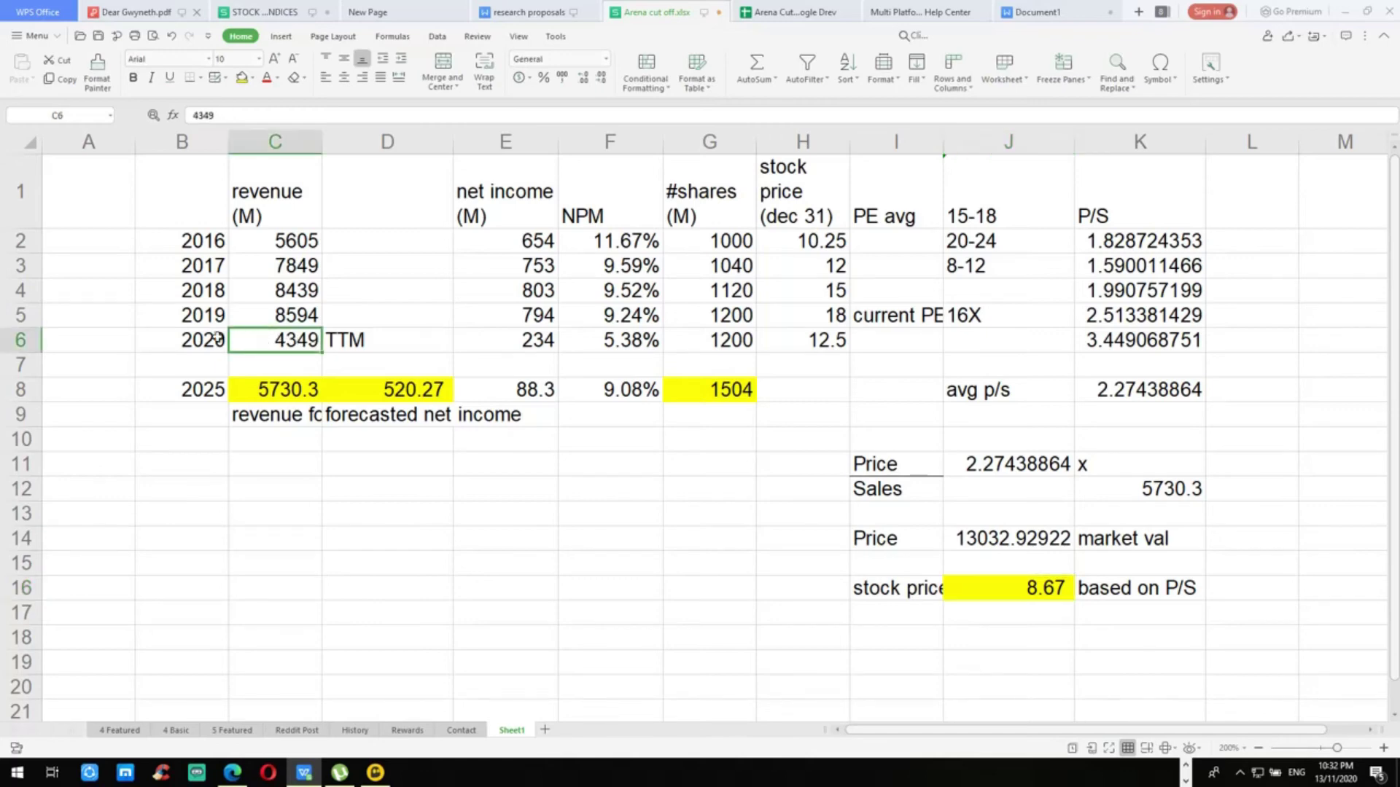
click(183, 340)
click(268, 342)
Step: Add a 'PE' heading and enter the 2016 P/E formula from H2, E2 and G2
click(875, 221)
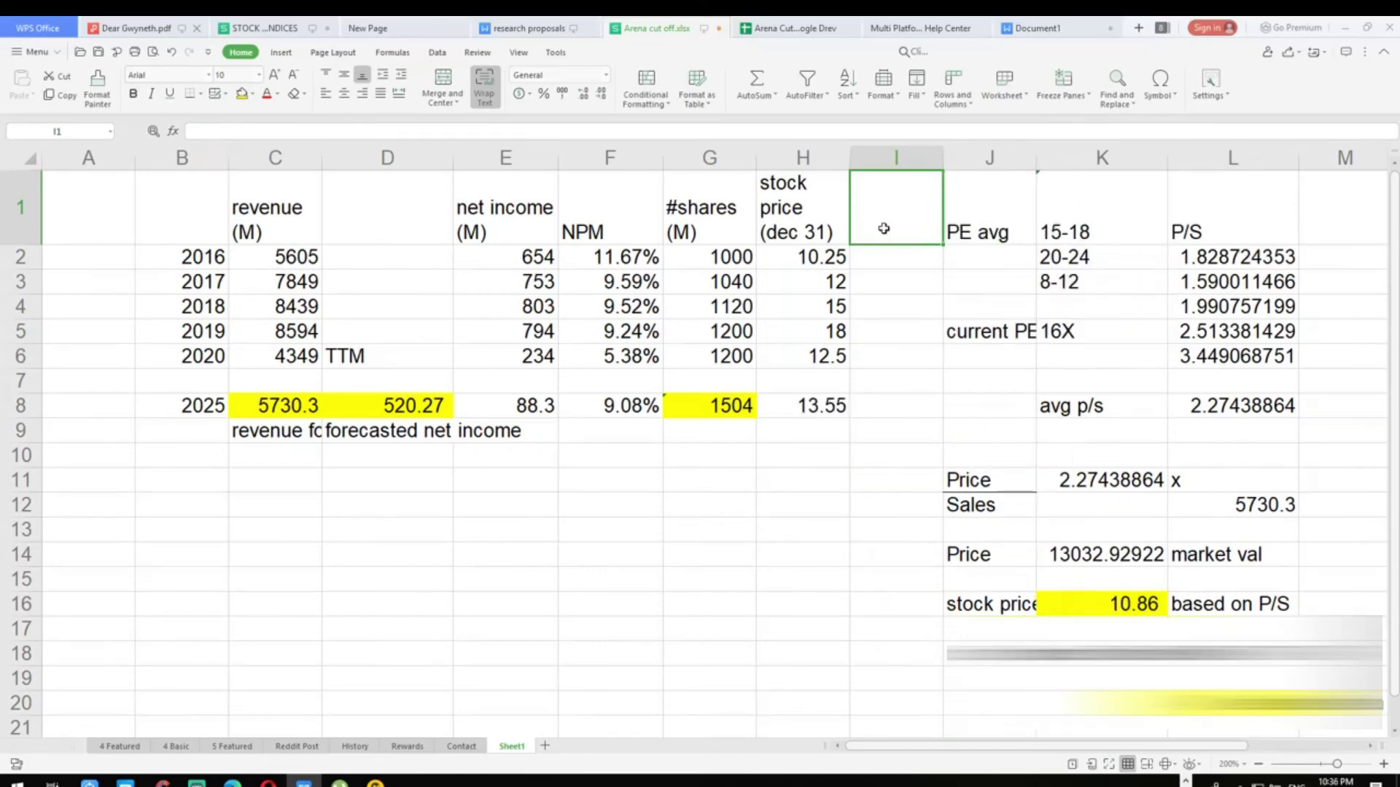
text(PE)
key(Return)
text(=)
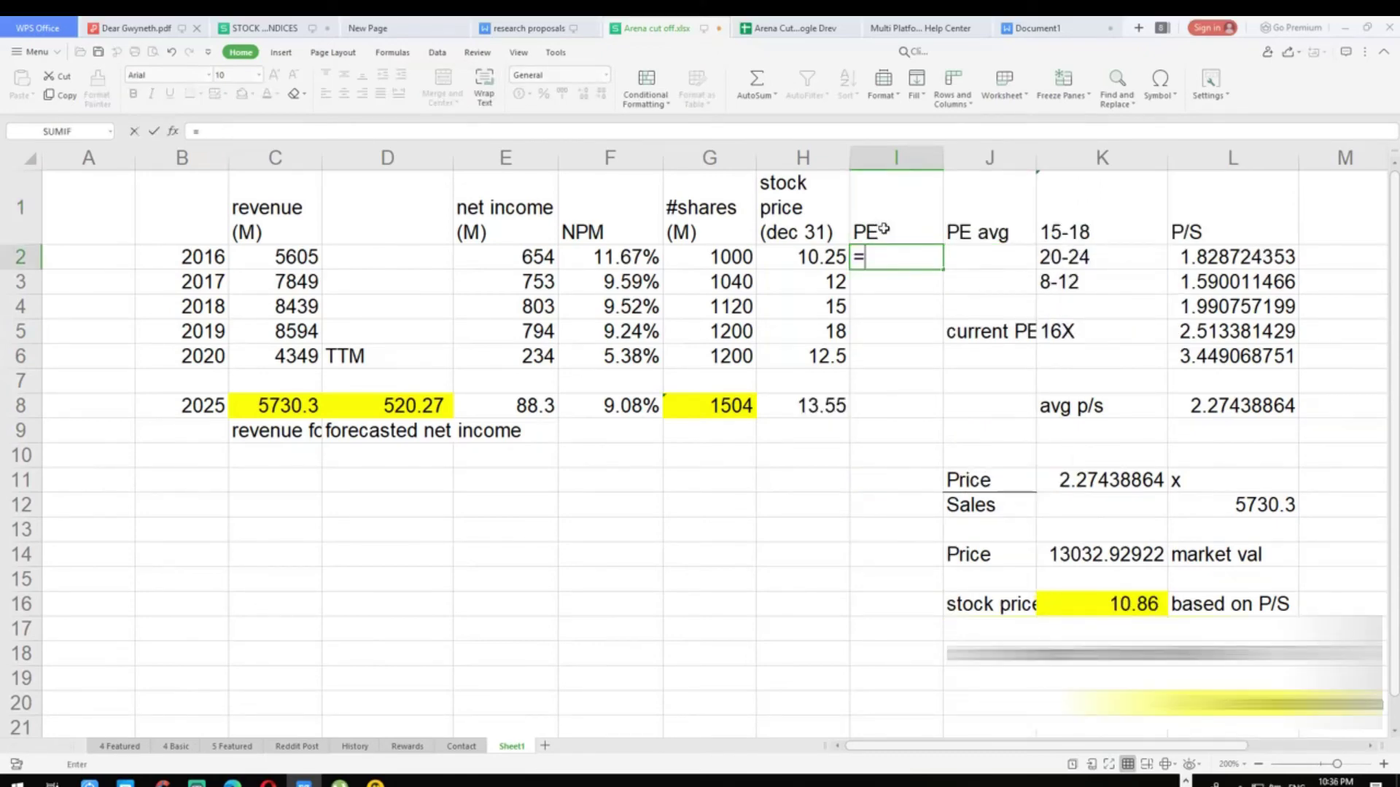
key(Left)
text(/)
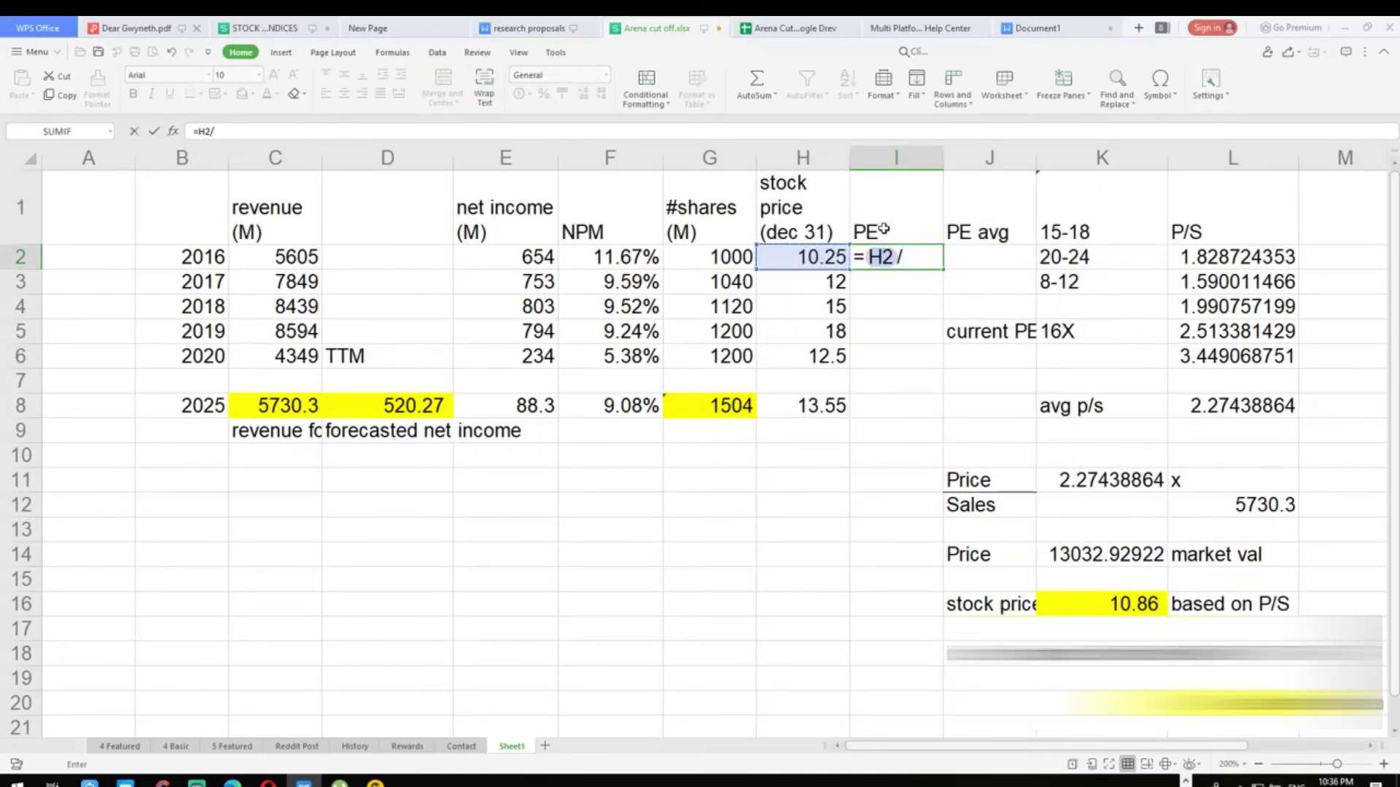
key(Left)
key(Left)
key(Left)
key(Left)
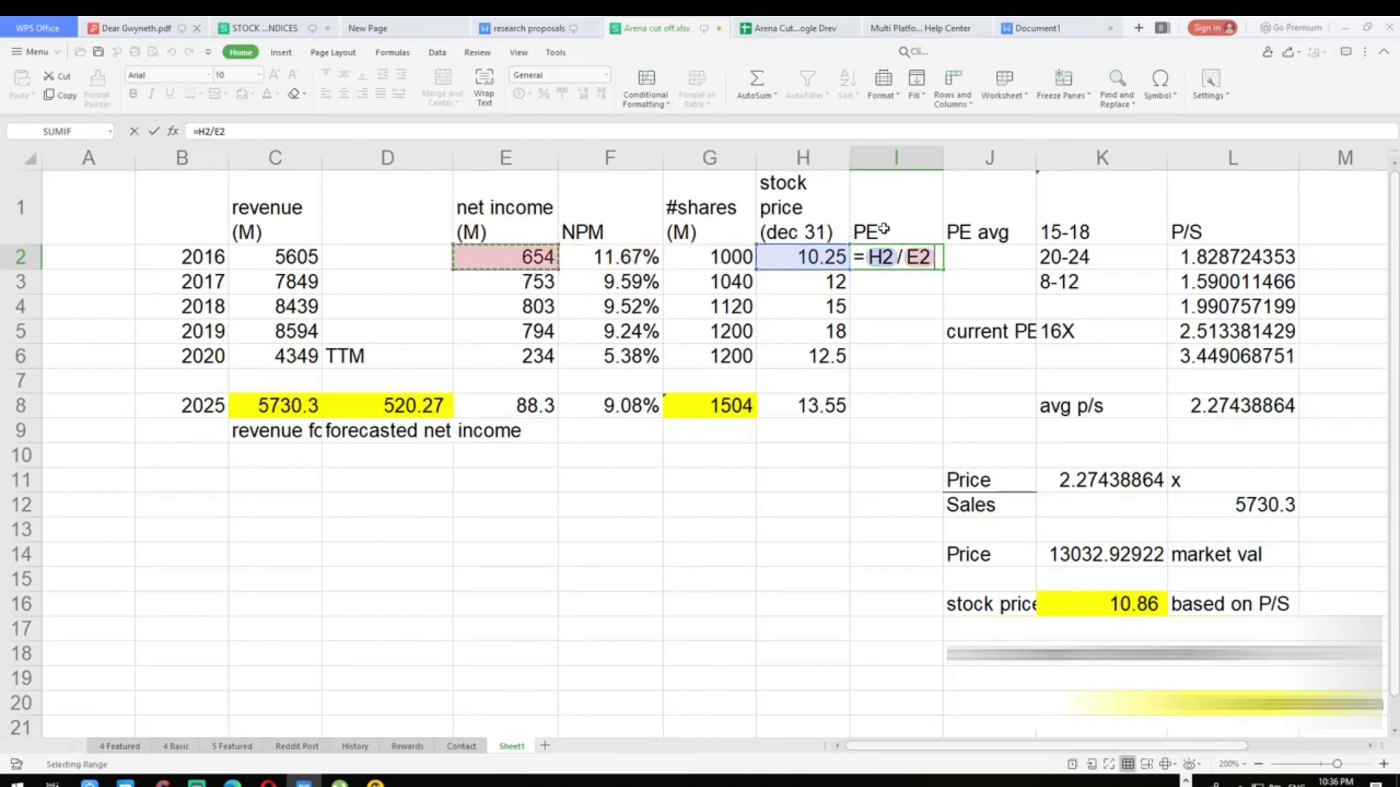
text(*)
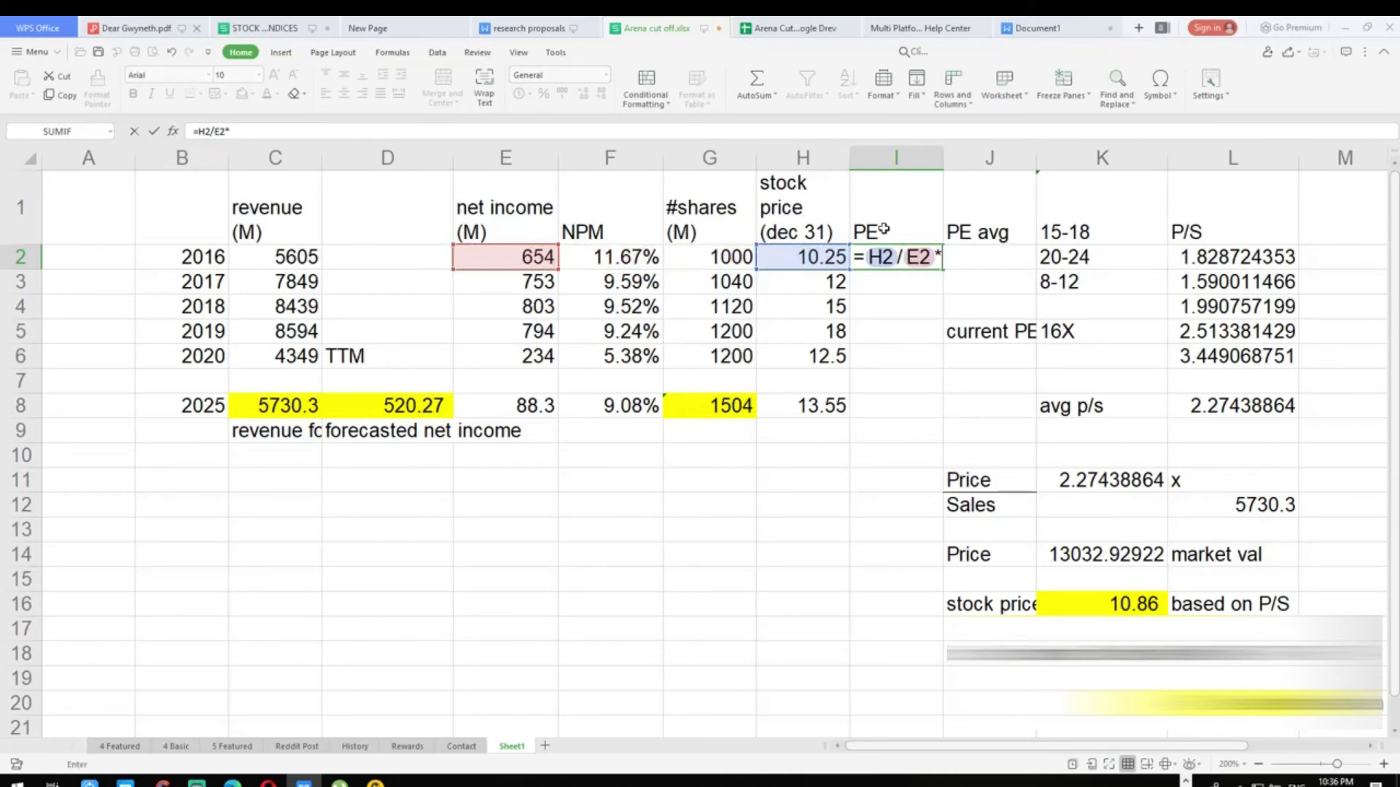
key(BackSpace)
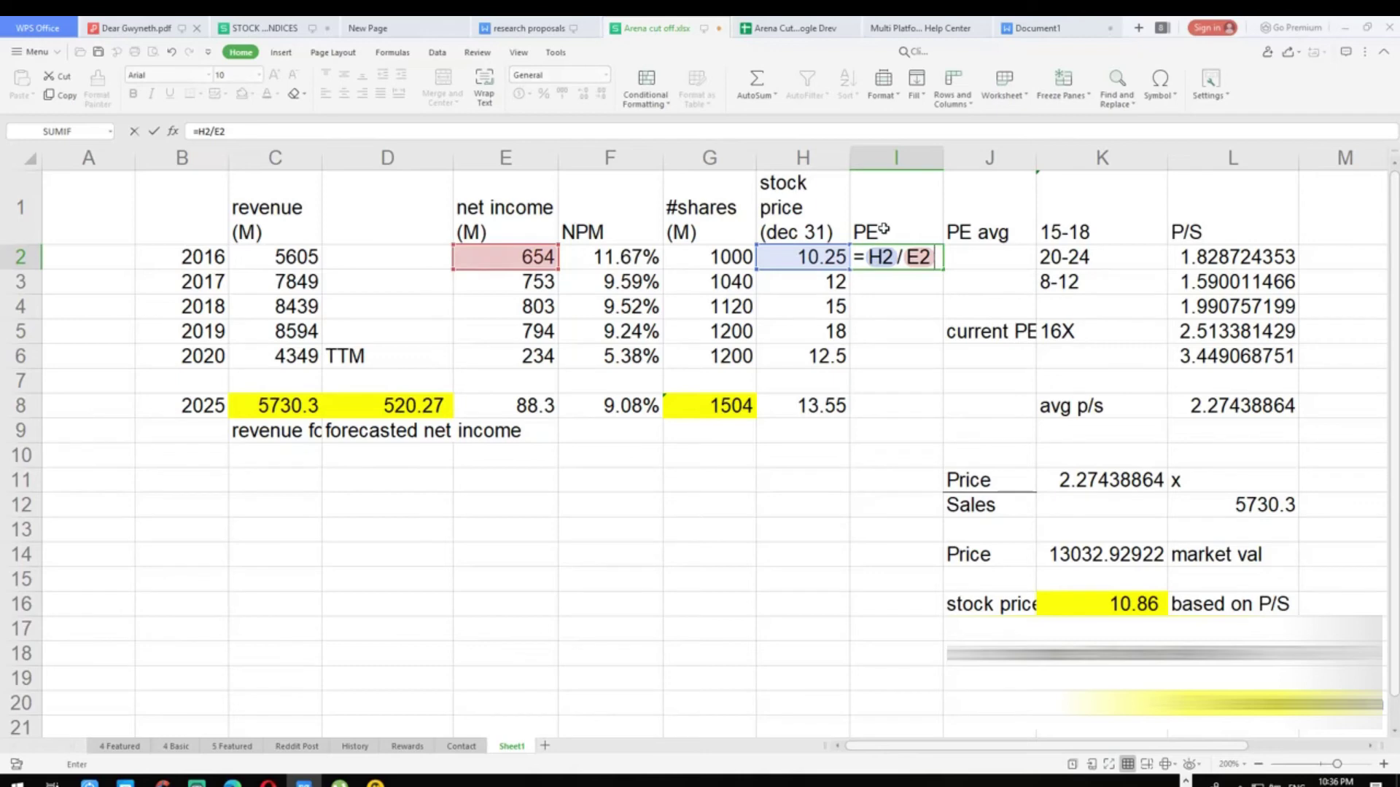
text(/)
key(Left)
key(Left)
key(Return)
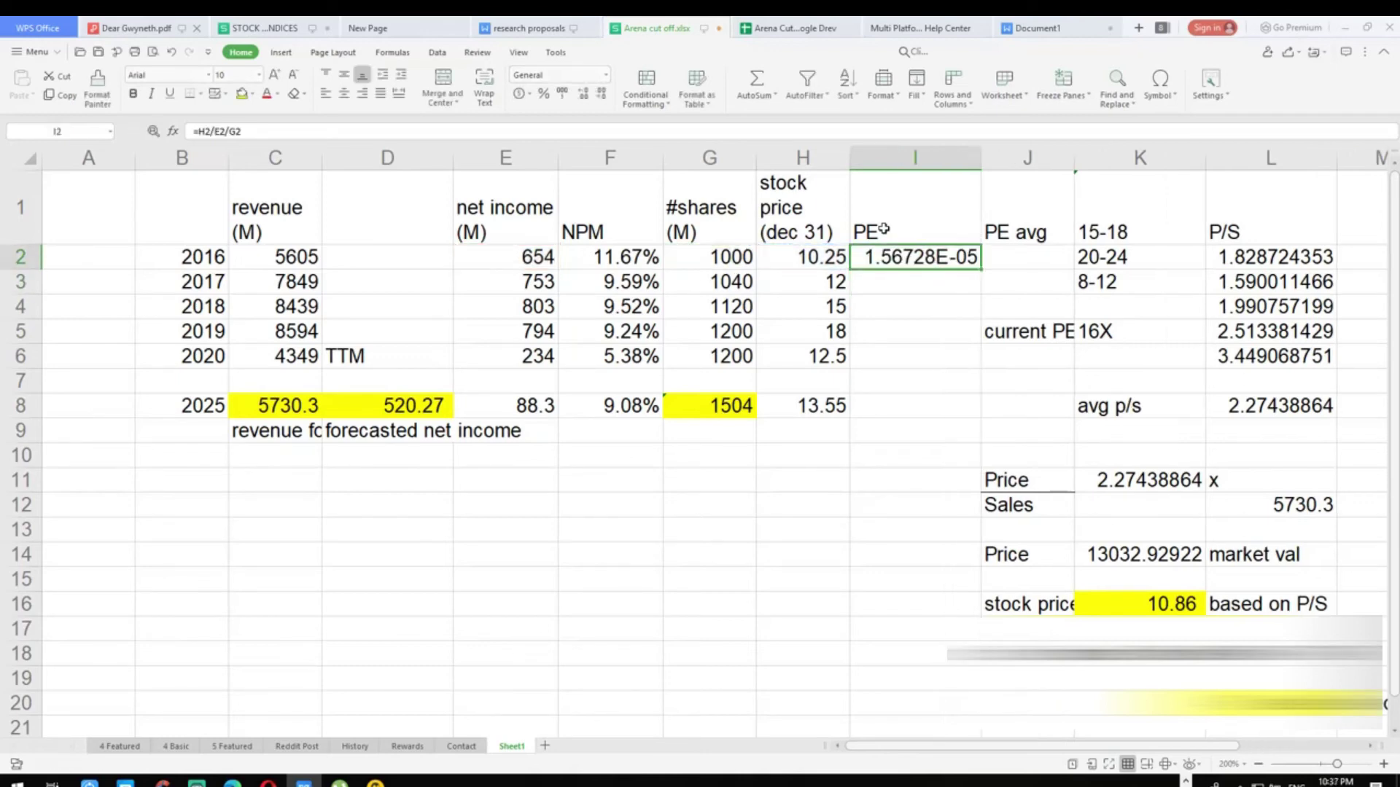
Step: Correct the P/E formula's parentheses and fill it down through 2020
key(Up)
key(F2)
text(()
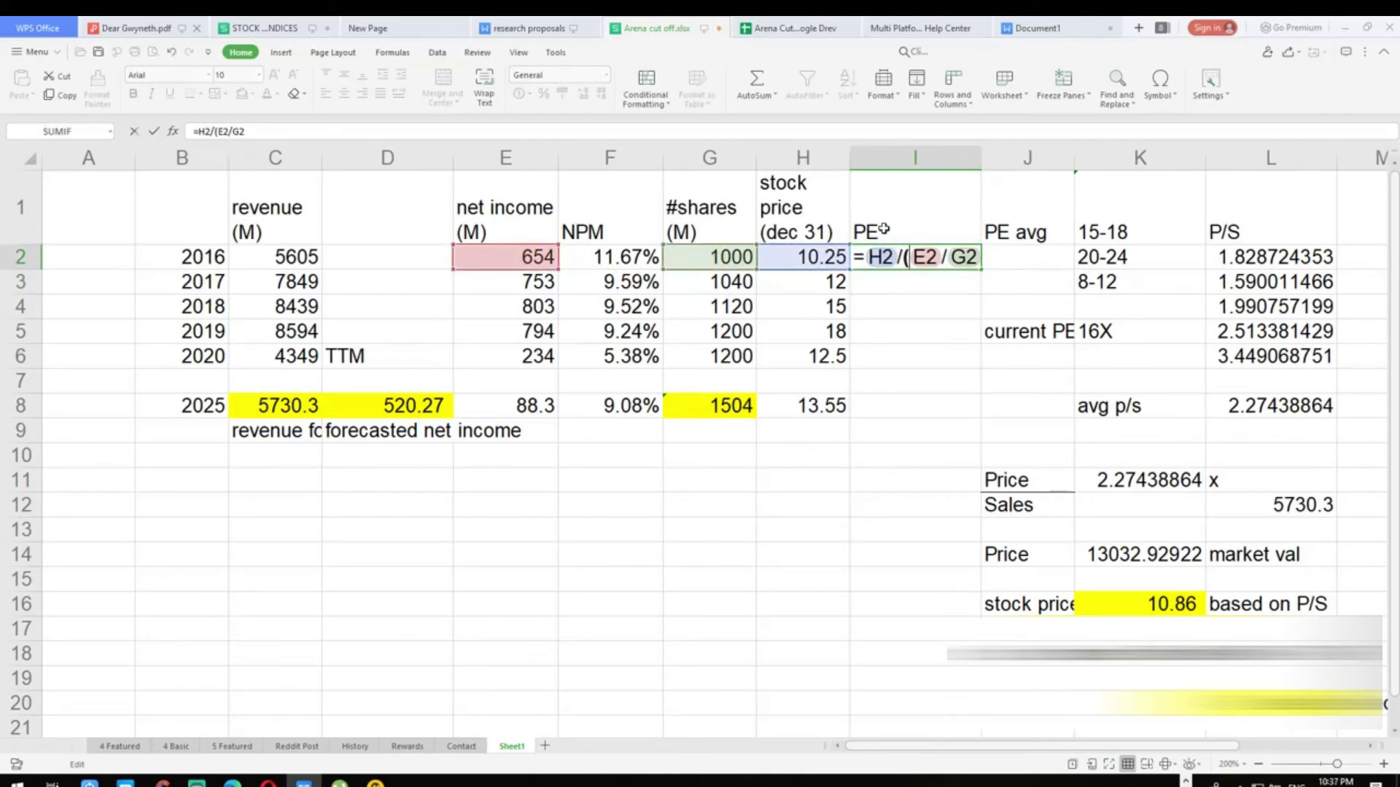
key(End)
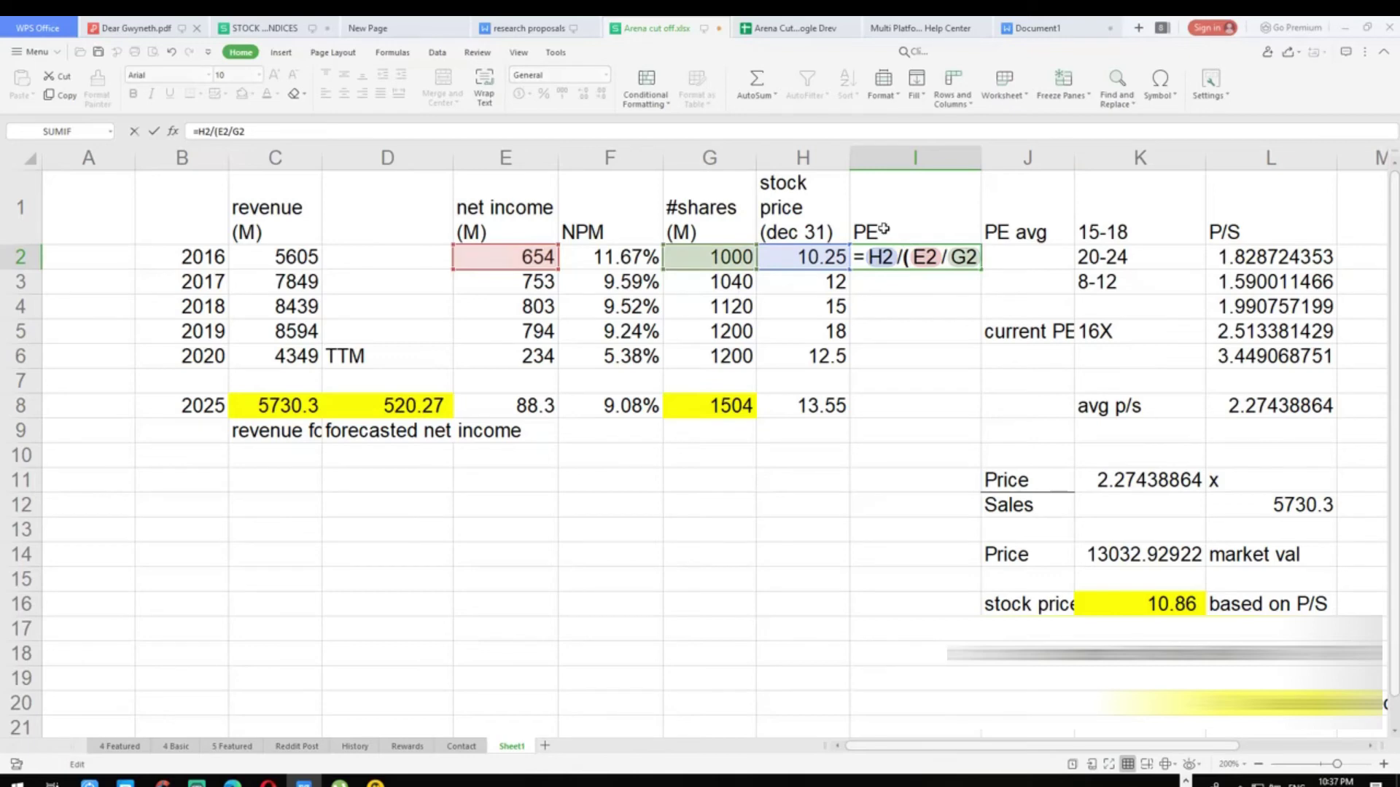
key(Return)
key(Up)
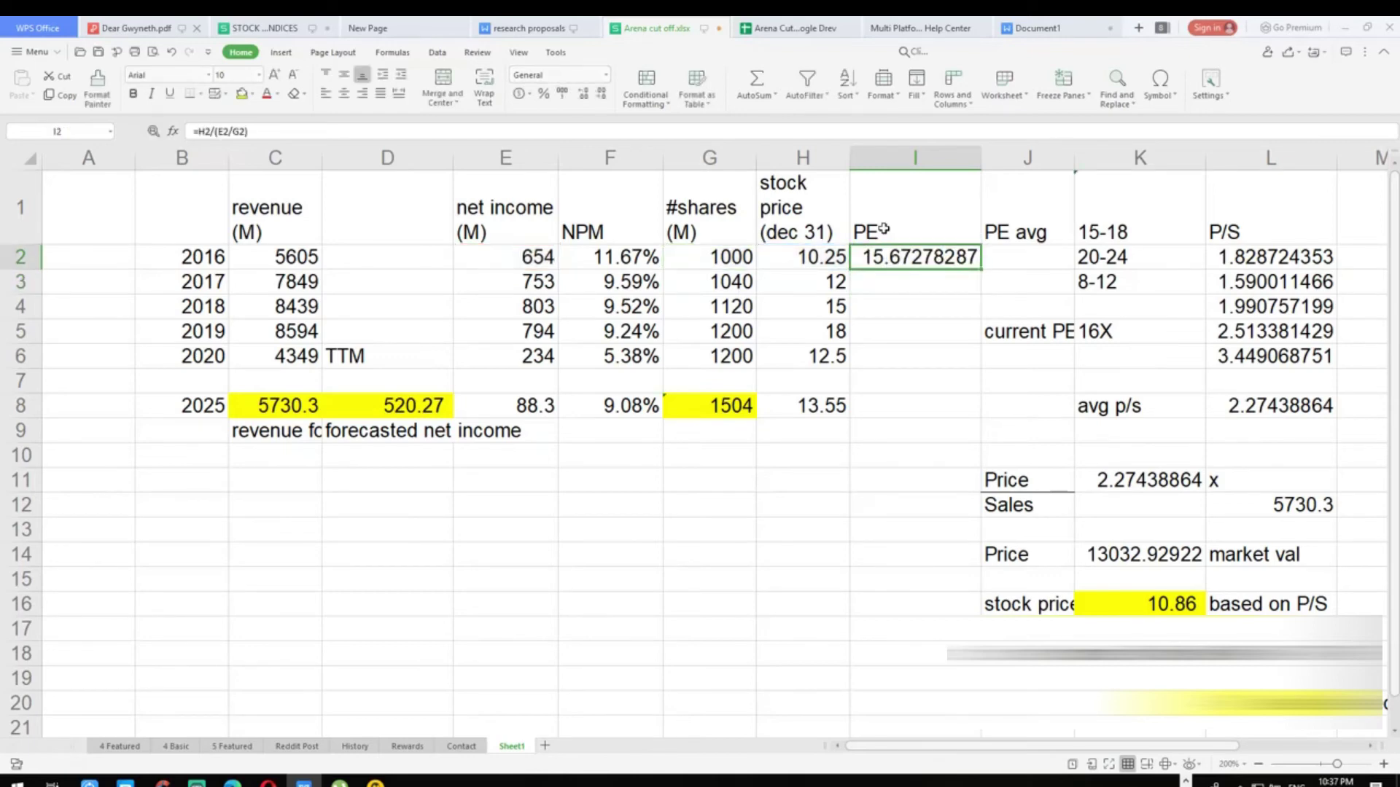
key(shift+Down)
key(shift+Down)
key(shift+Down)
key(shift+Down)
key(ctrl+d)
Step: Copy H8's average formula into I8 as =AVERAGE(I2:I6), giving 28.89492532
key(Down)
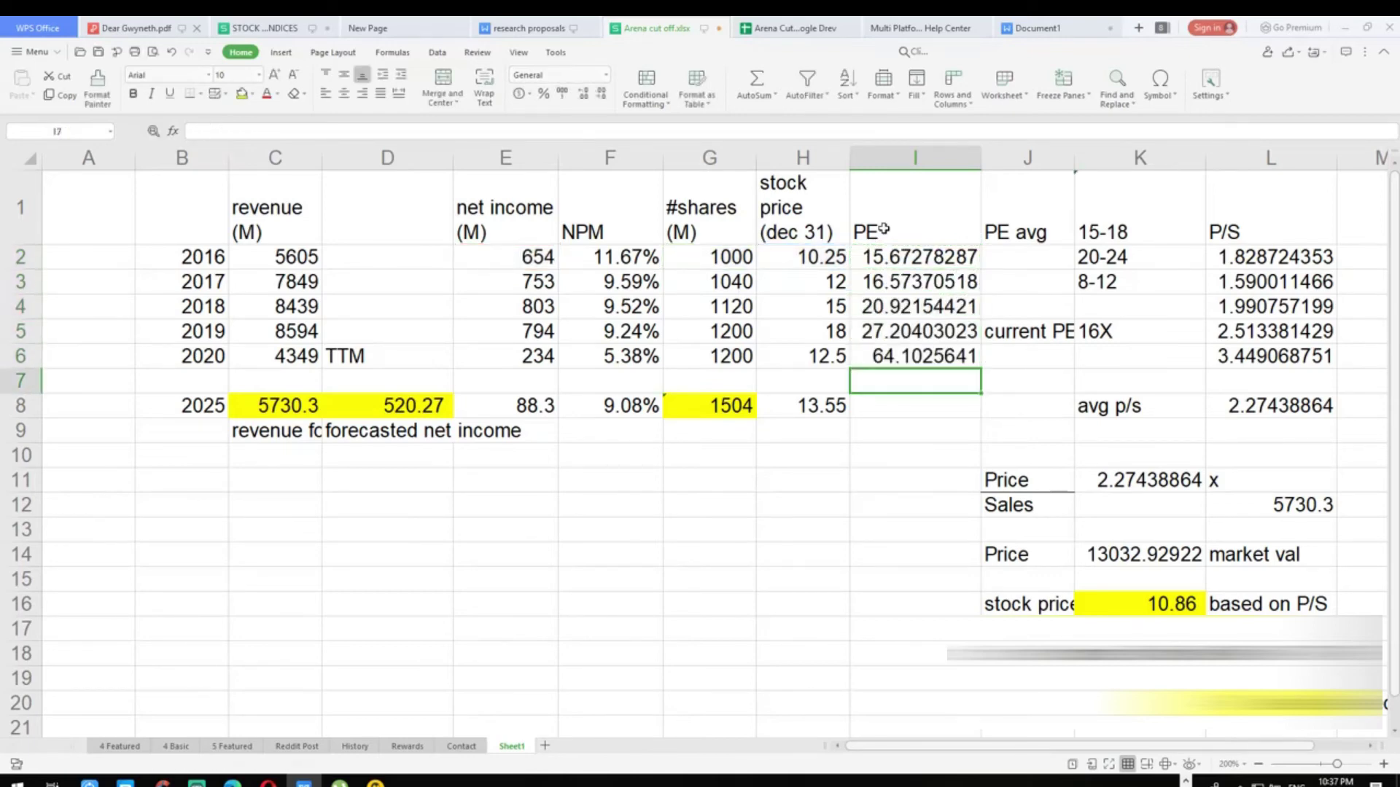
key(Down)
key(Left)
key(ctrl+c)
key(Right)
key(ctrl+v)
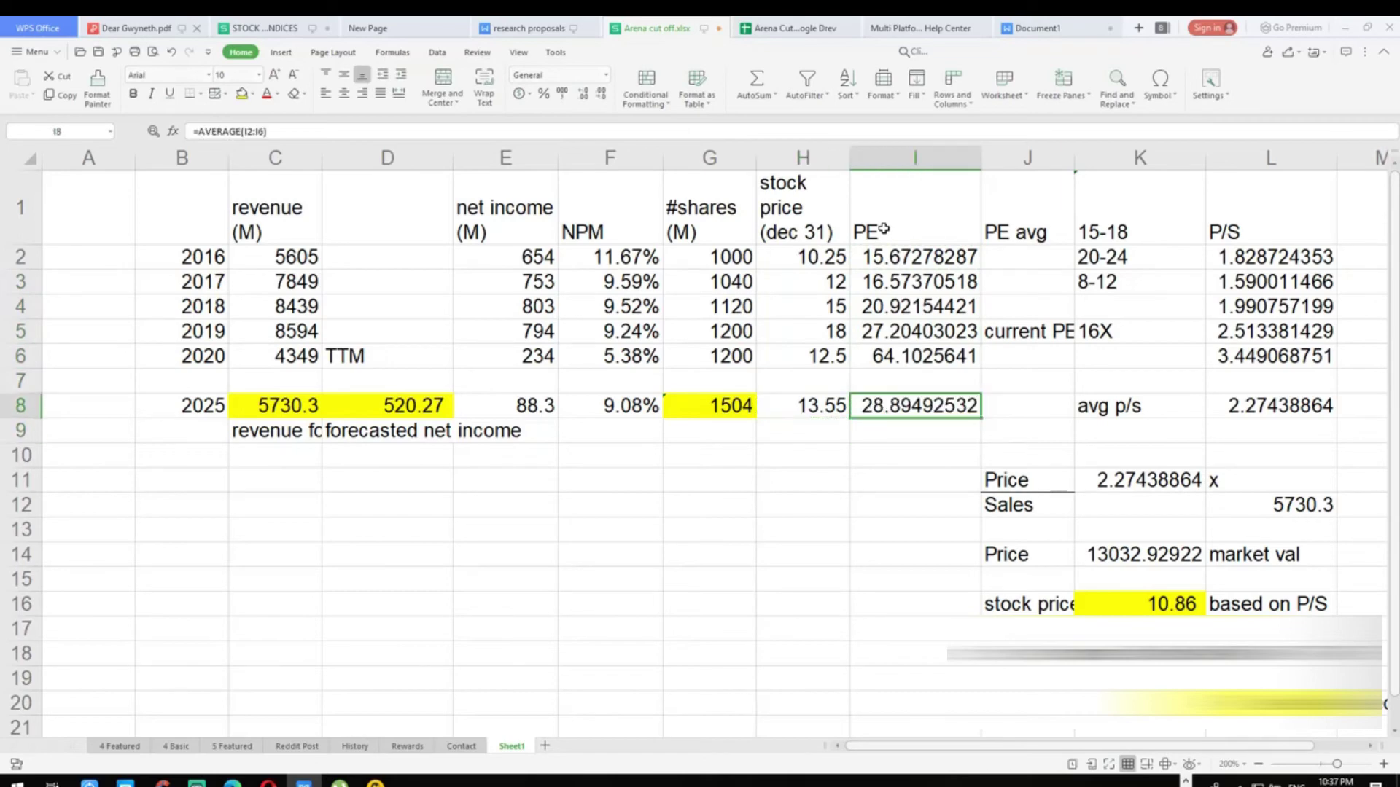
key(F2)
key(Return)
key(Down)
key(Down)
key(Down)
key(Down)
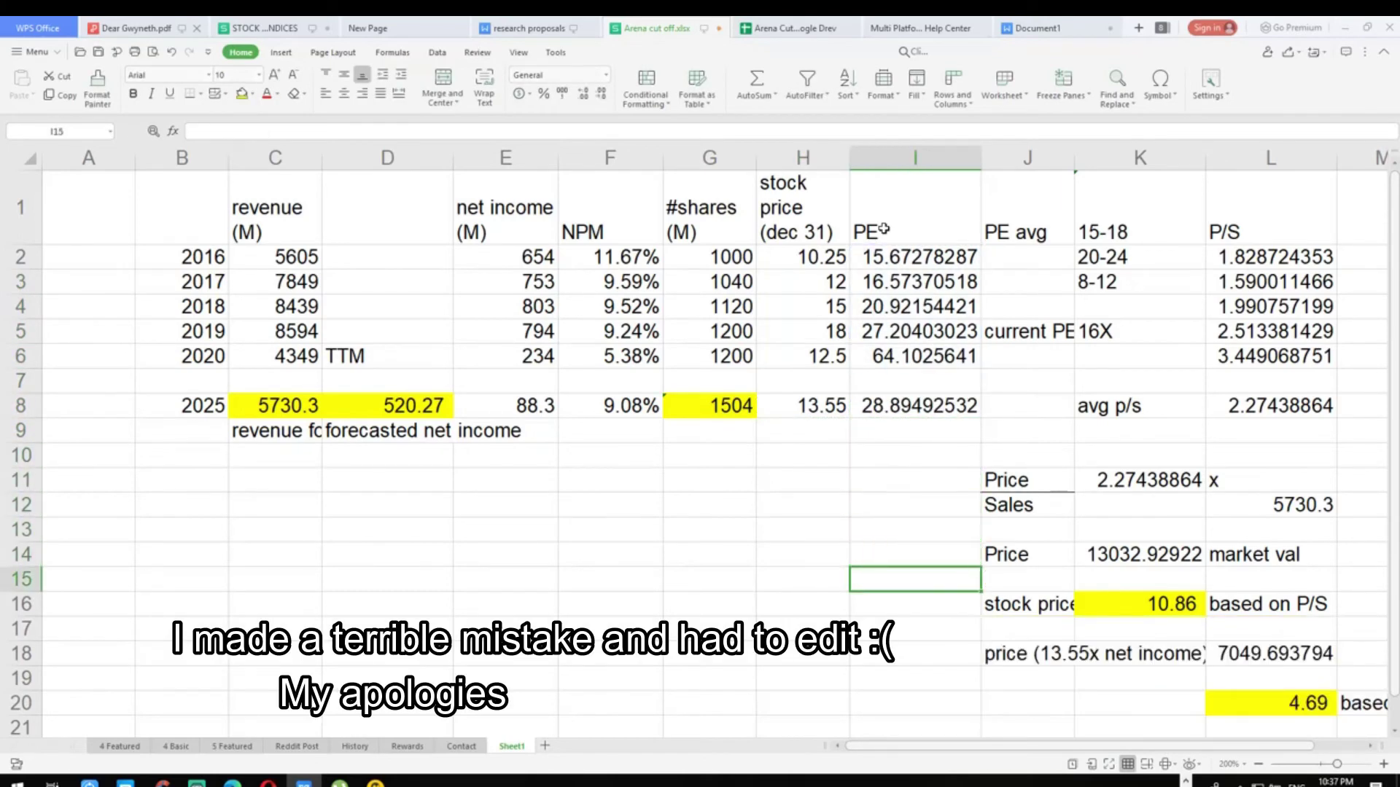
key(Right)
key(Right)
key(Right)
Step: Change the net-income price label to 'price (28.894x net income)'
key(Down)
key(Down)
key(Left)
key(Left)
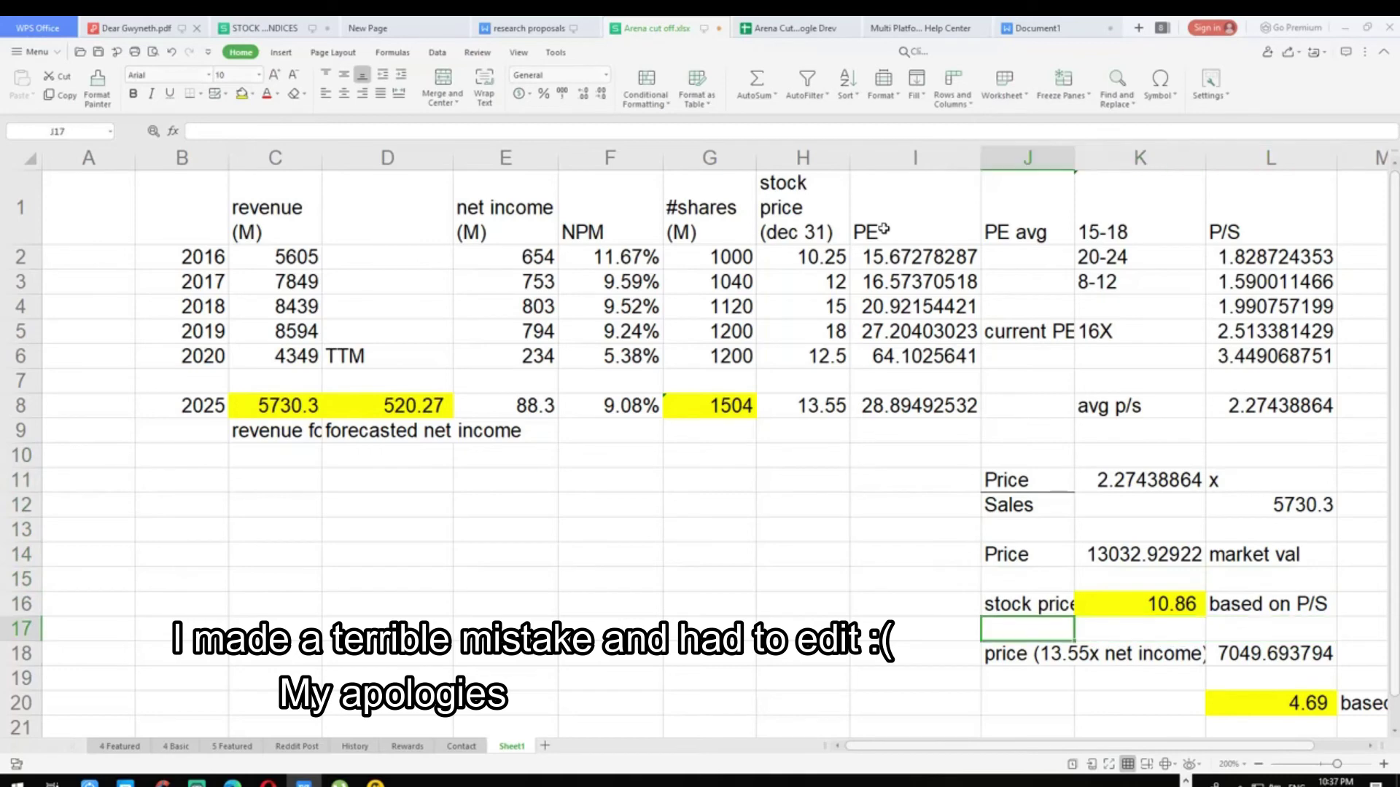
key(Down)
key(F2)
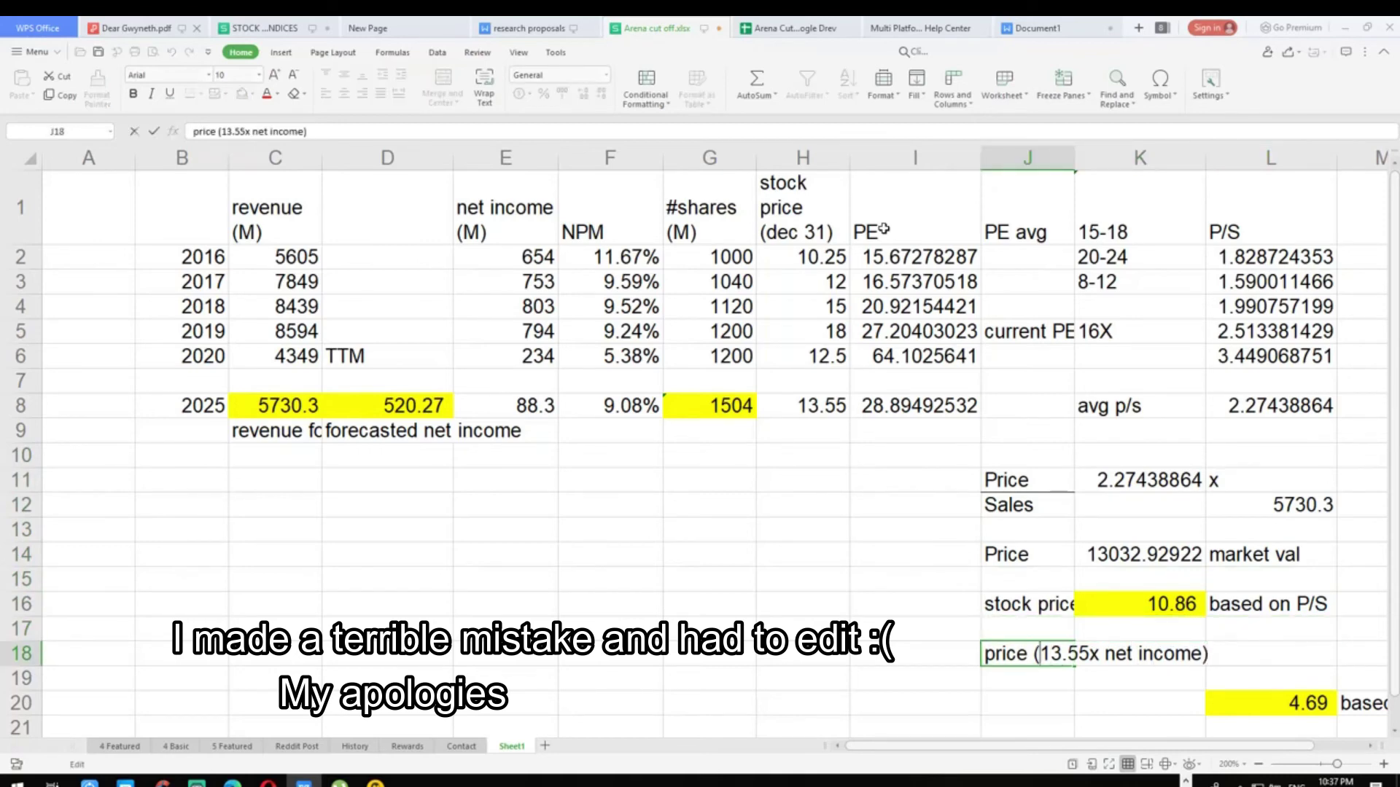
key(shift+Right)
key(shift+Right)
key(shift+Right)
key(shift+Right)
key(shift+Right)
text(2)
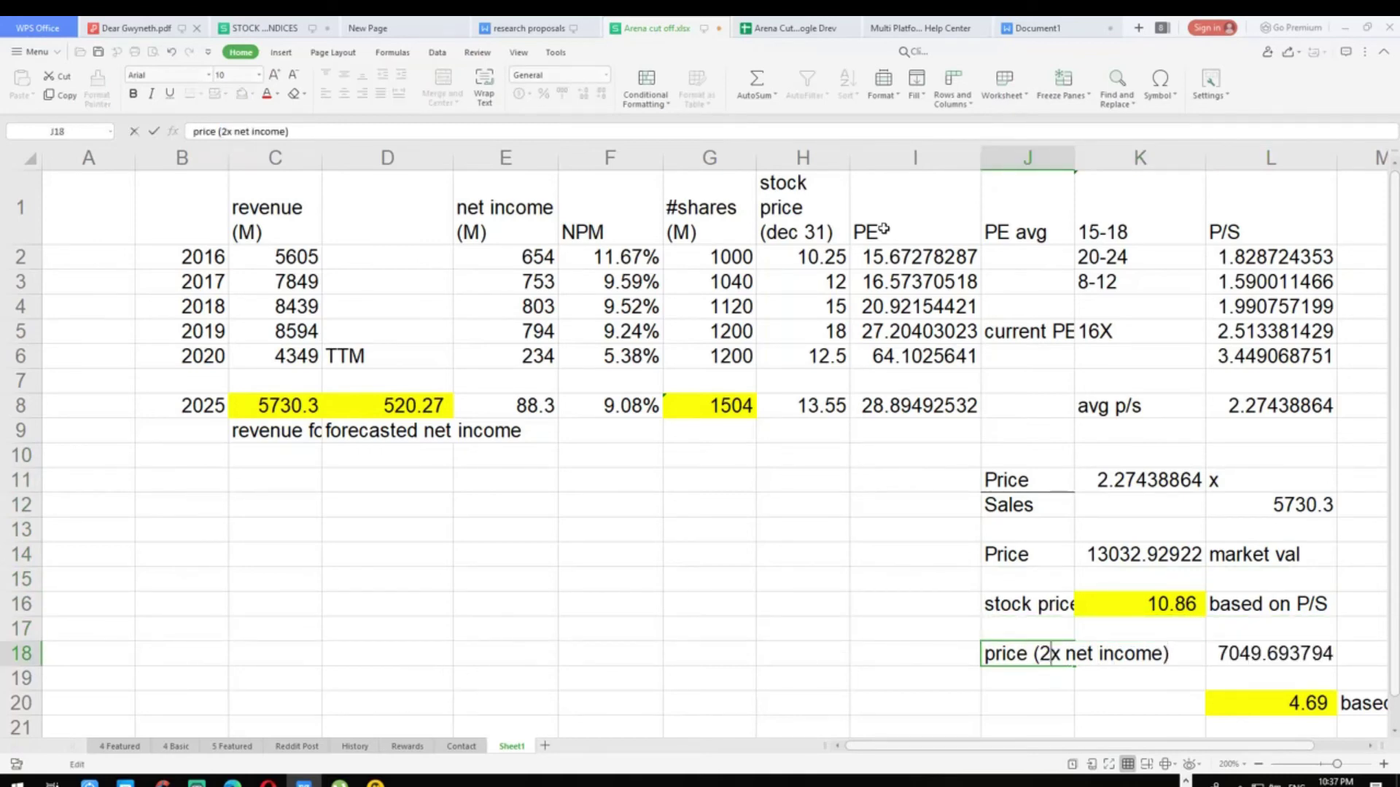
text(9)
key(BackSpace)
text(8.89)
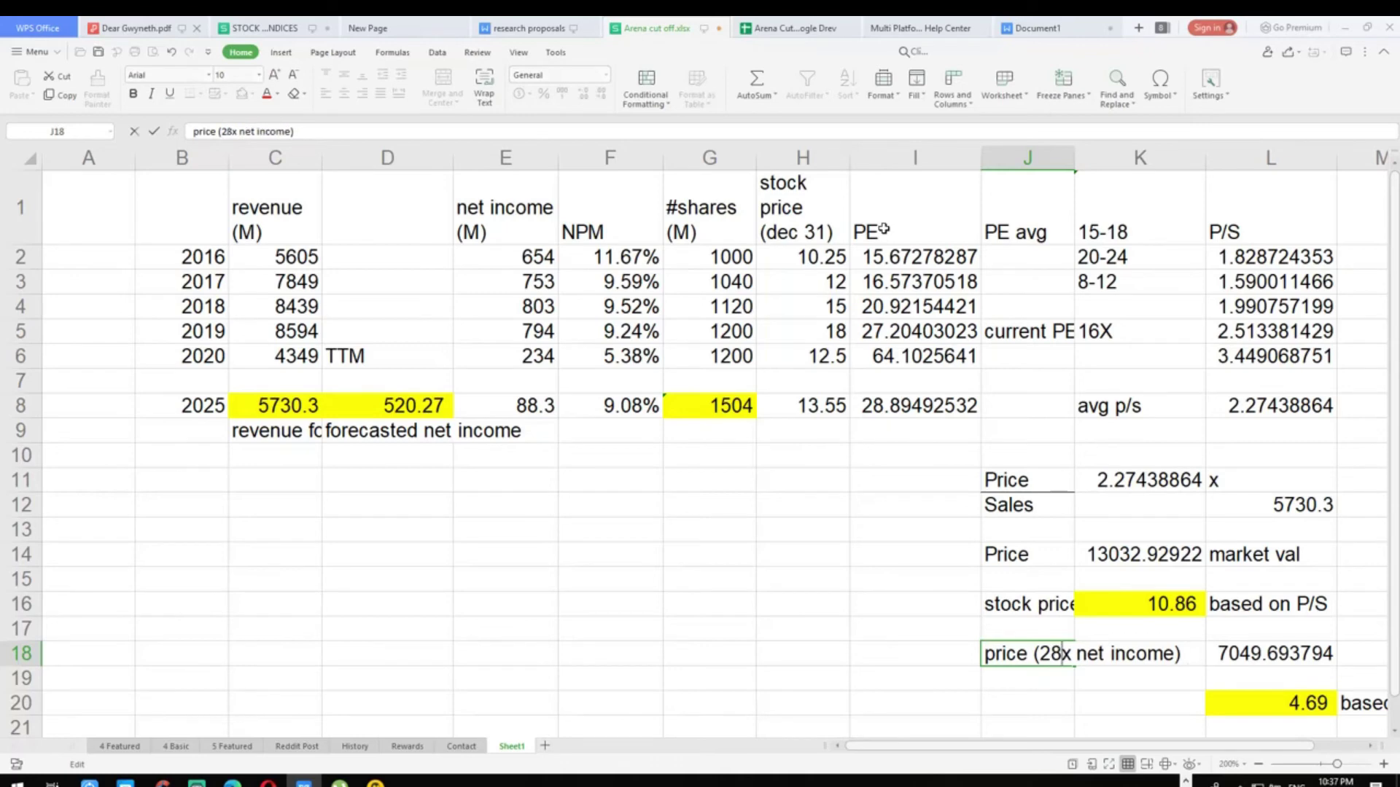
text(3)
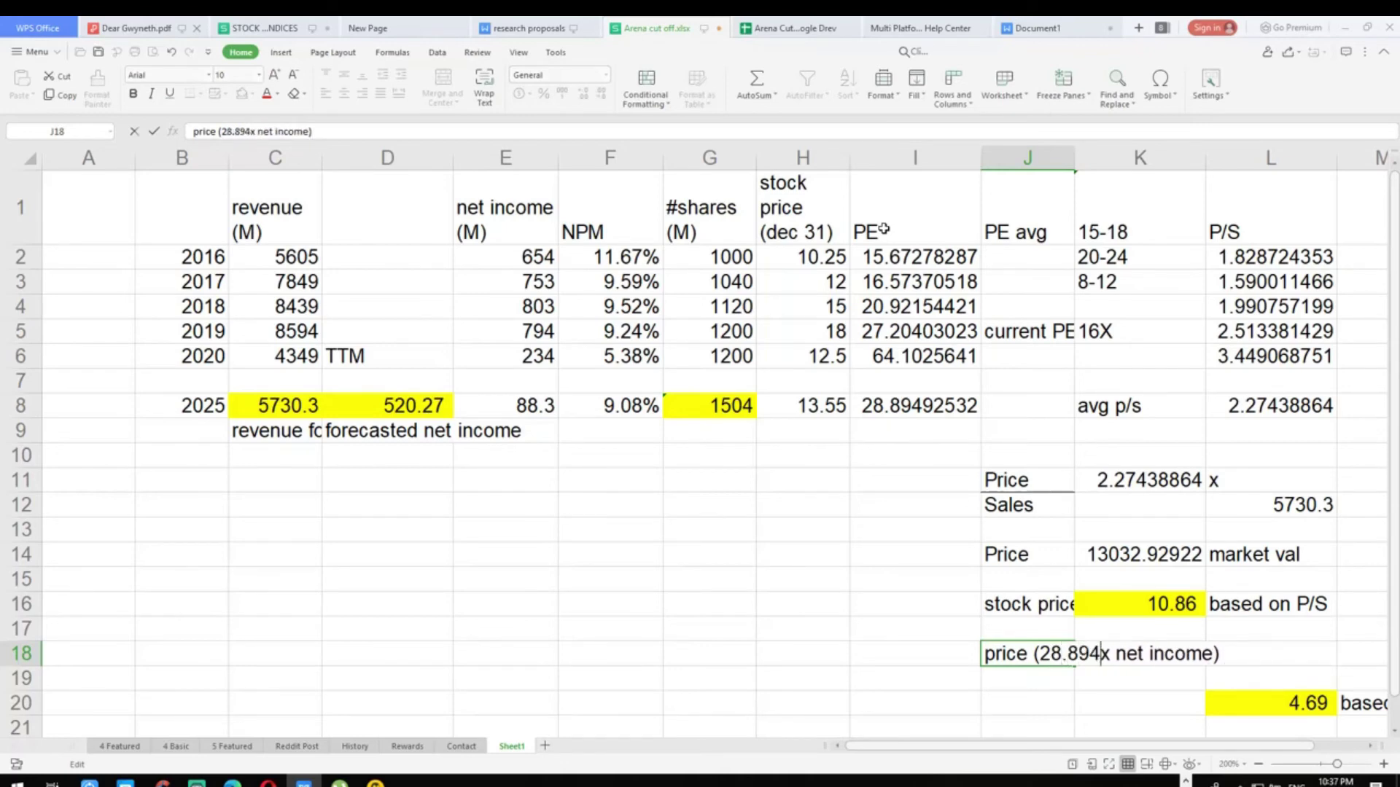
key(Return)
Step: Change L18's formula to =D8*I8, giving 15033.23806 and an EPS-based price of 10.00
key(Right)
key(Right)
key(Right)
key(Up)
key(Left)
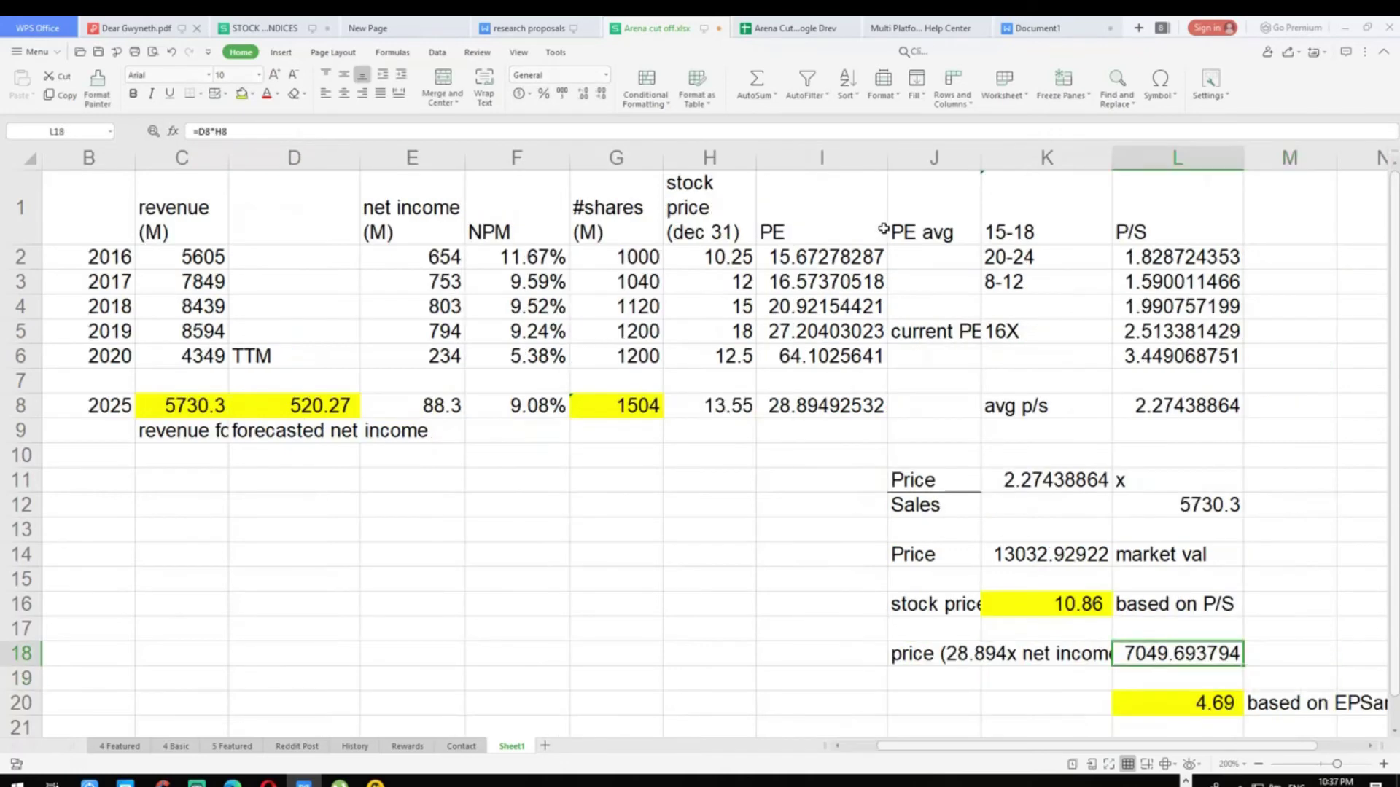
key(F2)
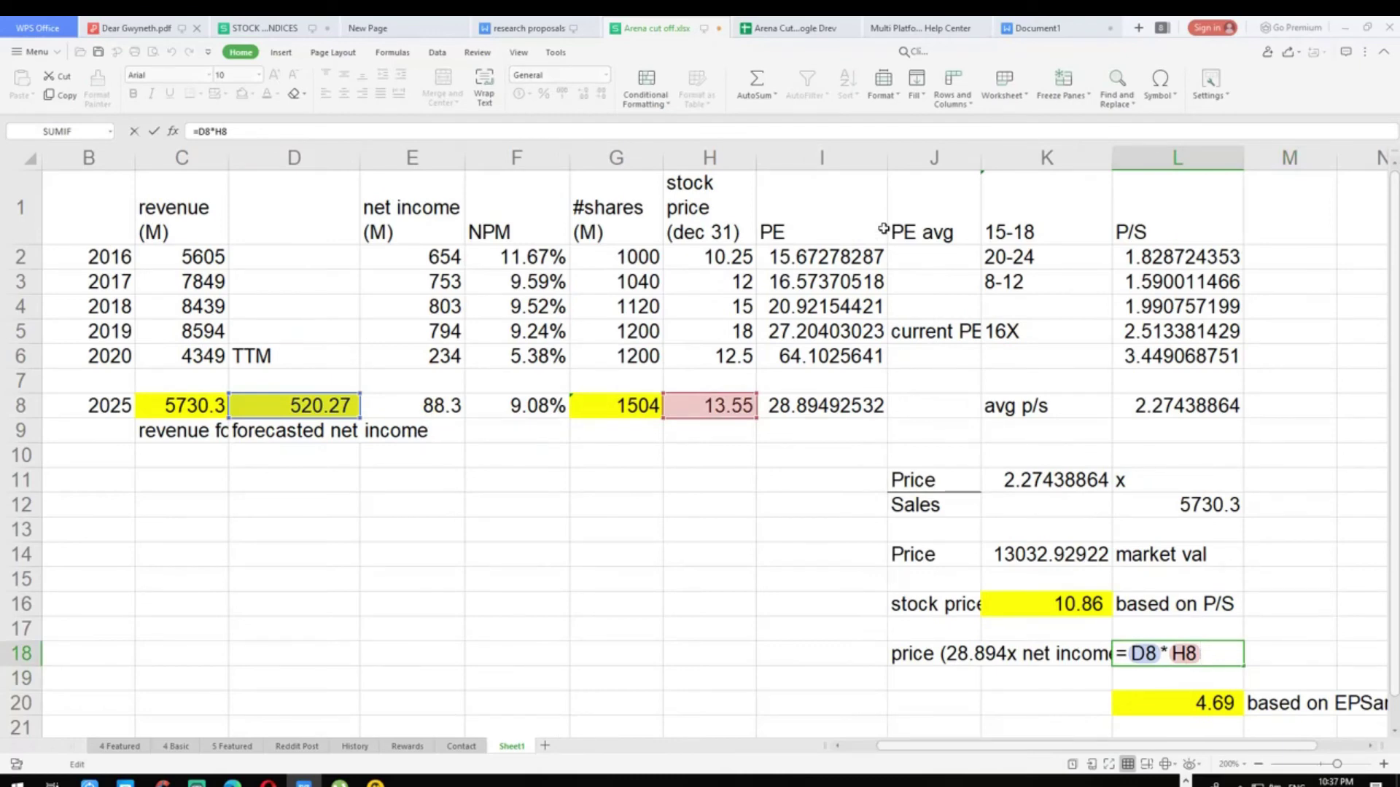
key(Return)
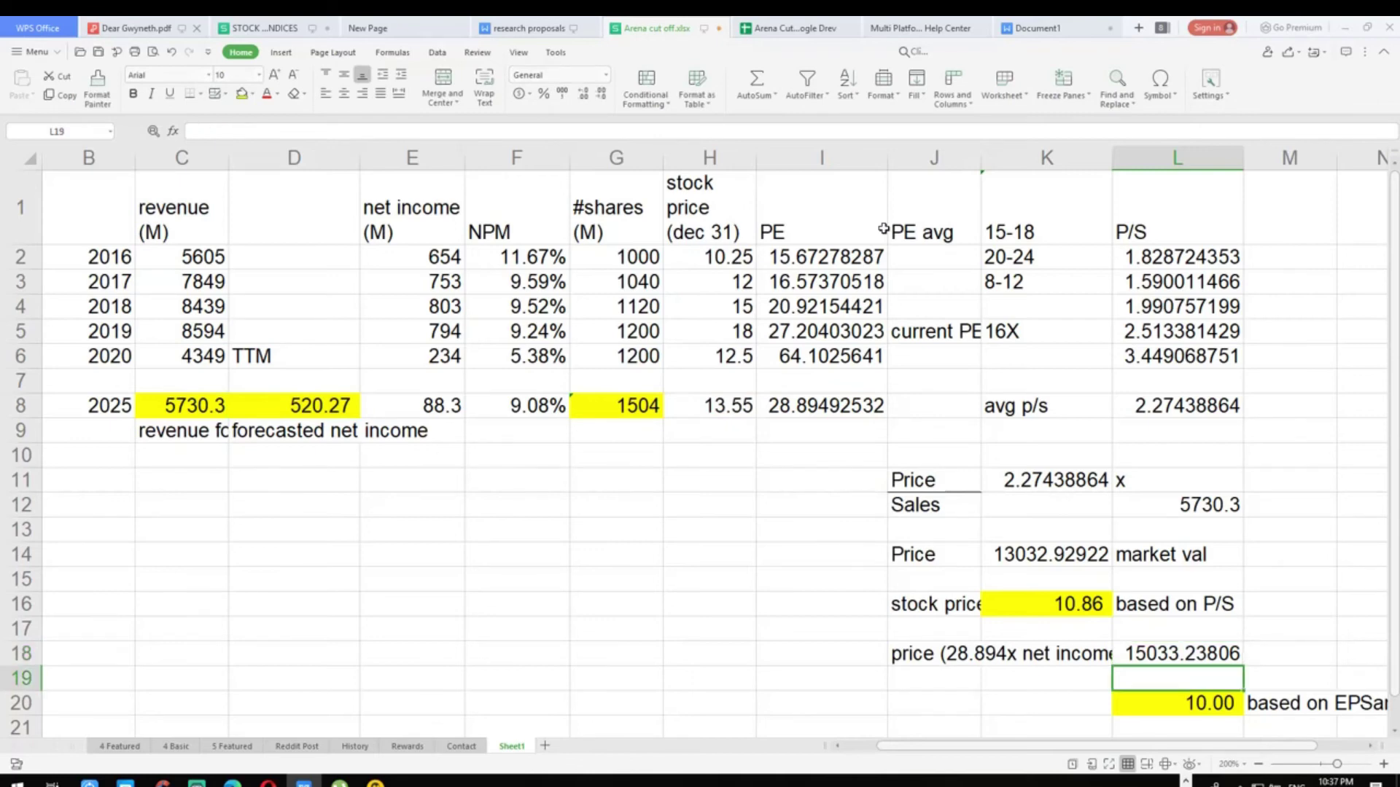
key(Up)
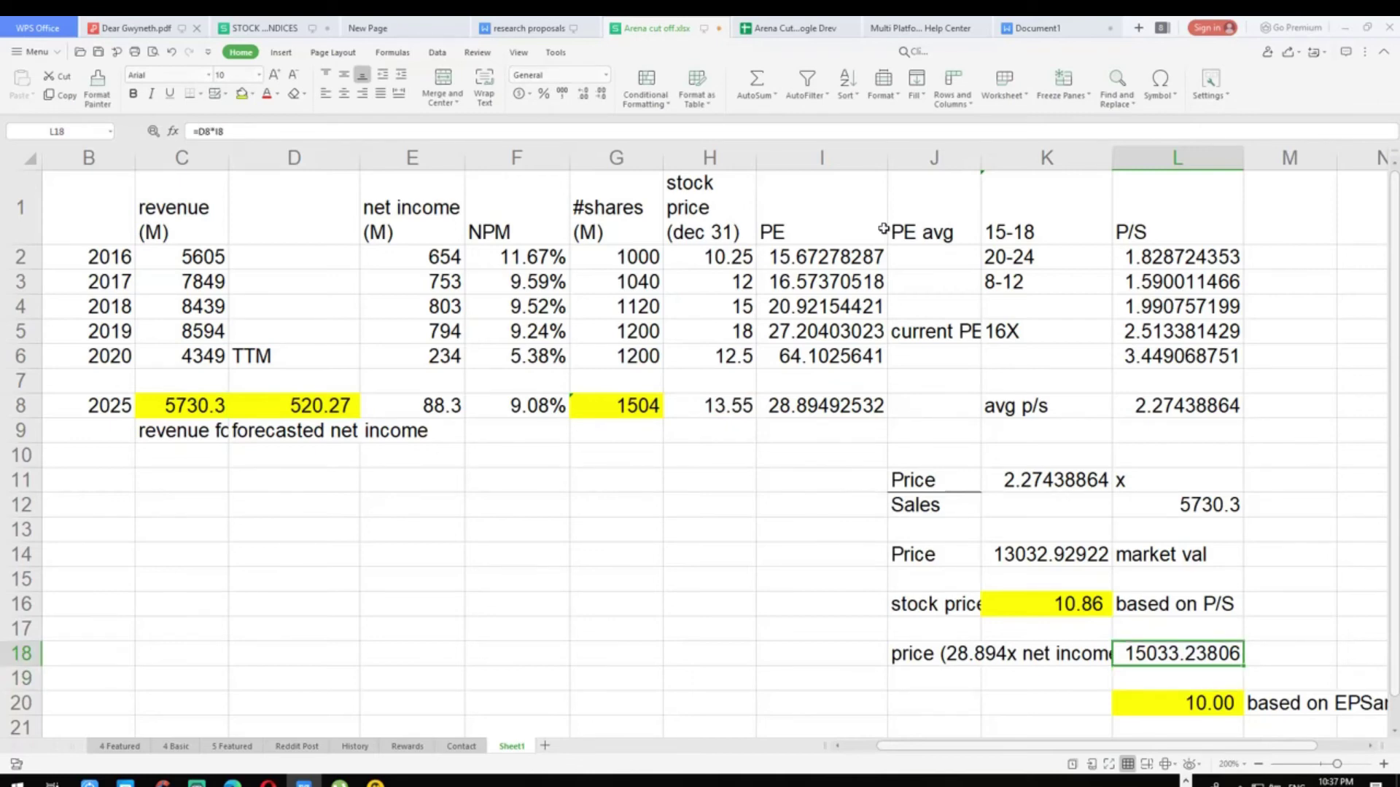
key(Down)
key(Down)
key(Right)
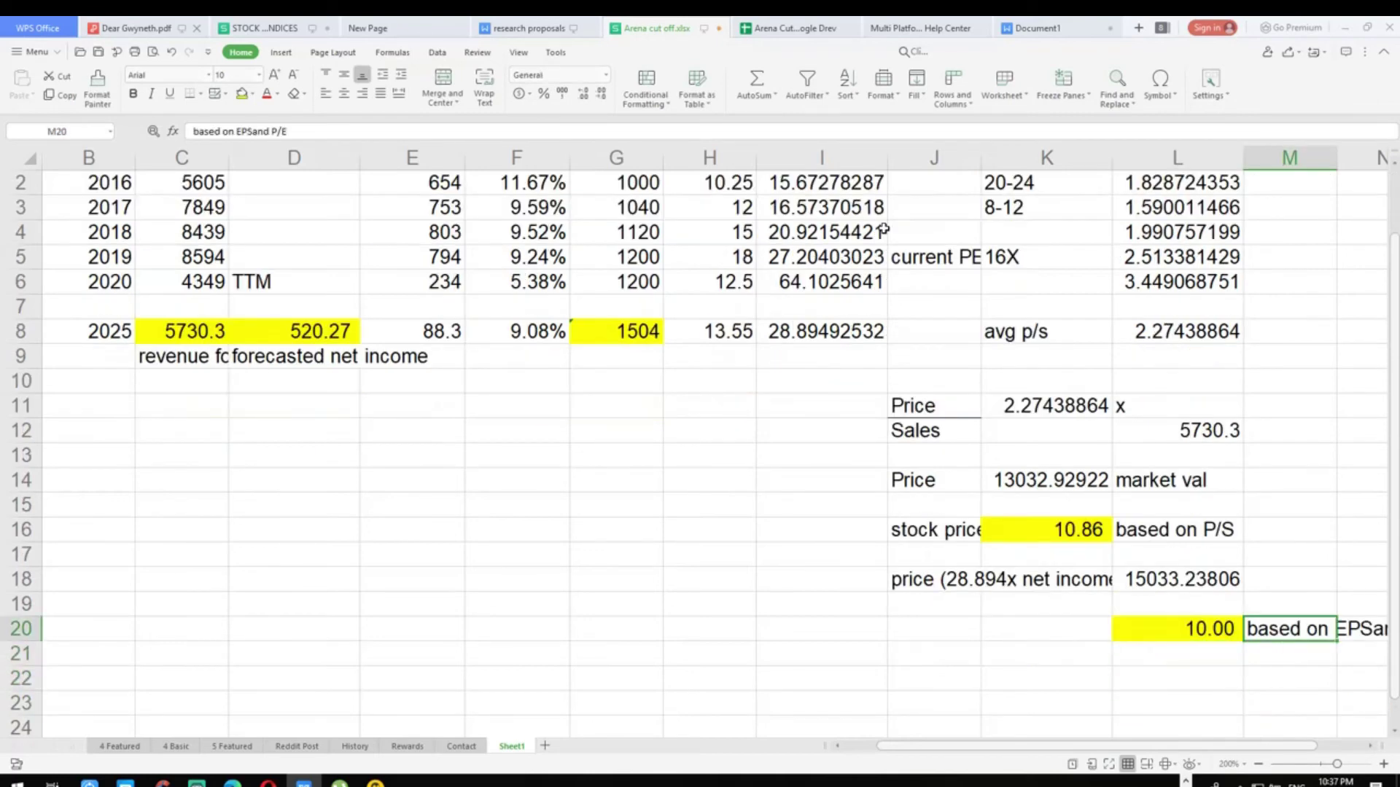
key(Left)
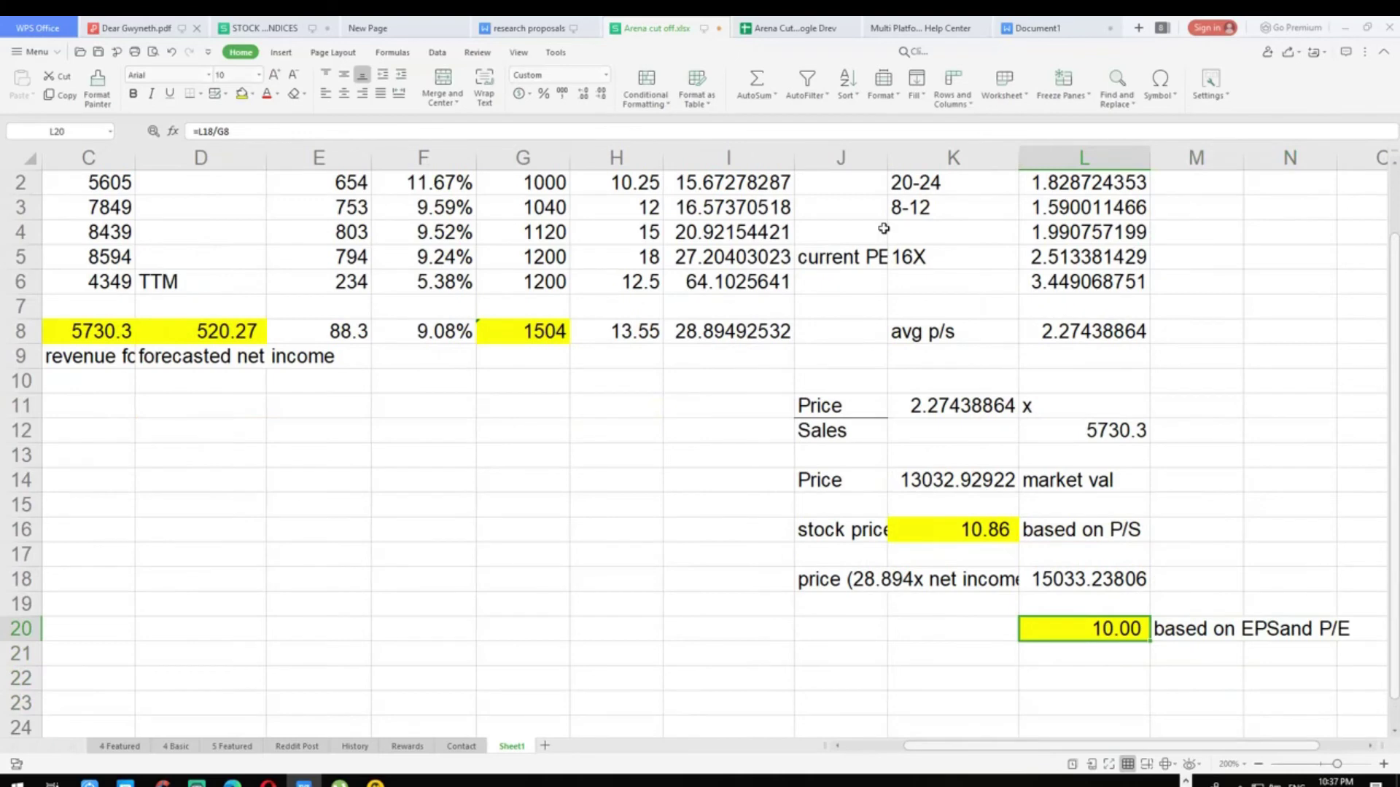
key(Up)
key(Up)
key(Up)
key(Up)
key(Left)
key(Left)
key(Left)
key(Left)
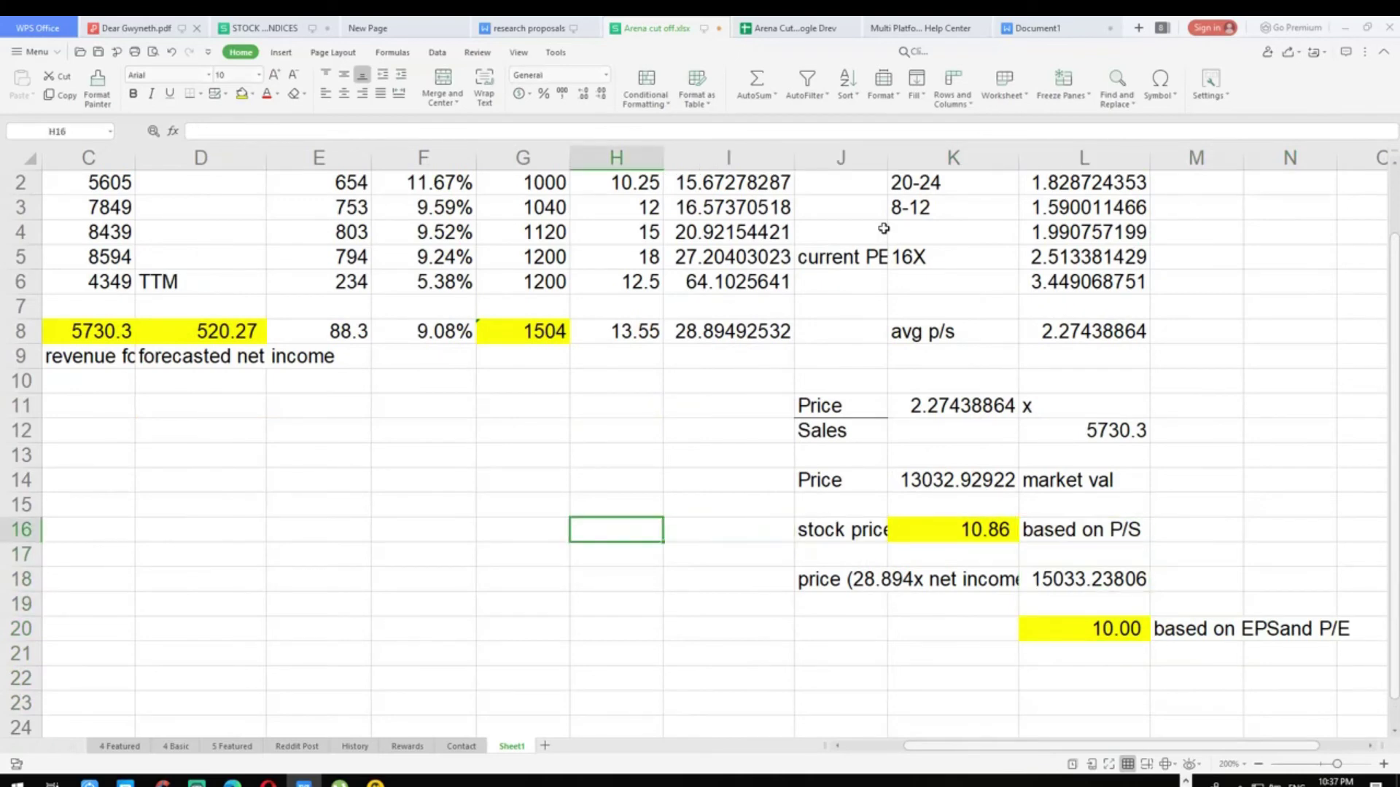
Step: Clear the 13.55 stock price average from H8
key(Up)
key(Up)
key(Up)
key(Up)
key(Up)
key(Up)
key(Up)
key(Up)
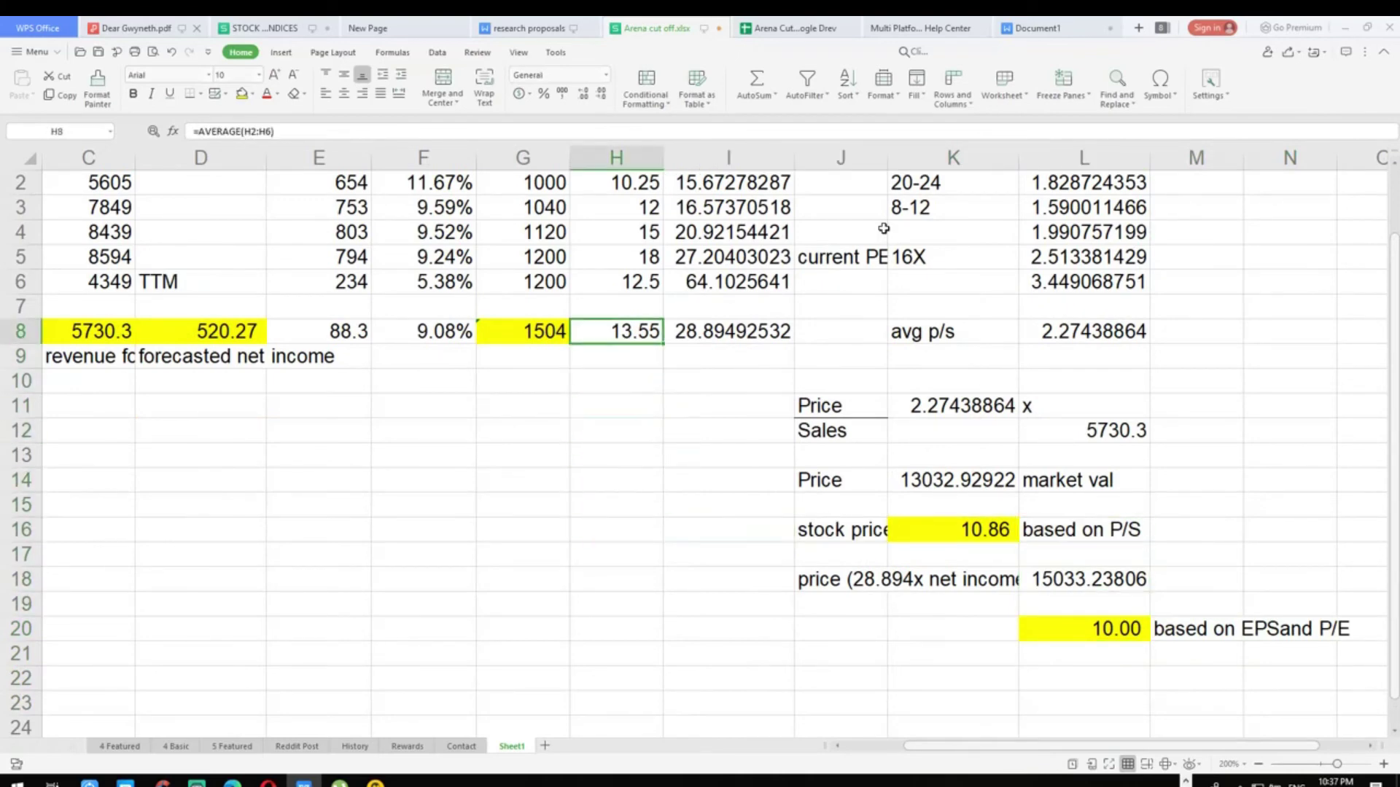
key(Delete)
key(Up)
key(Up)
key(Up)
key(Up)
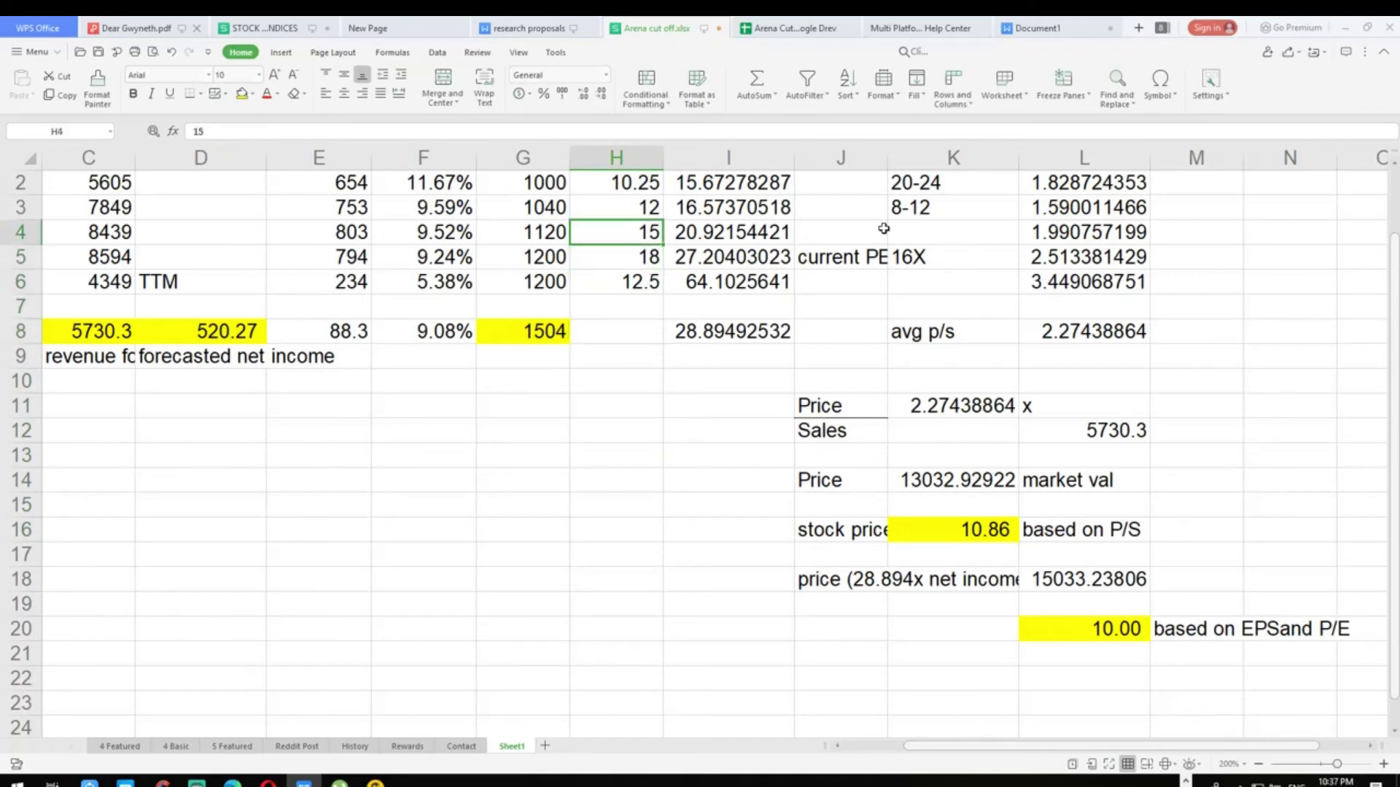
key(Down)
key(Down)
key(Down)
key(Down)
key(Down)
key(Down)
key(Down)
key(Down)
key(Down)
key(Down)
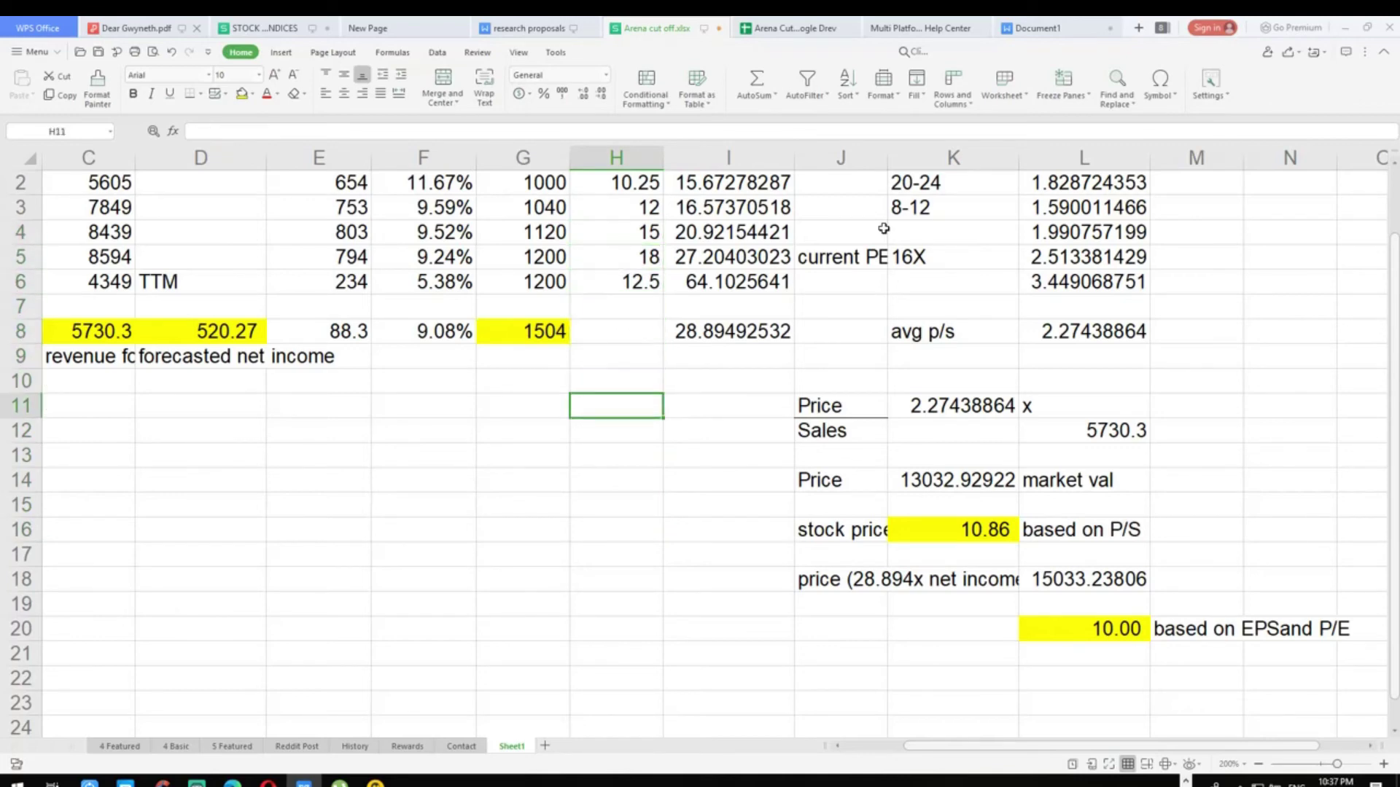
Step: Check that K16's P/S price formula is =K14/1200
key(Right)
key(Right)
key(Right)
key(Down)
key(Down)
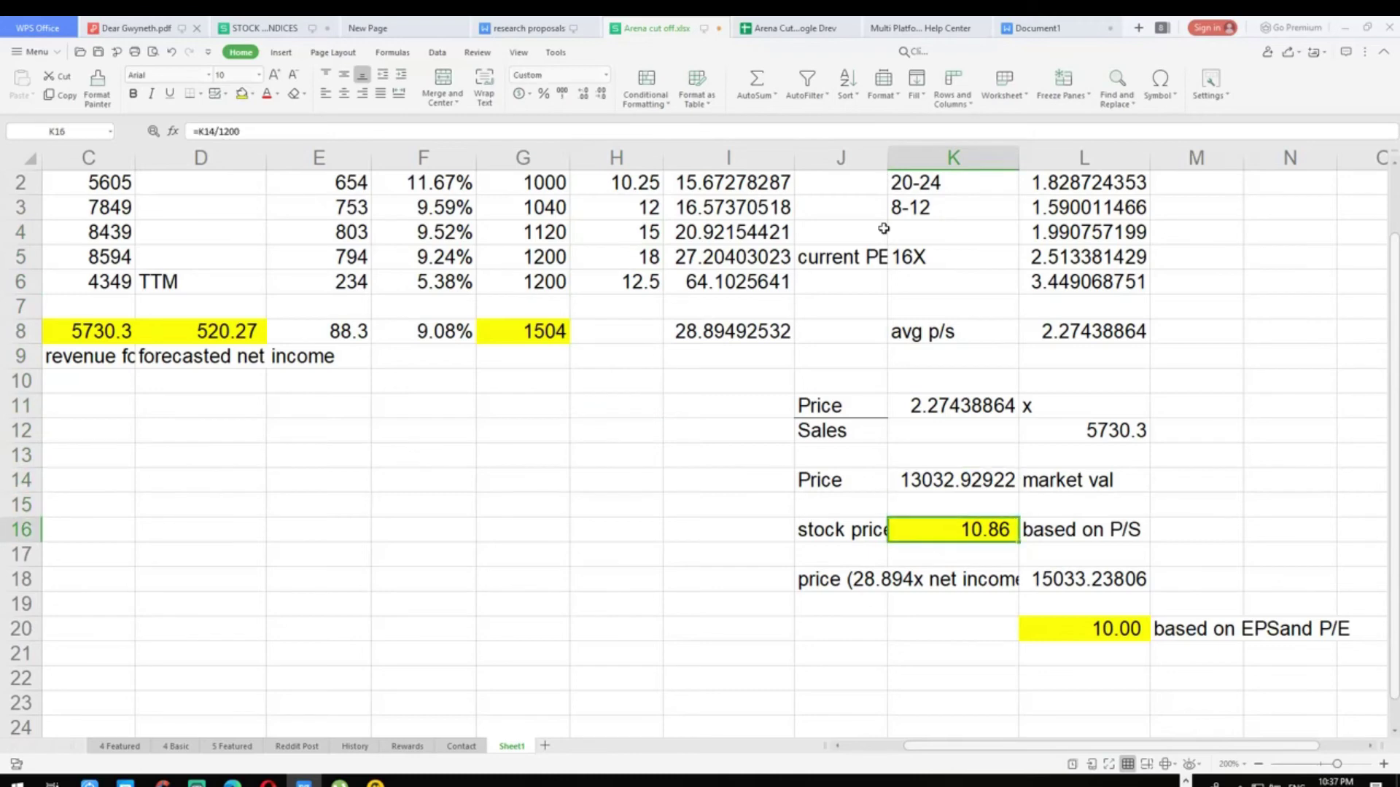
key(F2)
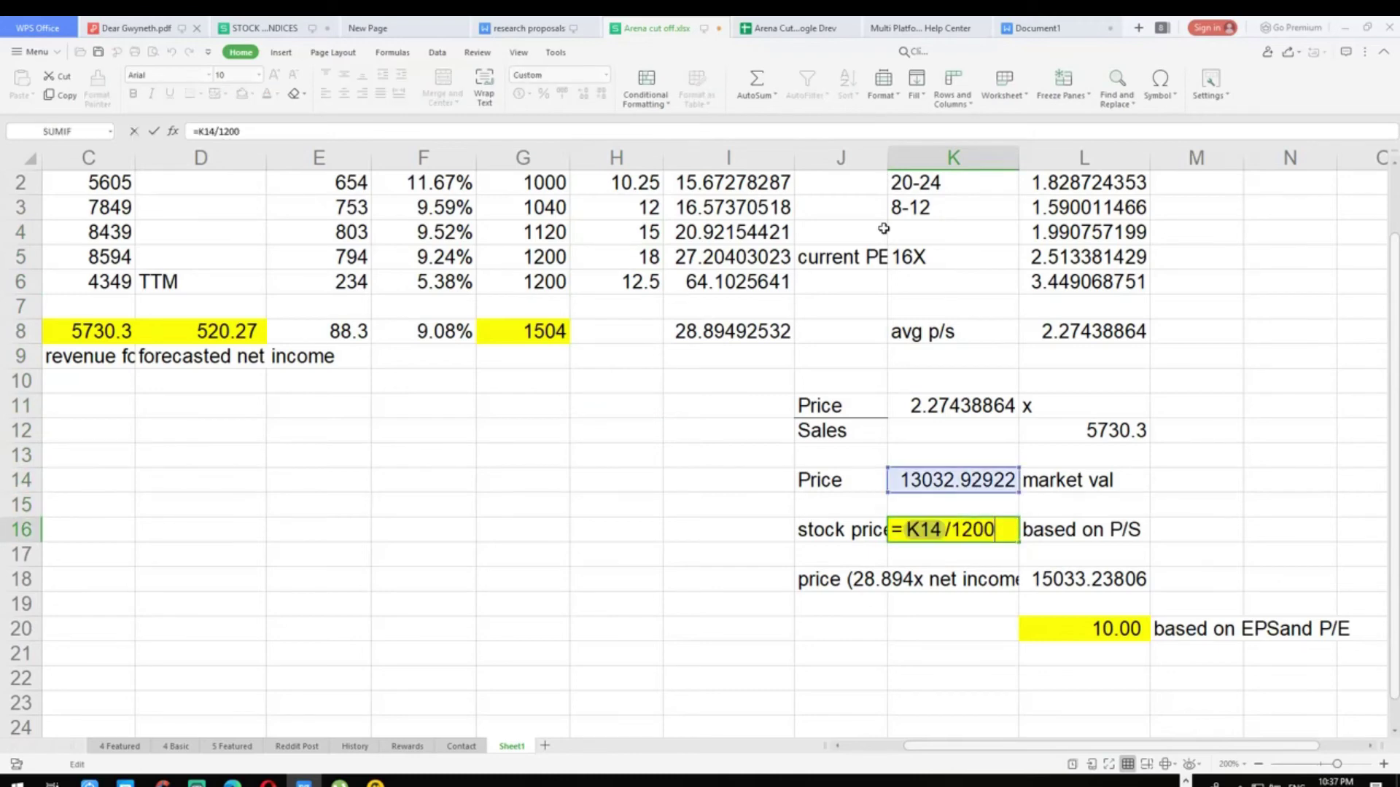
key(Return)
key(Up)
key(F2)
Step: Change L20's formula to =L18/1200, making the EPS-based price 12.53
click(1107, 630)
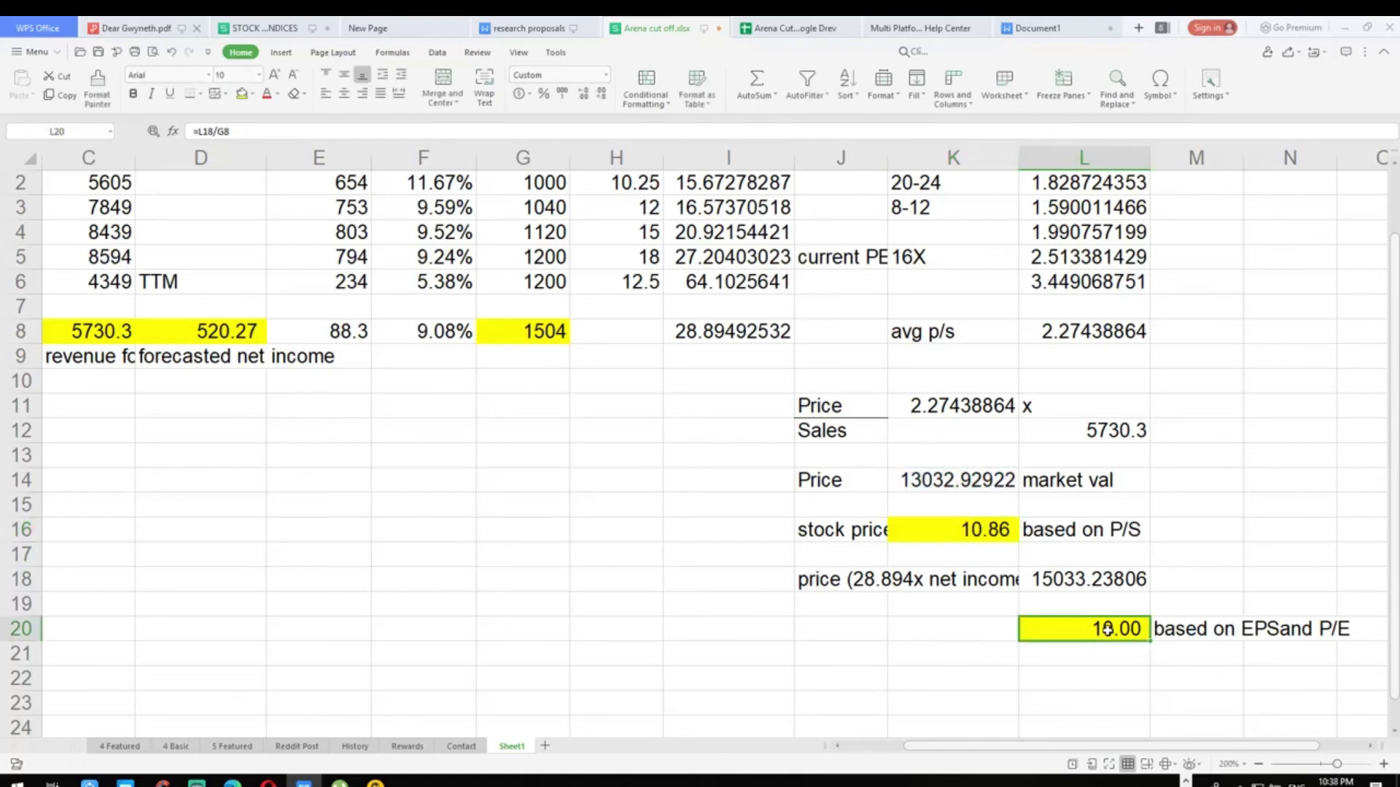
double_click(1098, 628)
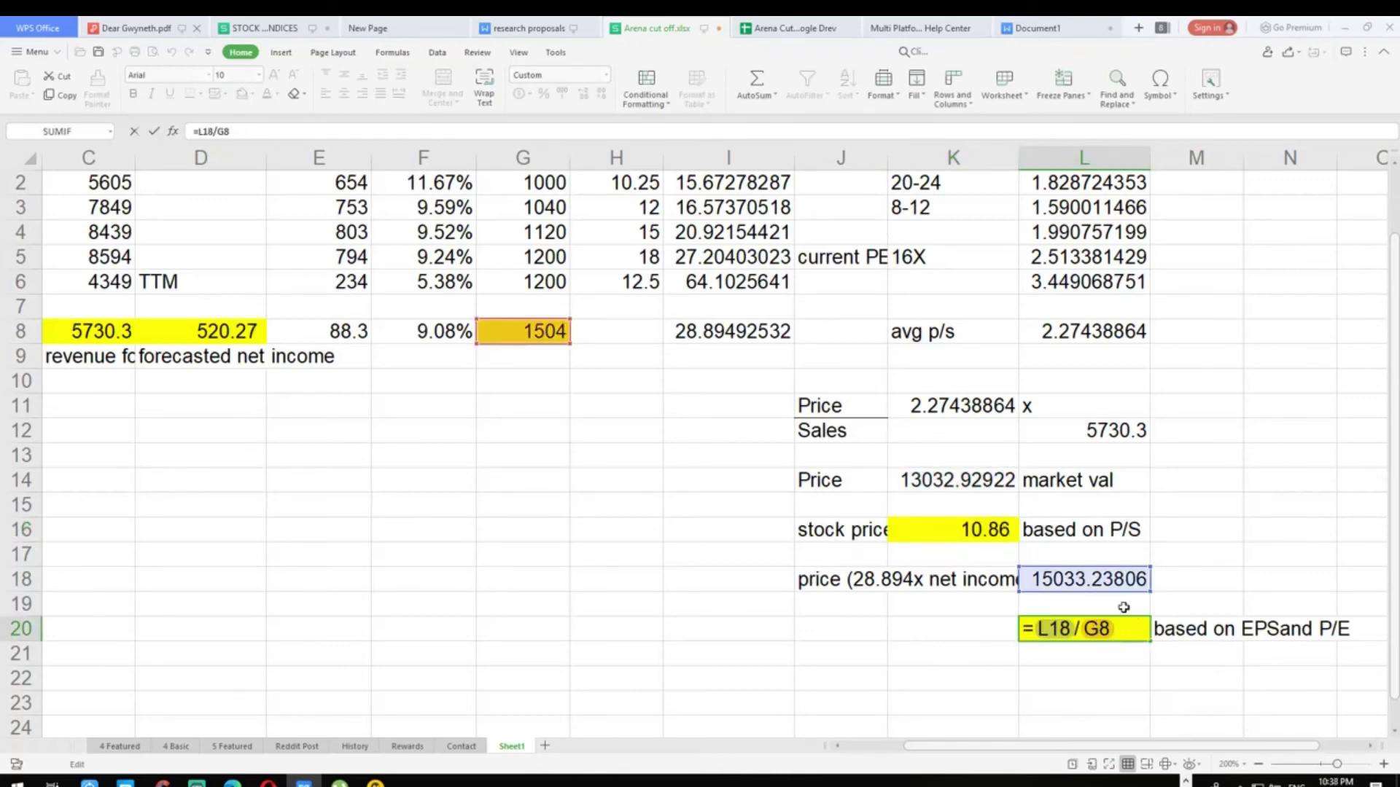
key(BackSpace)
key(BackSpace)
text(12)
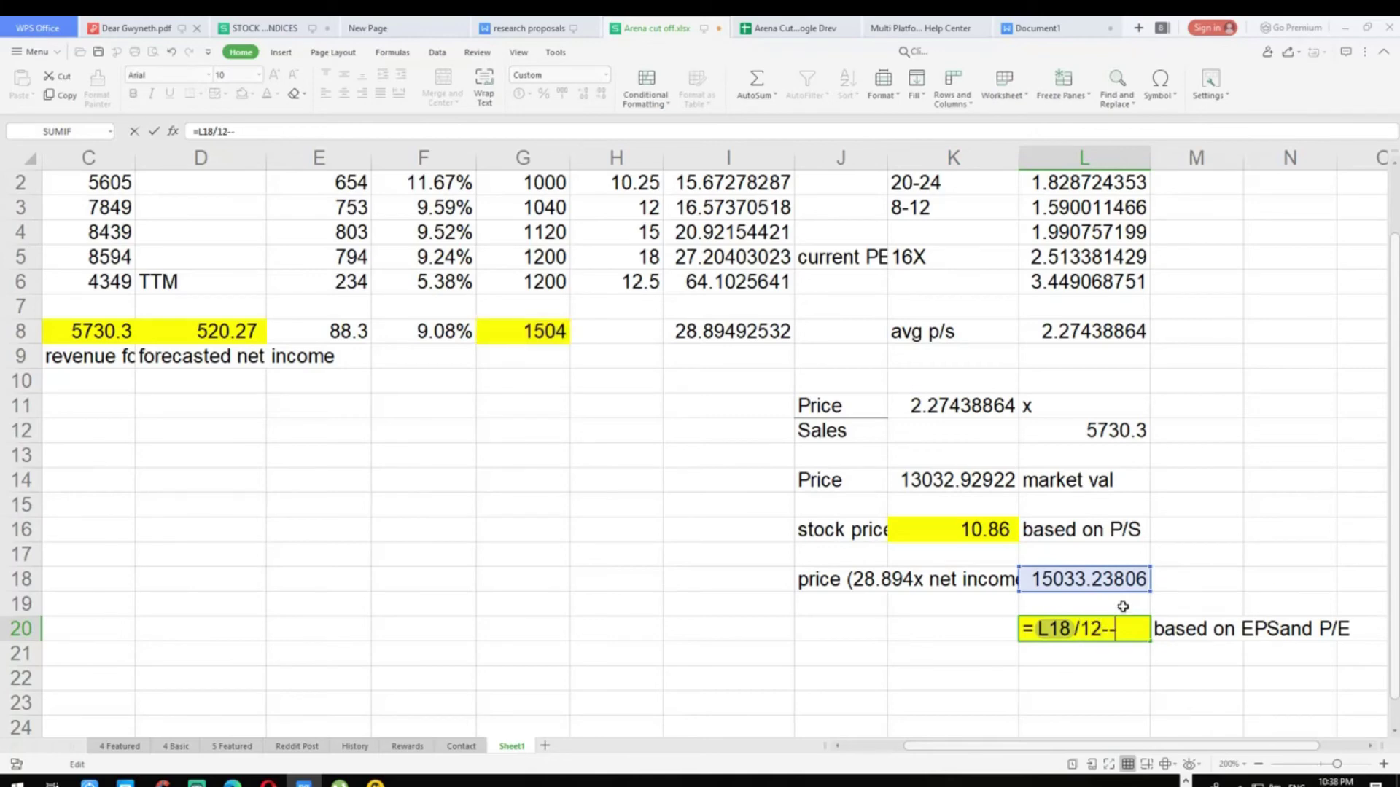
key(Return)
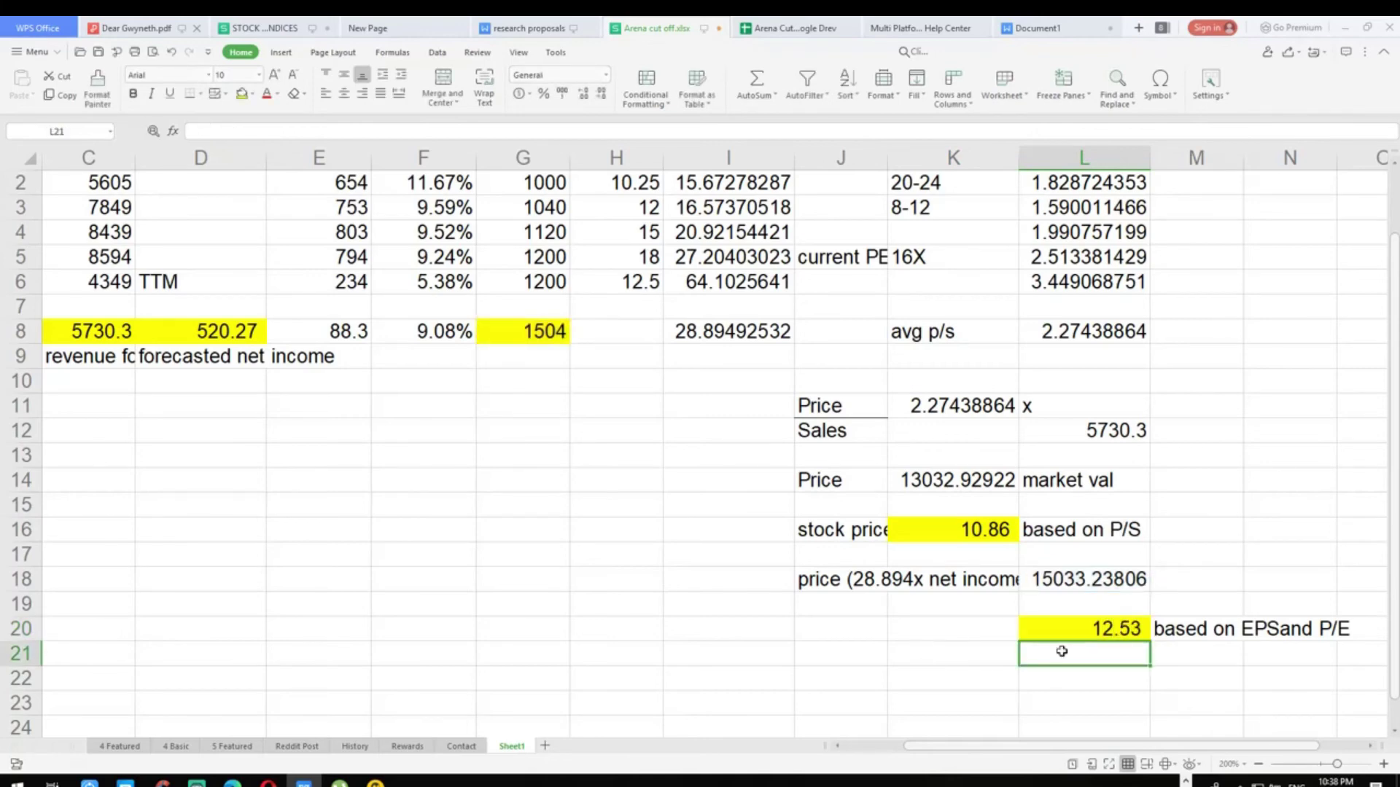
click(1074, 626)
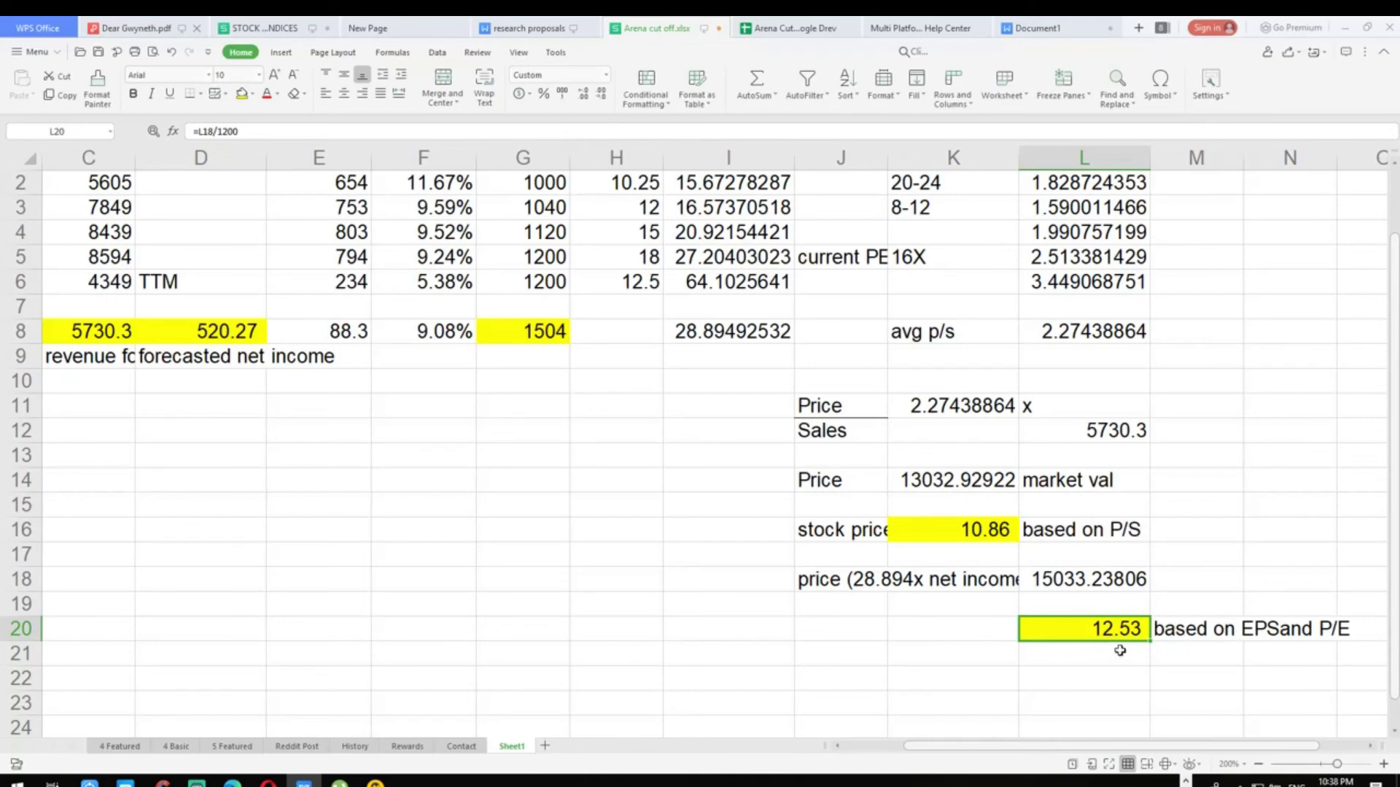
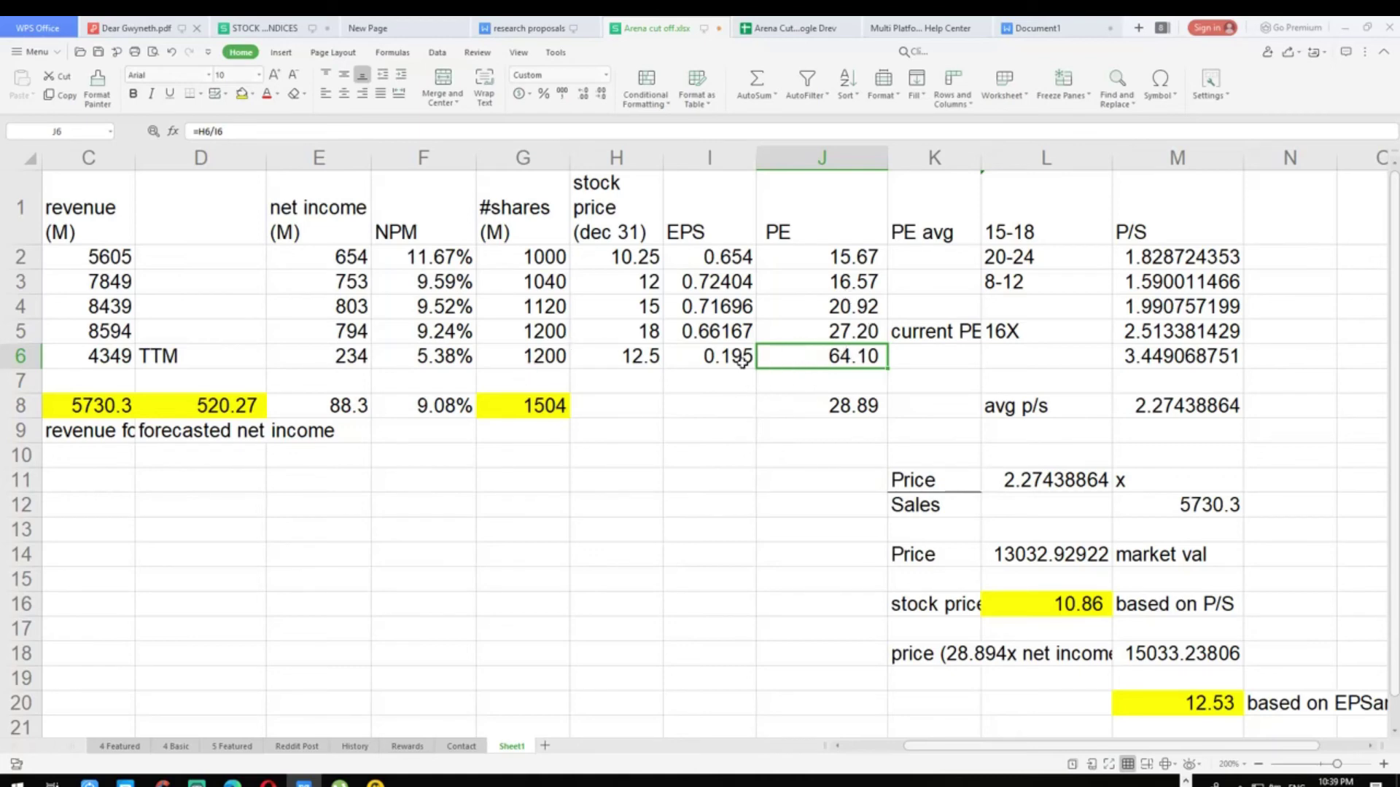
Step: Enter -234 as the 2020 net income, replacing the old figure
click(336, 355)
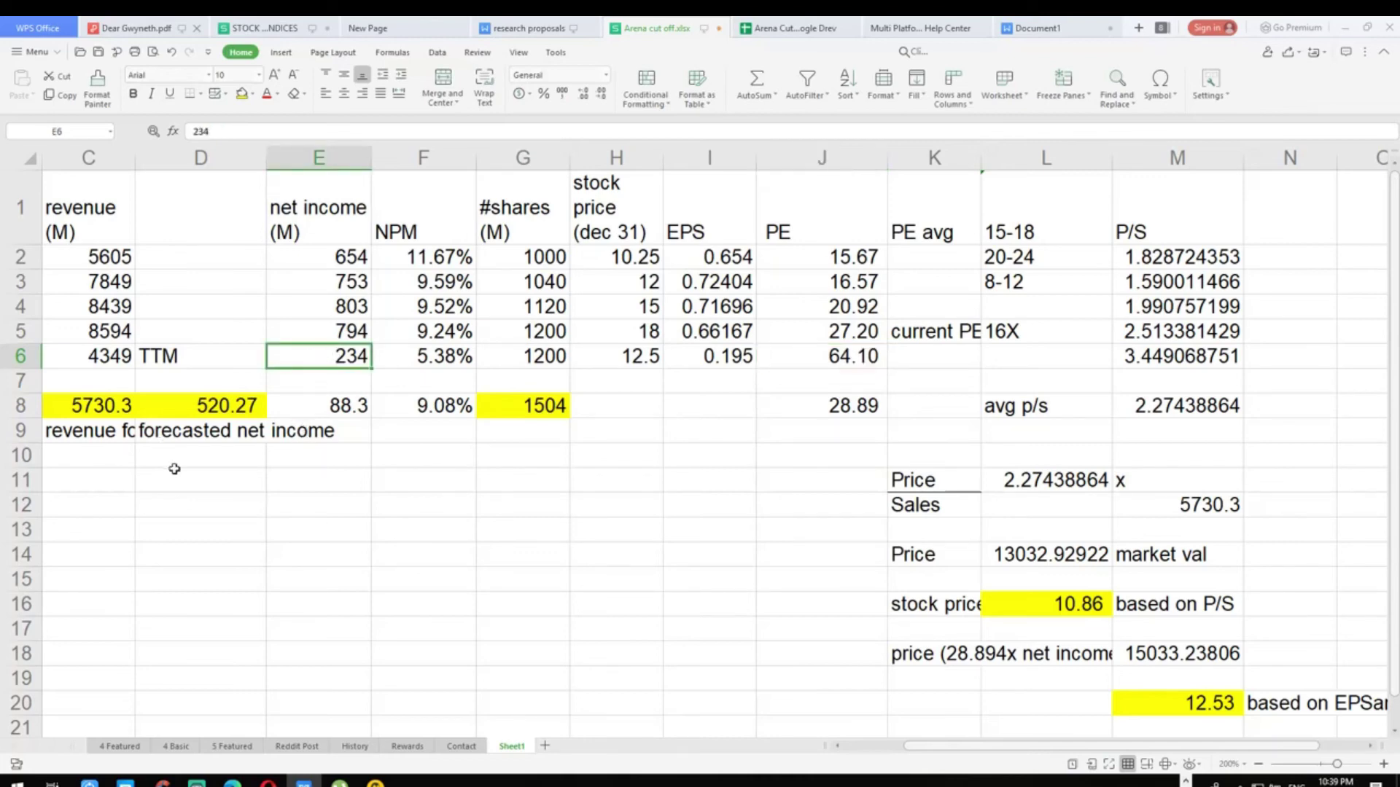
drag(946, 746, 891, 756)
click(592, 478)
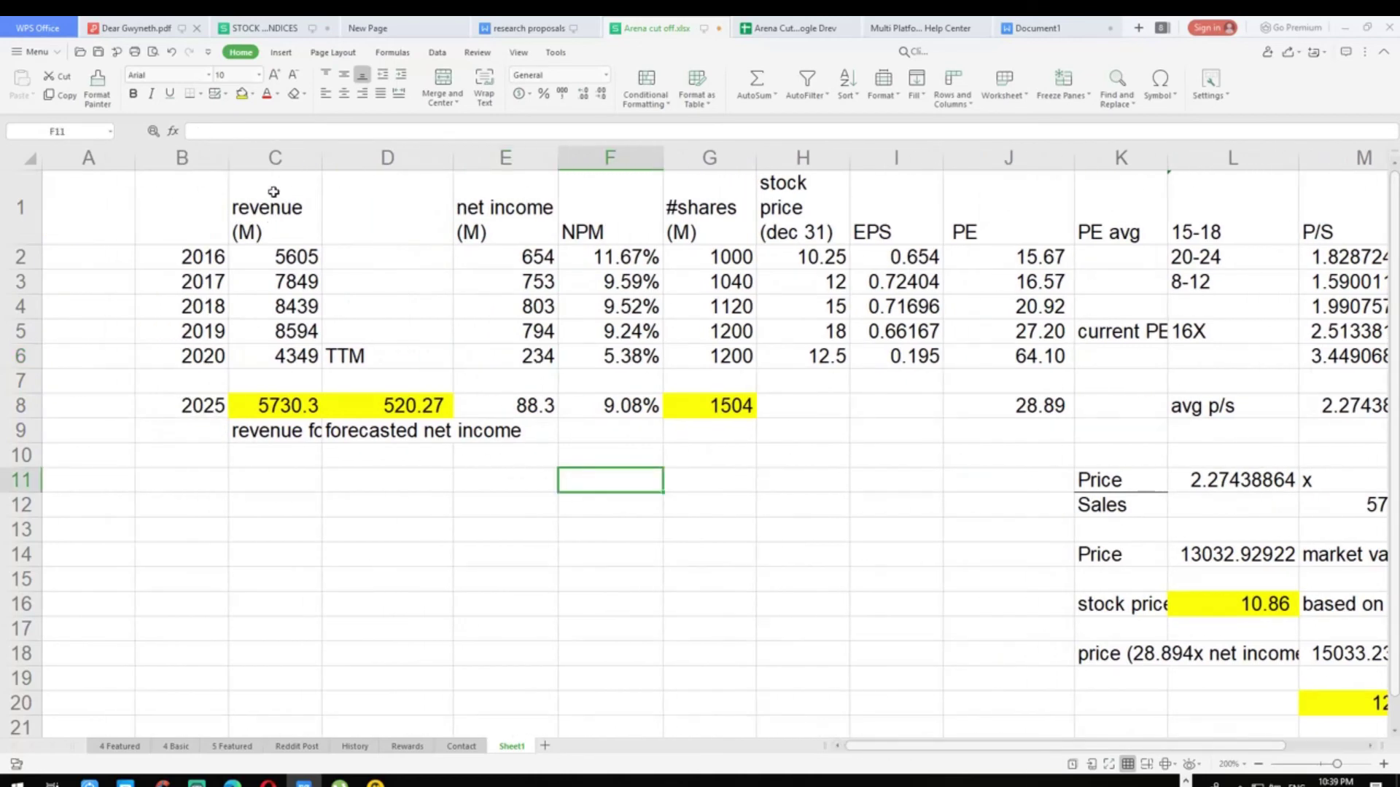
drag(273, 192, 280, 355)
drag(503, 213, 509, 405)
click(509, 355)
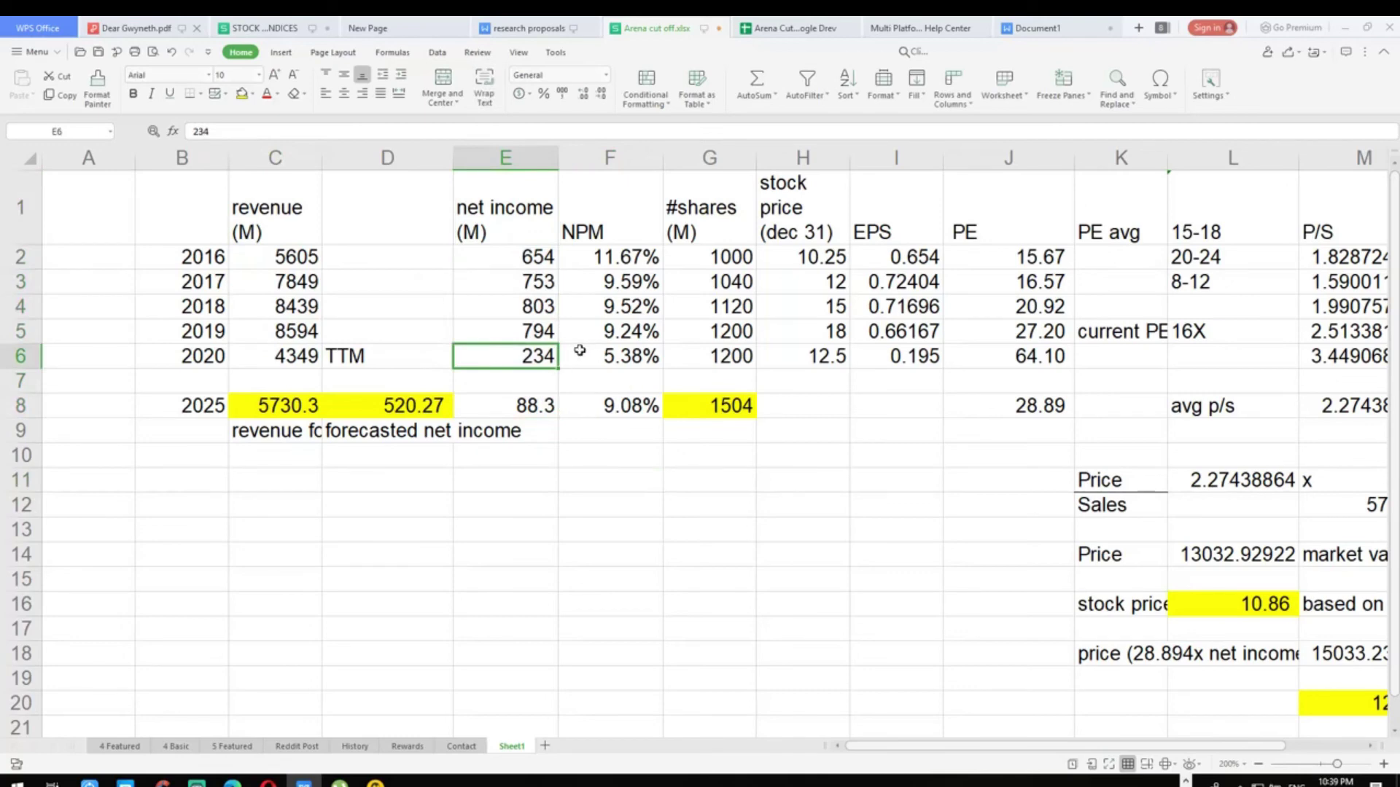
text(-234)
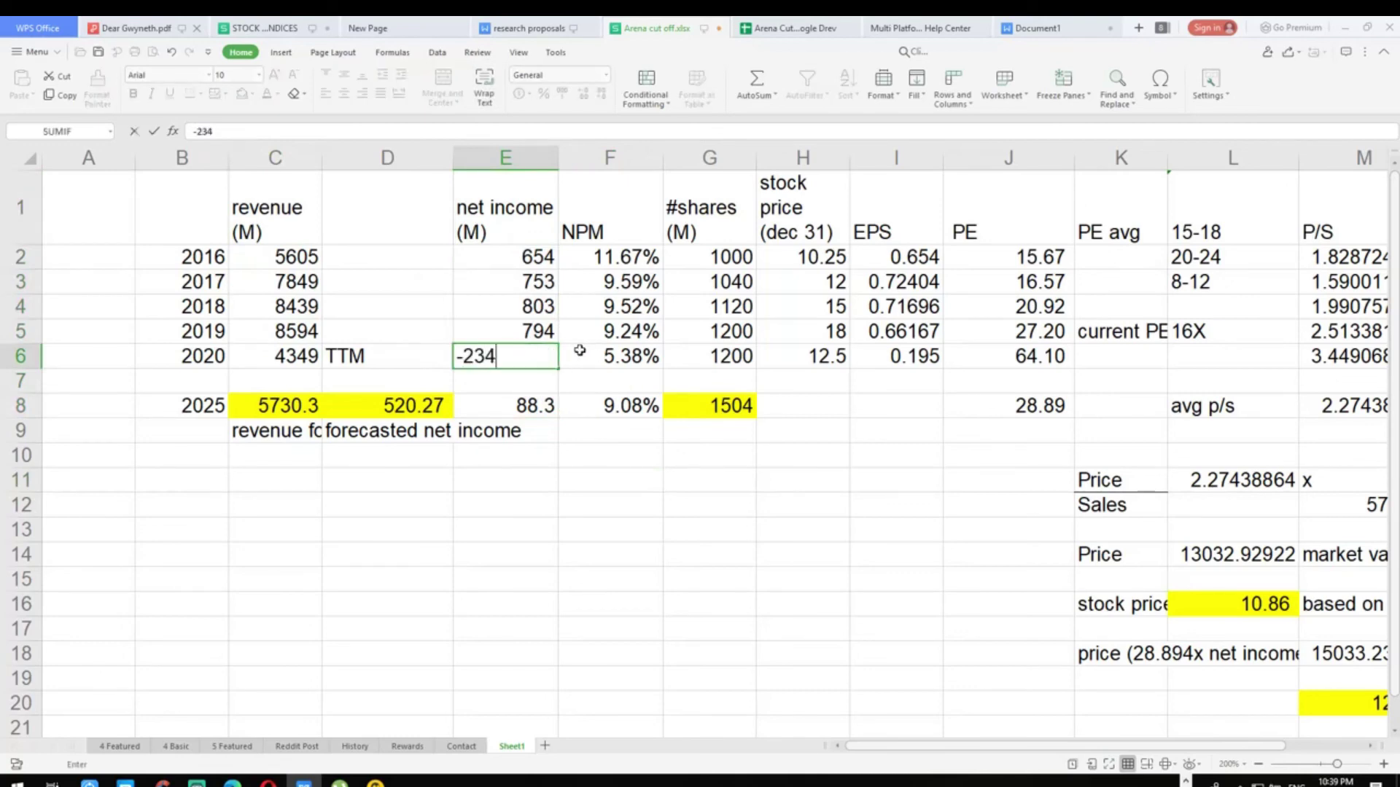
key(Return)
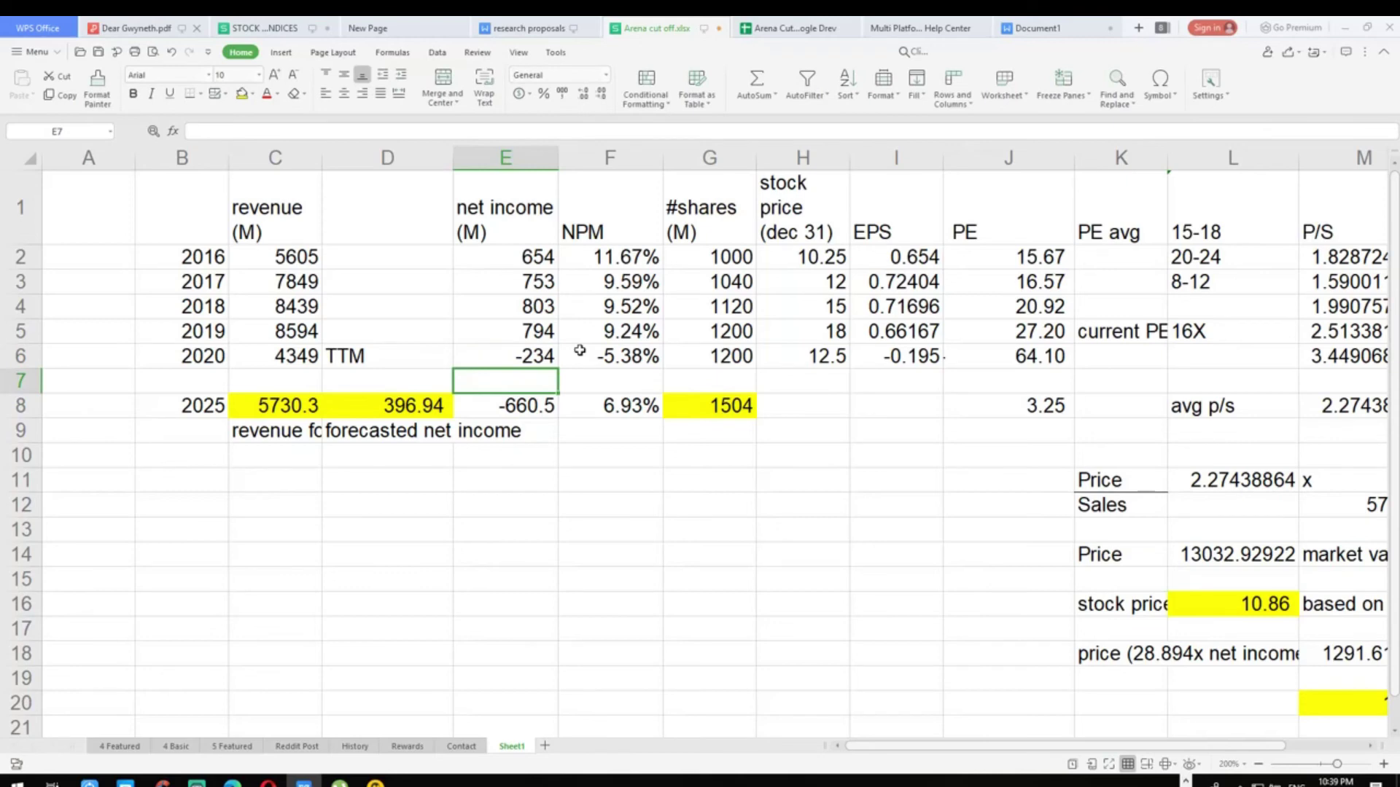
Step: Check that the FORECAST formula for 2025 net income now gives -660.5
key(Down)
key(F2)
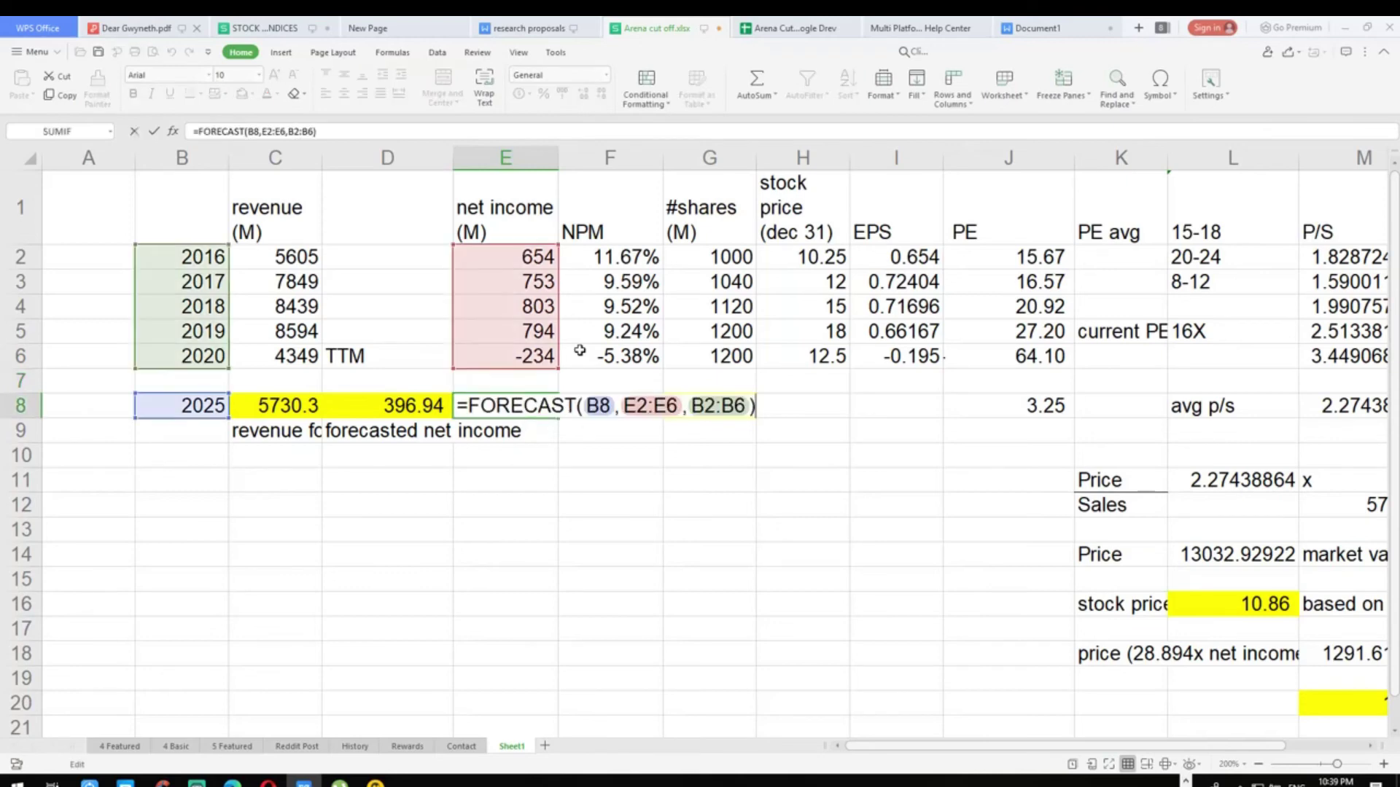
key(Return)
key(Up)
key(Return)
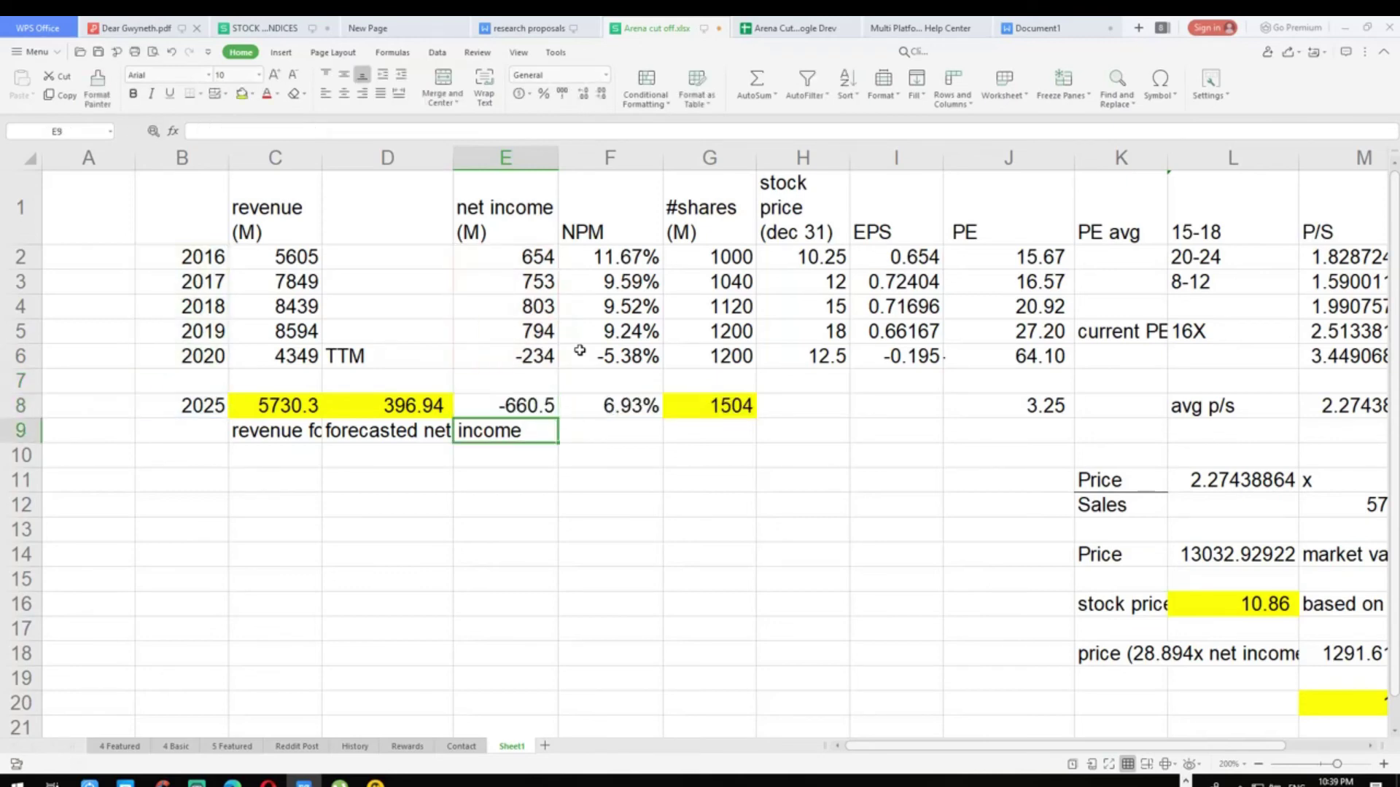
key(Up)
key(Return)
key(Up)
Step: Review the 6.93% average net profit margin, 2025 share count and 2020 EPS of -0.195
key(Right)
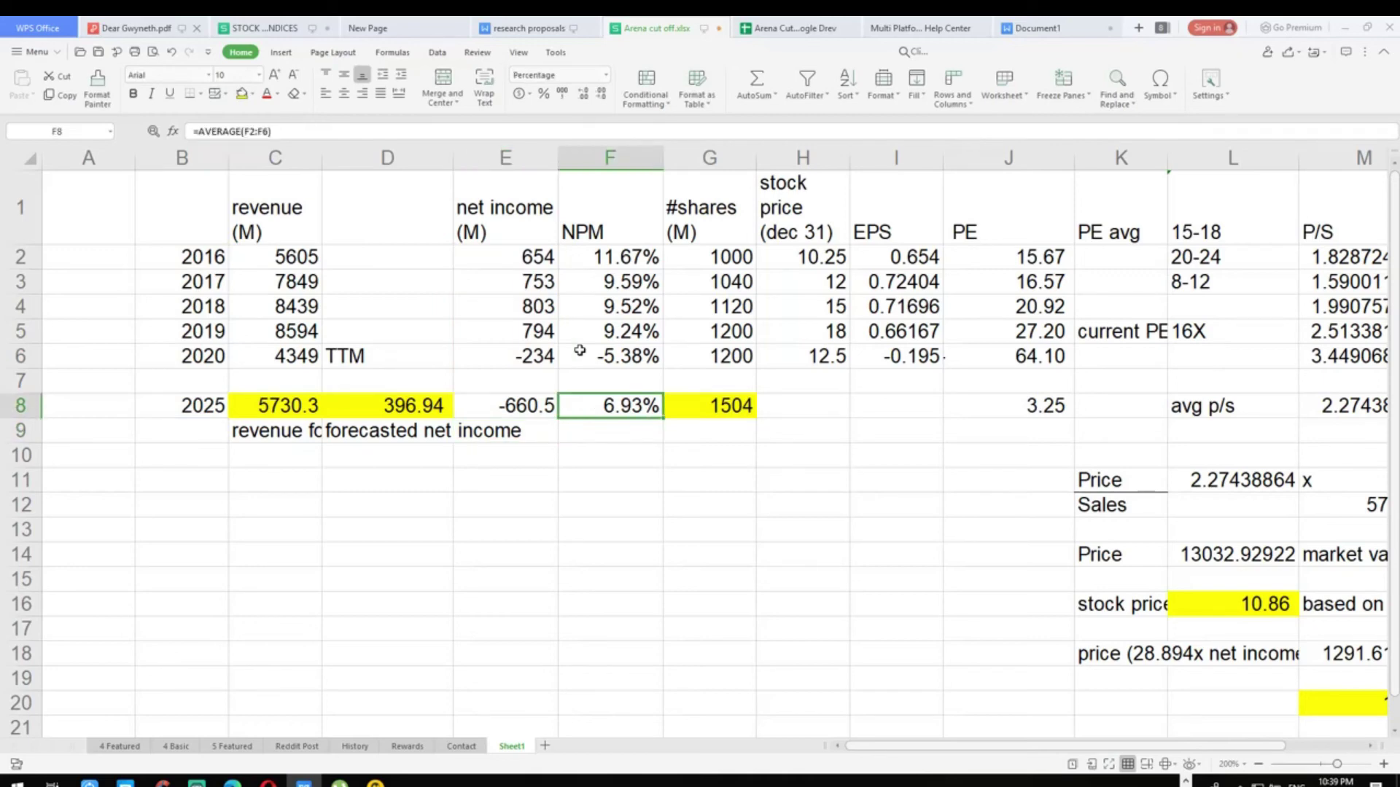
key(Right)
key(Left)
key(Right)
key(Right)
key(Up)
key(Up)
key(Right)
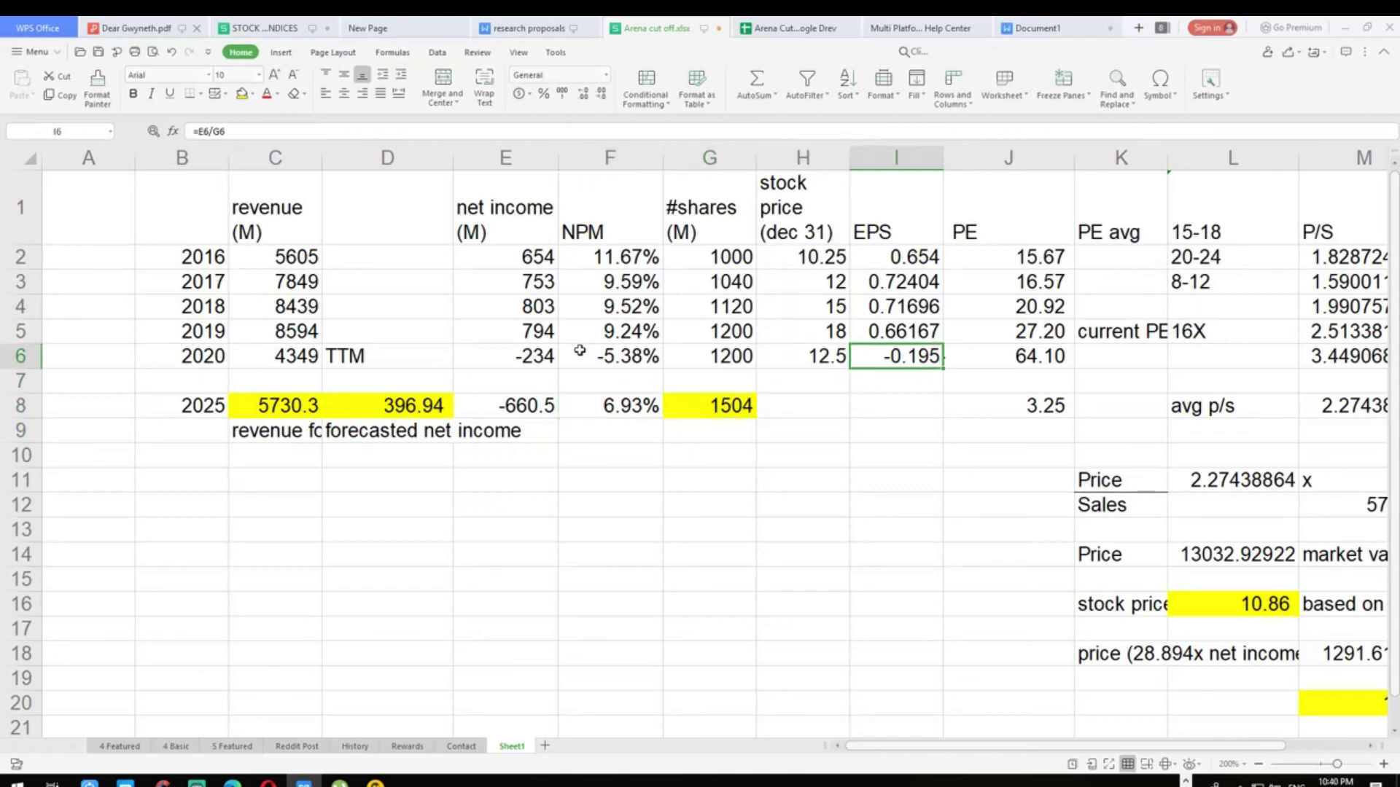
Step: Enter the 2020 P/E formula =H6/I6 and verify it
key(Right)
text(=H6/I6)
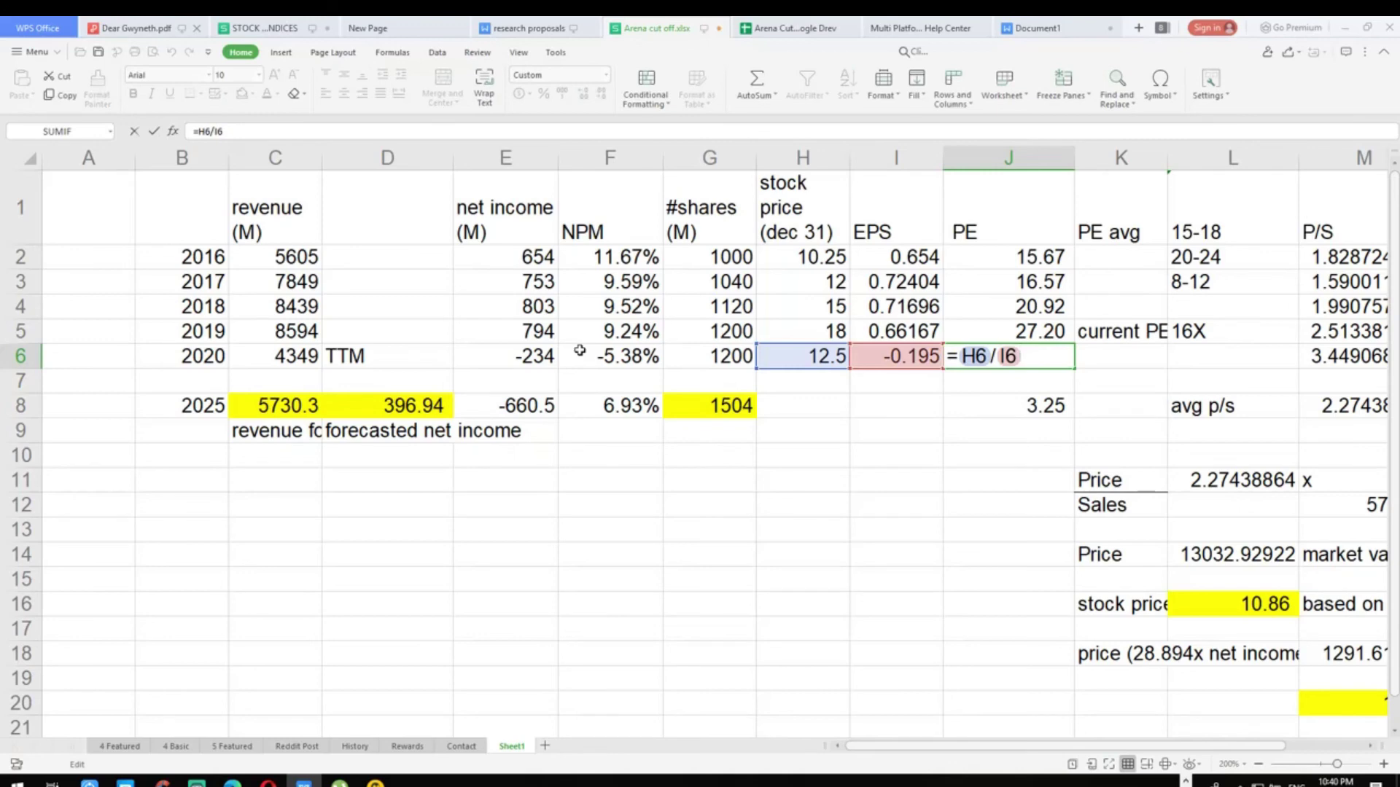
key(Return)
key(Up)
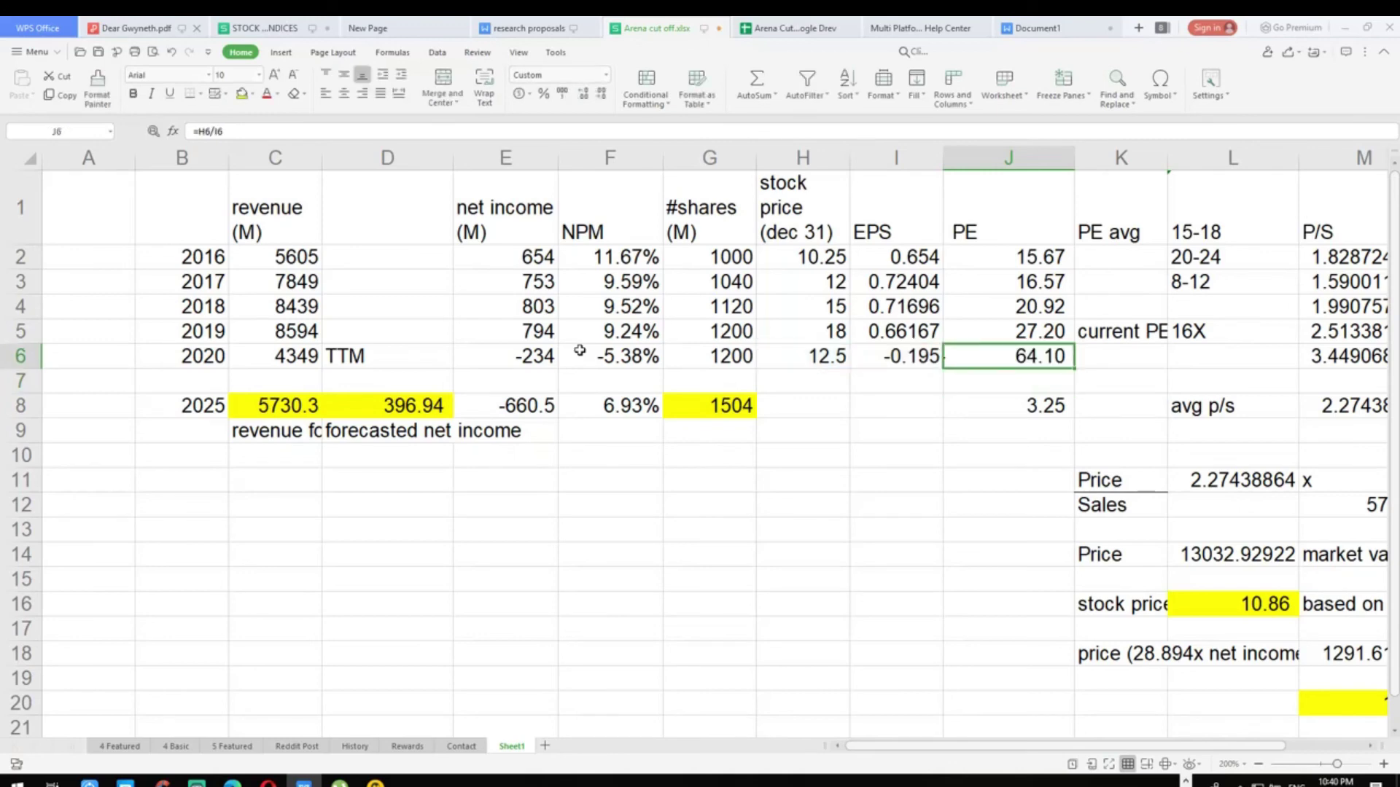
key(F2)
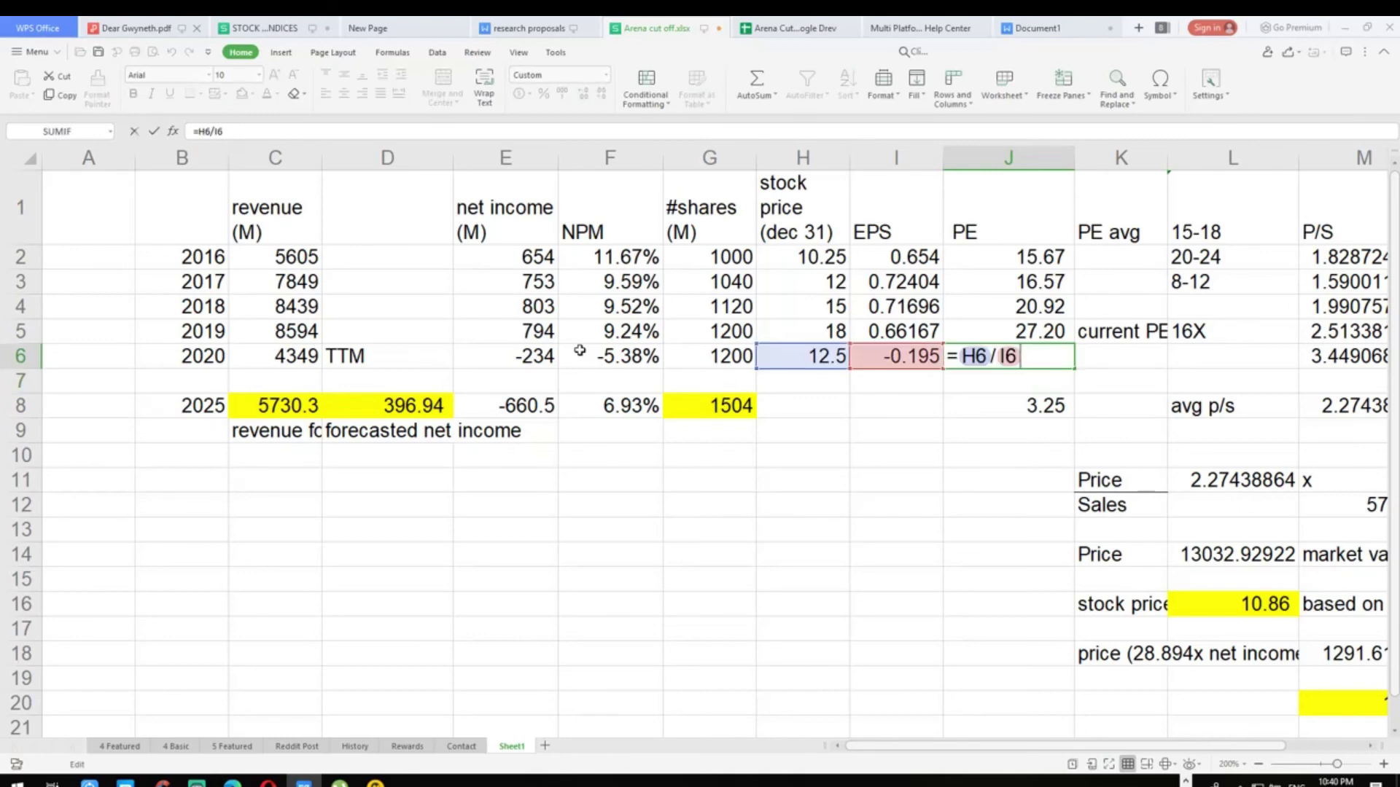
key(Return)
Step: Compare the average P/E with the 2020 P/E and check the average P/S along row 8
key(Down)
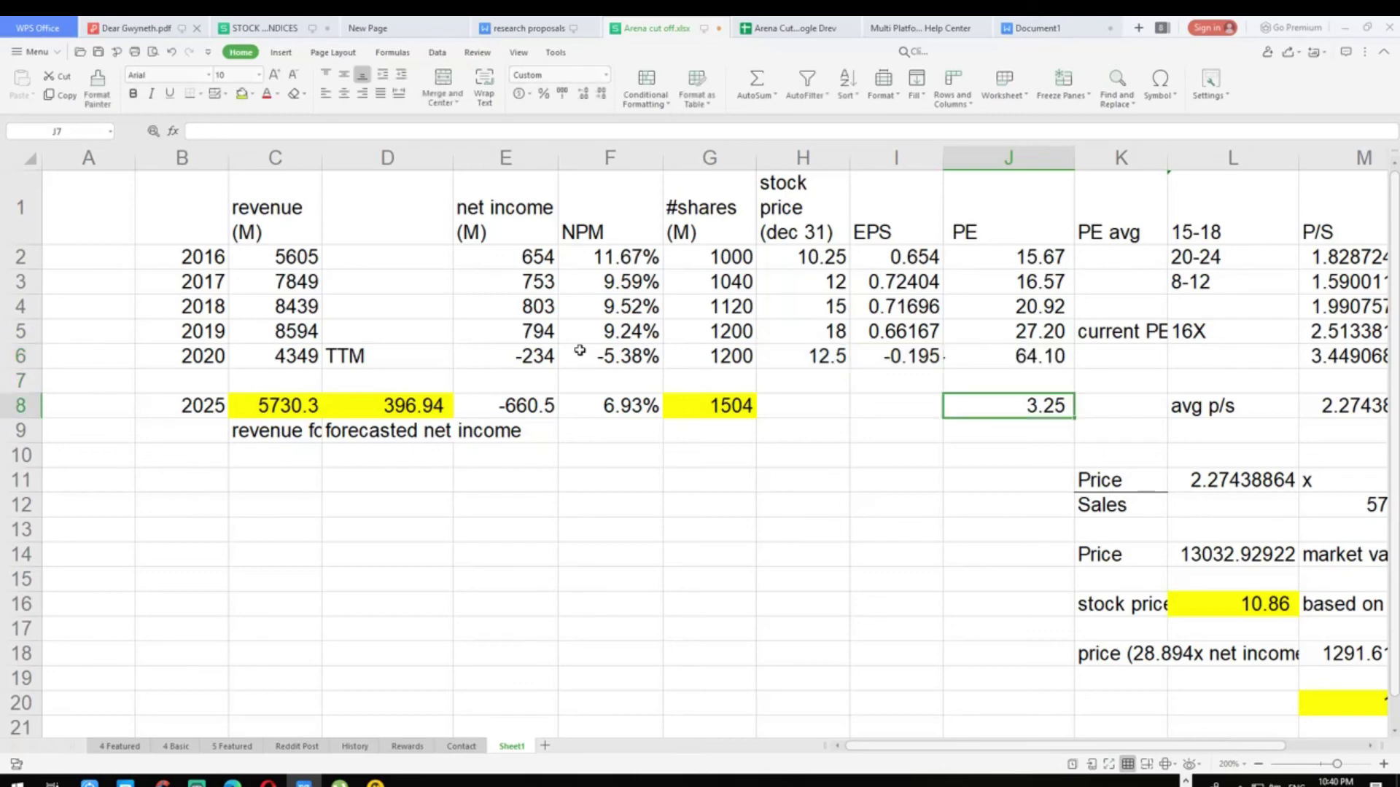
key(Up)
key(Up)
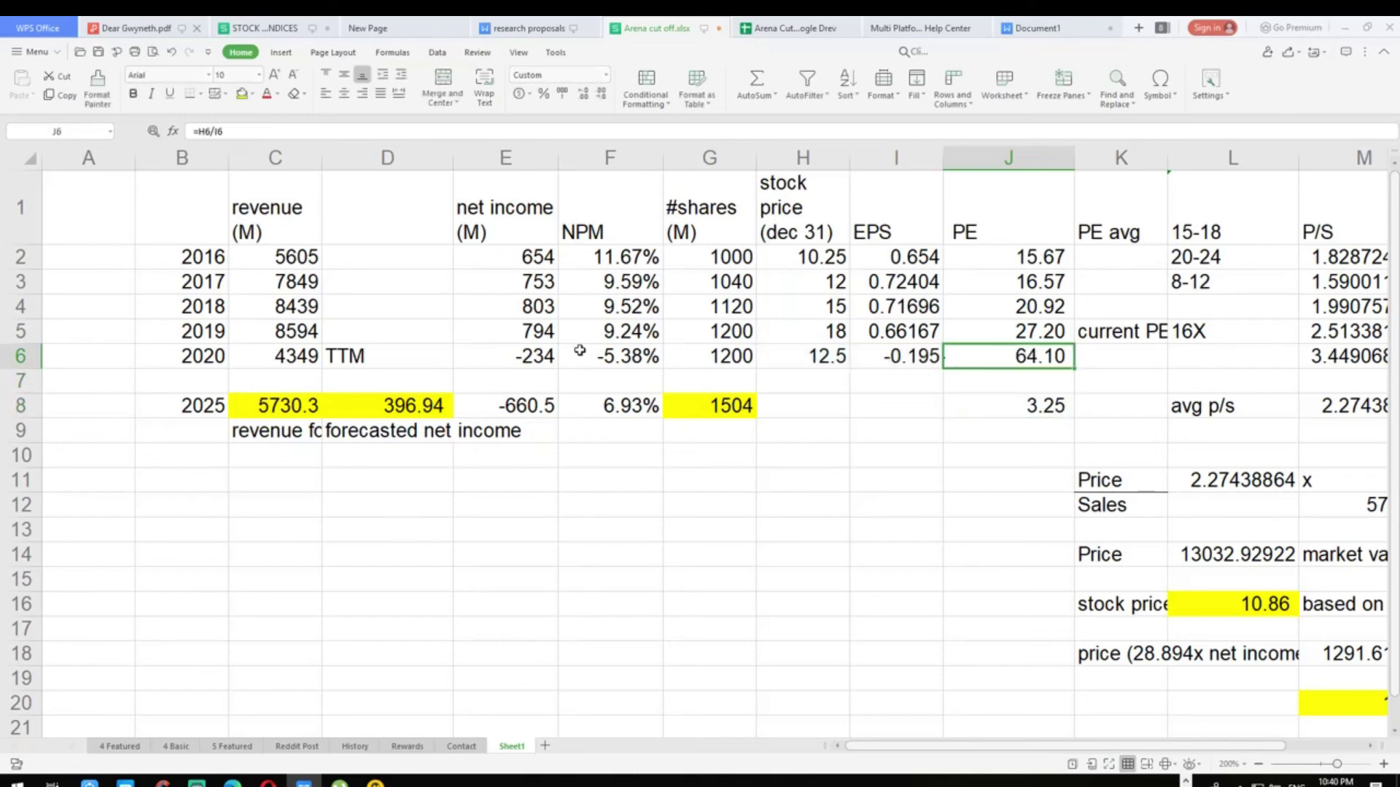
key(Down)
key(Down)
key(Down)
key(Up)
key(Up)
key(Up)
key(Down)
key(Down)
key(Up)
key(Up)
key(Down)
key(Down)
key(Right)
key(Right)
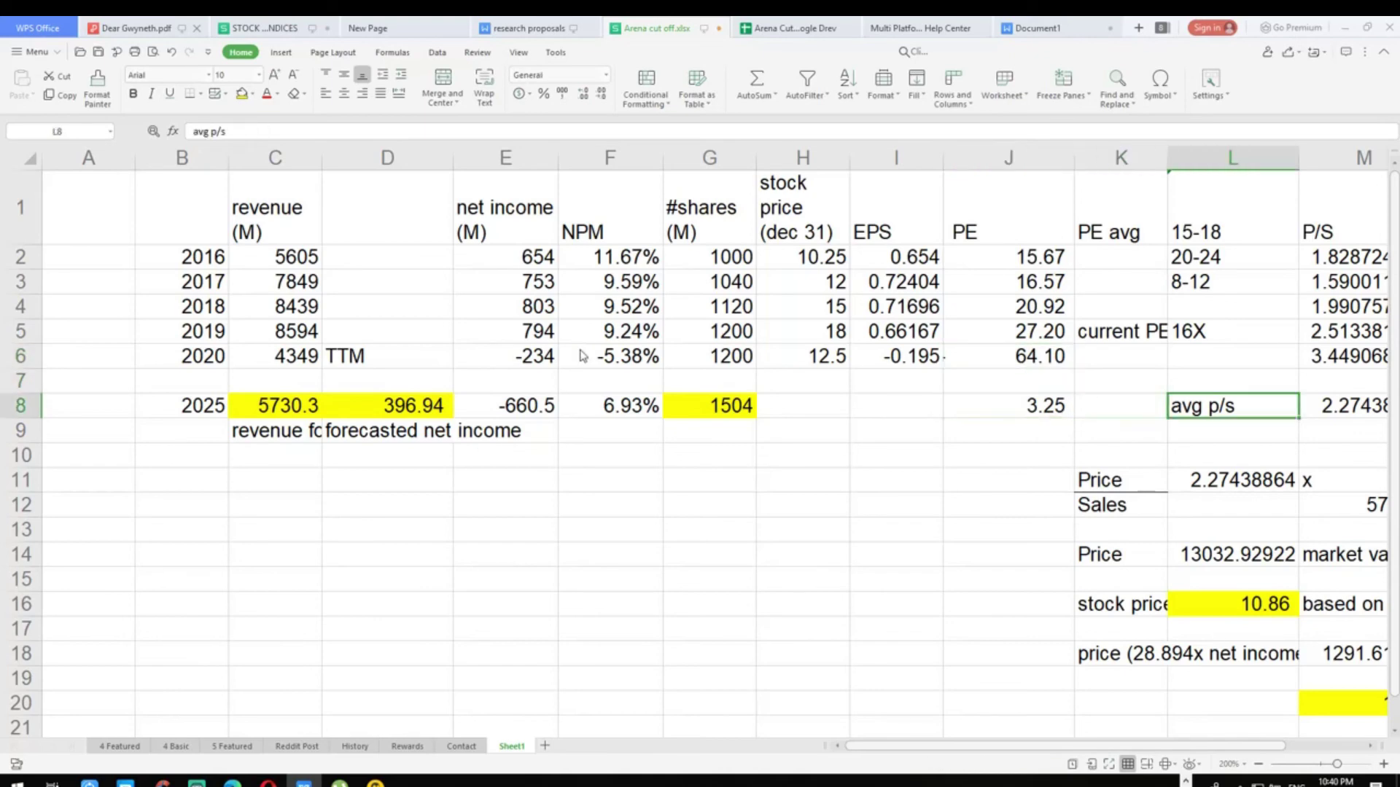
key(Right)
key(Right)
key(Right)
key(Left)
key(Left)
key(Left)
key(Left)
key(Left)
key(Left)
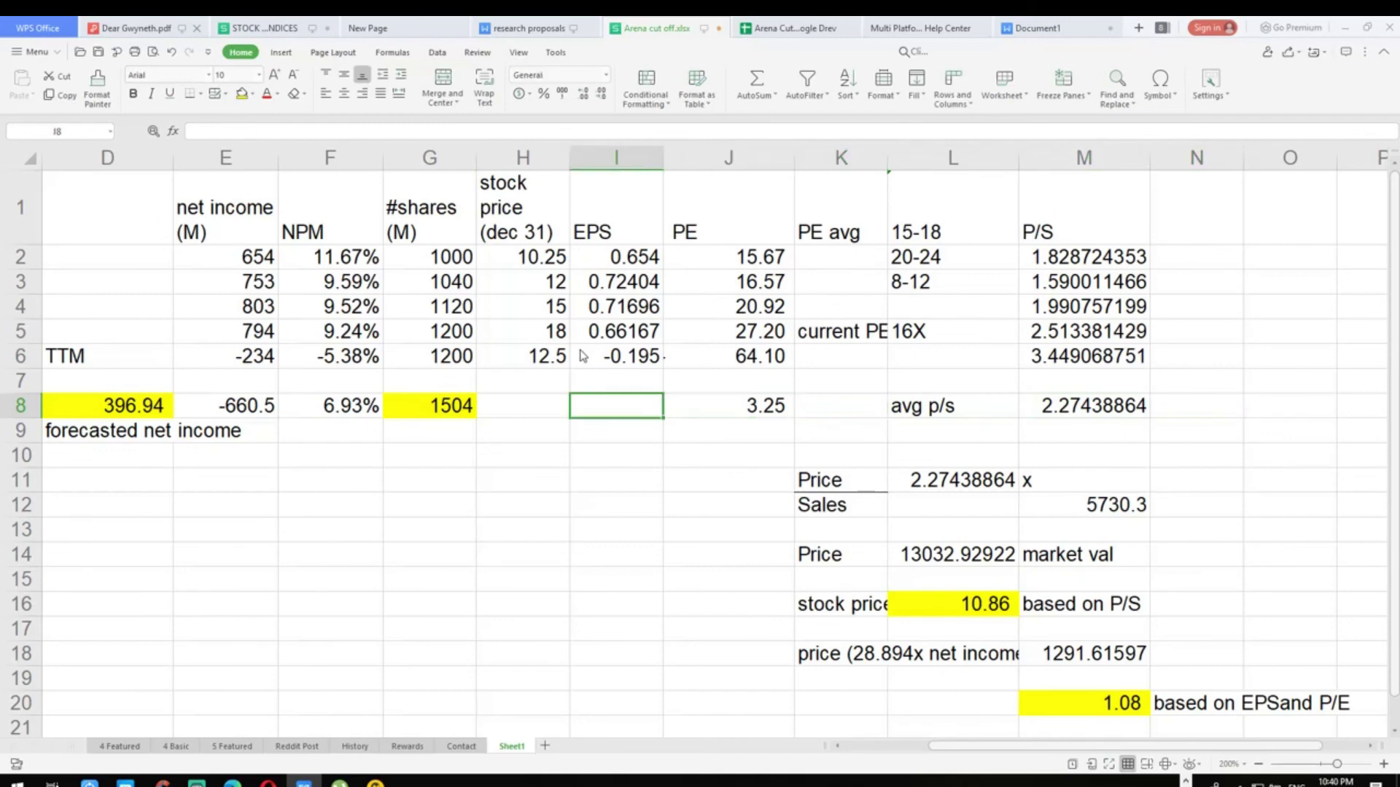
key(Right)
Step: Inspect the price multiple formula (2.27438864) and the market value figure
key(Right)
key(Down)
key(Right)
key(Down)
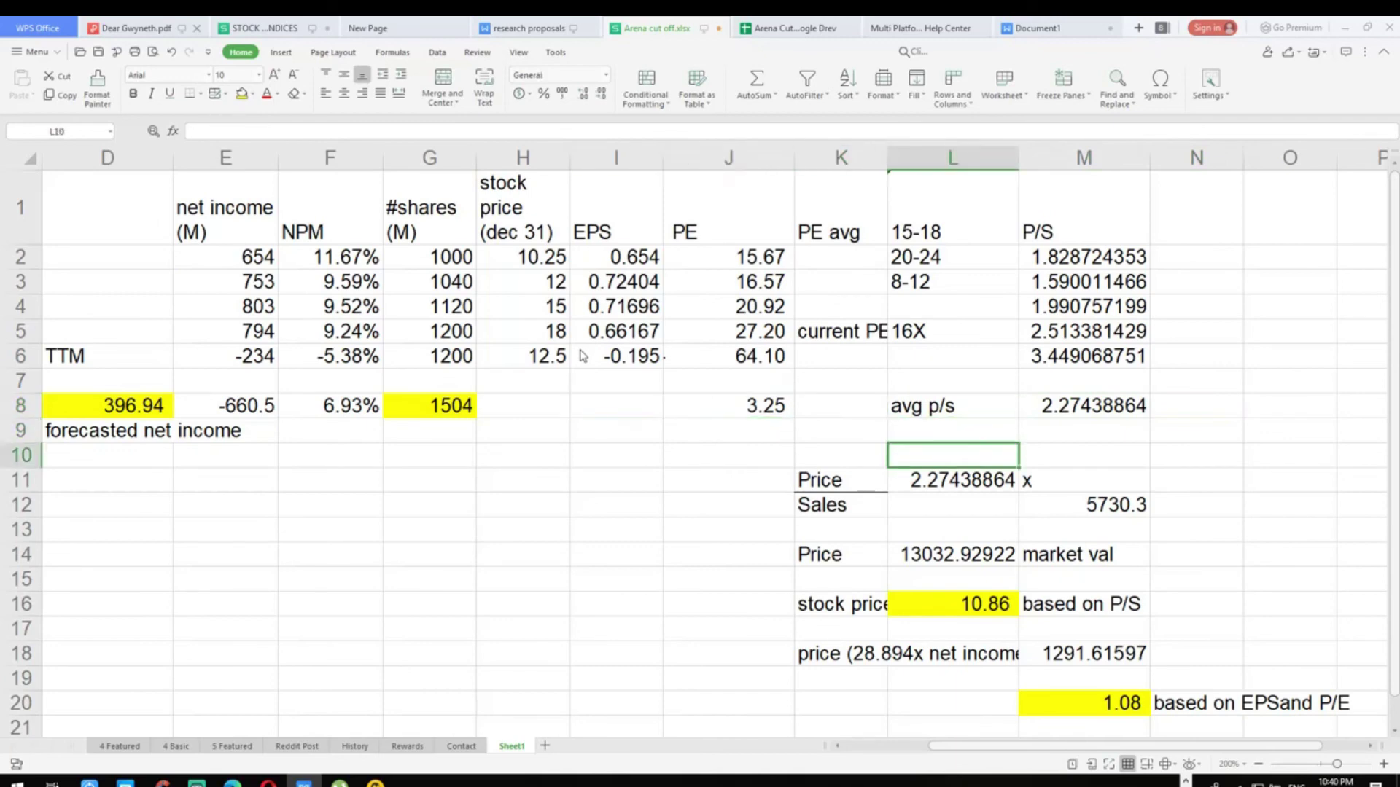
key(Down)
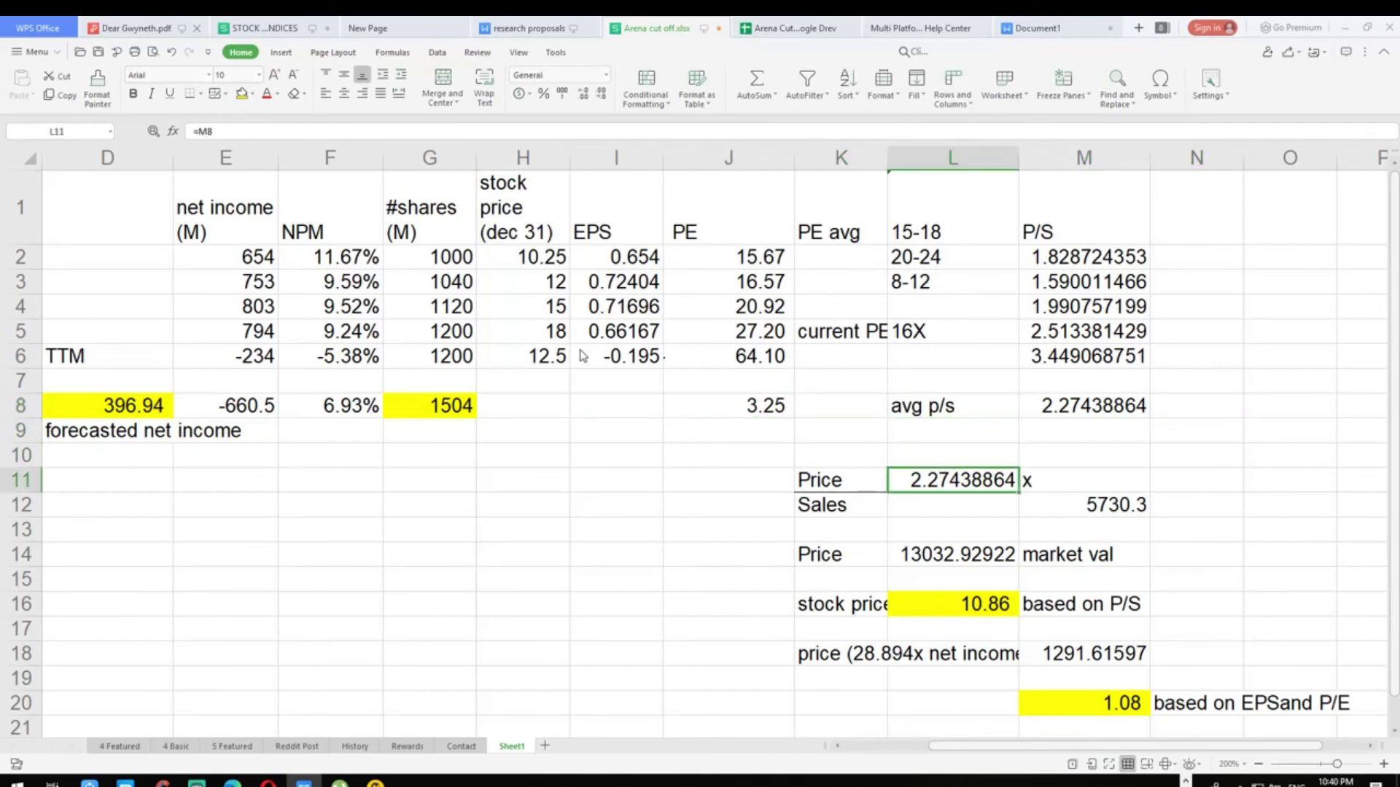
key(F2)
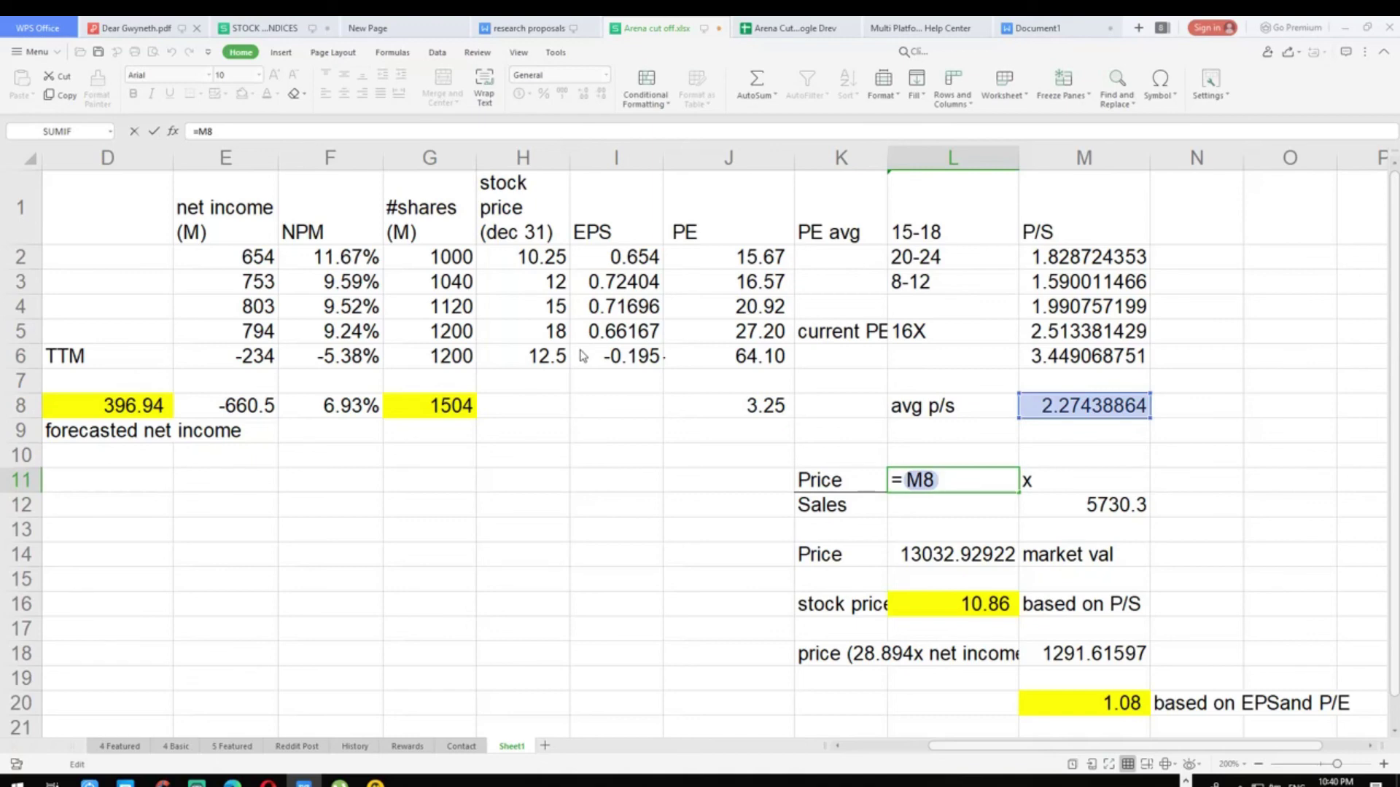
key(Return)
key(Right)
key(Right)
key(Down)
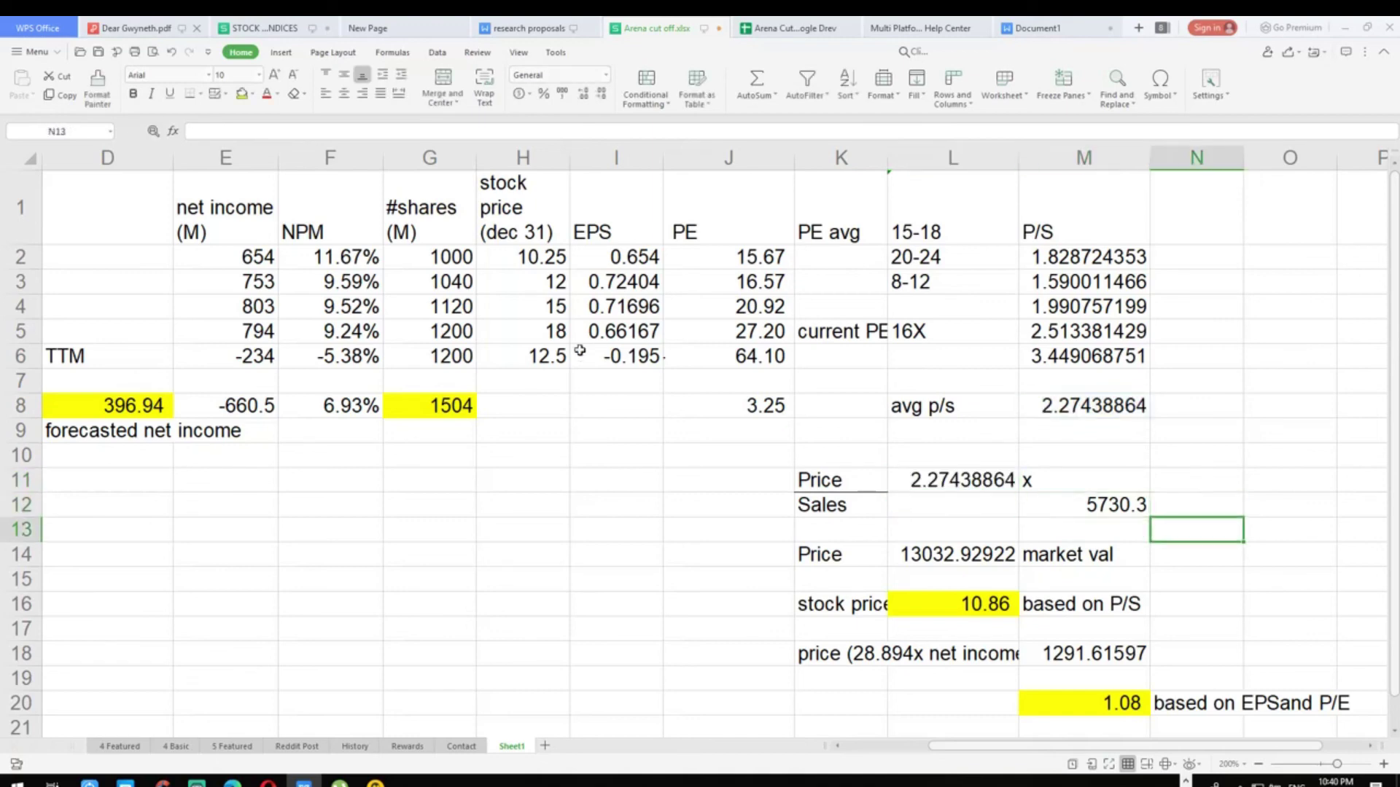
key(Down)
key(Left)
key(Left)
key(Down)
key(Down)
key(Down)
key(Down)
key(Down)
key(Down)
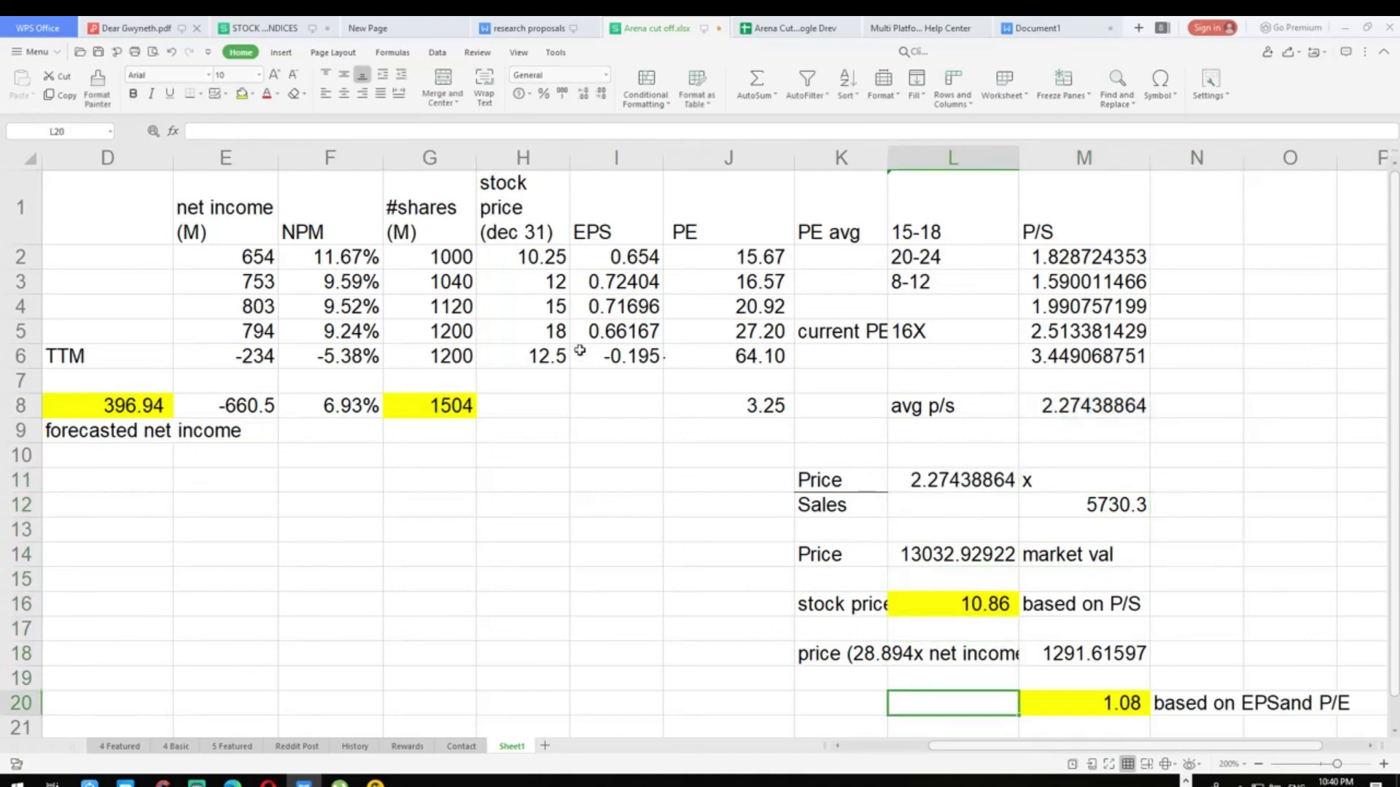
Step: Confirm the EPS-and-P/E price of 1.08 and the P/S price of 10.86, both divided by 1200 shares
key(Right)
key(F2)
key(Return)
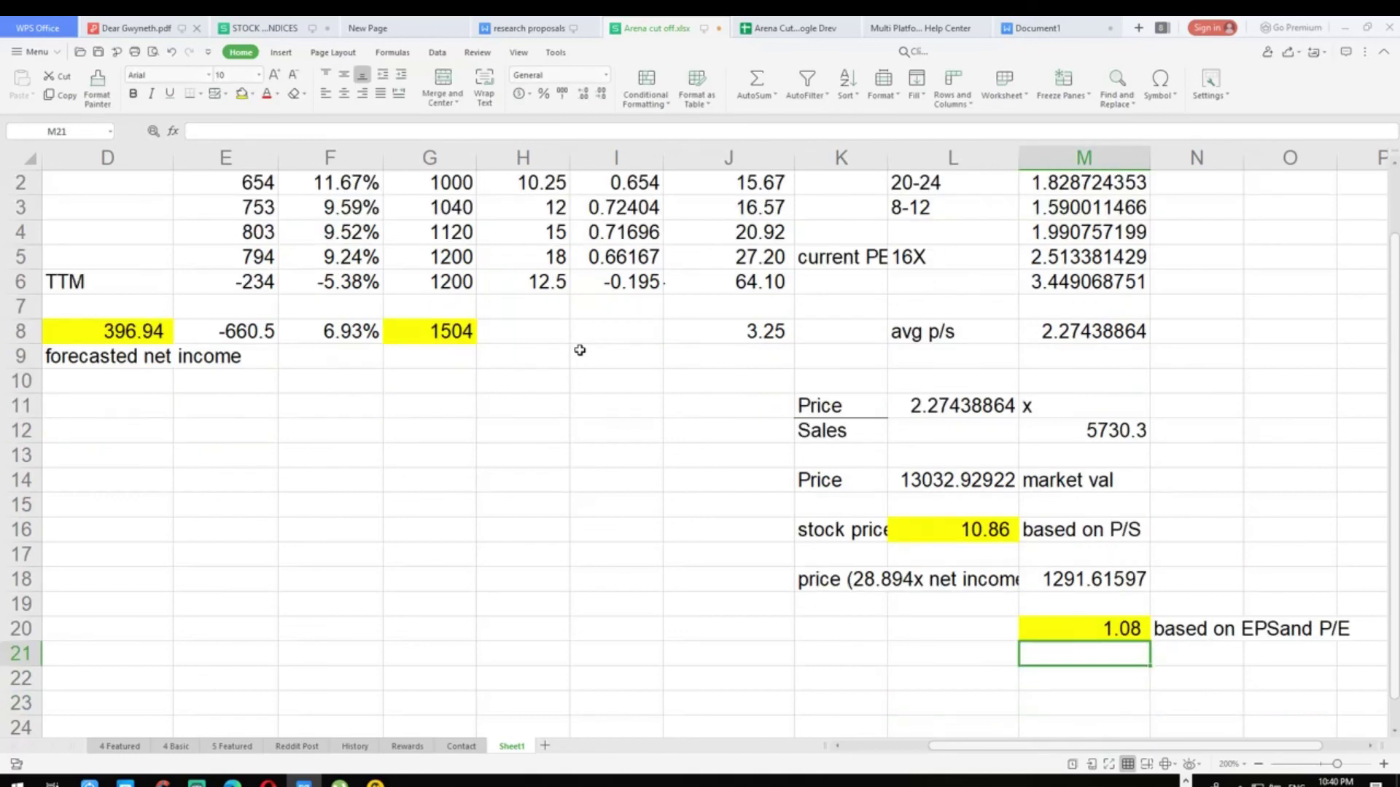
key(Up)
key(Up)
key(Up)
key(Up)
key(Up)
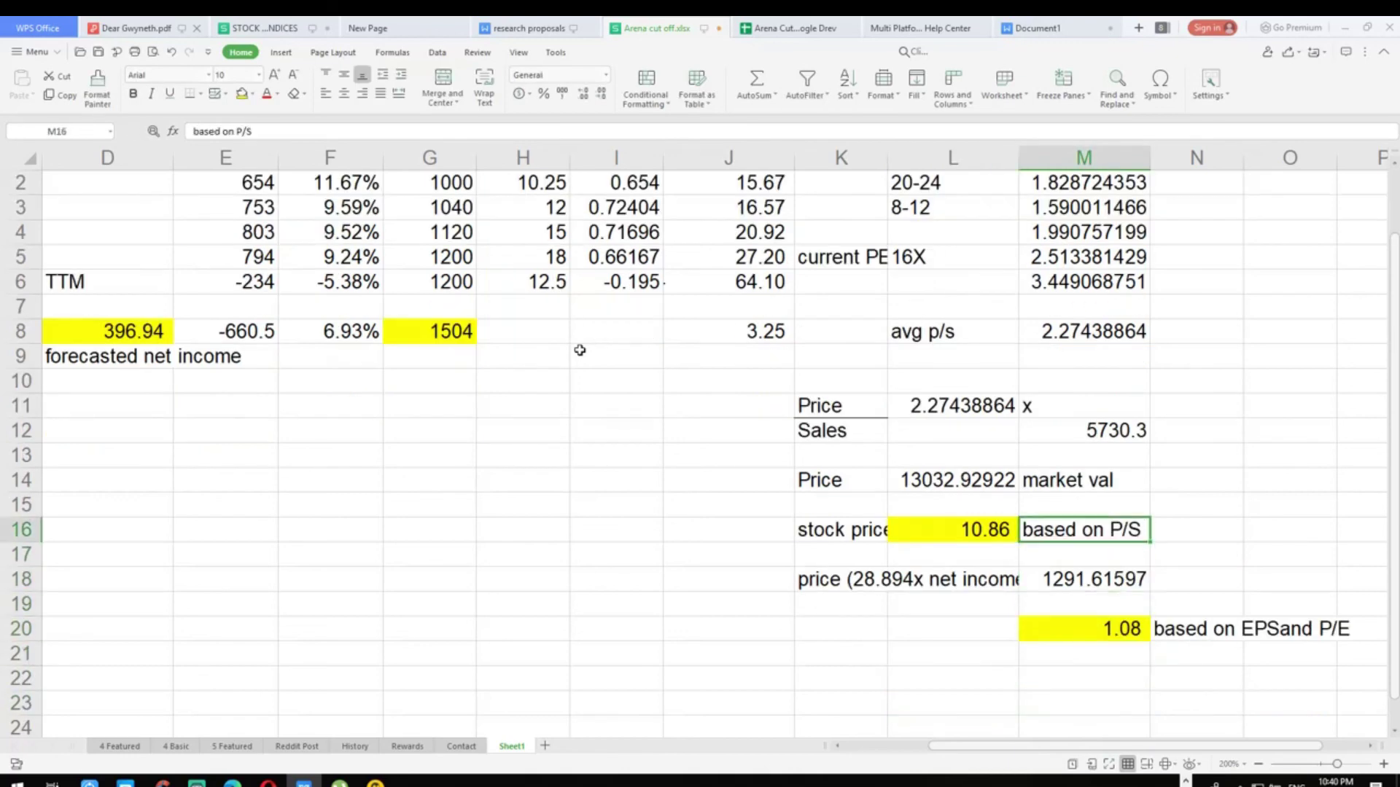
key(Left)
key(F2)
key(Return)
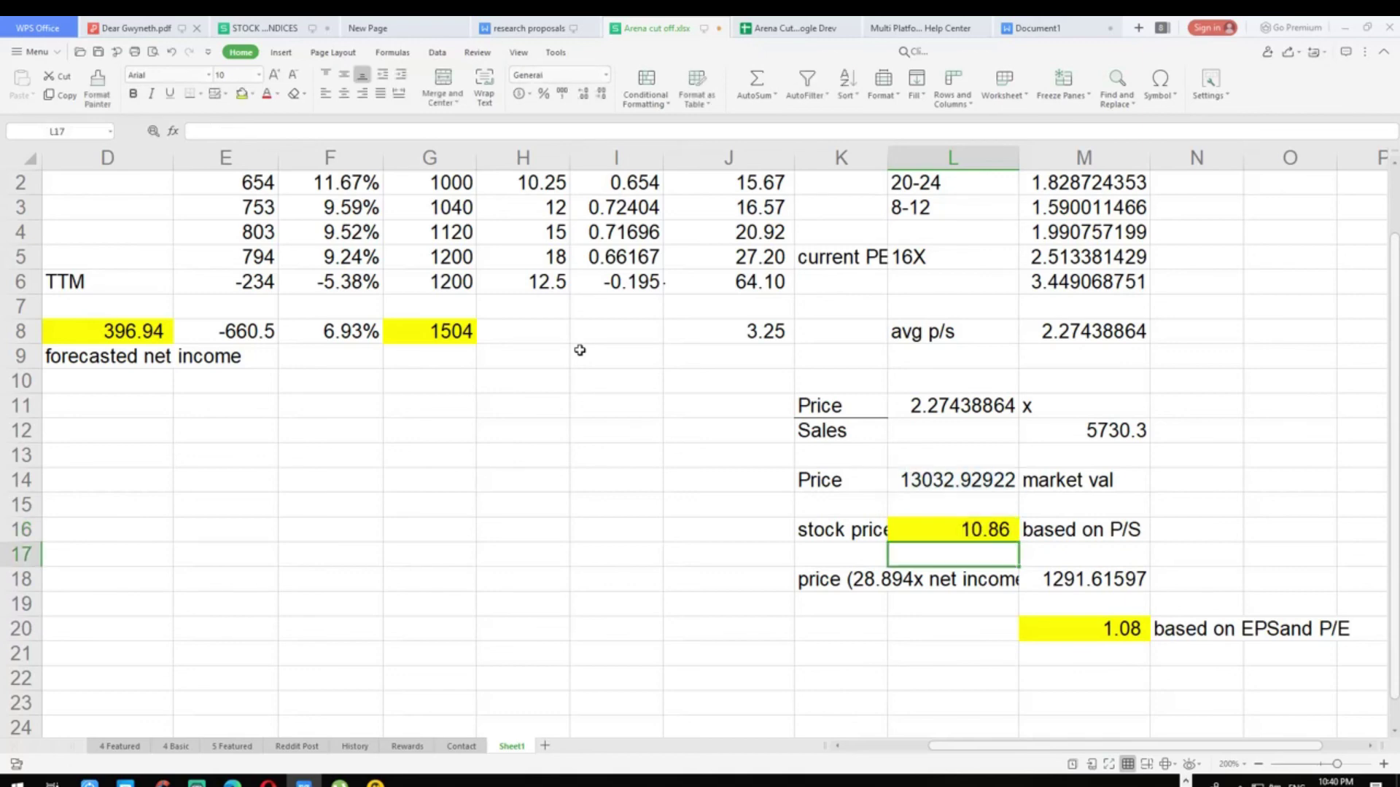
Step: Begin editing the net-income price label in K18
key(Right)
key(Down)
key(Left)
key(Left)
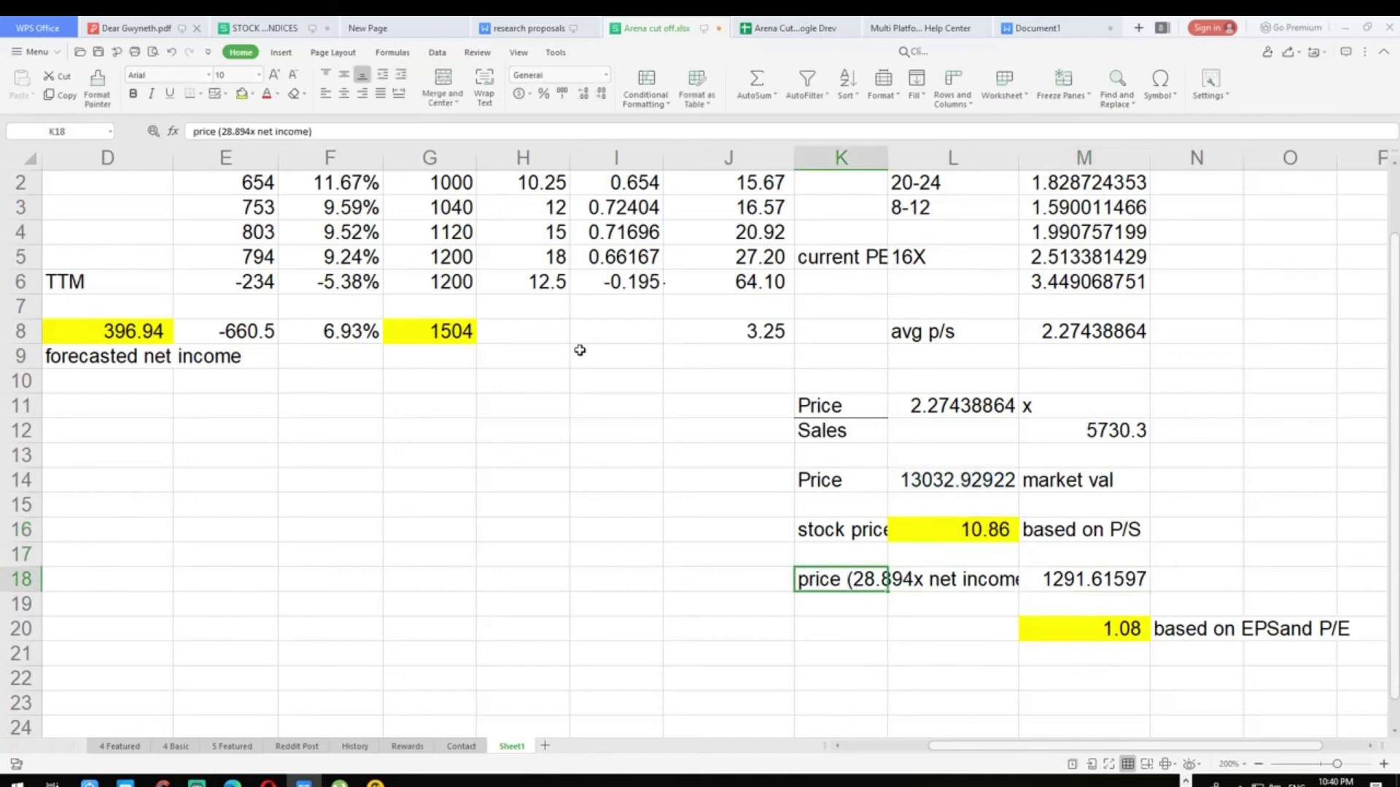
key(F2)
key(ctrl+Left)
key(ctrl+Left)
key(ctrl+Left)
key(ctrl+Left)
Step: Change the label's multiple from 28.894 to 3.25 for the 3.25x net income line
key(Right)
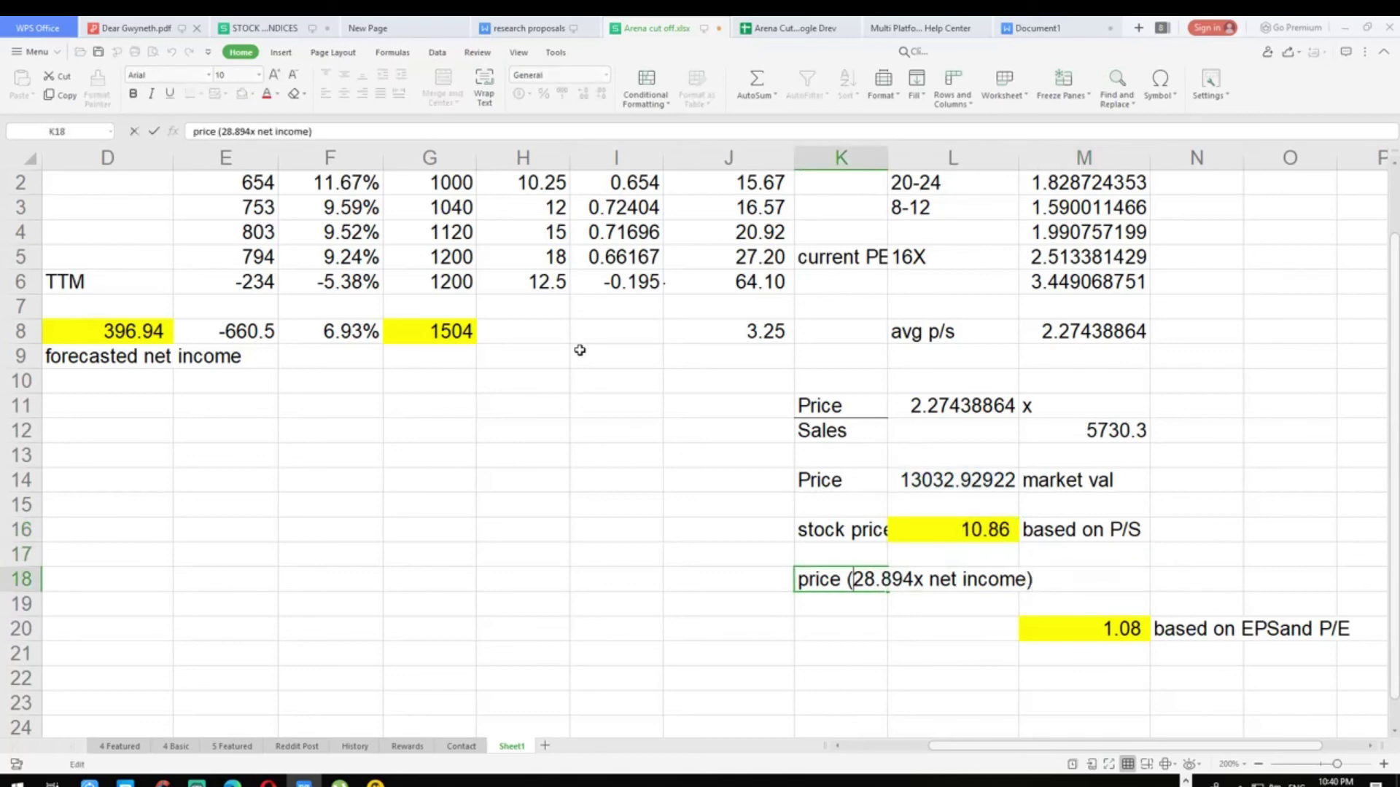
key(shift+Right)
key(shift+Right)
key(shift+Right)
key(shift+Right)
key(shift+Right)
key(shift+Right)
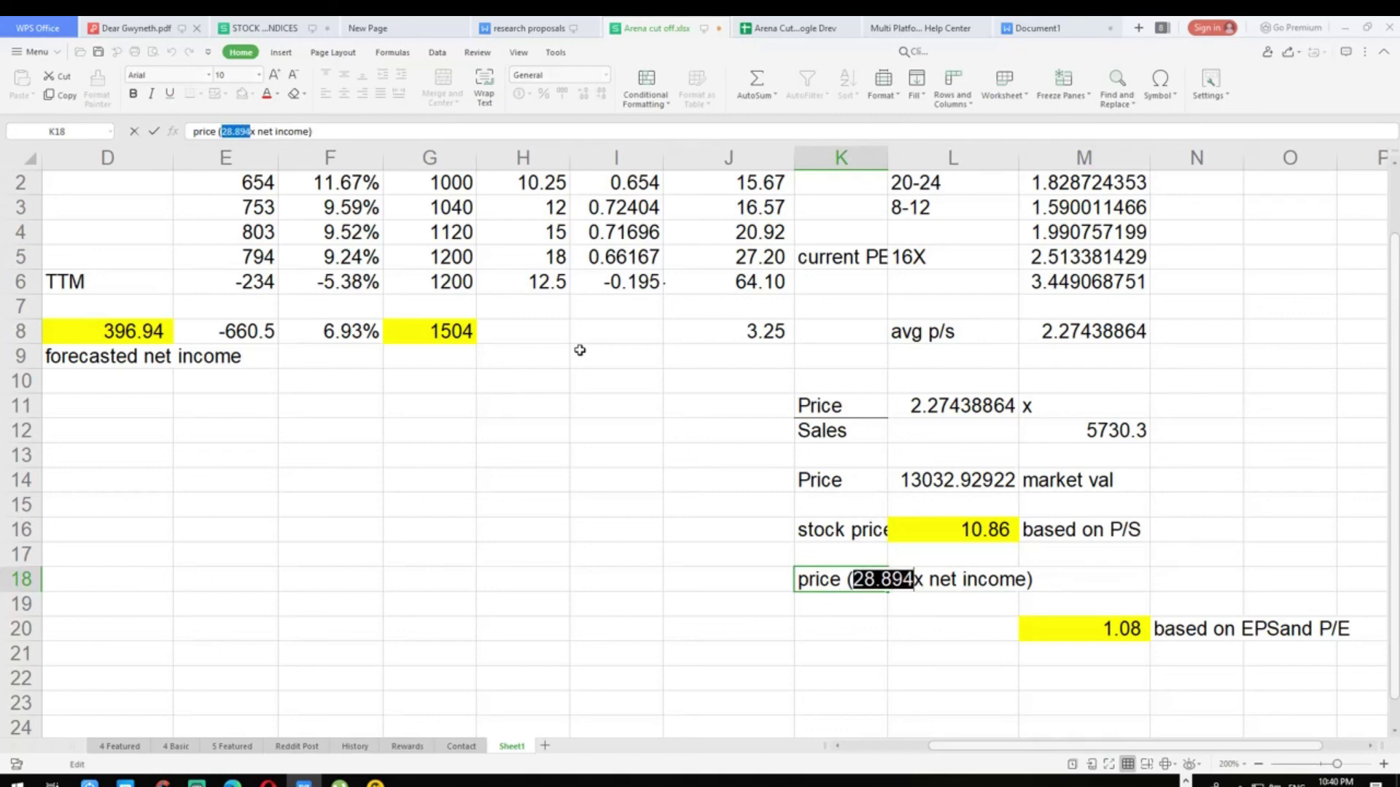
text(3.25)
key(Return)
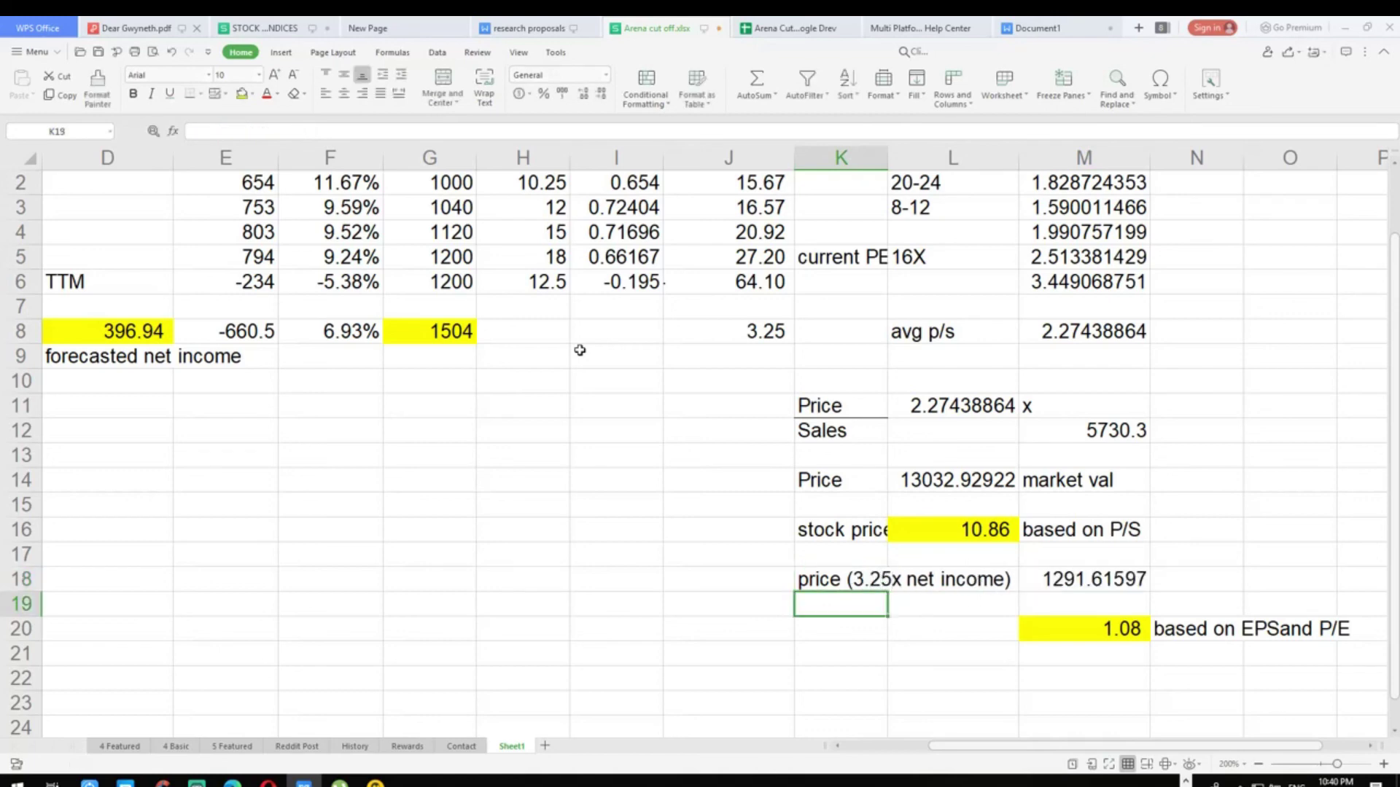
Step: Compute the net-income price as =D8*J8, forecast net income times average PE
key(Up)
key(Right)
key(Right)
text(=D8*J8)
key(Return)
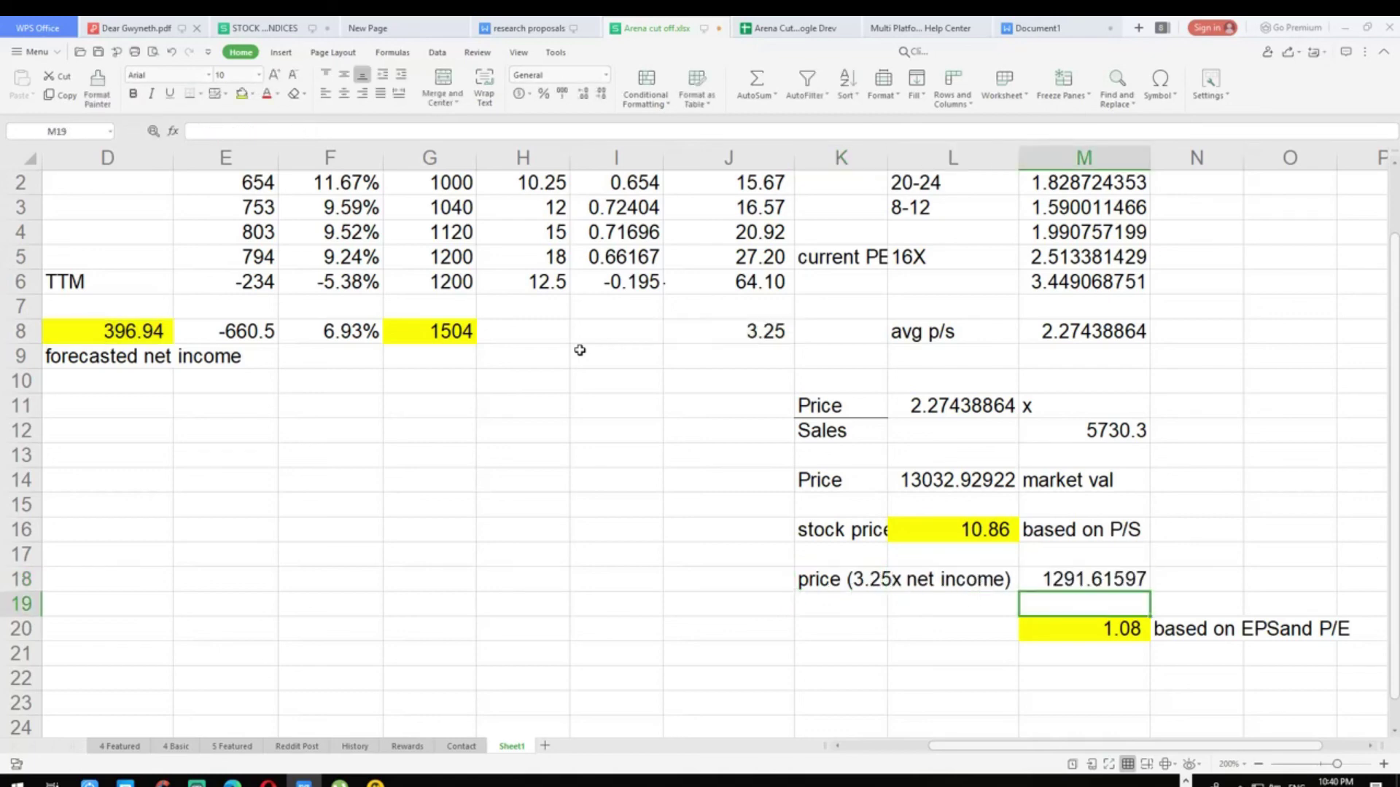
Step: Review the P/E-based price formula and the 2018 price-to-sales and PE formulas
key(Up)
key(Down)
key(Down)
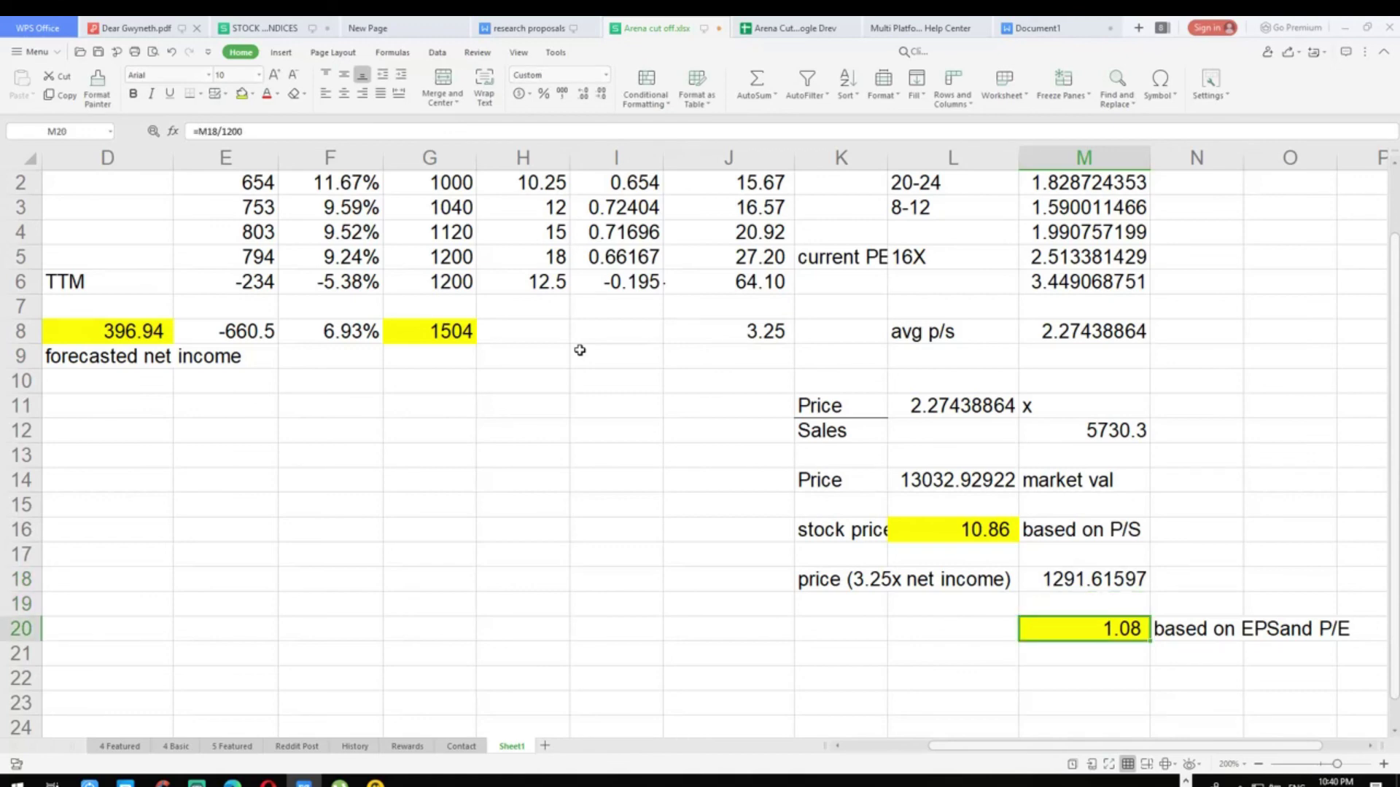
key(Down)
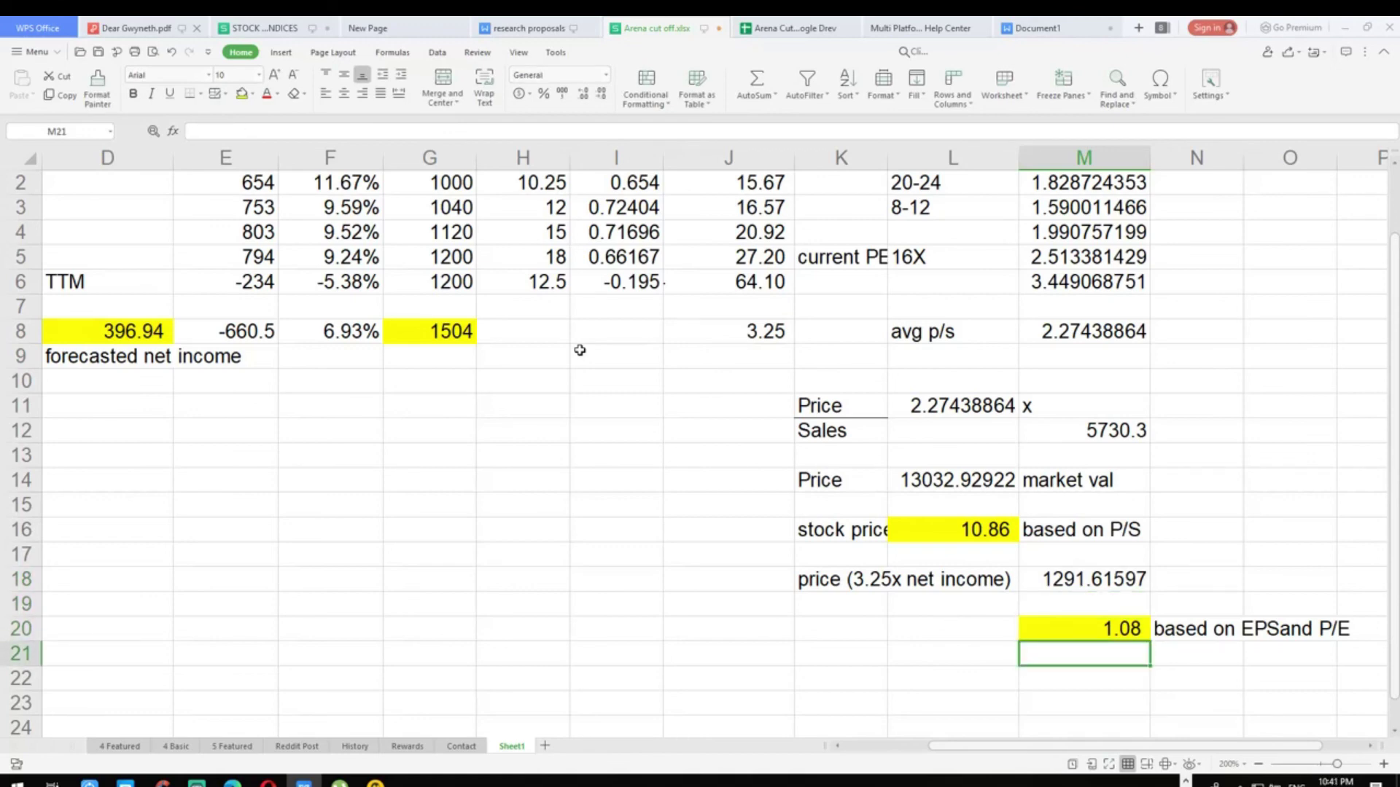
key(Up)
key(Down)
key(Left)
key(Right)
key(Up)
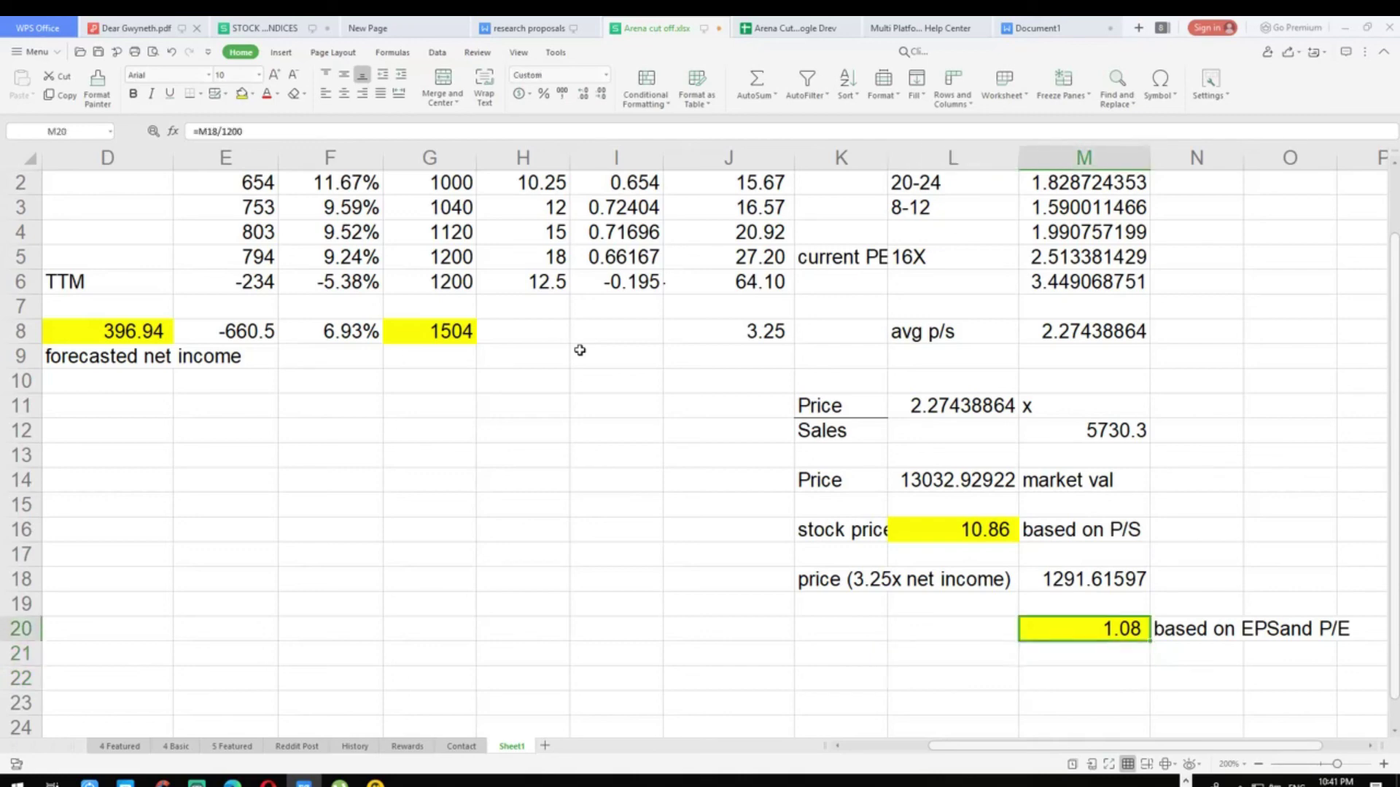
key(Up)
key(Up)
key(Up)
key(Up)
key(Up)
key(Up)
key(Up)
key(Up)
key(Up)
key(Up)
key(Up)
key(Up)
key(Up)
key(Up)
key(Up)
key(Up)
key(Left)
key(Left)
key(Left)
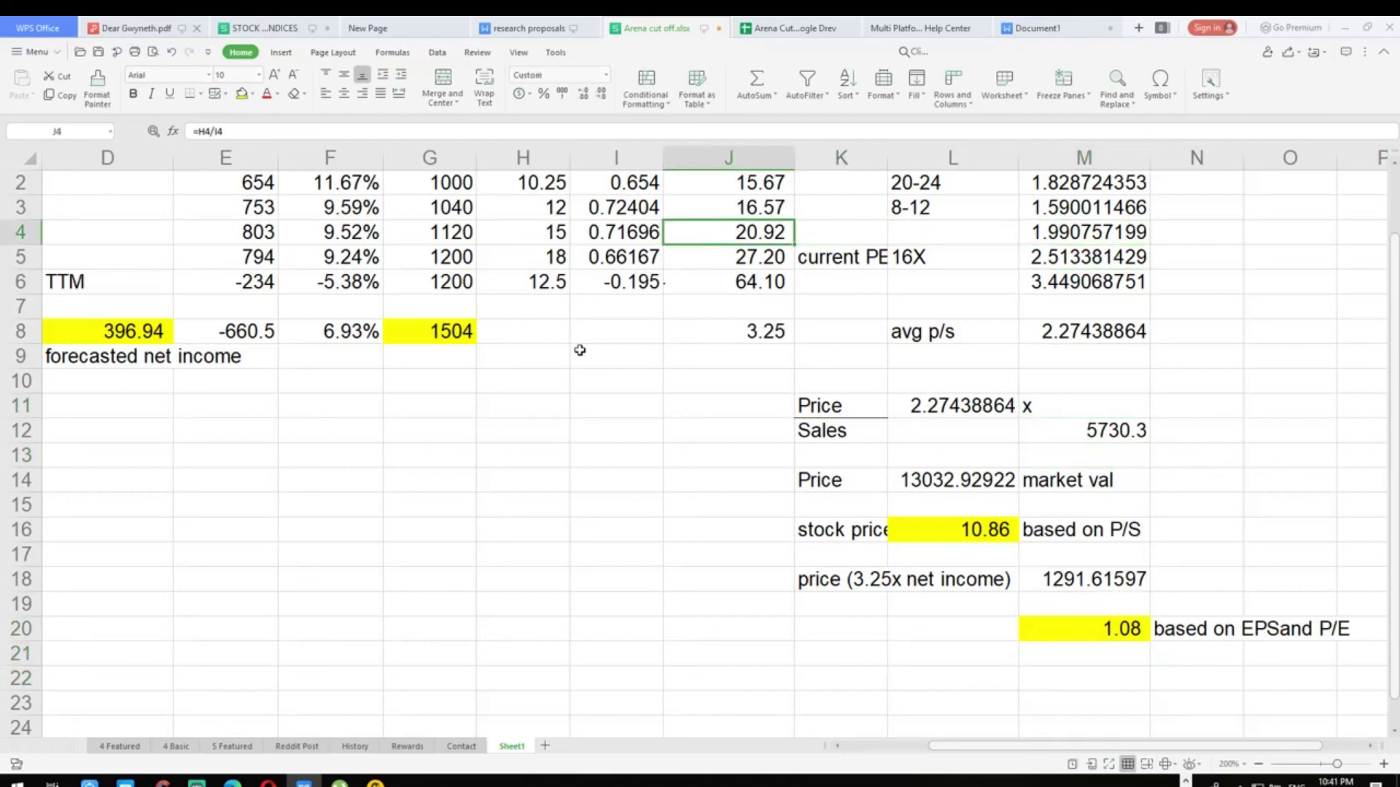
key(Left)
key(Left)
key(Left)
key(Left)
key(Left)
key(Left)
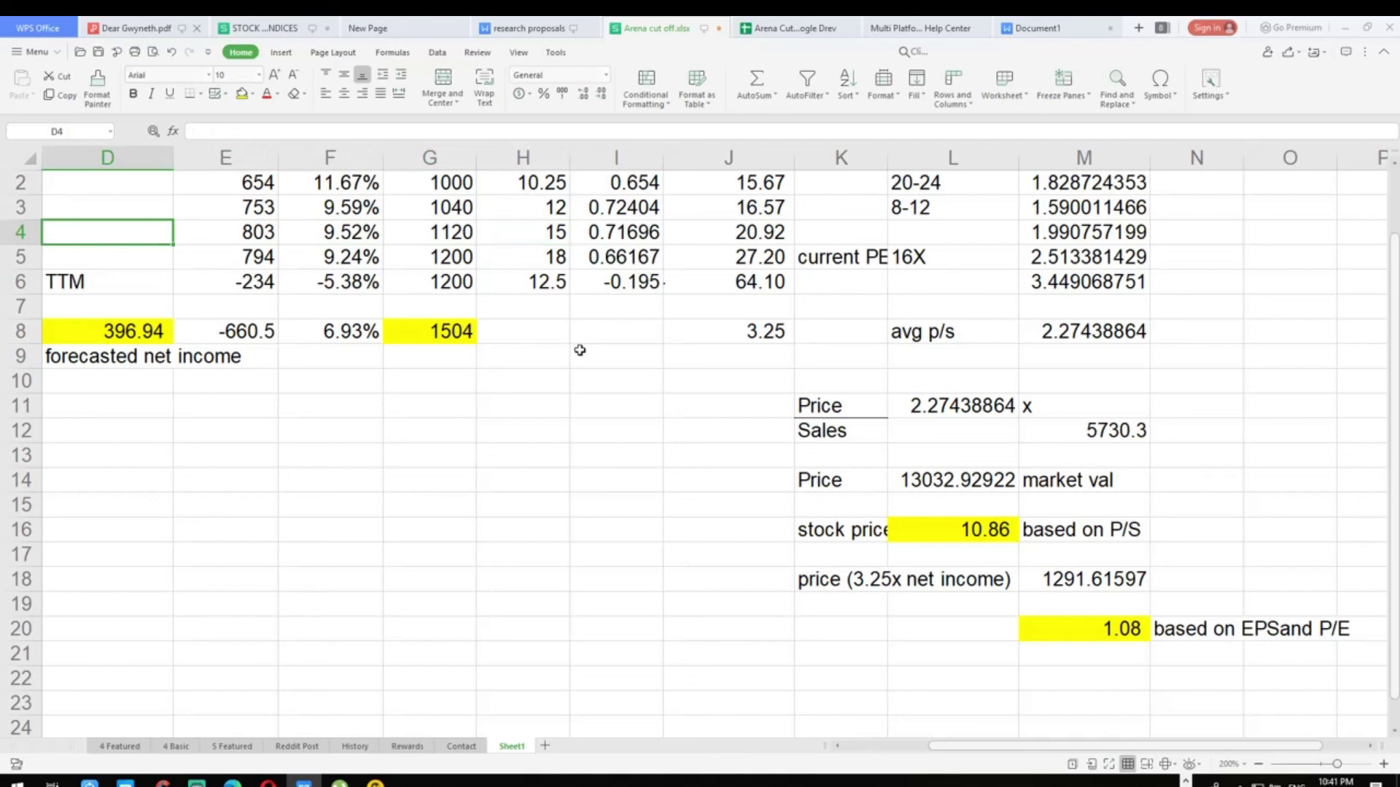
Step: Check the 2025 forecast row, including the 5730.3 revenue and the average PE in J8
key(Down)
key(Down)
key(Down)
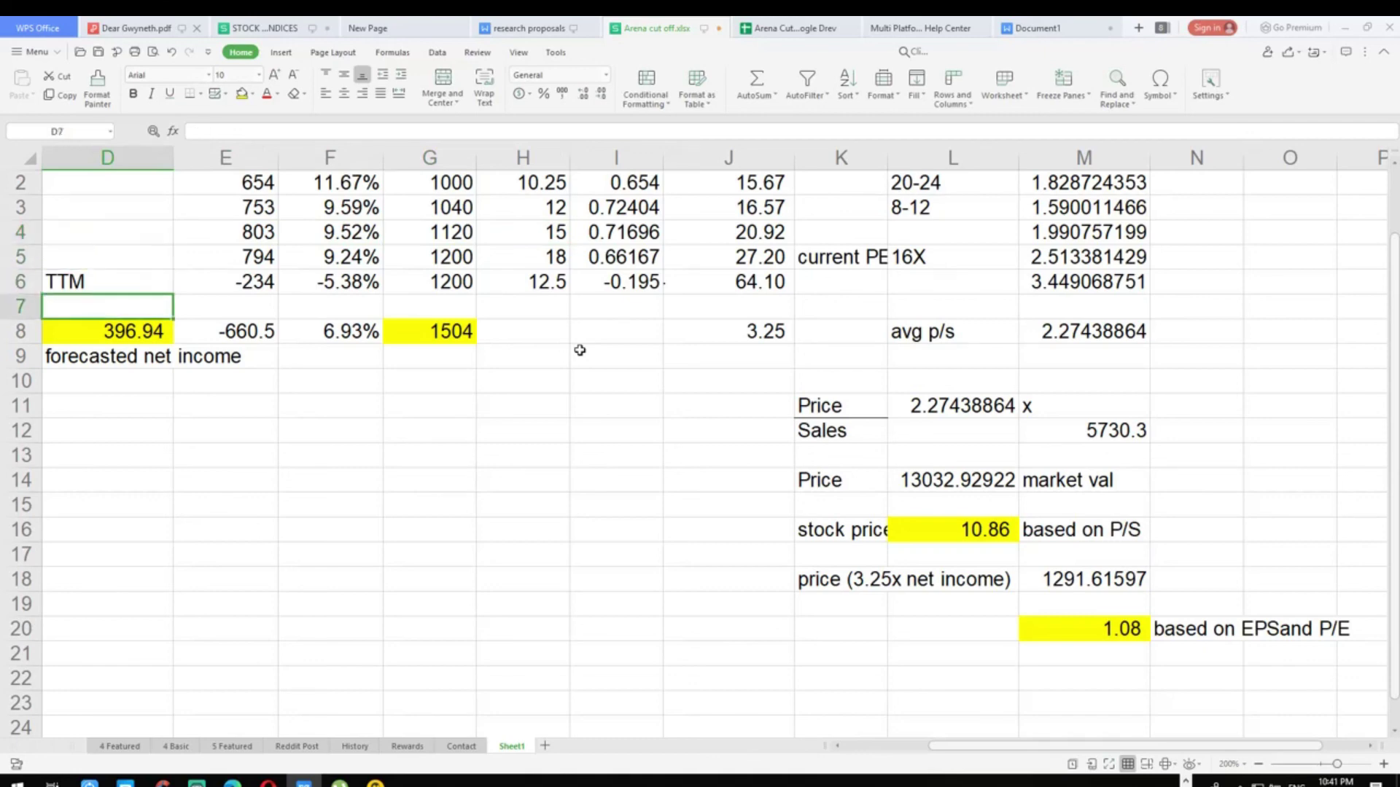
key(Right)
key(Right)
key(Right)
key(Right)
key(Down)
key(Right)
key(Right)
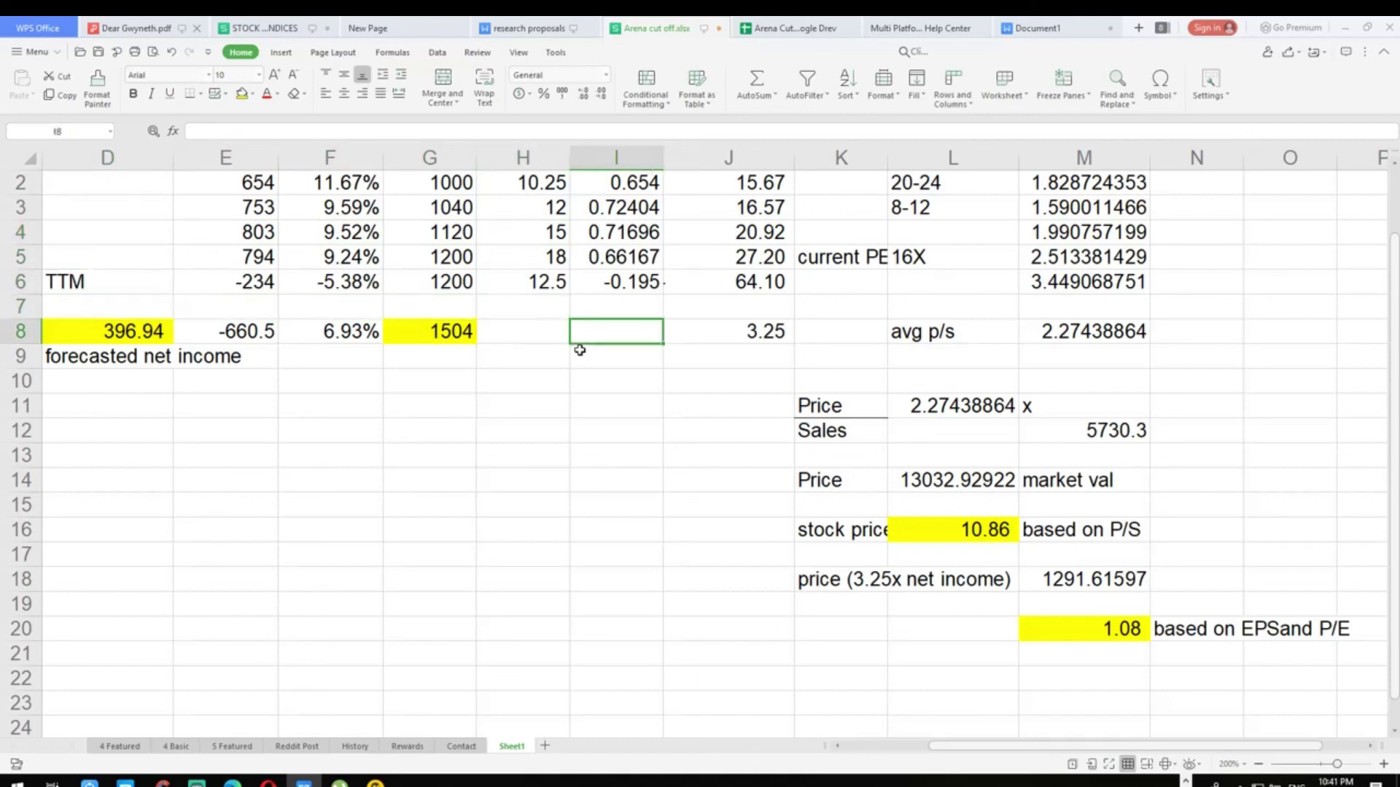
key(Left)
key(Left)
key(Up)
key(Up)
key(Left)
key(Left)
key(Left)
key(Left)
key(Left)
key(Left)
key(Right)
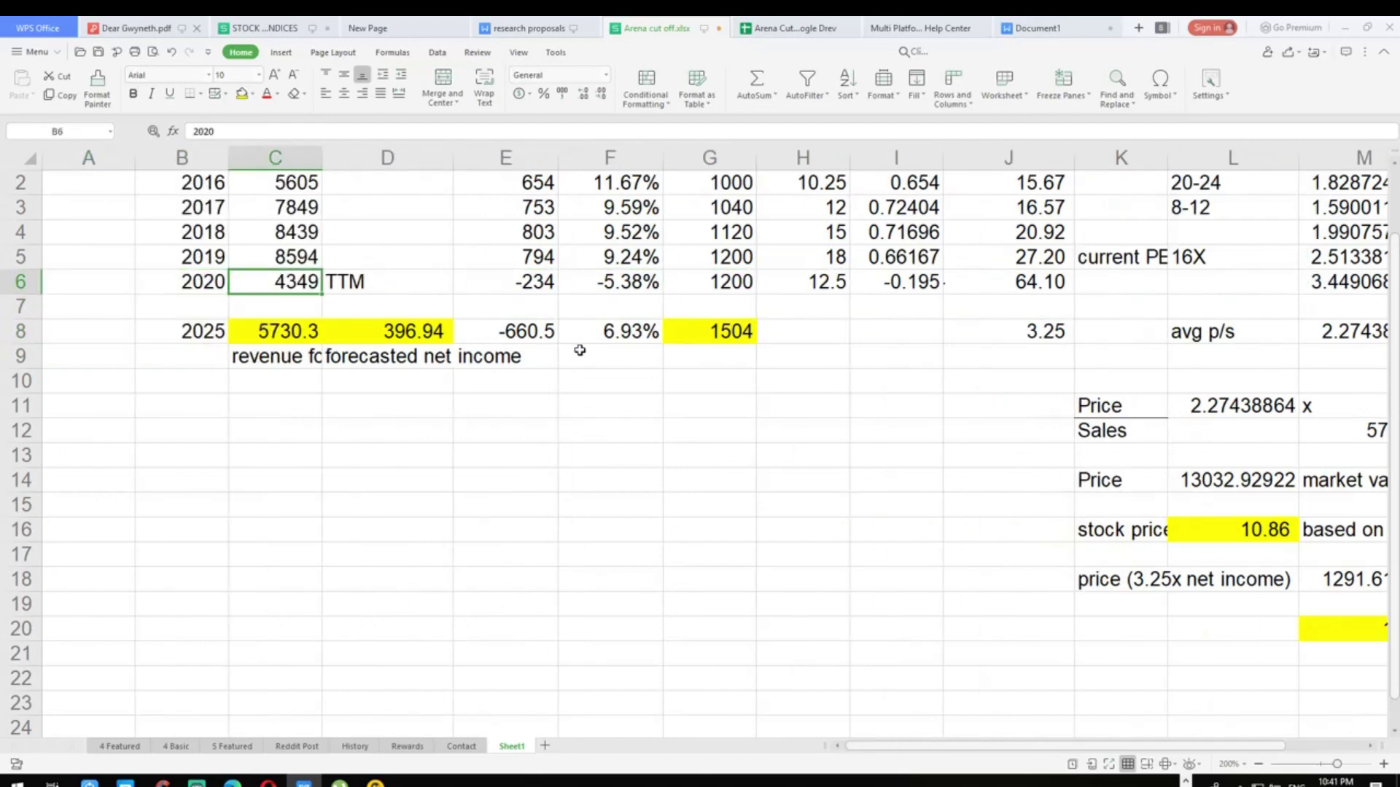
key(Right)
key(Right)
key(Right)
key(Right)
key(Right)
key(Right)
key(Right)
key(Right)
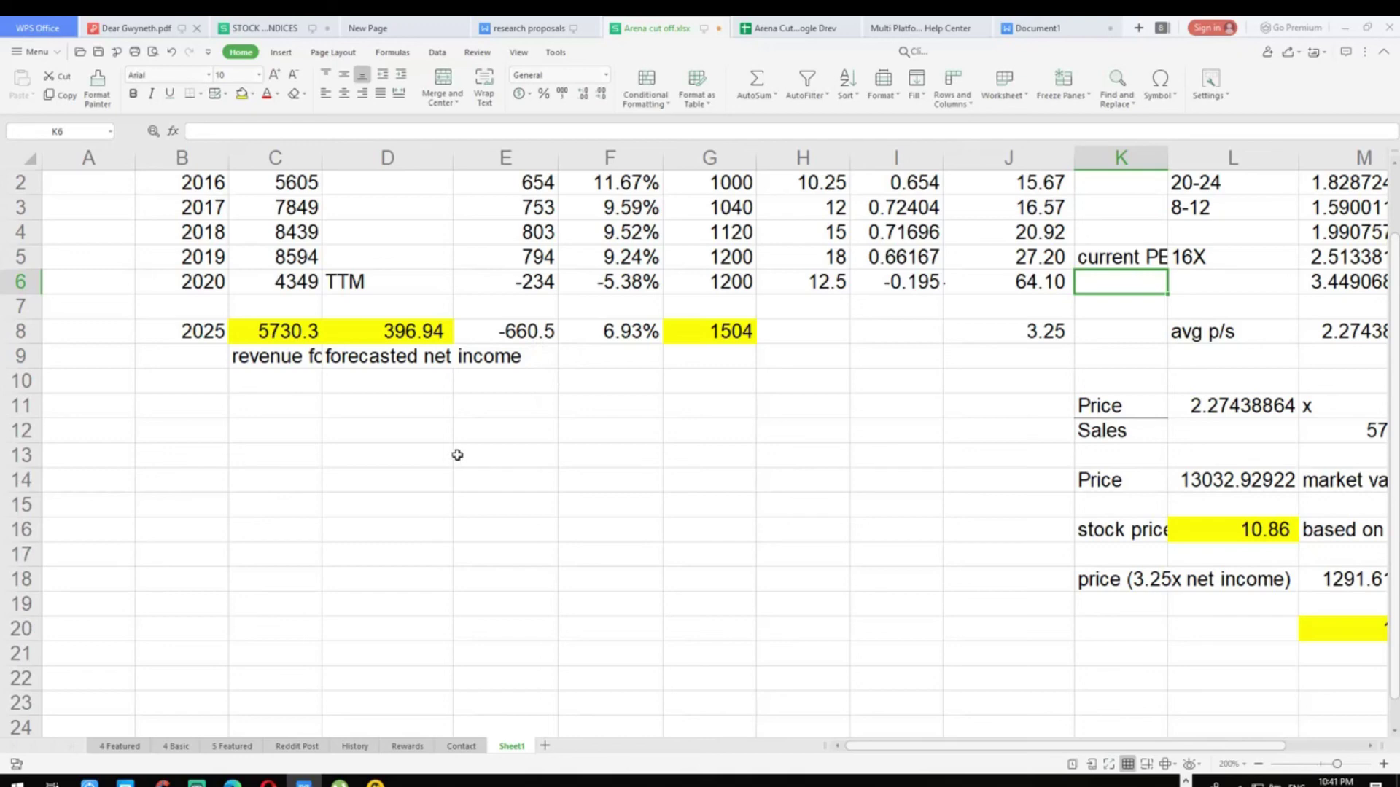
scroll(637, 492, up, 2)
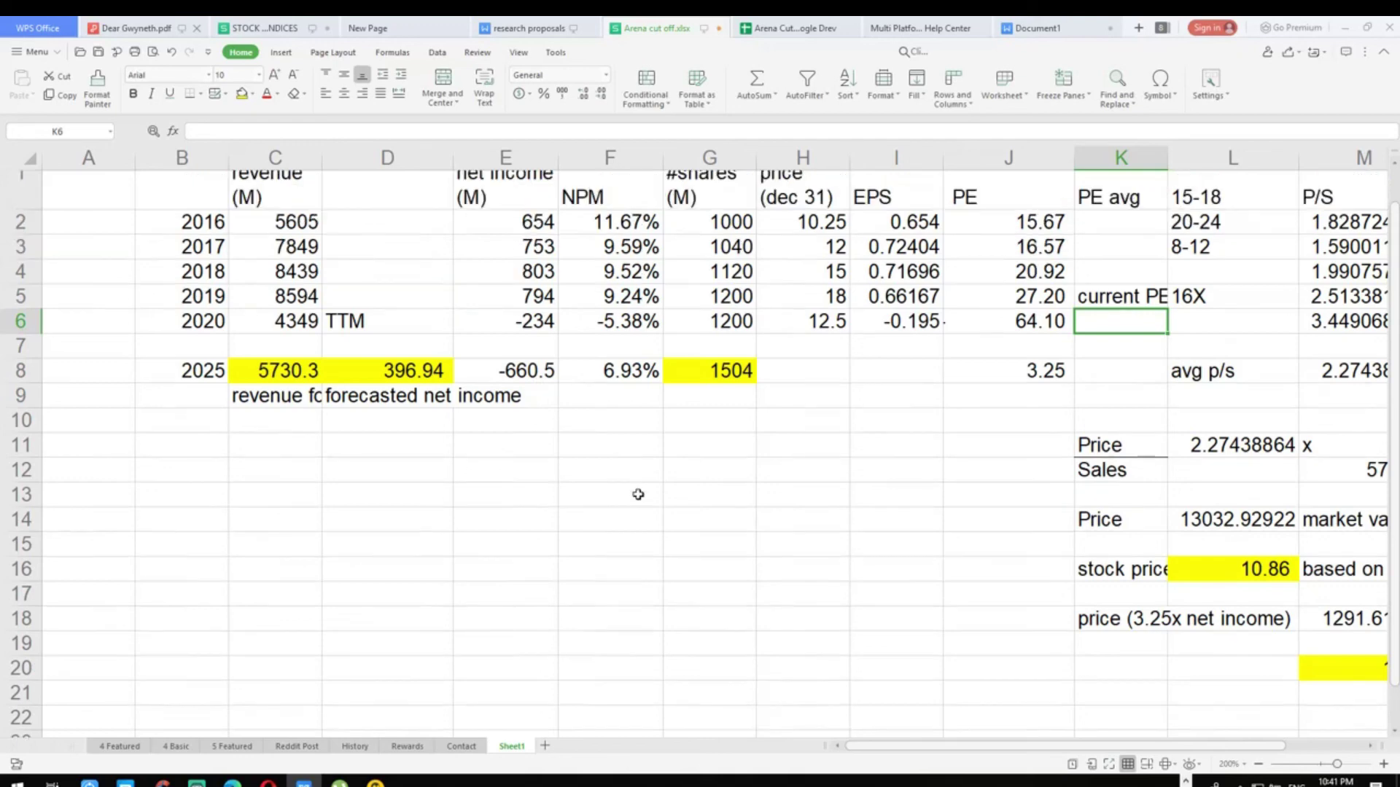
click(191, 318)
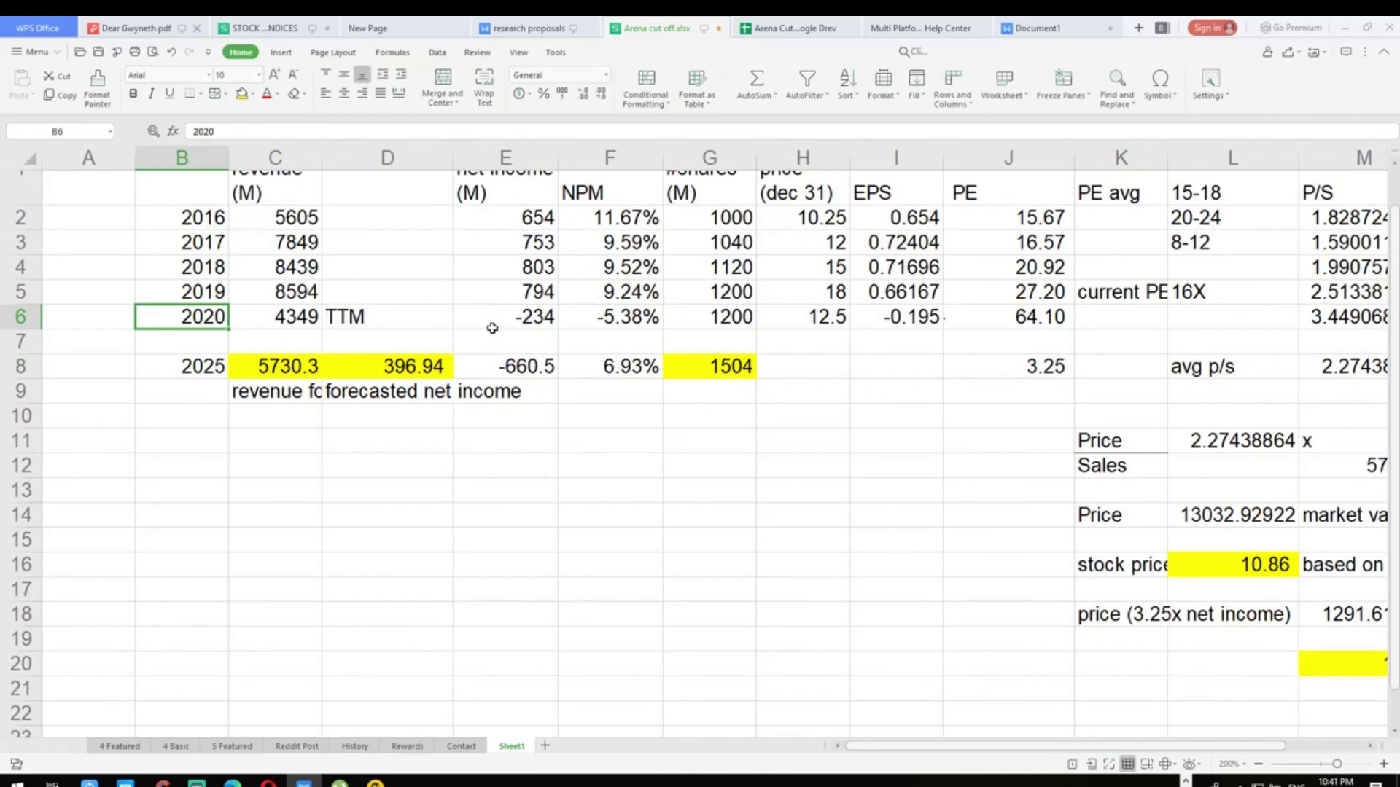
click(376, 543)
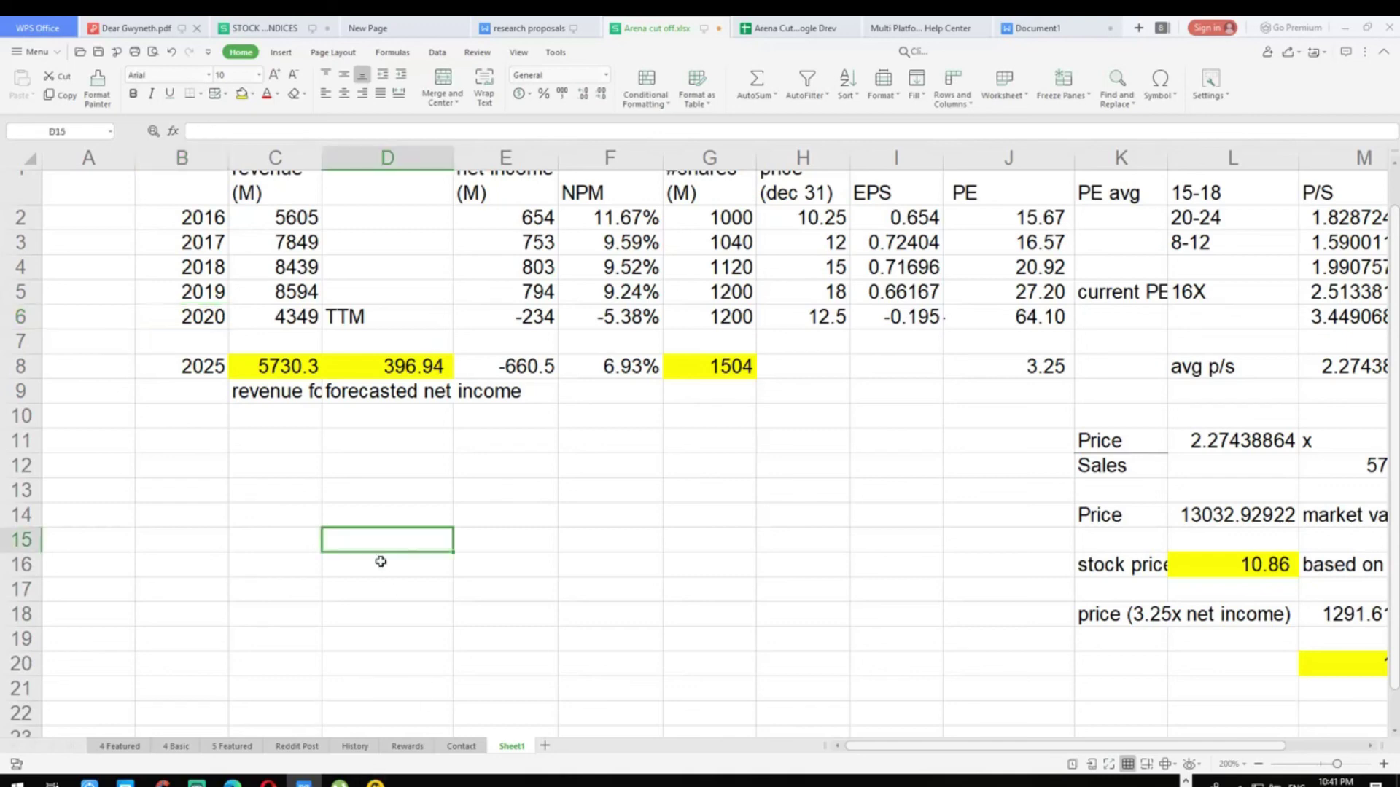